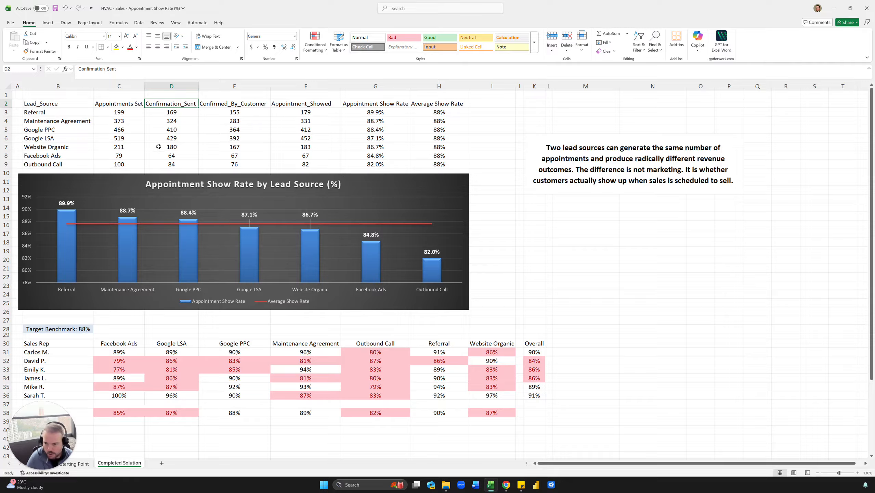
# Examine the lead source summary columns, the average show rate formula and the sales rep matrix formula on the Completed Solution sheet.
pyautogui.click(191, 122)
pyautogui.moveTo(240, 102); pyautogui.dragTo(232, 148)
pyautogui.click(232, 148)
pyautogui.moveTo(301, 106); pyautogui.dragTo(302, 146)
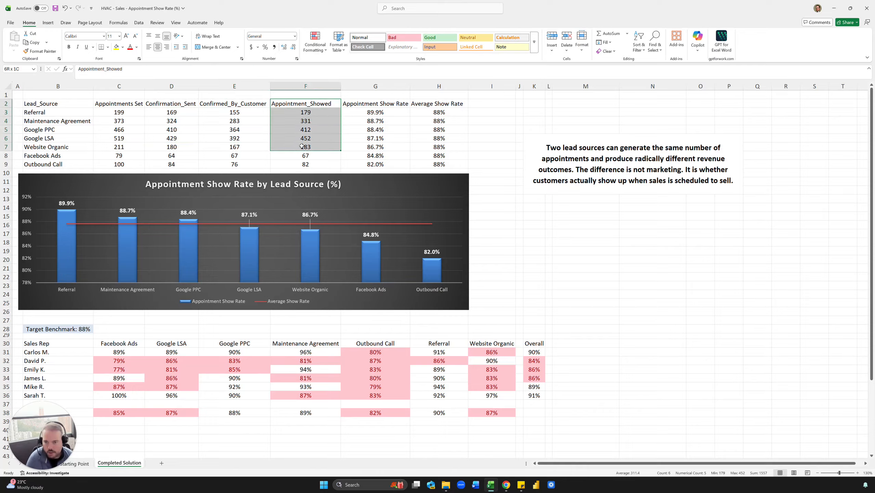
pyautogui.click(302, 146)
pyautogui.moveTo(383, 101); pyautogui.dragTo(378, 147)
pyautogui.click(379, 146)
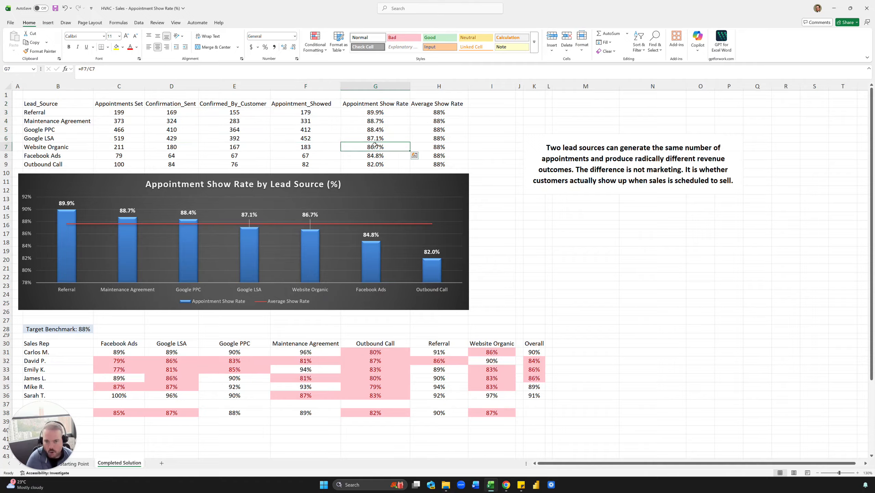
pyautogui.moveTo(425, 105); pyautogui.dragTo(419, 147)
pyautogui.click(433, 120)
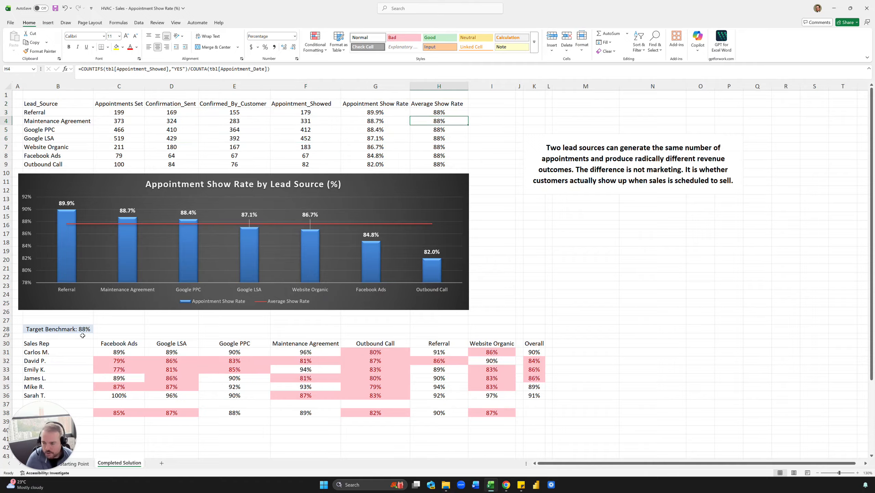
pyautogui.click(115, 351)
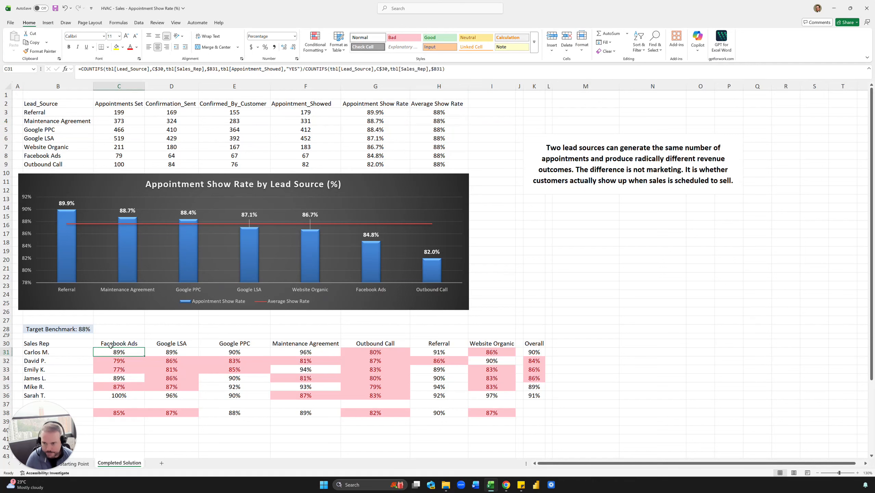
pyautogui.click(121, 109)
pyautogui.moveTo(361, 106); pyautogui.dragTo(361, 157)
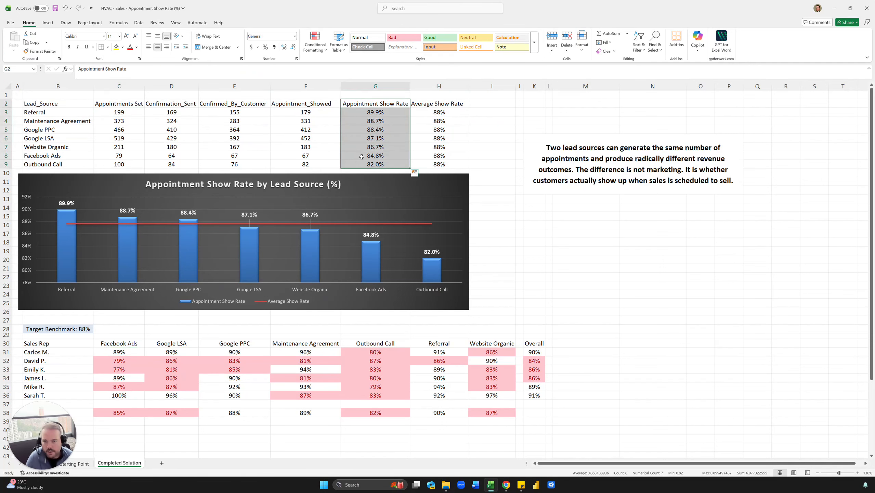
pyautogui.click(123, 350)
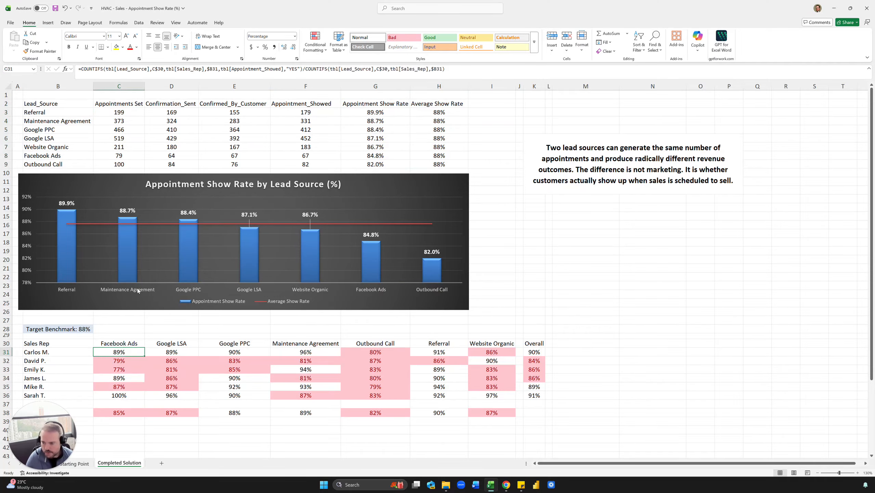
# Inspect the formula behind the Target Benchmark cell and review the Lead_Source list of the summary table.
pyautogui.scroll(-2, 138, 288)
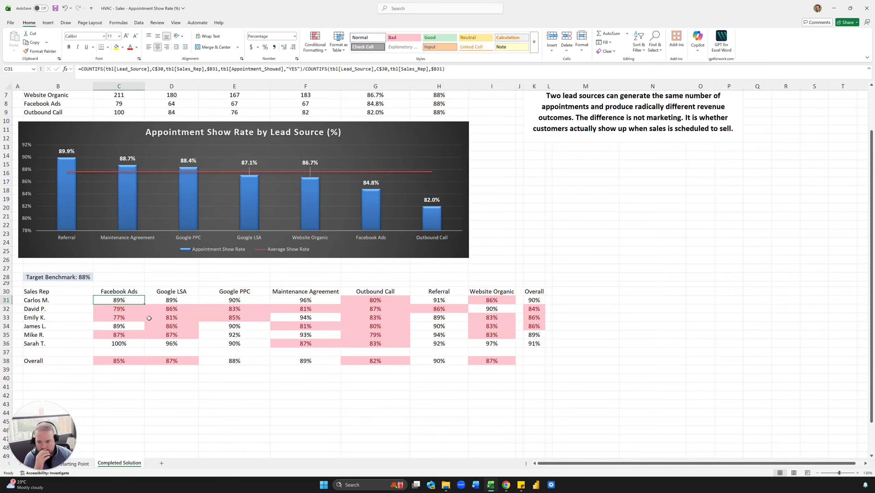
pyautogui.click(76, 281)
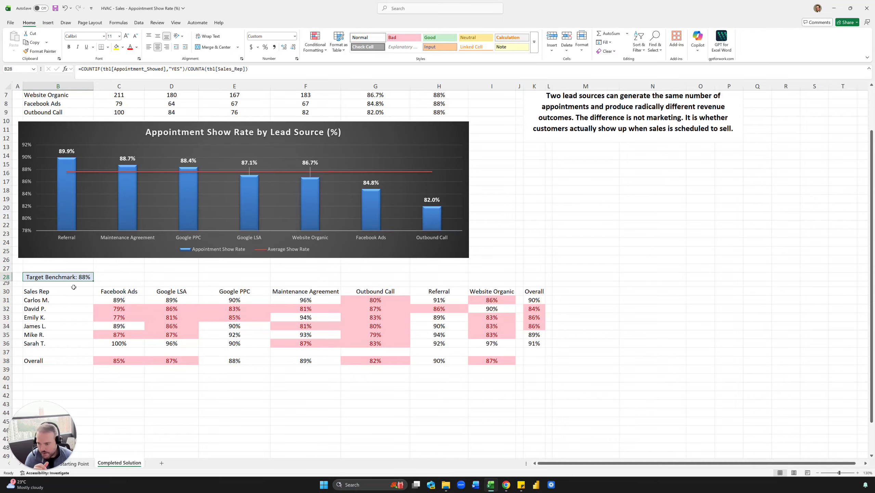
pyautogui.moveTo(81, 68); pyautogui.dragTo(267, 75)
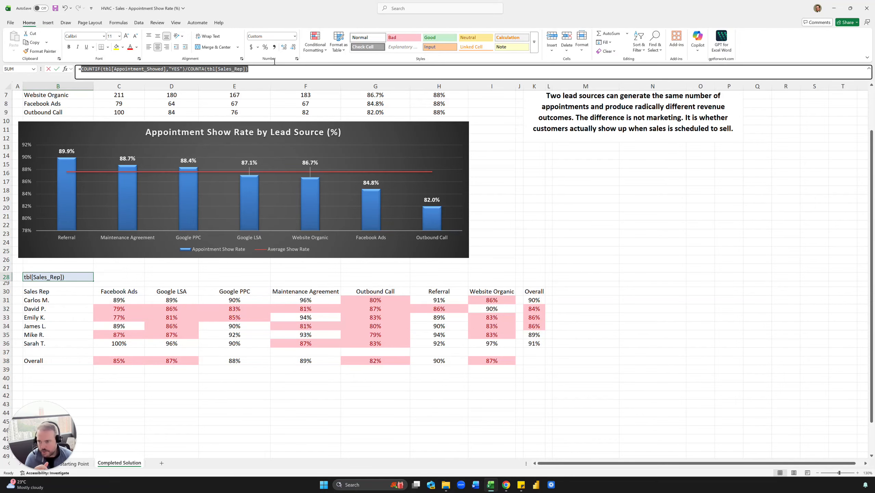
pyautogui.press('Escape')
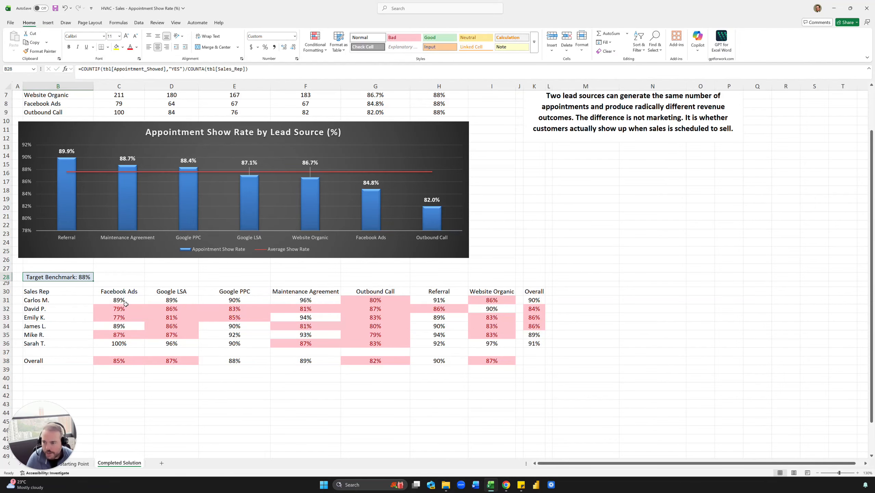
pyautogui.scroll(2, 126, 303)
pyautogui.click(23, 279)
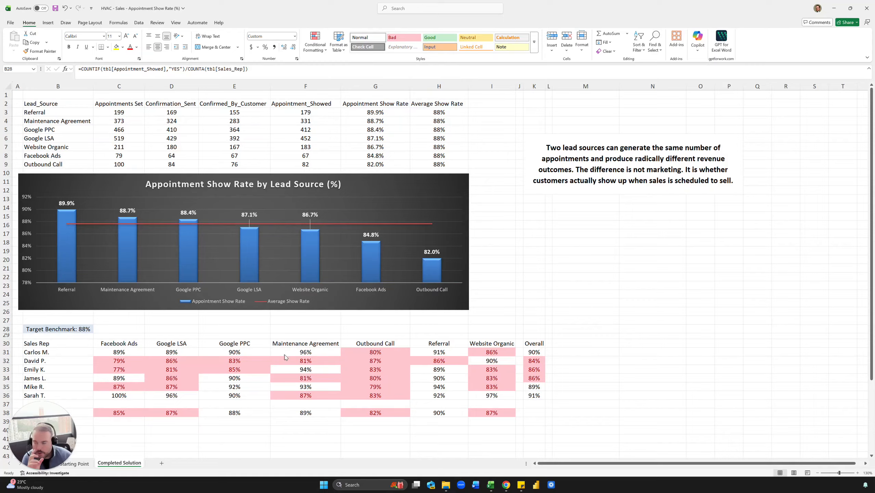
pyautogui.click(45, 138)
pyautogui.moveTo(45, 104); pyautogui.dragTo(43, 165)
pyautogui.click(40, 129)
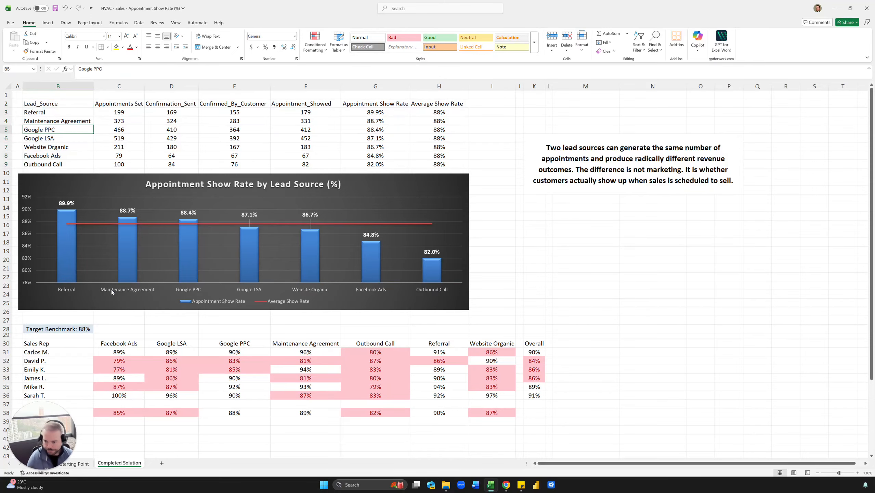
pyautogui.moveTo(59, 409); pyautogui.dragTo(59, 413)
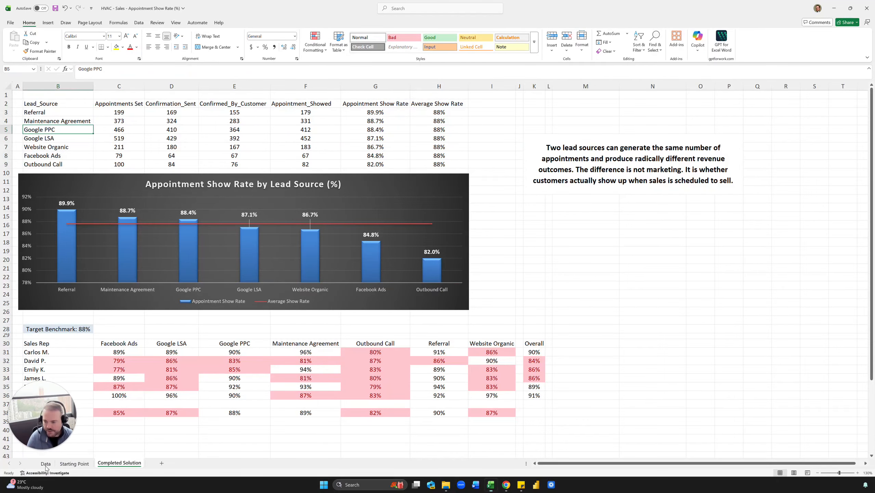
# Open the Data sheet and examine its lead source, sales rep, appointment type and scheduled time block columns.
pyautogui.click(45, 463)
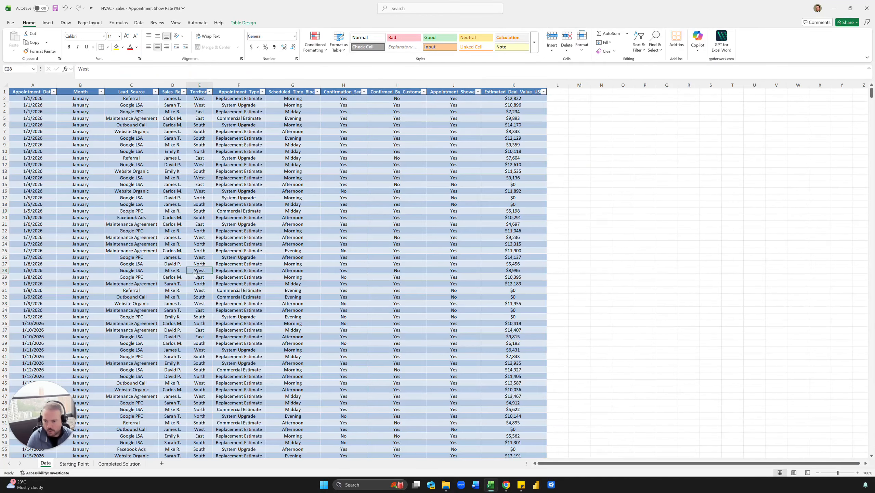
pyautogui.click(234, 297)
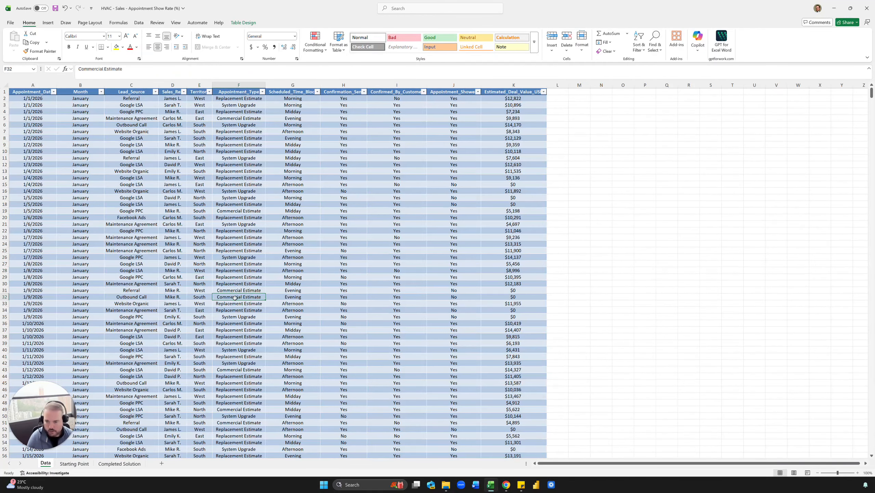
pyautogui.click(238, 231)
pyautogui.click(172, 184)
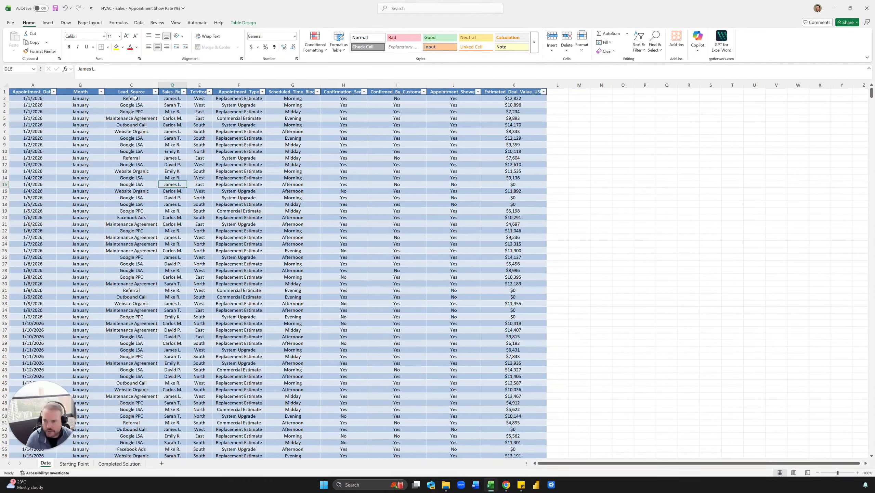
pyautogui.moveTo(136, 98); pyautogui.dragTo(138, 244)
pyautogui.click(143, 131)
pyautogui.click(218, 145)
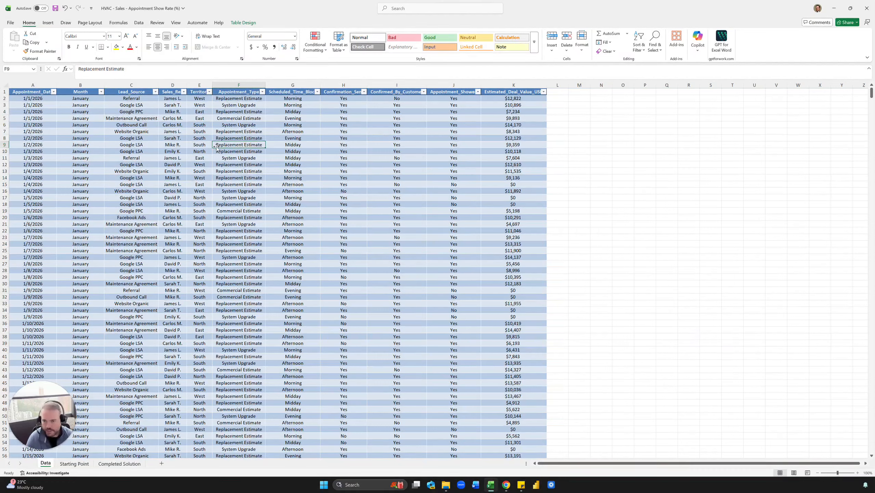
pyautogui.click(149, 153)
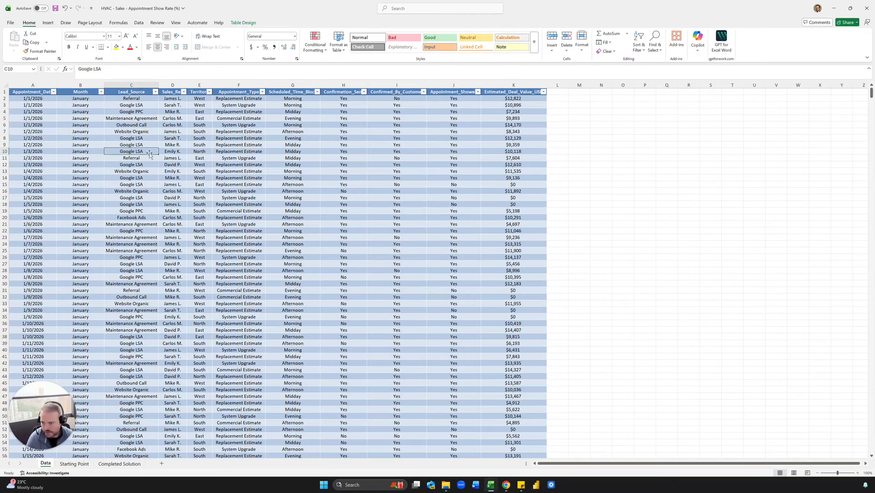
pyautogui.click(304, 177)
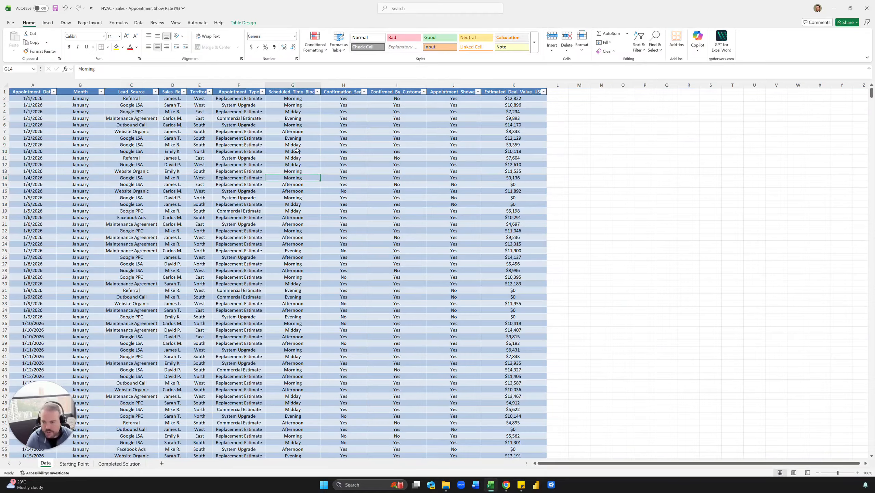
# Copy the Lead_Source to Appointment_Type sample in C1:F9 to cell N1 and fit the widths of the pasted columns.
pyautogui.moveTo(124, 94); pyautogui.dragTo(241, 145)
pyautogui.hotkey('ctrl', 'c')
pyautogui.click(603, 92)
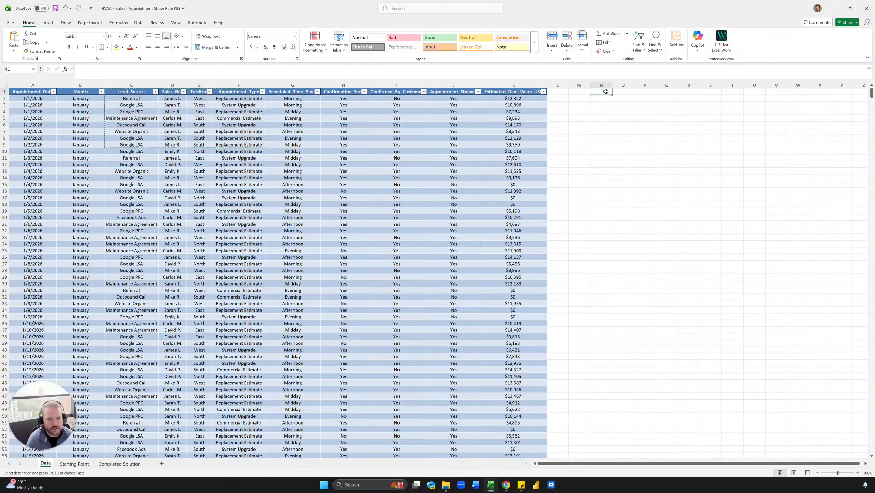
pyautogui.hotkey('ctrl', 'v')
pyautogui.moveTo(601, 84); pyautogui.dragTo(698, 83)
pyautogui.doubleClick(698, 83)
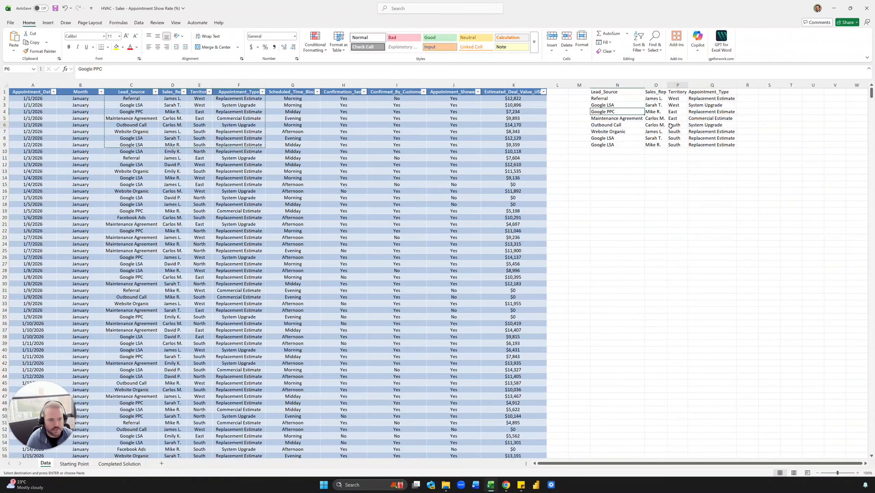
# Convert the pasted sample range N1:Q9 into a table with headers.
pyautogui.click(697, 111)
pyautogui.hotkey('ctrl', 't')
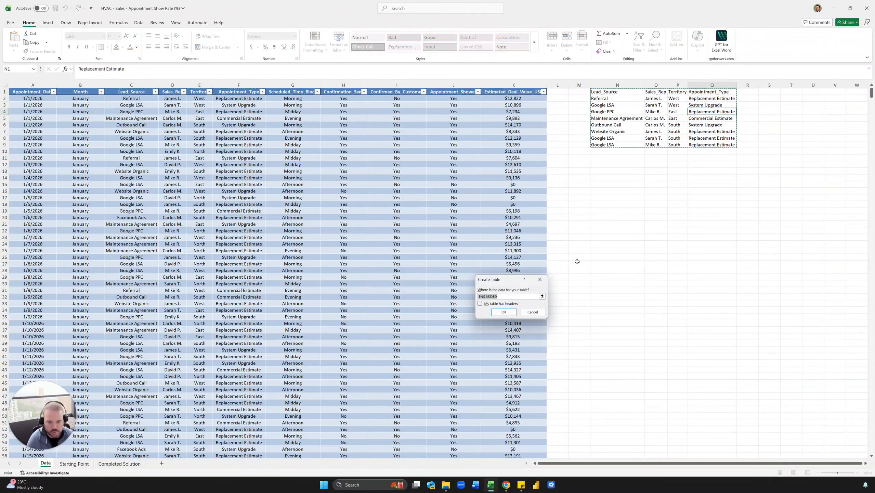
pyautogui.click(481, 304)
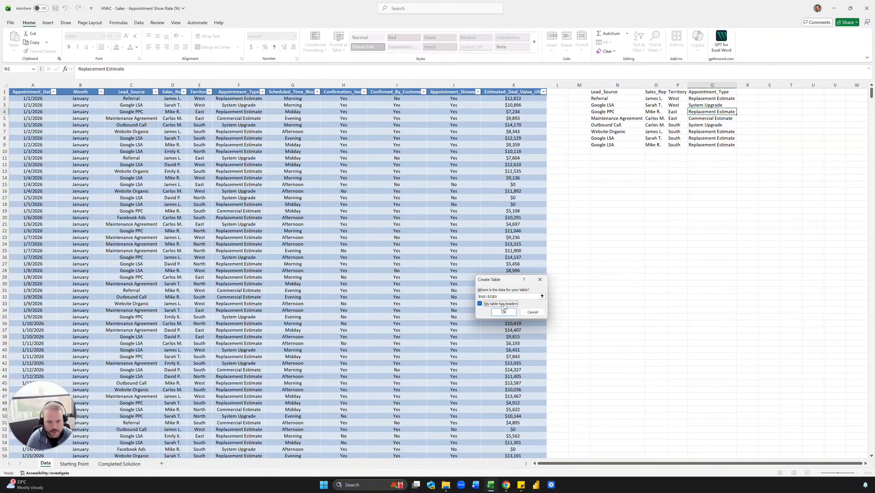
pyautogui.click(503, 311)
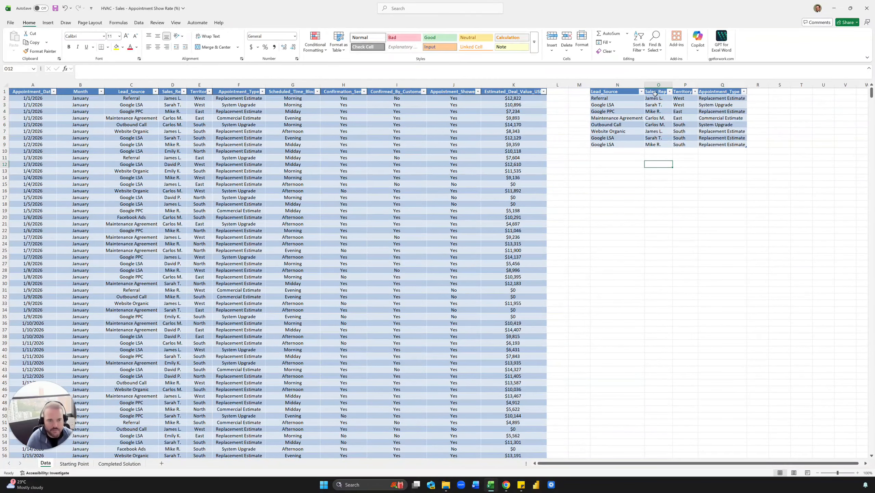
# Delete columns N to Q containing the sample table.
pyautogui.click(643, 84)
pyautogui.moveTo(645, 85); pyautogui.dragTo(723, 84)
pyautogui.hotkey('ctrl', '-')
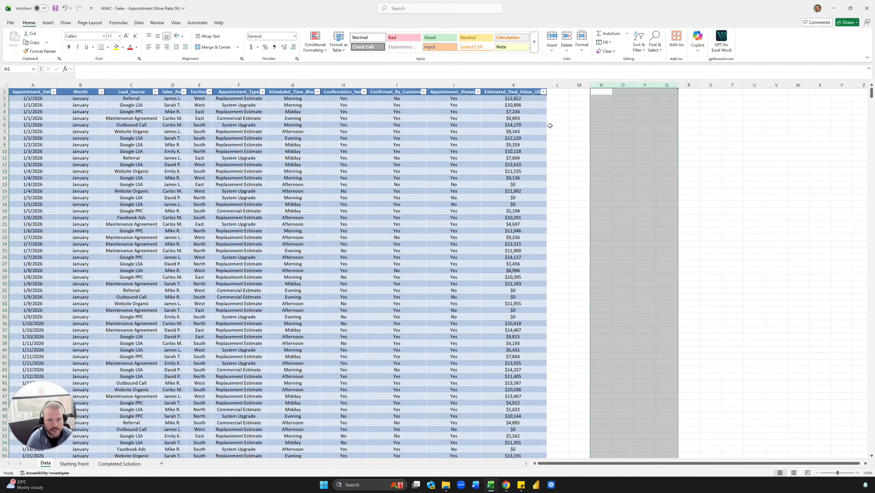
pyautogui.click(246, 135)
pyautogui.moveTo(130, 106); pyautogui.dragTo(121, 257)
pyautogui.click(144, 165)
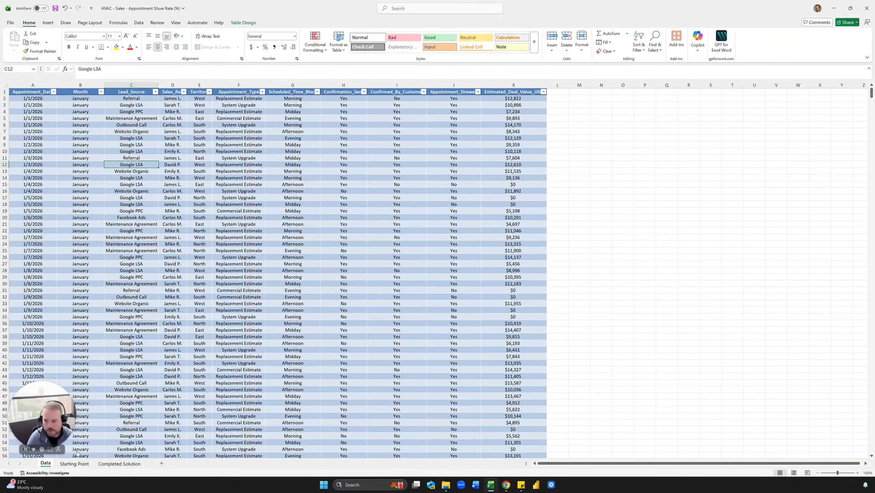
# Enter the heading "Lead Source" in cell B2 of the Starting Point sheet.
pyautogui.click(74, 463)
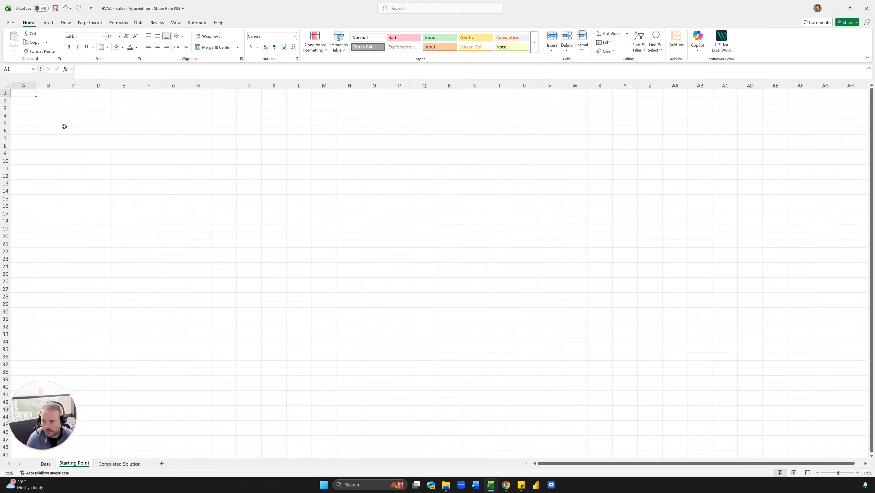
pyautogui.scroll(2, 64, 126)
pyautogui.click(65, 106)
pyautogui.write('Lea')
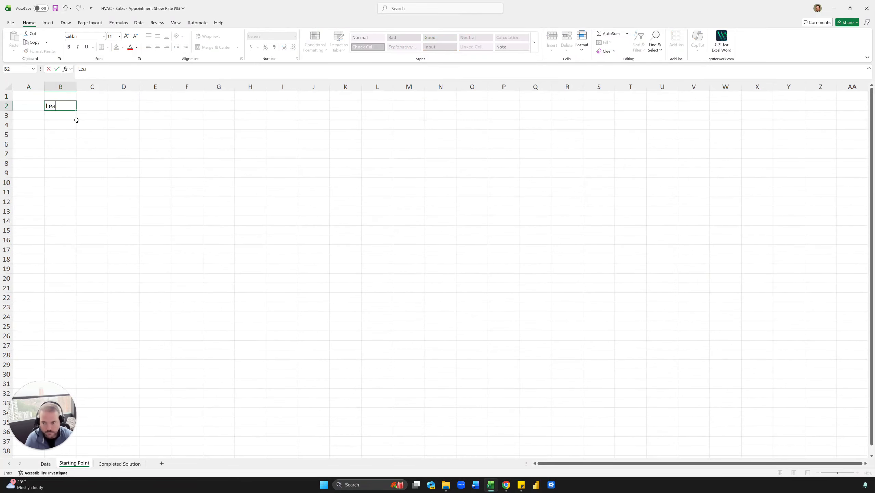
pyautogui.write('d Source')
pyautogui.press('Return')
# List the distinct lead sources from cell B3 down with the formula =UNIQUE(tbl[Lead_Source]), referencing the Data sheet's table column.
pyautogui.write('=UNIQUE(')
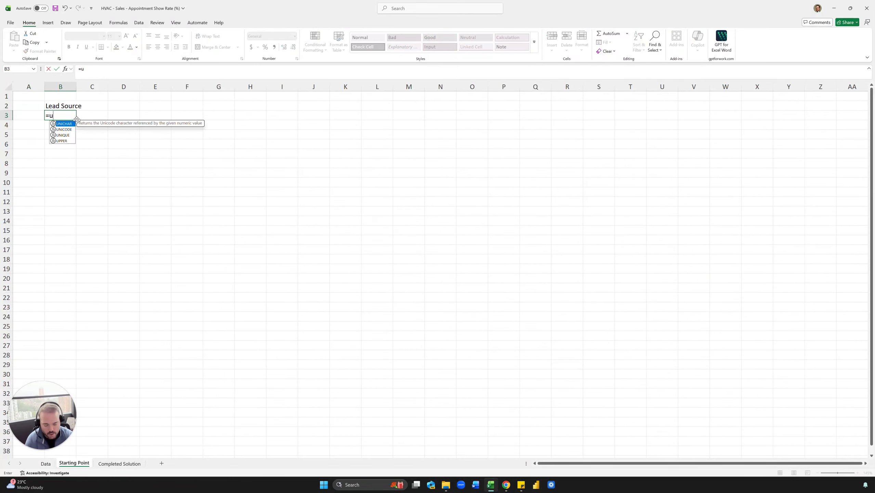
pyautogui.click(46, 463)
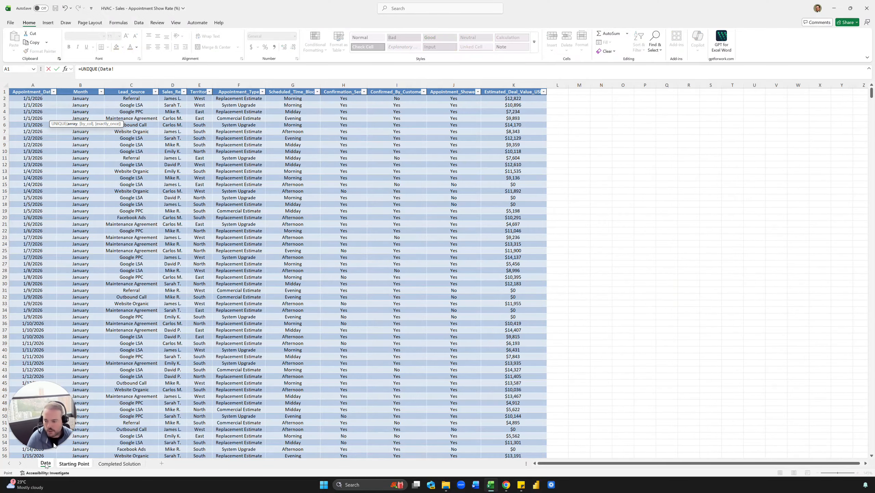
pyautogui.click(131, 89)
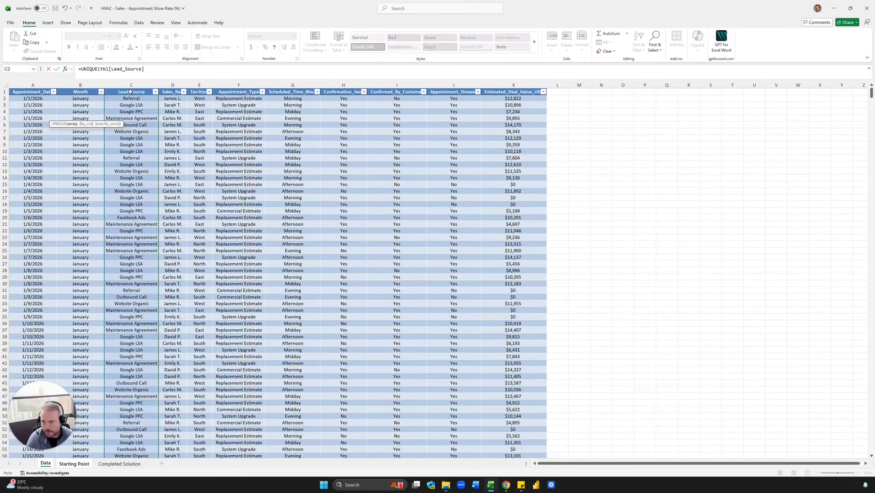
pyautogui.moveTo(101, 69); pyautogui.dragTo(150, 71)
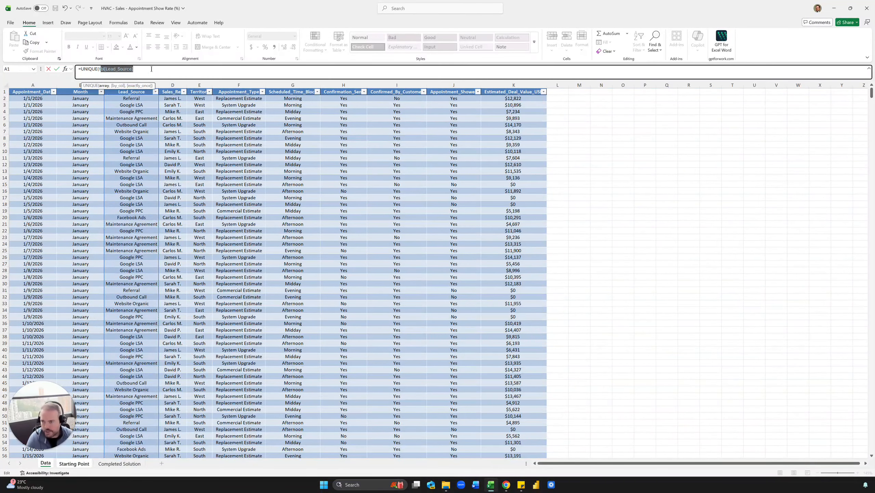
pyautogui.click(144, 72)
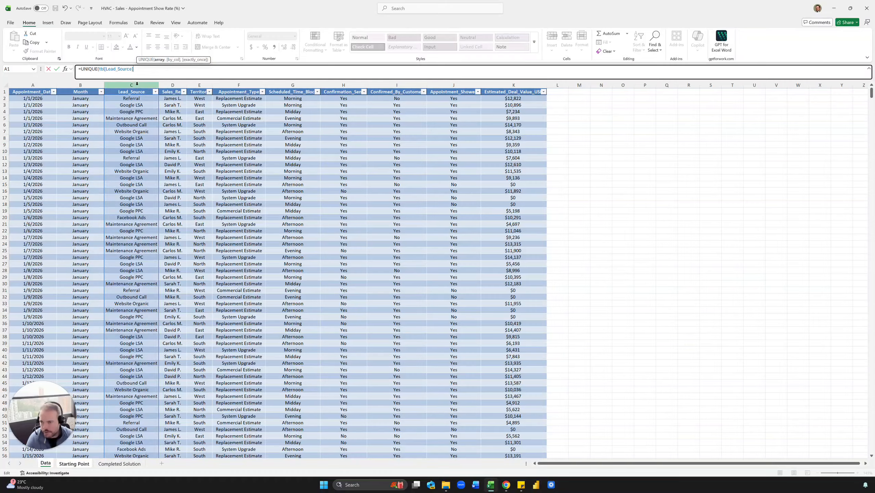
pyautogui.write(')')
pyautogui.press('Return')
pyautogui.click(128, 171)
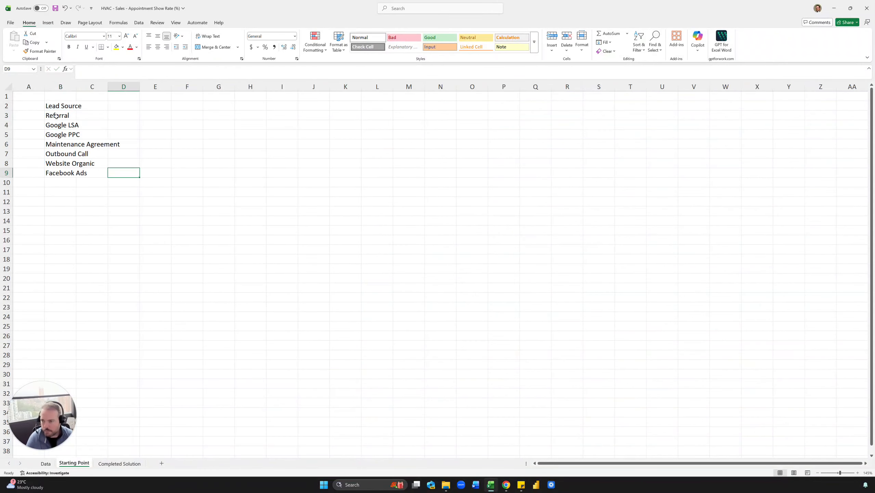
pyautogui.moveTo(56, 116); pyautogui.dragTo(61, 170)
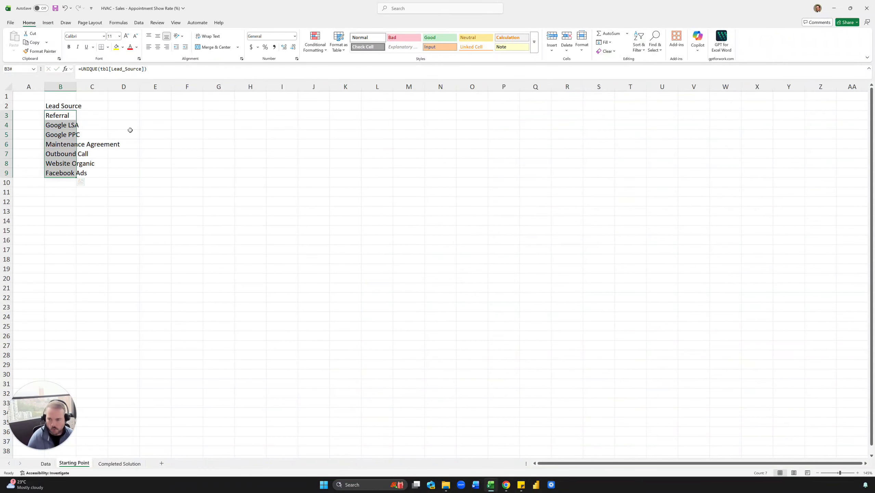
# Auto-fit column B of the Starting Point sheet to the width of its lead source names.
pyautogui.click(156, 134)
pyautogui.moveTo(79, 86); pyautogui.dragTo(79, 86)
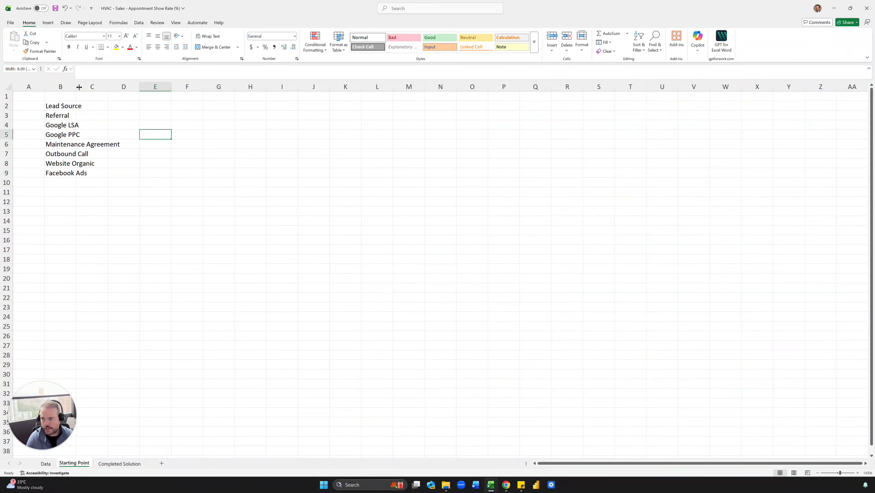
pyautogui.doubleClick(79, 87)
pyautogui.click(195, 127)
pyautogui.click(159, 116)
pyautogui.click(143, 107)
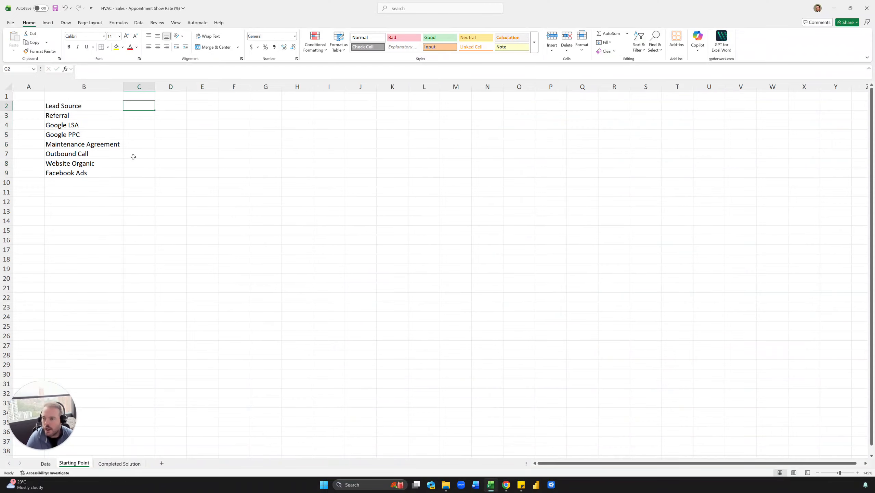
# Examine the column headings of the lead source summary table on the Completed Solution sheet, from Appointments Set to Average Show Rate.
pyautogui.click(120, 463)
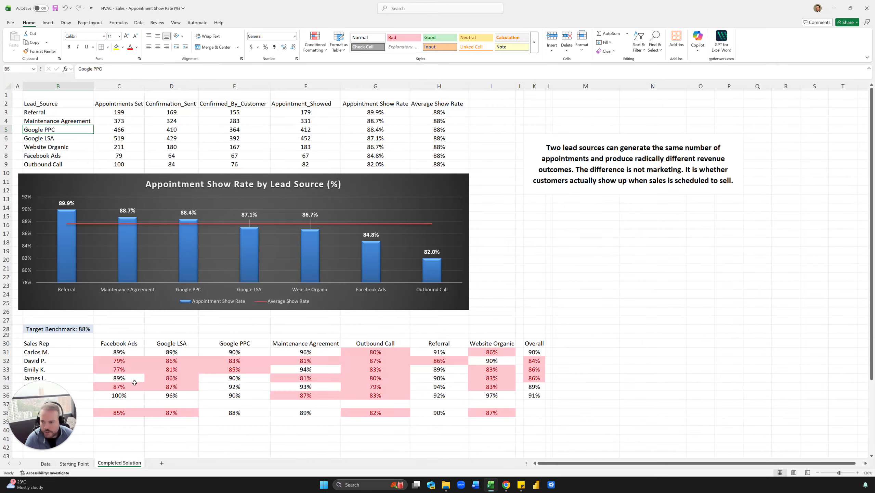
pyautogui.click(153, 248)
pyautogui.click(126, 106)
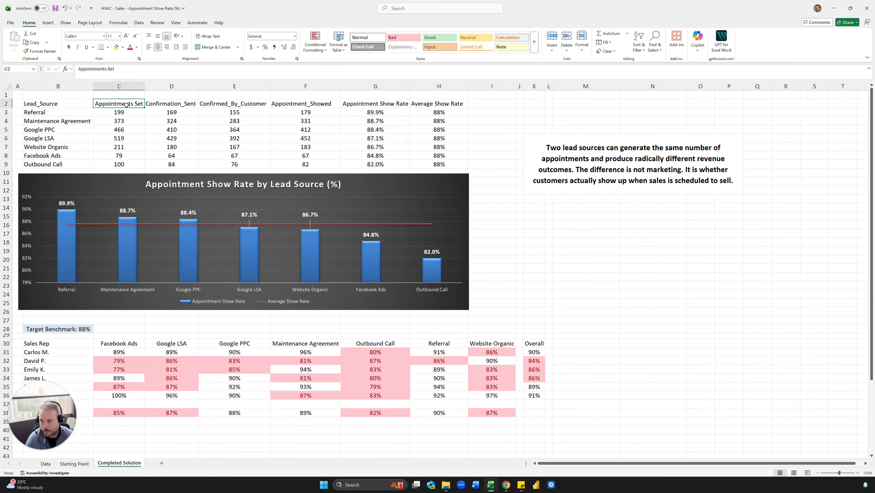
pyautogui.click(174, 107)
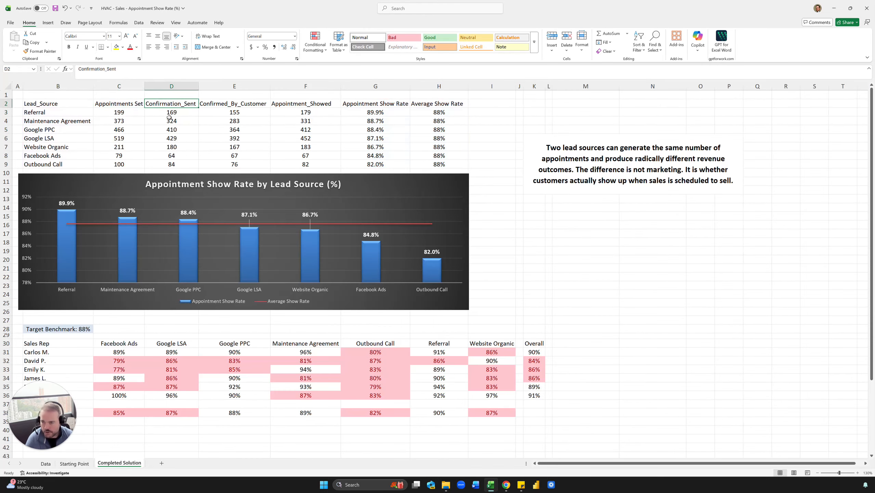
pyautogui.click(250, 104)
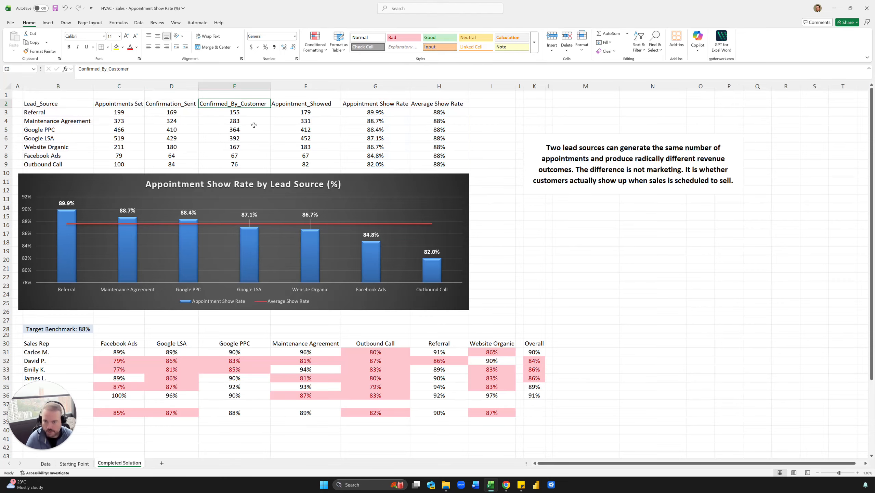
pyautogui.moveTo(284, 108); pyautogui.dragTo(285, 106)
pyautogui.click(264, 144)
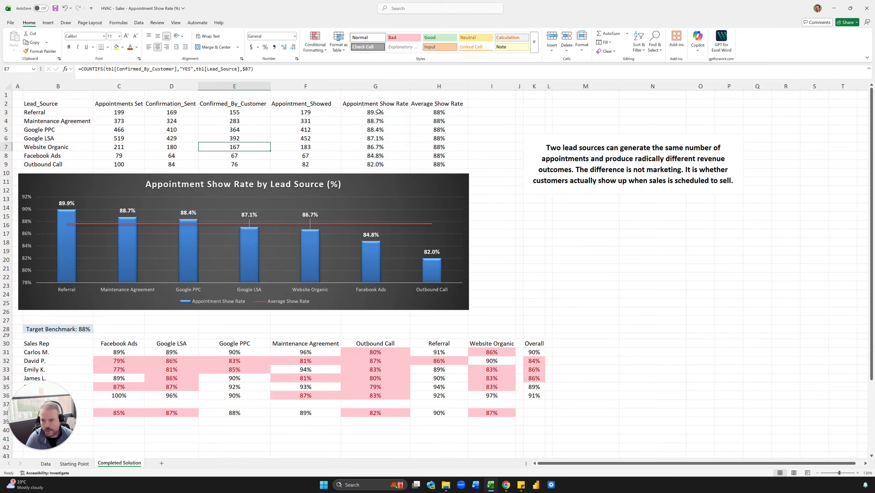
pyautogui.moveTo(379, 112); pyautogui.dragTo(427, 112)
pyautogui.click(292, 146)
# Copy the headings in C2:H2 of the Completed Solution sheet to the Starting Point sheet, starting at cell C2.
pyautogui.click(117, 106)
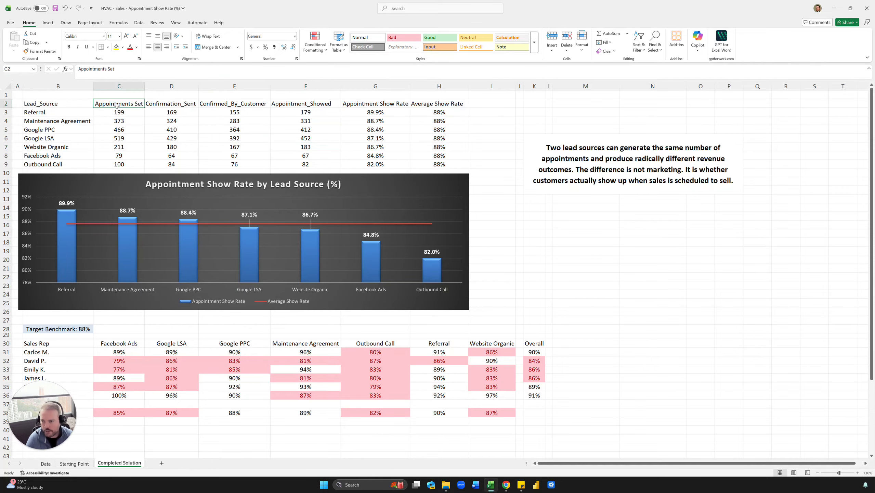
pyautogui.moveTo(117, 107); pyautogui.dragTo(438, 104)
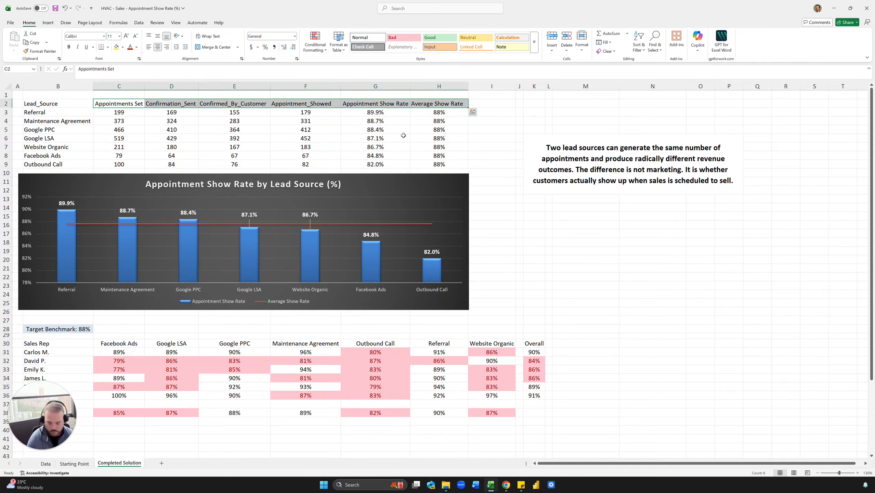
pyautogui.hotkey('ctrl', 'c')
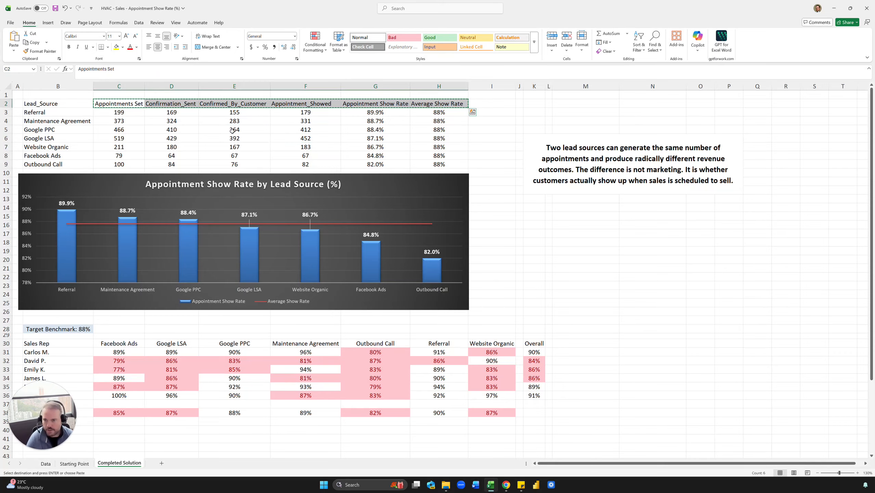
pyautogui.click(74, 464)
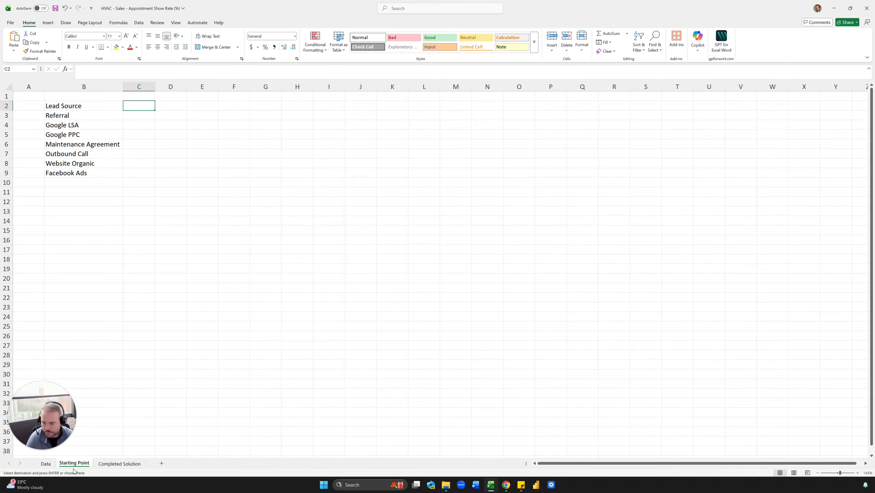
pyautogui.hotkey('ctrl', 'v')
# Auto-fit columns C to I on the Starting Point sheet to the width of the pasted headings.
pyautogui.click(125, 165)
pyautogui.click(101, 114)
pyautogui.click(102, 106)
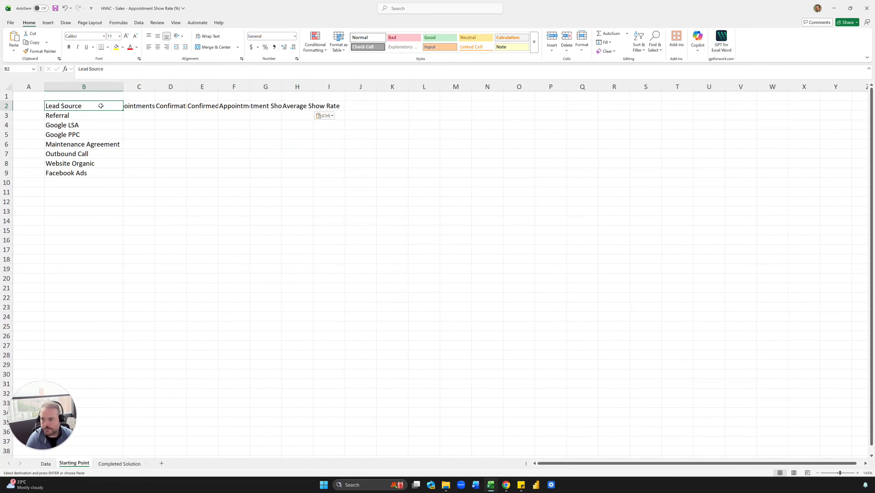
pyautogui.moveTo(139, 86); pyautogui.dragTo(337, 86)
pyautogui.doubleClick(345, 86)
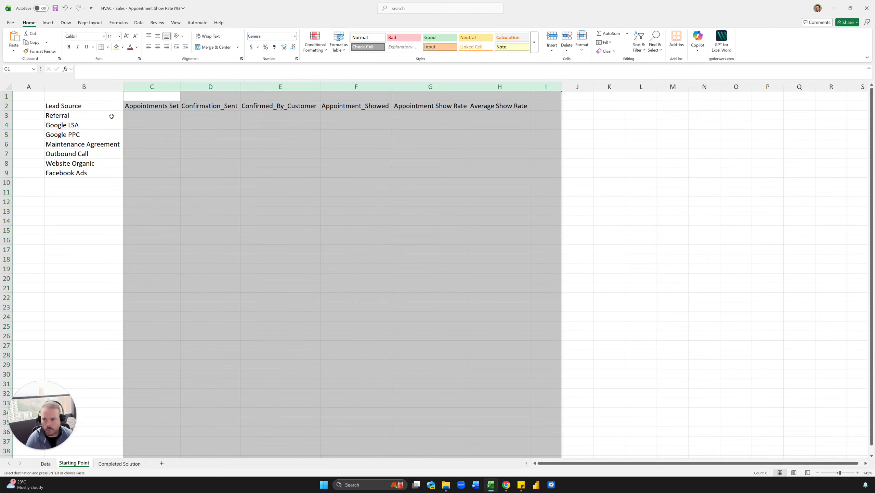
pyautogui.click(87, 94)
pyautogui.click(135, 122)
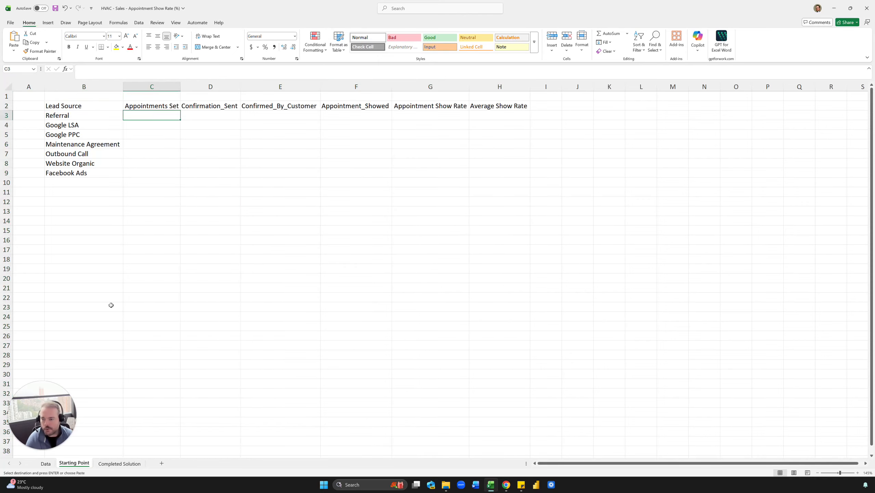
# Widen the Confirmed_By_Customer column of the Data sheet's table to fit its full heading.
pyautogui.click(46, 463)
pyautogui.click(192, 276)
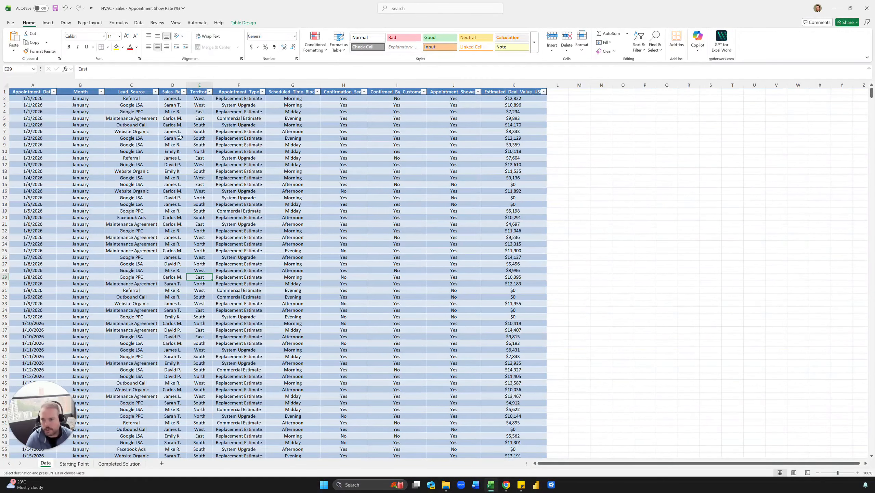
pyautogui.click(249, 131)
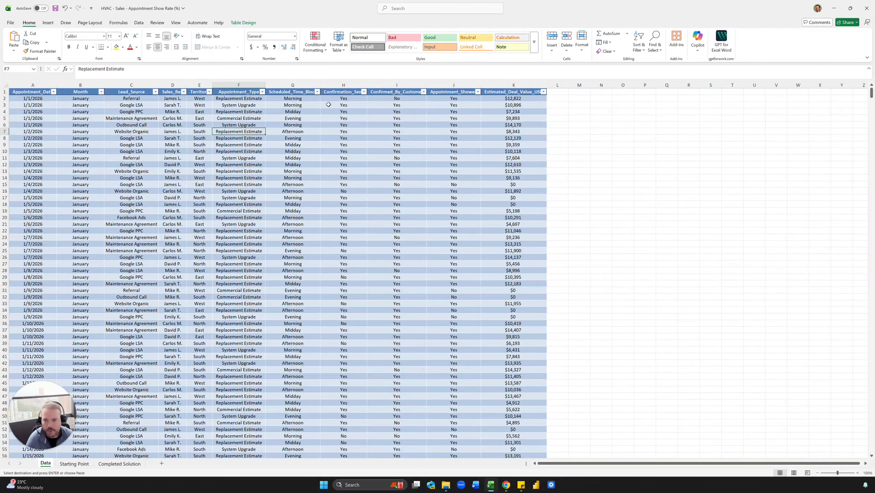
pyautogui.moveTo(427, 85); pyautogui.dragTo(438, 85)
pyautogui.click(419, 102)
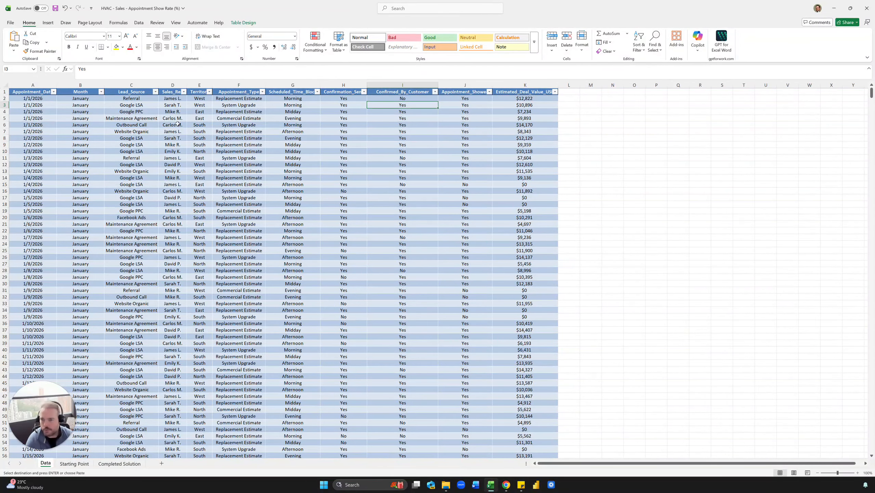
# Examine the Data sheet's confirmation, territory, appointment type and Lead_Source columns to see which fields the counts need.
pyautogui.moveTo(417, 97); pyautogui.dragTo(422, 186)
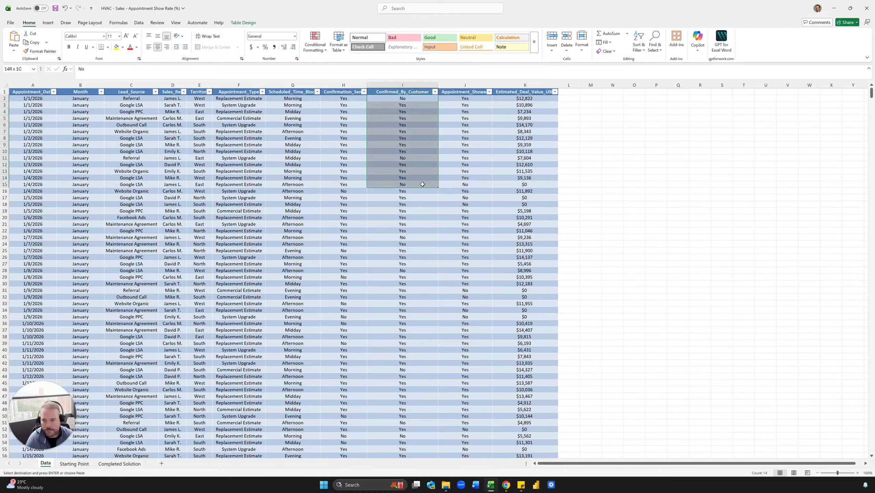
pyautogui.click(411, 138)
pyautogui.click(347, 105)
pyautogui.click(343, 125)
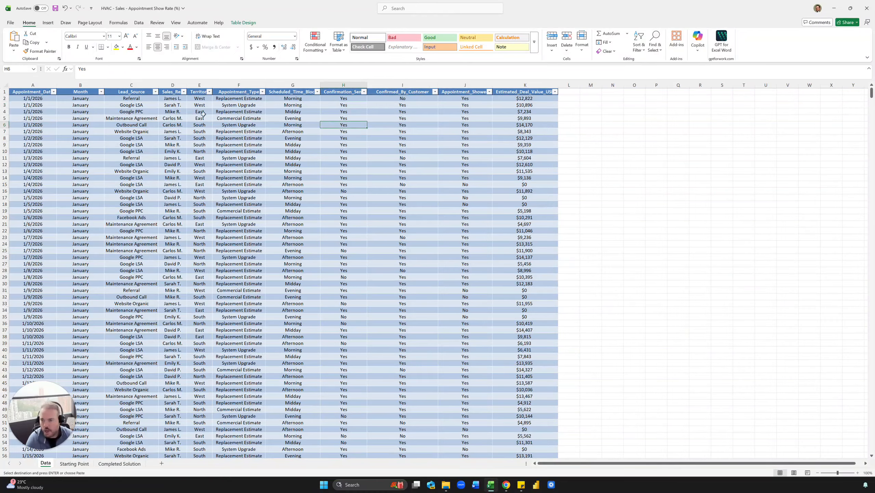
pyautogui.click(230, 126)
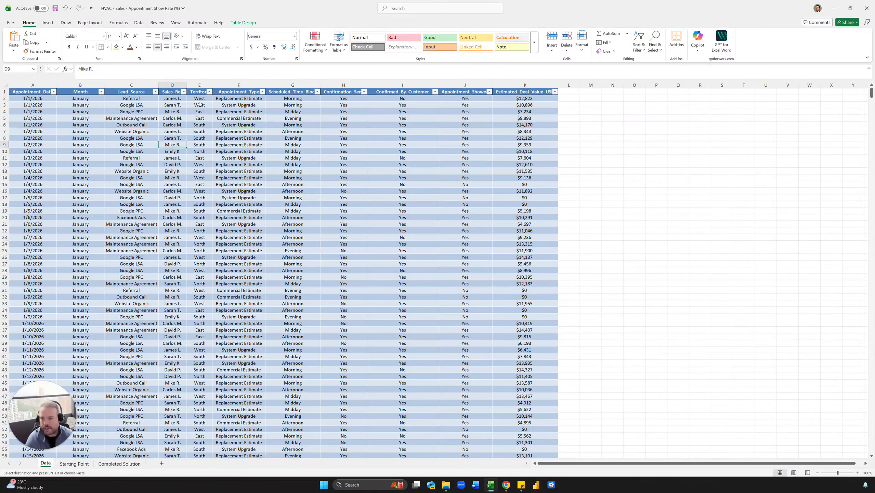
pyautogui.moveTo(199, 105); pyautogui.dragTo(191, 232)
pyautogui.click(232, 165)
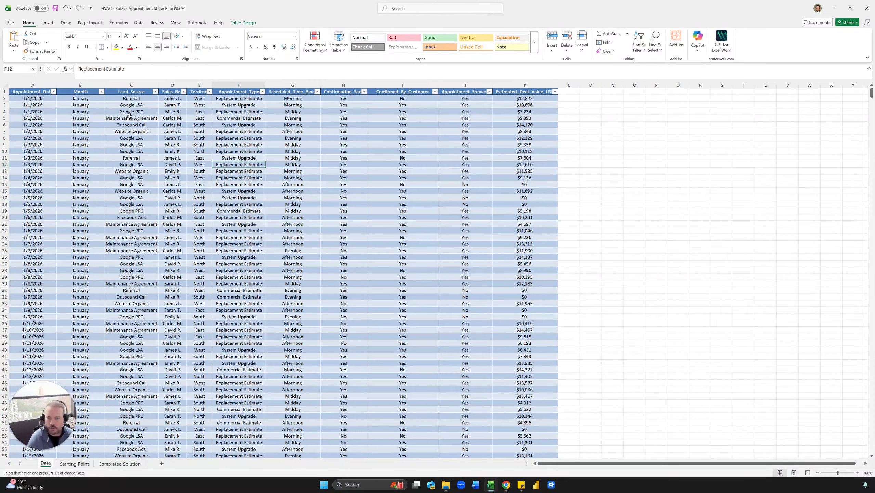
pyautogui.click(292, 185)
pyautogui.click(204, 178)
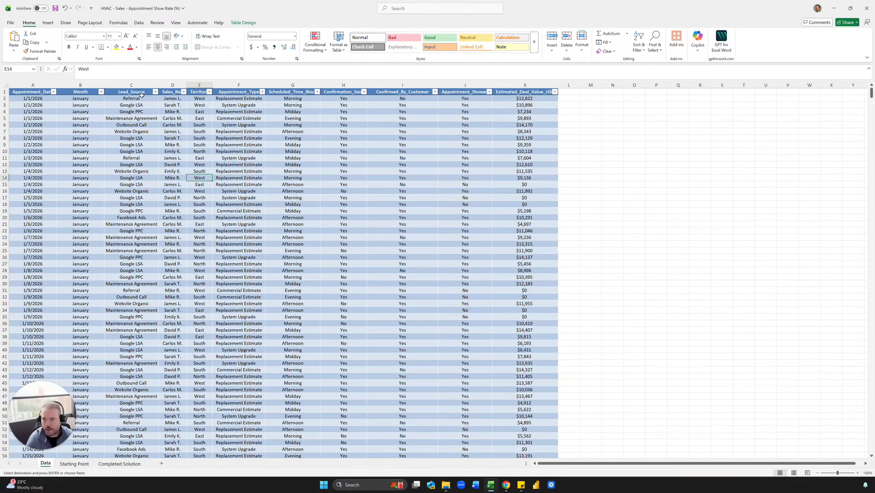
pyautogui.moveTo(142, 95); pyautogui.dragTo(125, 357)
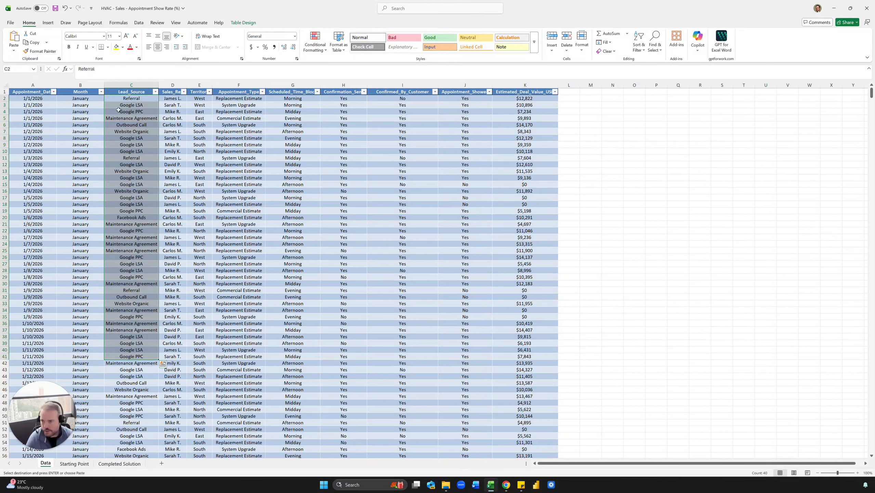
pyautogui.moveTo(124, 99); pyautogui.dragTo(139, 309)
pyautogui.click(132, 164)
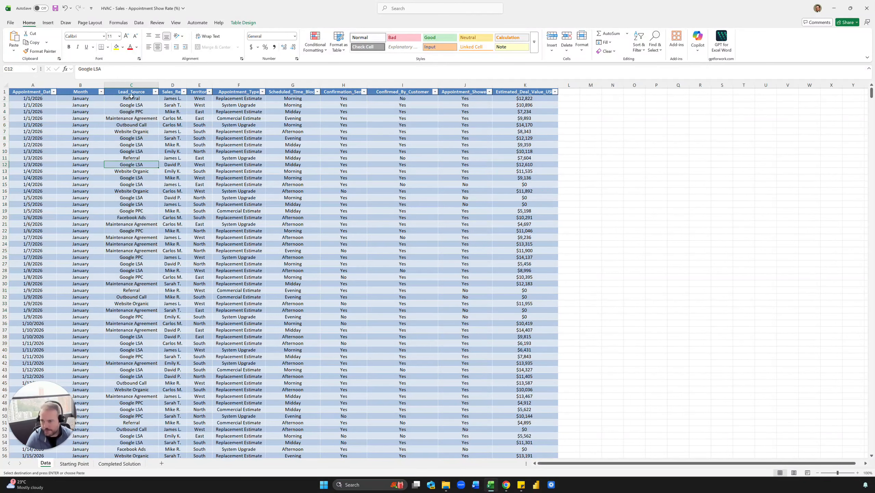
pyautogui.click(135, 99)
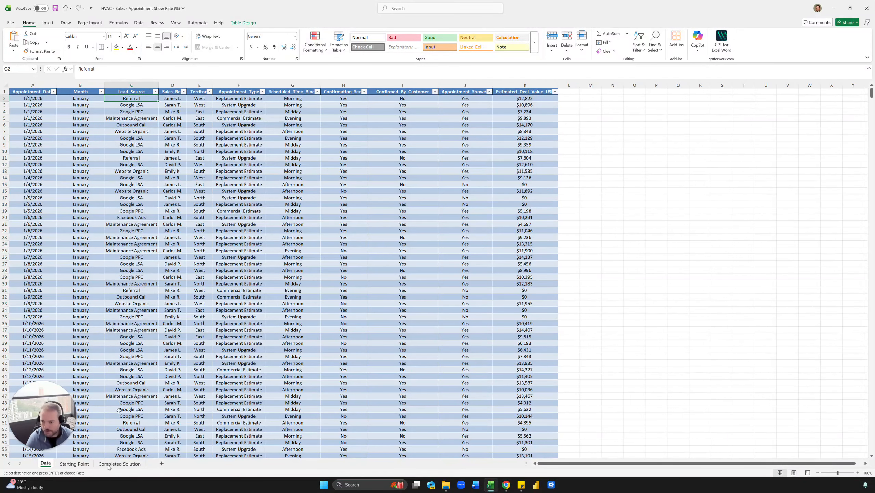
# Count Referral appointments in cell C3 of the Starting Point sheet with =COUNTIFS(tbl[Lead_Source],B3) and center the cell.
pyautogui.click(82, 467)
pyautogui.write('=')
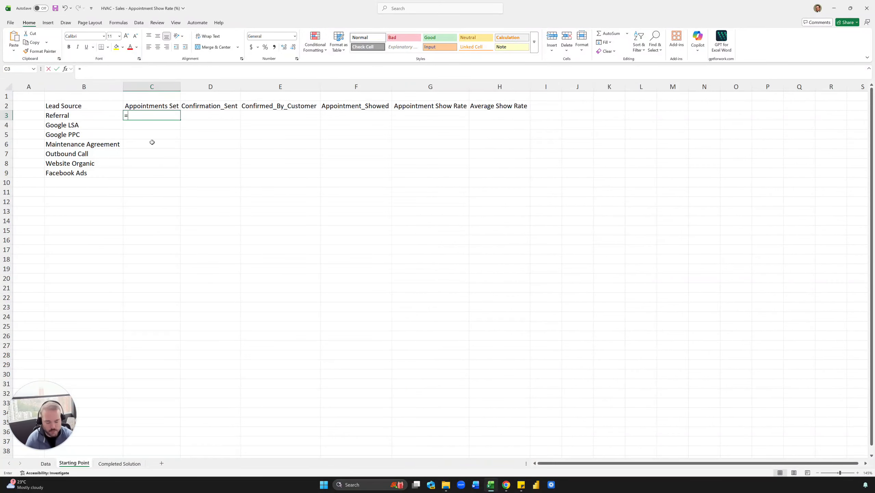
pyautogui.write('countifs')
pyautogui.press('Tab')
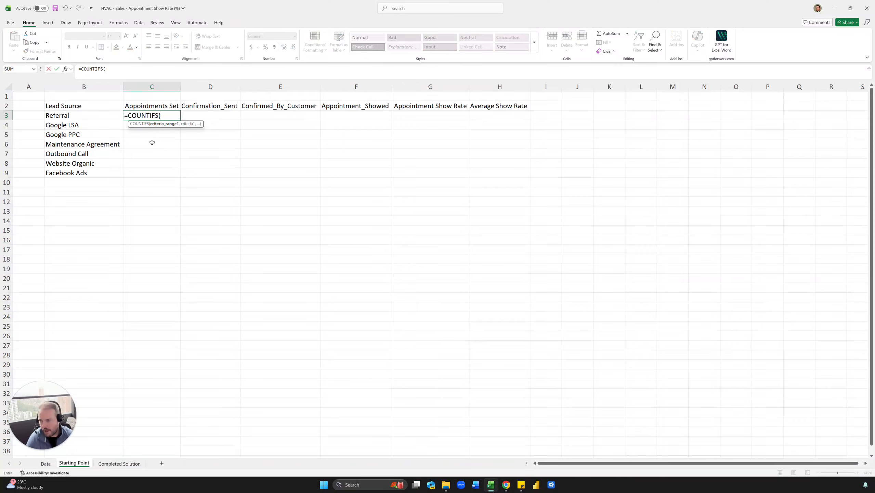
pyautogui.write('t')
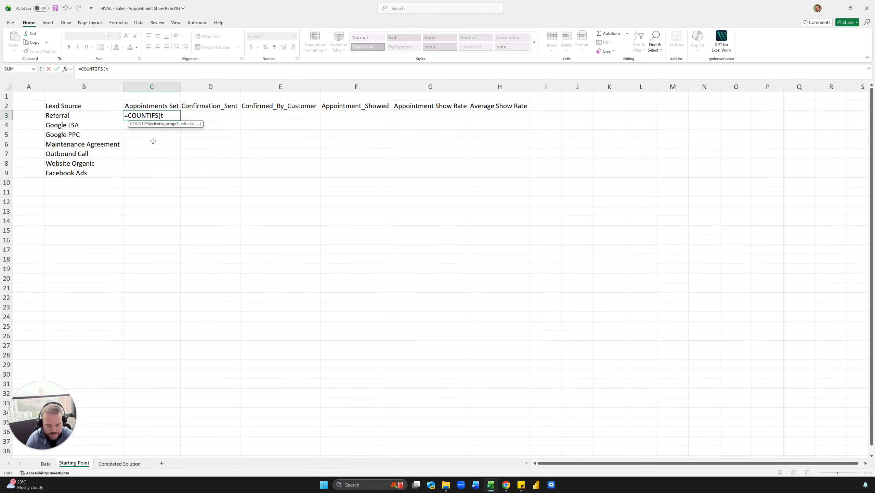
pyautogui.write('bl[')
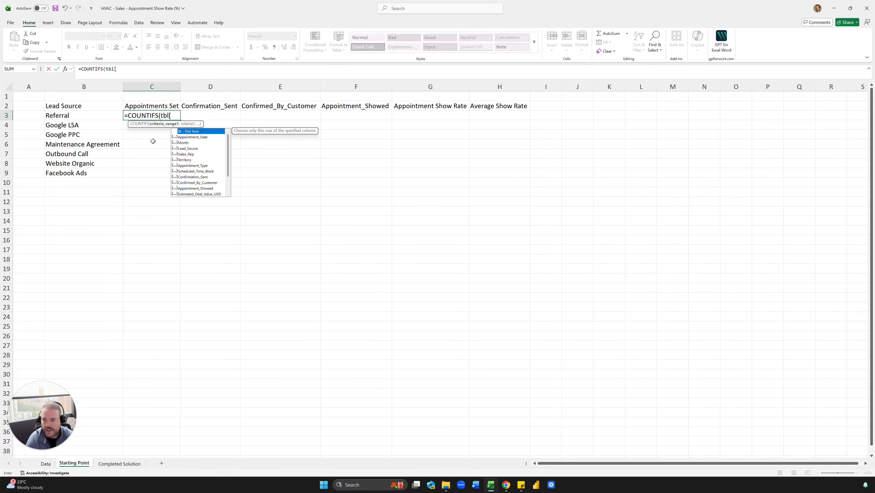
pyautogui.write('lead')
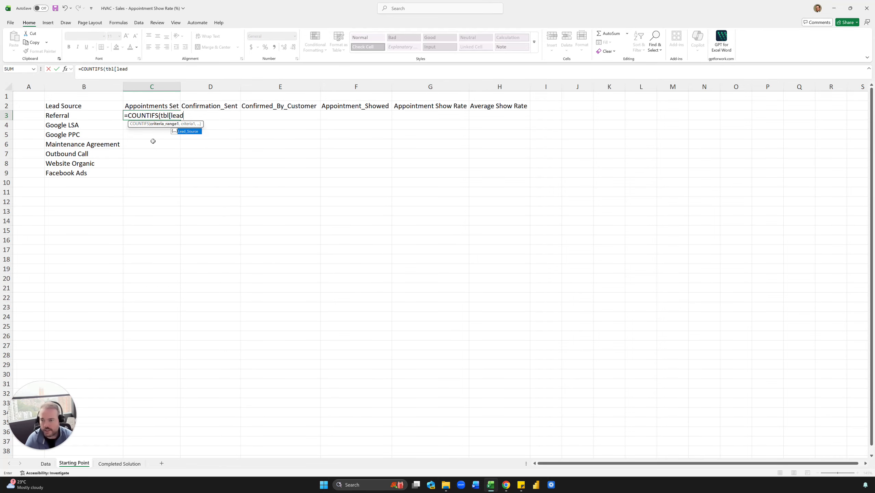
pyautogui.press('Tab')
pyautogui.write('],')
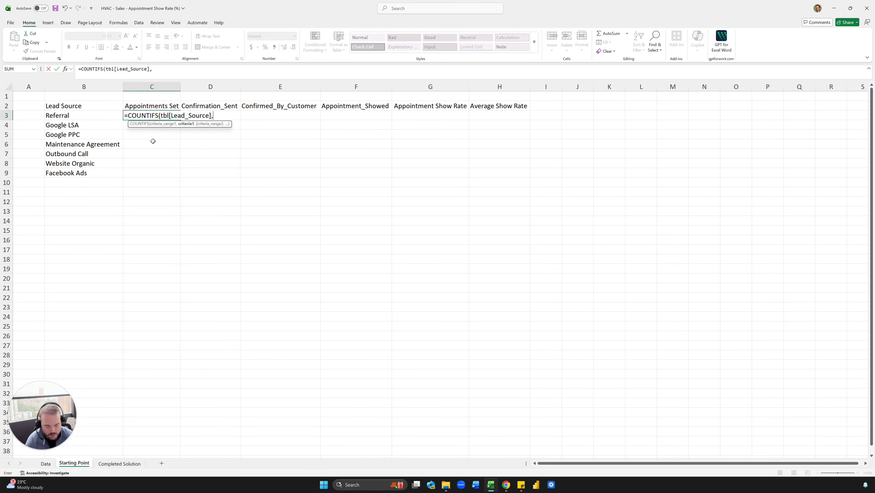
pyautogui.press('Left')
pyautogui.press('Return')
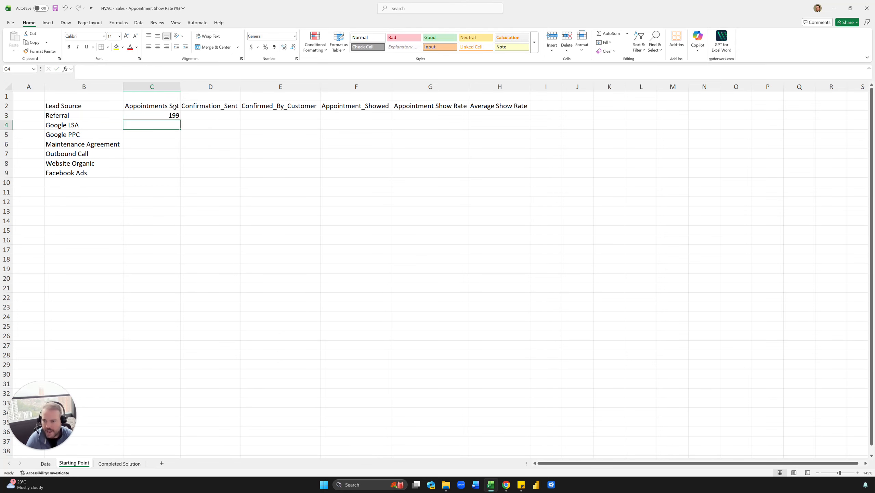
pyautogui.click(172, 114)
pyautogui.click(157, 46)
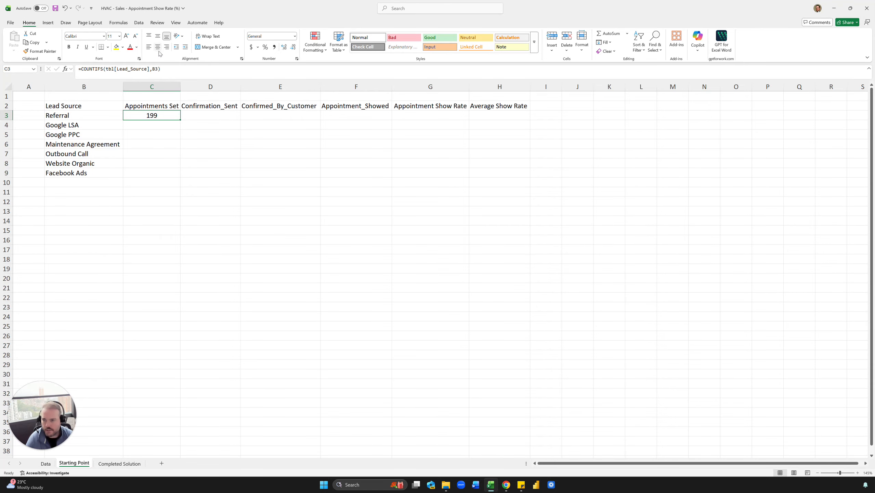
# Compare the completed example with the Data sheet's lead sources, and fill the Starting Point count in C3 down through C9.
pyautogui.click(116, 463)
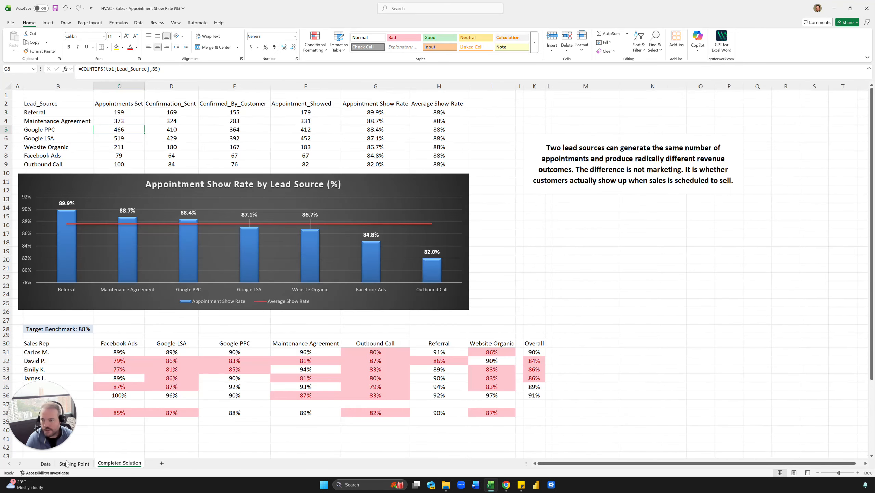
pyautogui.click(44, 463)
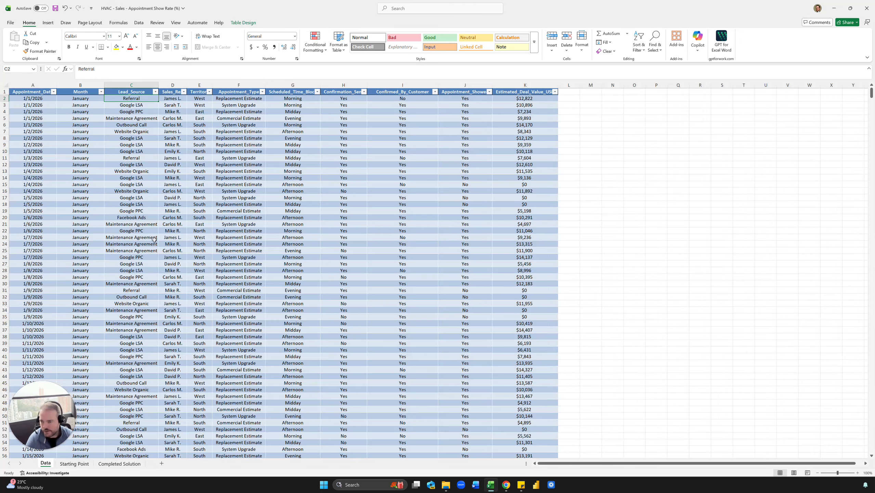
pyautogui.click(245, 172)
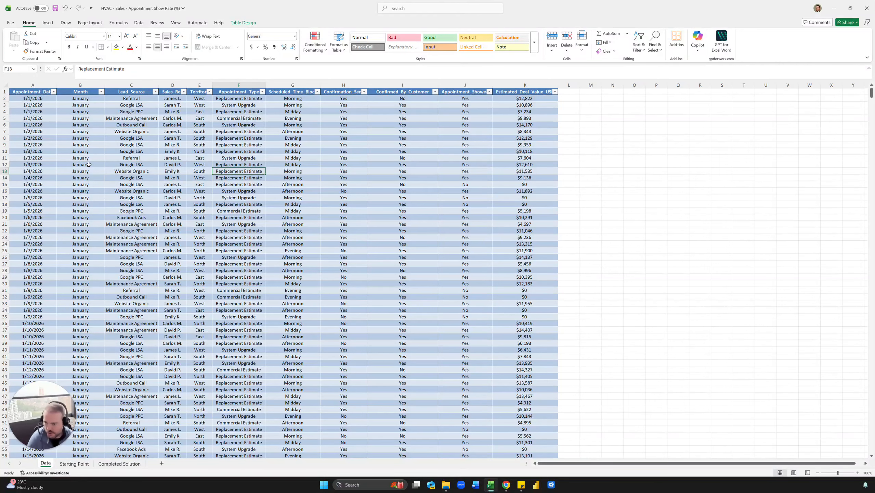
pyautogui.click(126, 209)
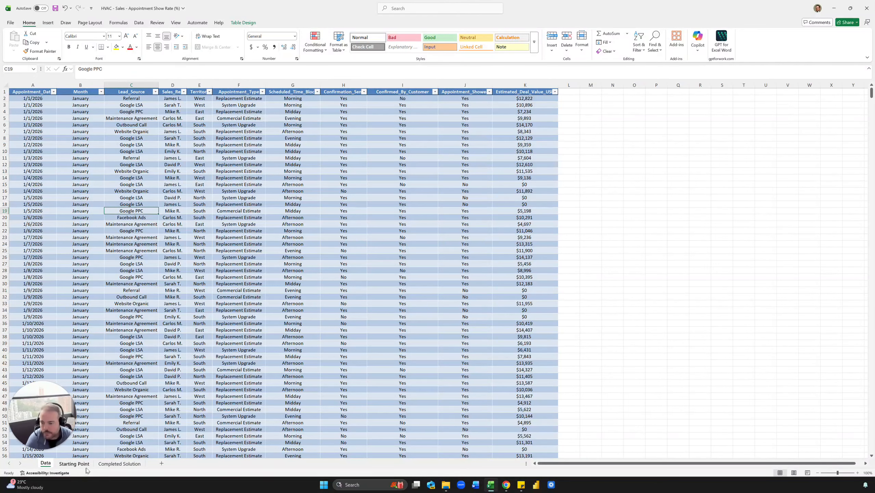
pyautogui.click(119, 463)
pyautogui.click(79, 464)
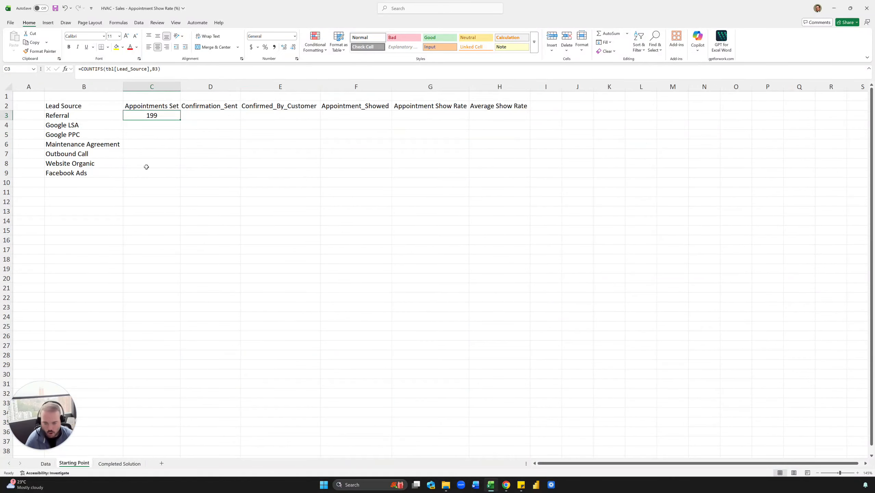
pyautogui.doubleClick(181, 120)
pyautogui.click(183, 117)
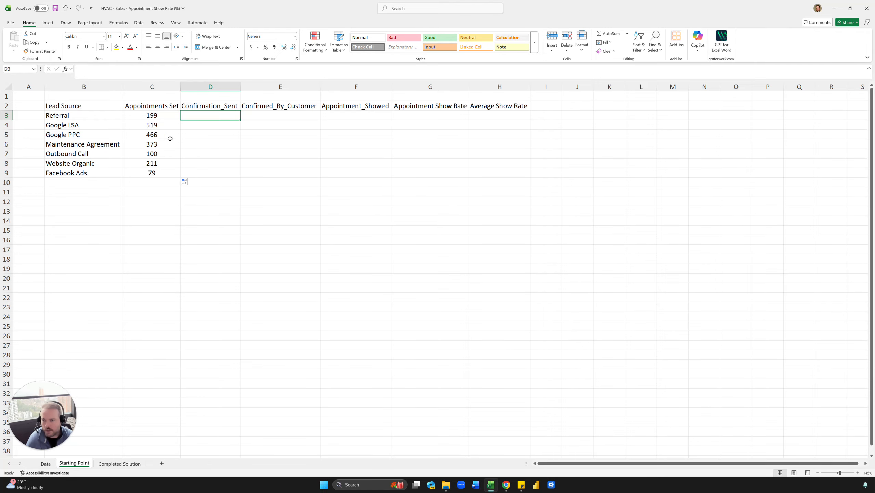
# Examine the Data sheet's Confirmation_Sent and Lead_Source columns, and check the completed example for how confirmations are counted per lead source.
pyautogui.click(45, 463)
pyautogui.click(295, 185)
pyautogui.click(339, 151)
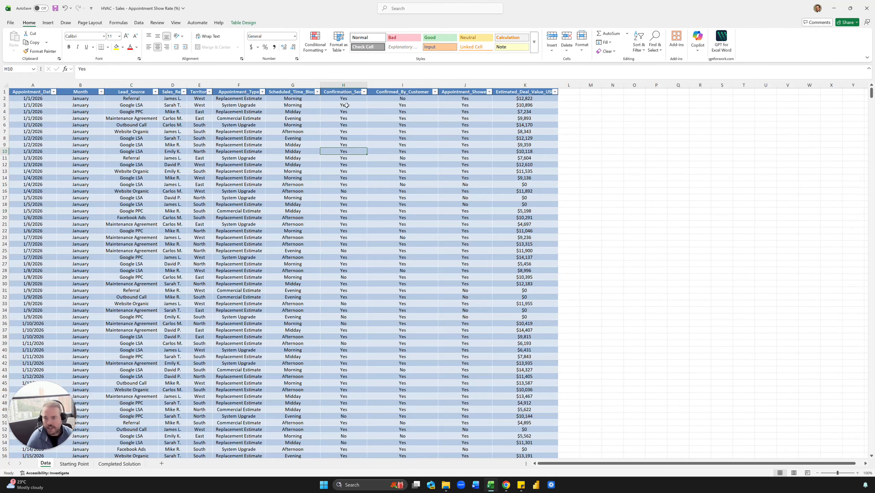
pyautogui.moveTo(349, 98); pyautogui.dragTo(347, 238)
pyautogui.click(341, 171)
pyautogui.moveTo(124, 100); pyautogui.dragTo(124, 286)
pyautogui.click(142, 210)
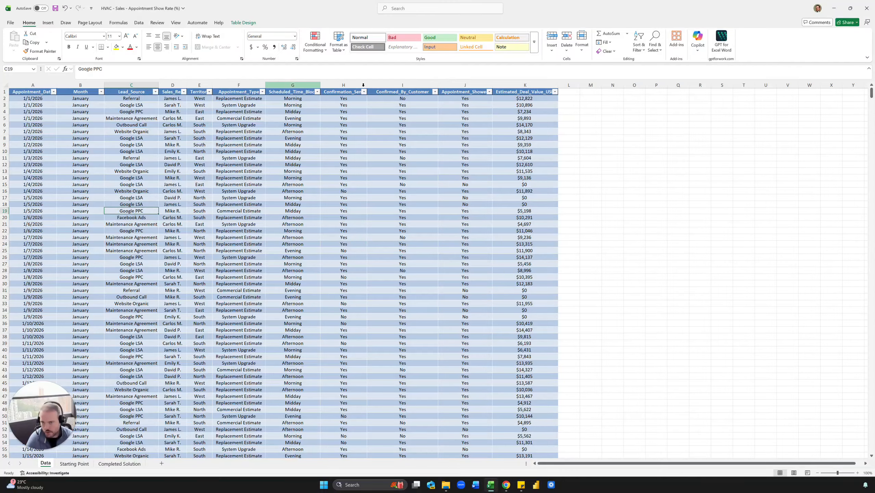
pyautogui.click(129, 98)
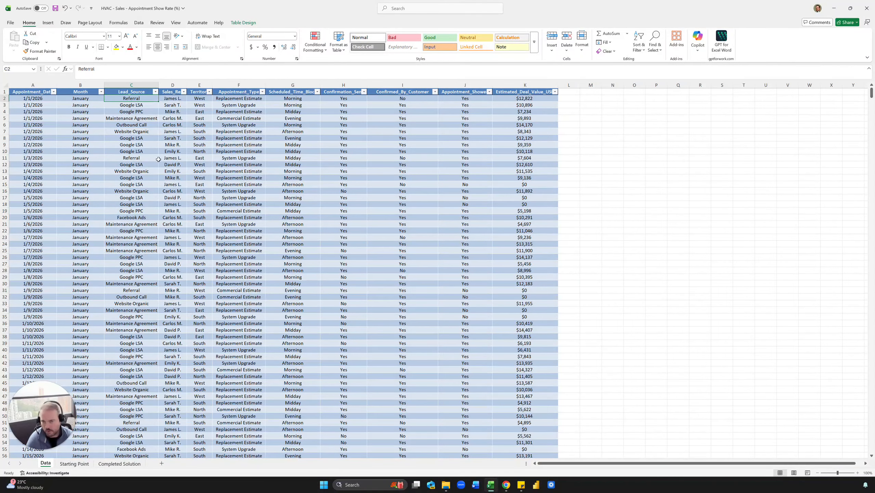
pyautogui.click(137, 105)
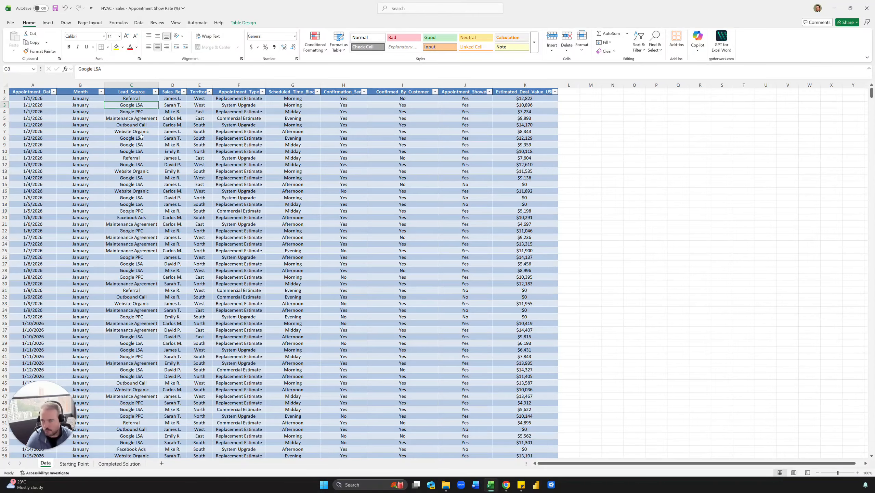
pyautogui.click(114, 463)
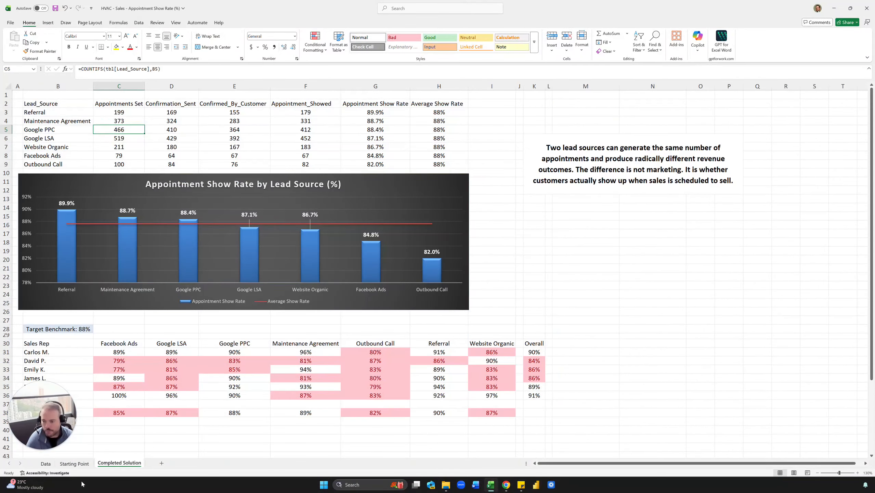
# Count Referral confirmations sent in cell D3 of the Starting Point sheet with =COUNTIFS(tbl[Confirmation_Sent],"Yes",tbl[Lead_Source],B3).
pyautogui.click(74, 463)
pyautogui.write('=COUNTIFS(')
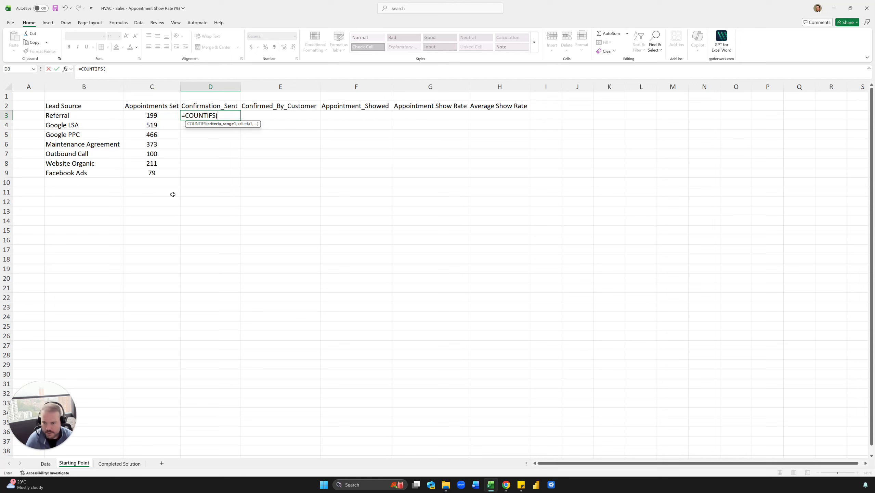
pyautogui.write('tbl')
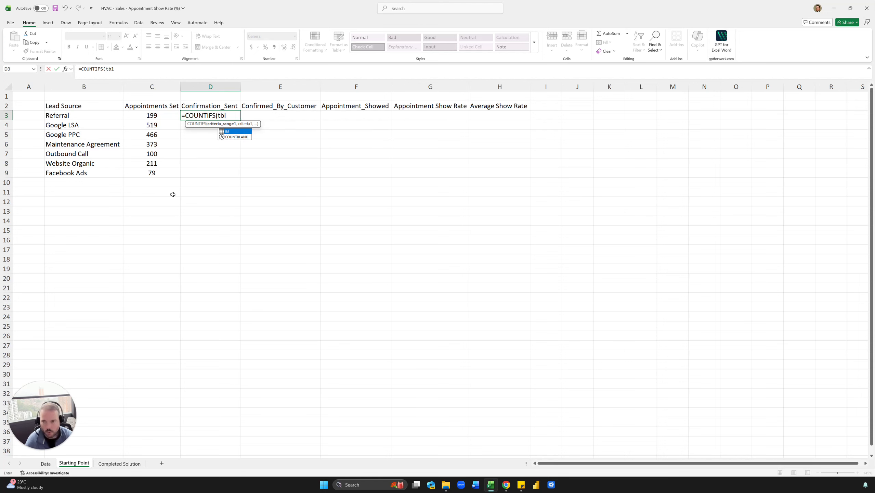
pyautogui.write('[')
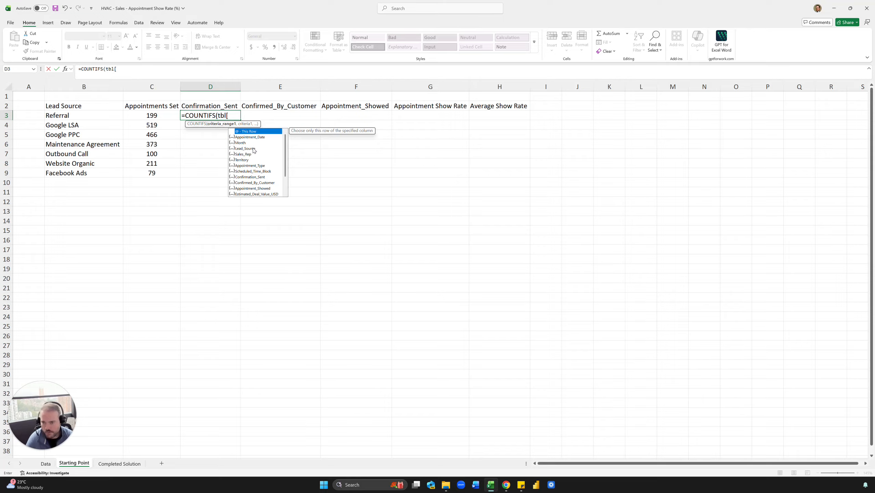
pyautogui.doubleClick(260, 177)
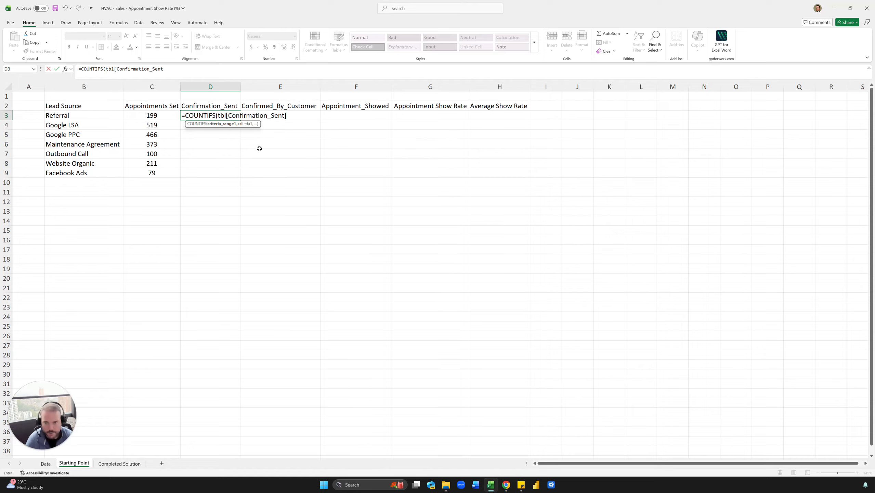
pyautogui.write(',')
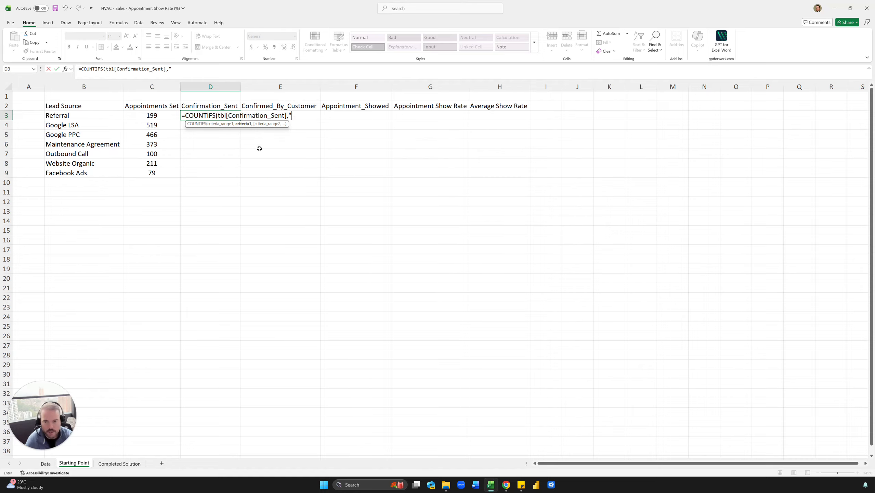
pyautogui.write('"Yes",')
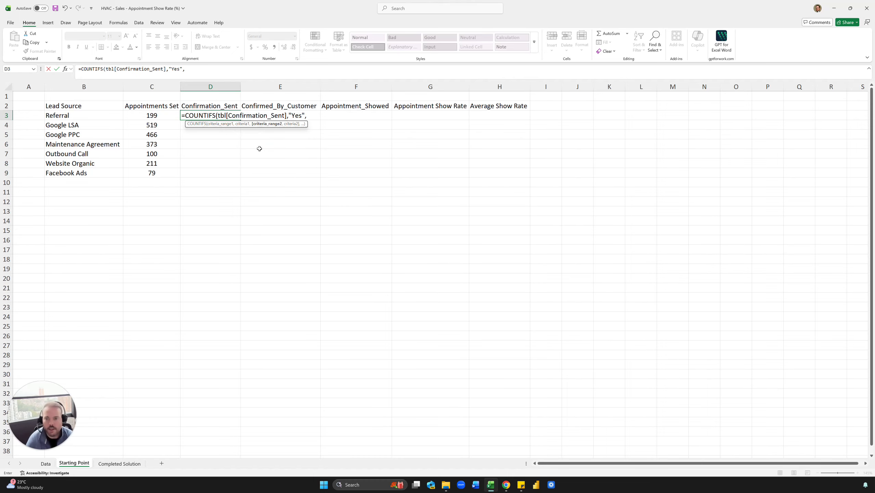
pyautogui.write('tbl[Lead_Source')
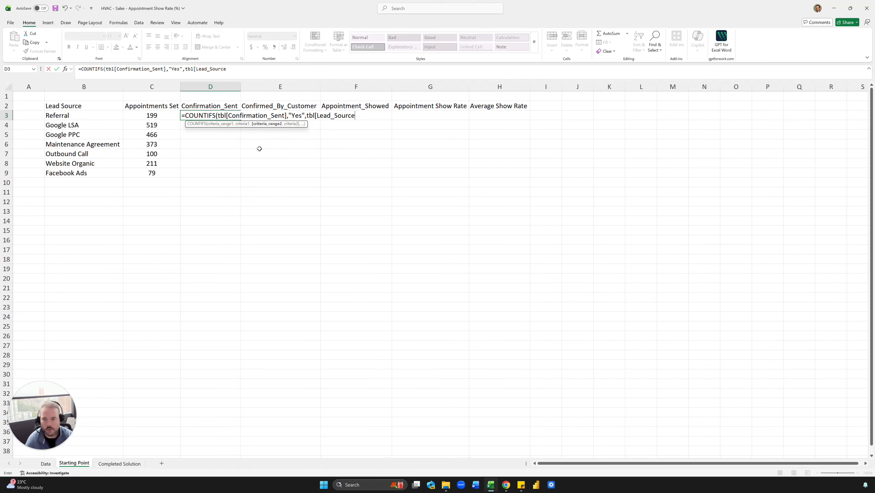
pyautogui.write('],')
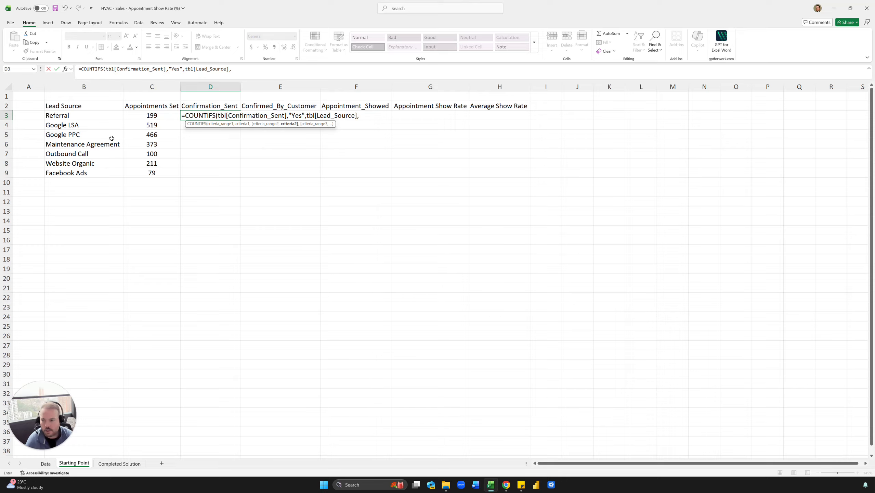
pyautogui.click(85, 116)
pyautogui.hotkey('ctrl', 'Return')
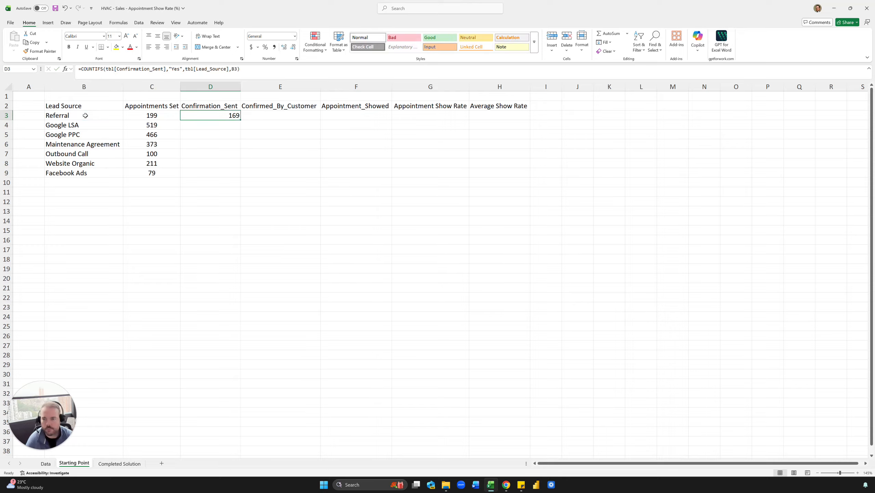
# Center the contents of every cell on the Starting Point sheet horizontally.
pyautogui.click(6, 86)
pyautogui.click(157, 46)
pyautogui.click(221, 162)
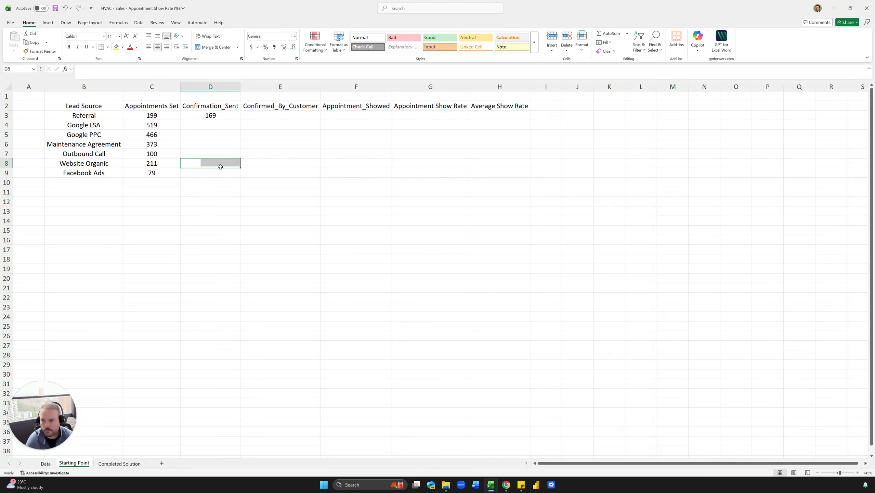
# Fill the Confirmation_Sent formula in D3 down through D9 for all lead sources.
pyautogui.click(238, 115)
pyautogui.doubleClick(240, 123)
pyautogui.press('Right')
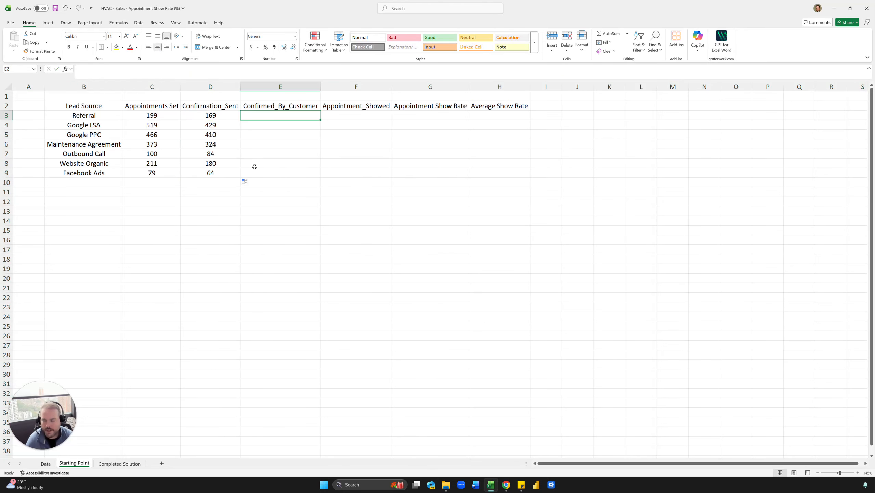
# Count customer-confirmed Referral appointments in cell E3 with =COUNTIFS(tbl[Confirmed_By_Customer],"yes",tbl[Lead_Source],B3).
pyautogui.write('=coiunt')
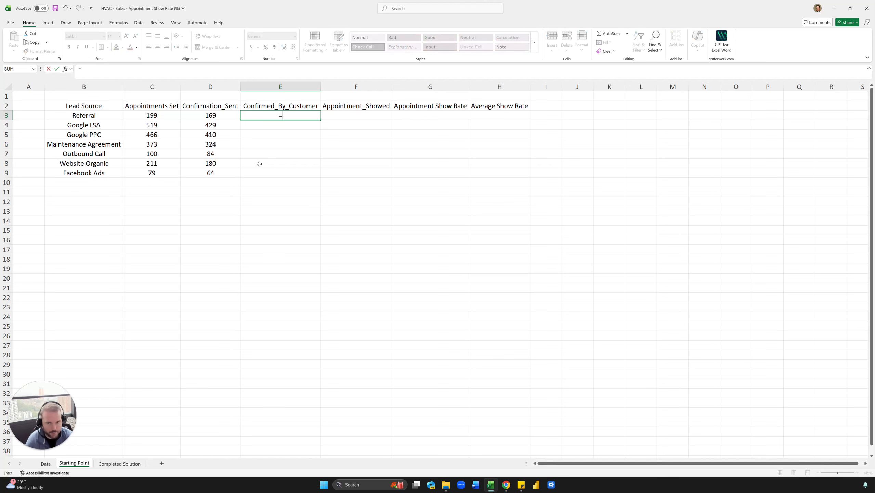
pyautogui.press('BackSpace')
pyautogui.press('BackSpace')
pyautogui.press('BackSpace')
pyautogui.press('BackSpace')
pyautogui.write('u')
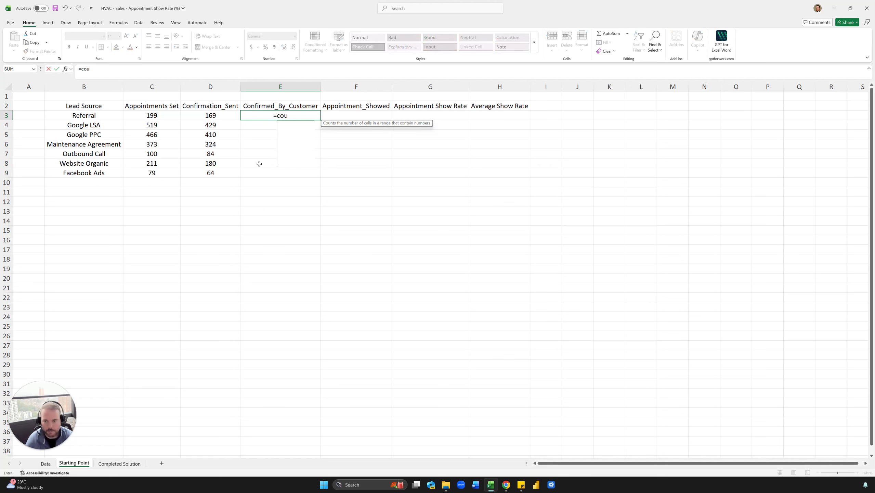
pyautogui.write('ntifs')
pyautogui.press('Tab')
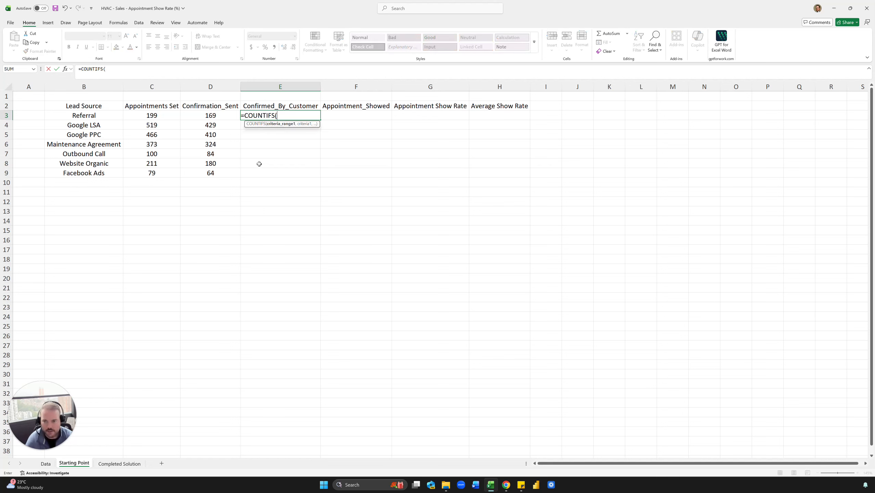
pyautogui.write('[')
pyautogui.press('BackSpace')
pyautogui.write('tbl')
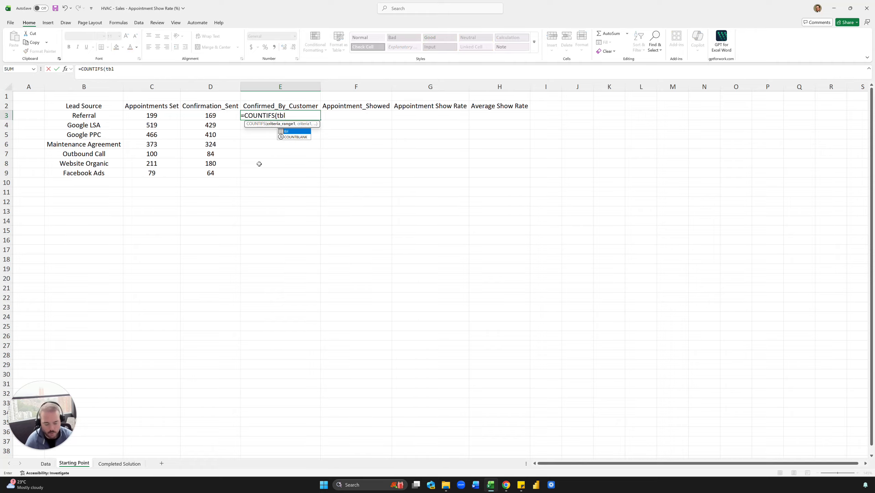
pyautogui.write('[con')
pyautogui.press('Down')
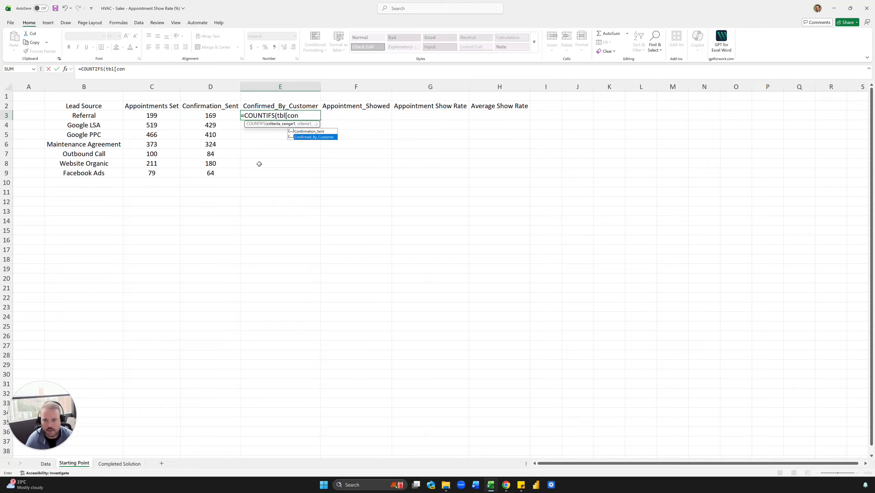
pyautogui.press('Tab')
pyautogui.write('],"')
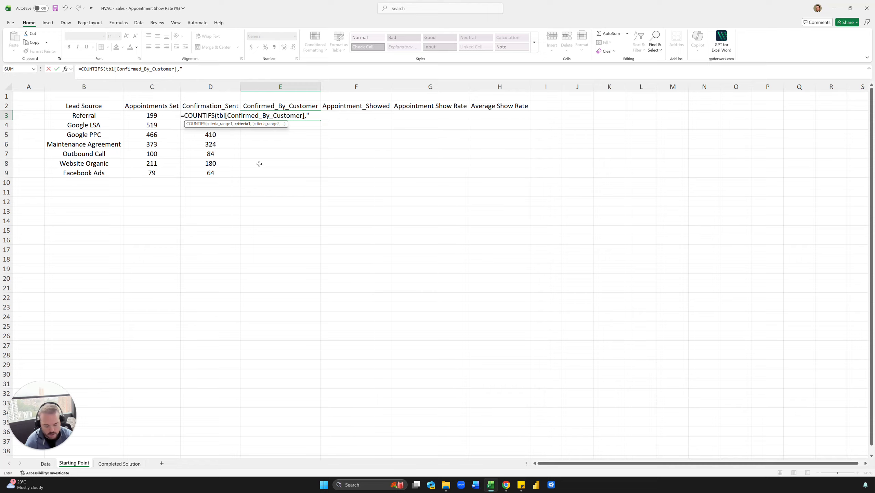
pyautogui.write('yes",')
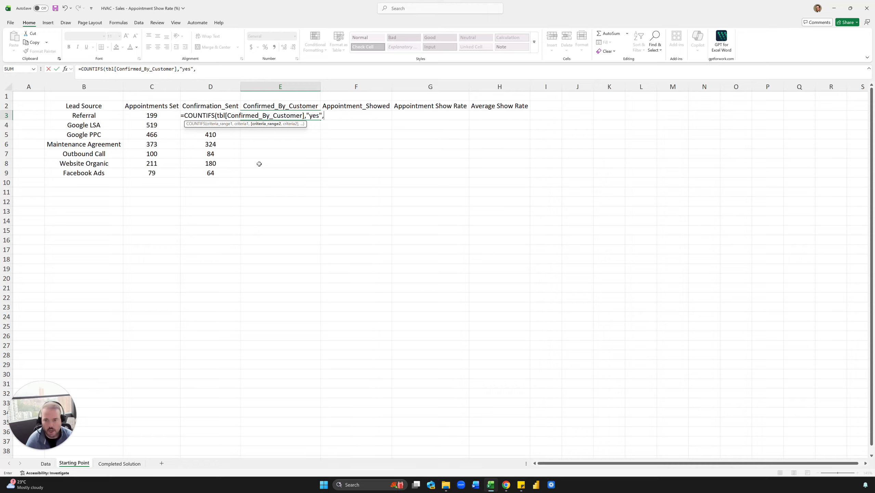
pyautogui.write('tbl')
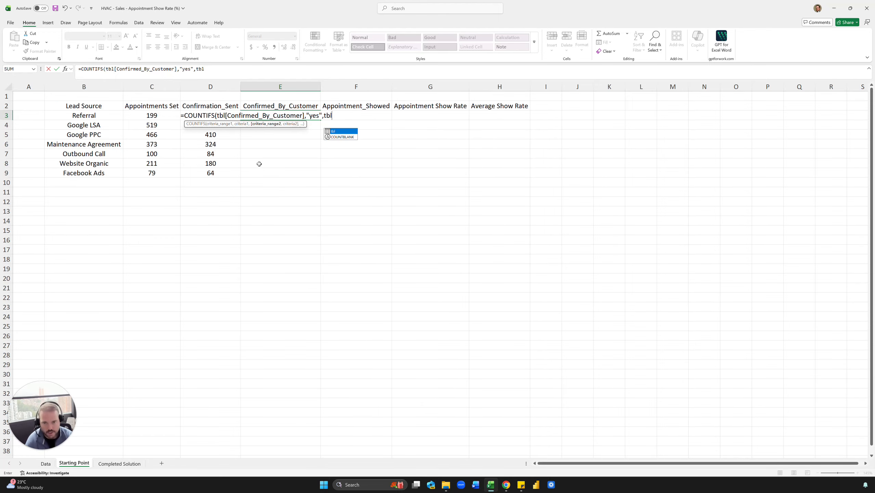
pyautogui.write('[Lead')
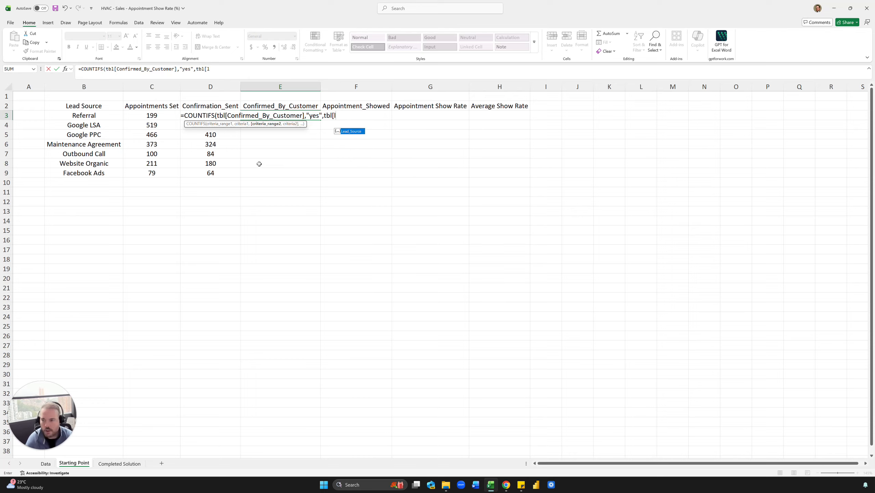
pyautogui.press('Tab')
pyautogui.write('],')
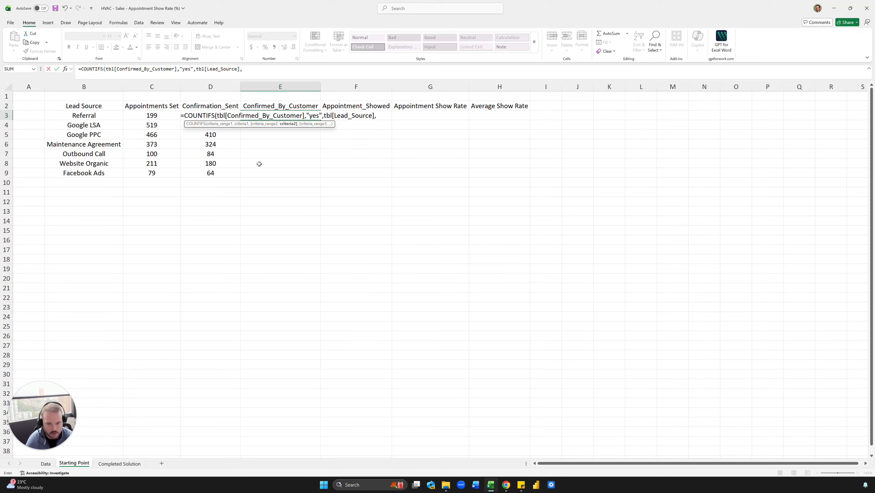
pyautogui.write('B3')
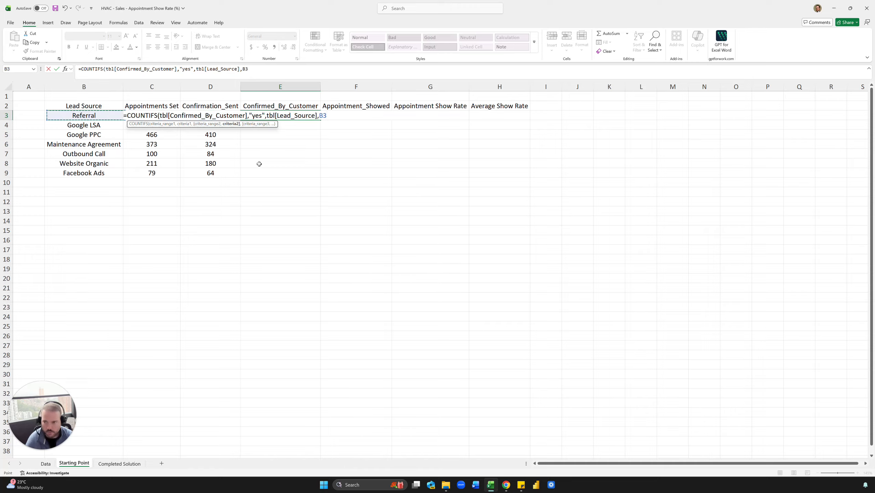
pyautogui.press('Return')
pyautogui.press('Down')
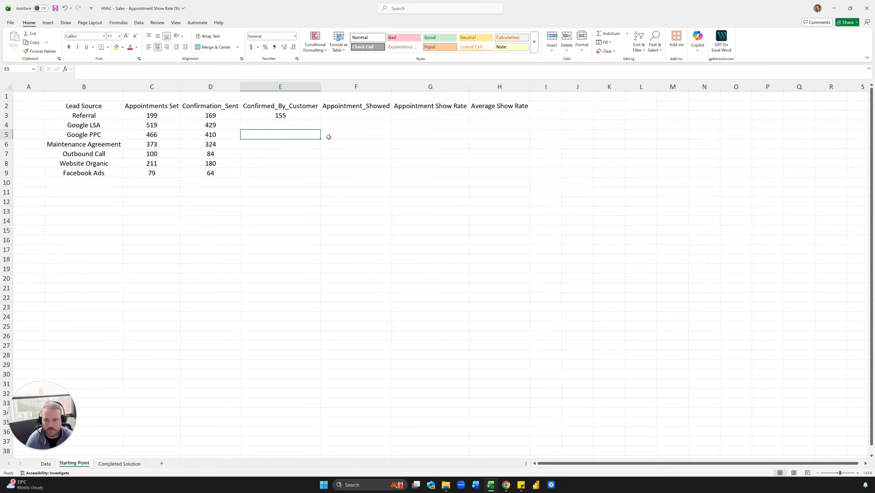
# Fill the Confirmed_By_Customer formula in E3 down through E9 for all lead sources.
pyautogui.click(308, 118)
pyautogui.doubleClick(320, 120)
pyautogui.press('Right')
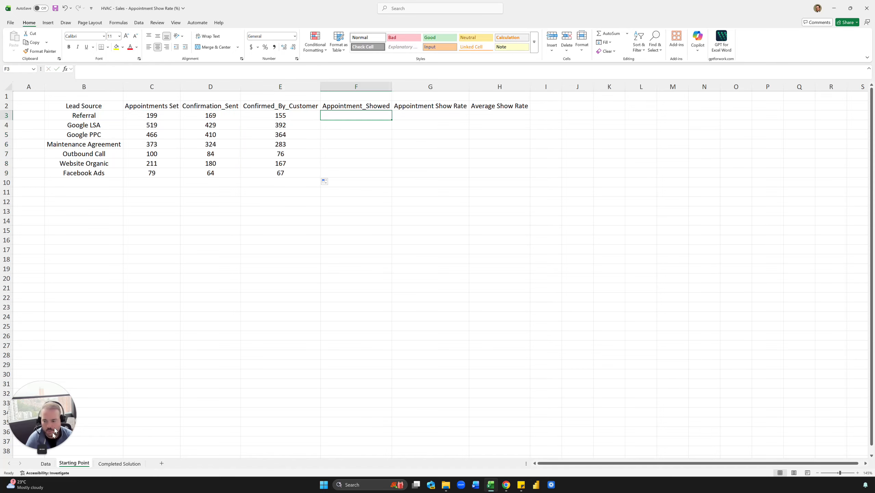
# Check the Yes/No entries in the Appointment_Showed column on the Data sheet and return to the Starting Point sheet.
pyautogui.hotkey('ctrl', 'pageup')
pyautogui.click(471, 138)
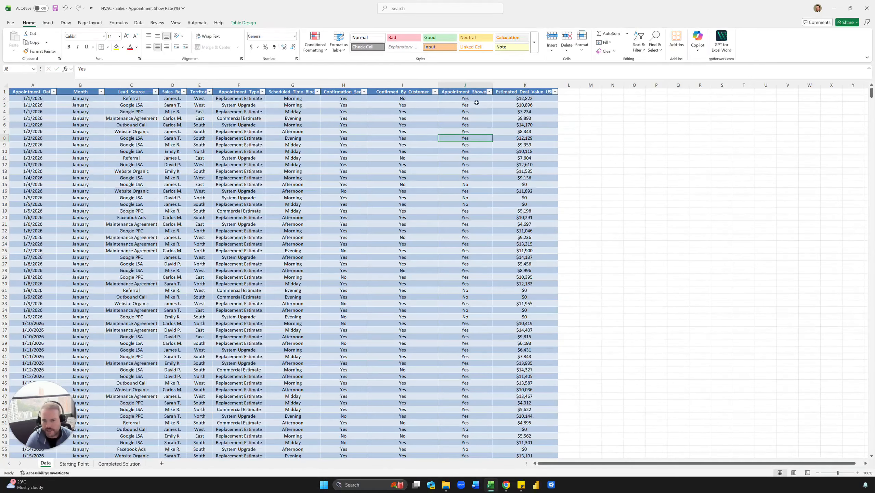
pyautogui.moveTo(473, 98); pyautogui.dragTo(477, 158)
pyautogui.click(477, 151)
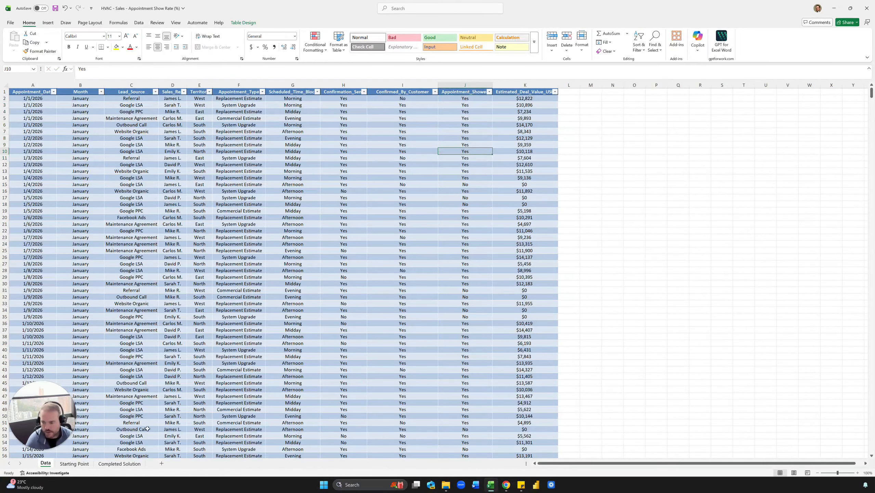
pyautogui.click(90, 464)
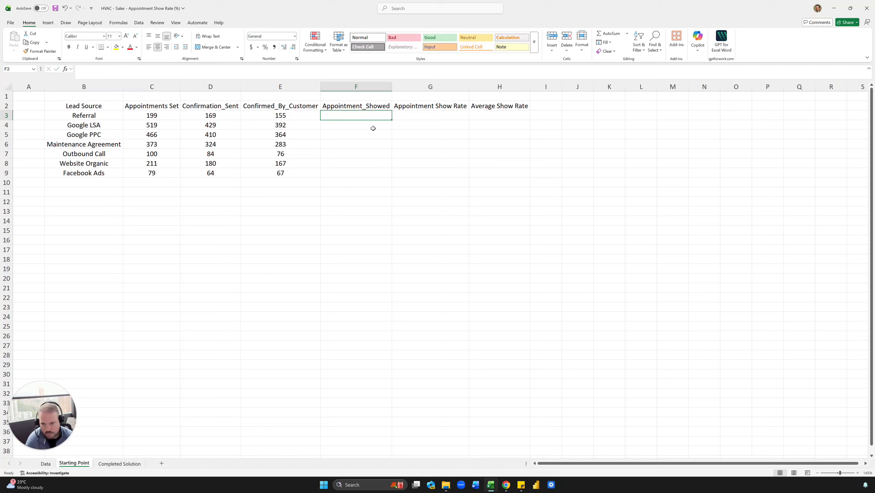
pyautogui.click(290, 118)
pyautogui.moveTo(252, 69); pyautogui.dragTo(84, 74)
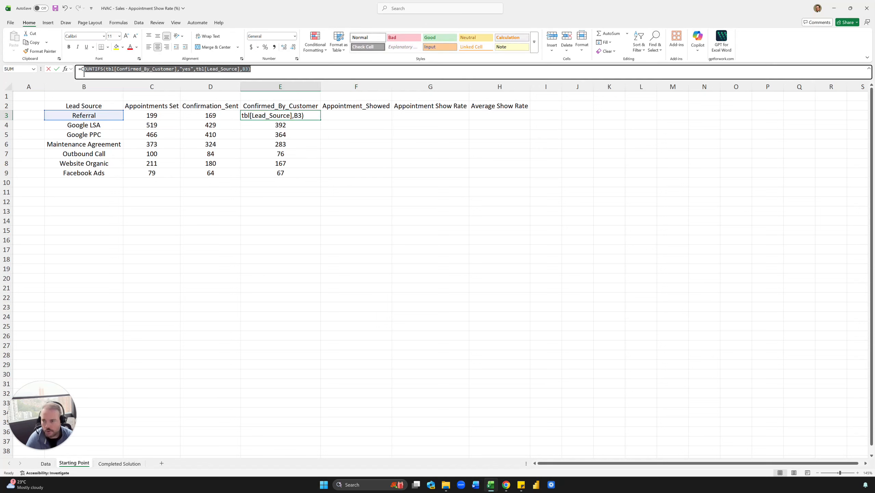
pyautogui.press('Escape')
pyautogui.click(362, 115)
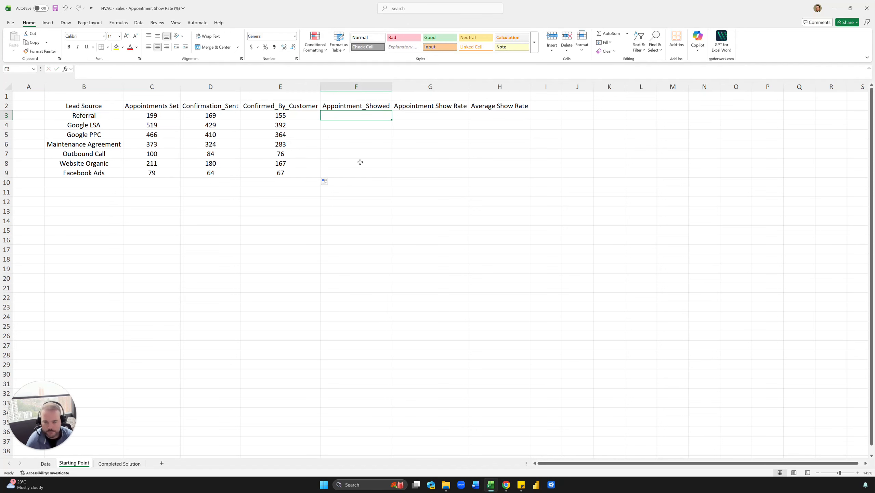
pyautogui.click(310, 116)
pyautogui.click(346, 116)
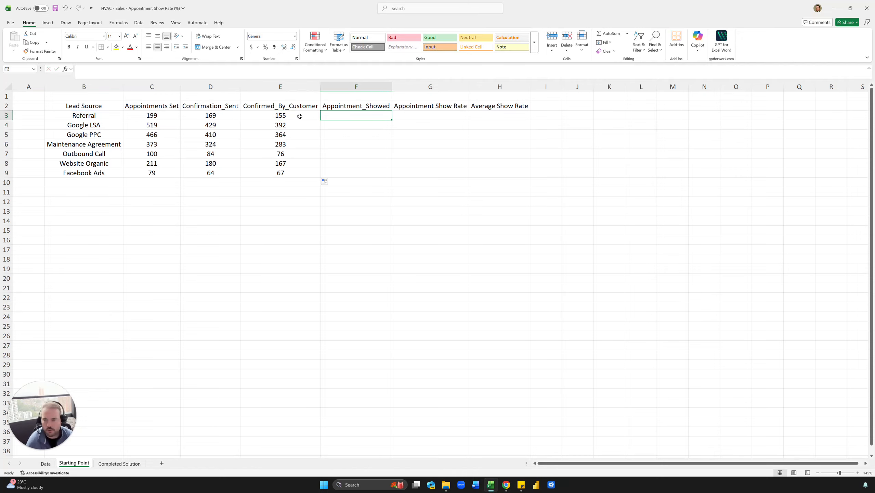
pyautogui.click(300, 117)
pyautogui.moveTo(251, 69); pyautogui.dragTo(81, 69)
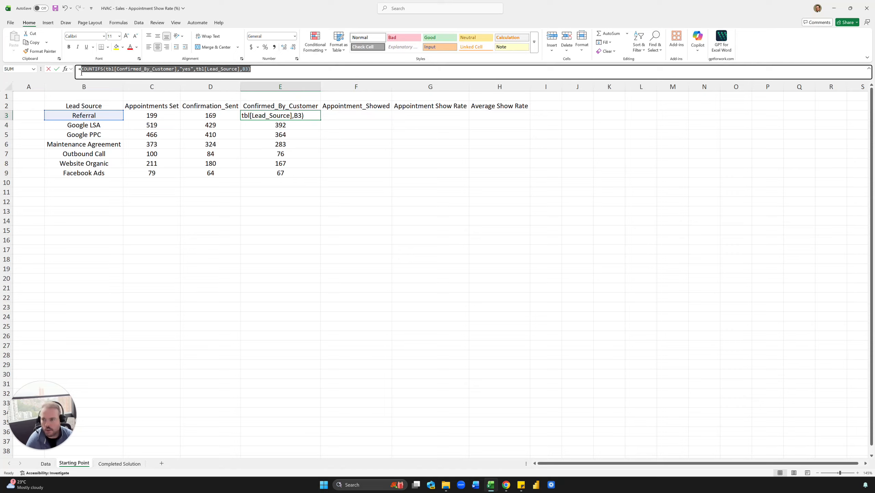
pyautogui.press('Escape')
pyautogui.click(358, 113)
pyautogui.write('=')
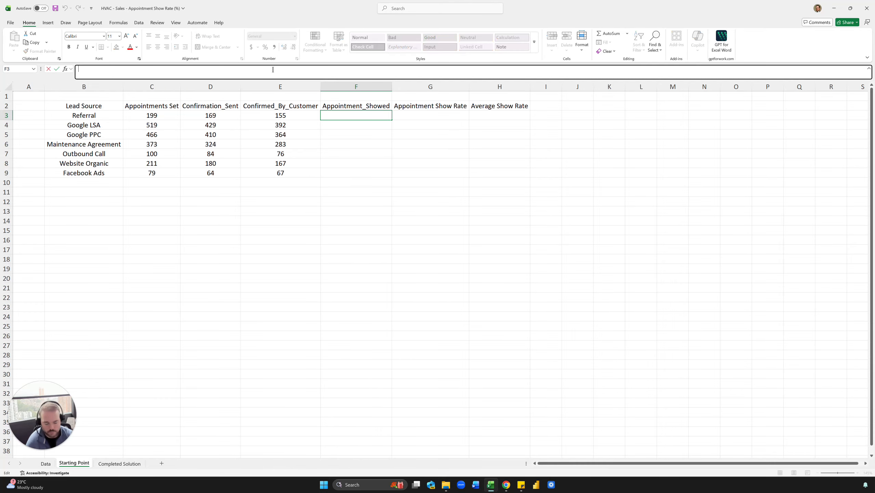
pyautogui.press('Escape')
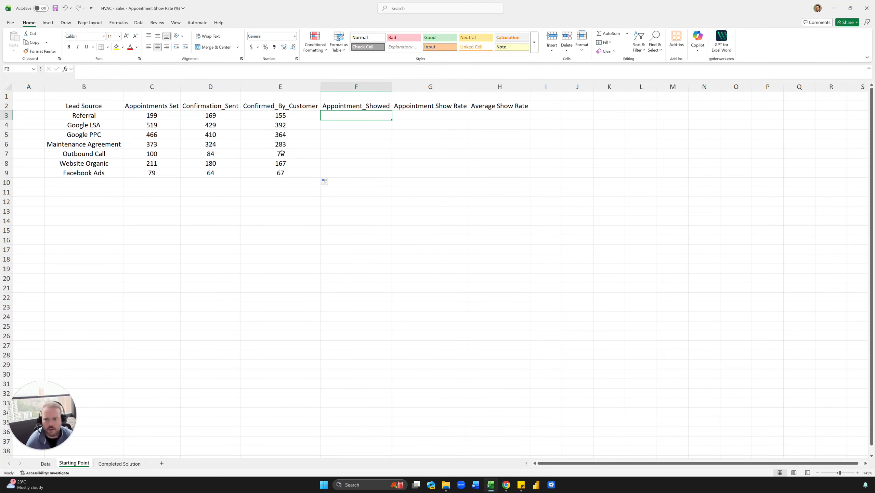
# Reuse the COUNTIFS formula text from E3 in the Referral row's Appointment_Showed cell F3, keeping the B3 reference.
pyautogui.click(274, 119)
pyautogui.moveTo(251, 69); pyautogui.dragTo(81, 74)
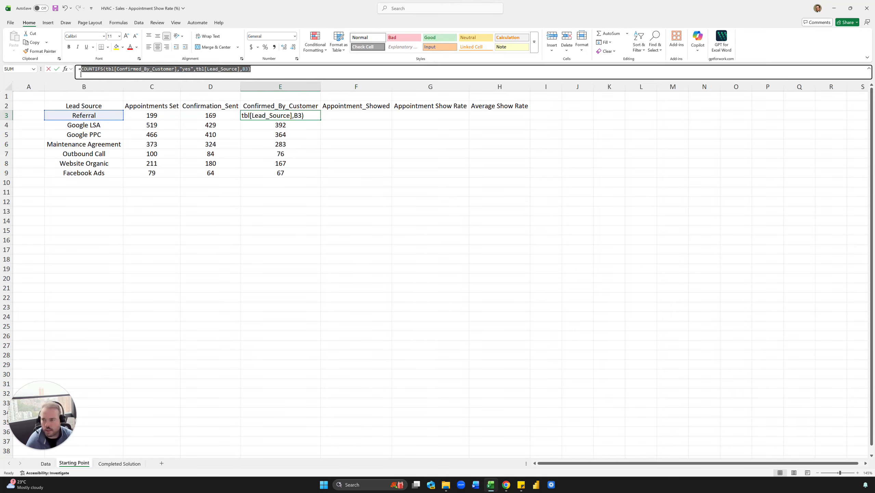
pyautogui.hotkey('ctrl', 'c')
pyautogui.press('Escape')
pyautogui.click(342, 114)
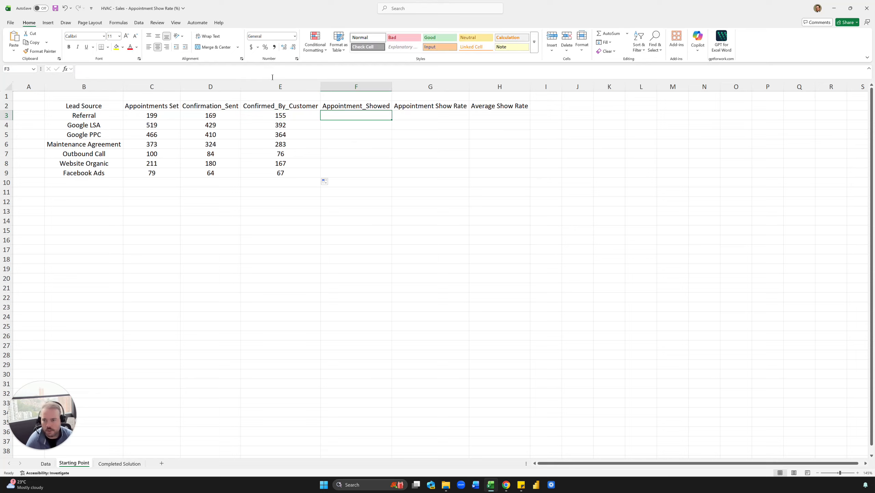
pyautogui.write('=')
pyautogui.hotkey('ctrl', 'v')
# Replace the first criteria range in F3 so the formula is =COUNTIFS(tbl[Appointment_Showed],"yes",tbl[Lead_Source],B3).
pyautogui.click(163, 69)
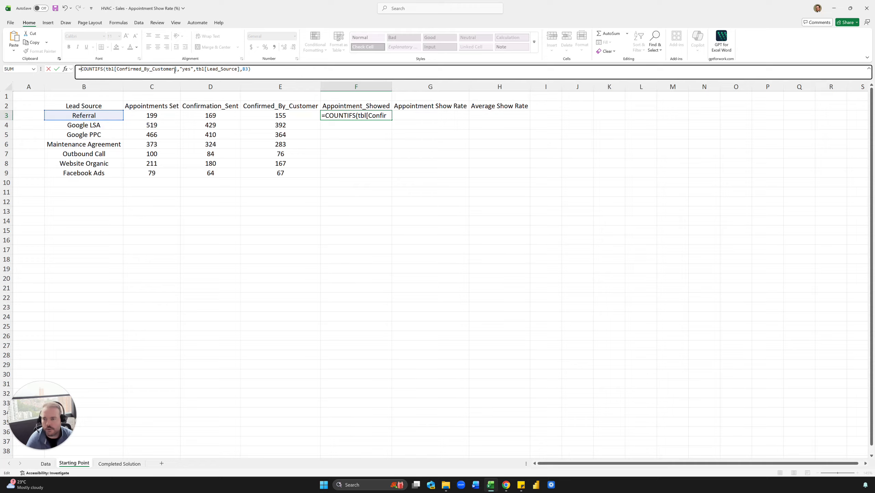
pyautogui.moveTo(175, 70); pyautogui.dragTo(117, 71)
pyautogui.write('a')
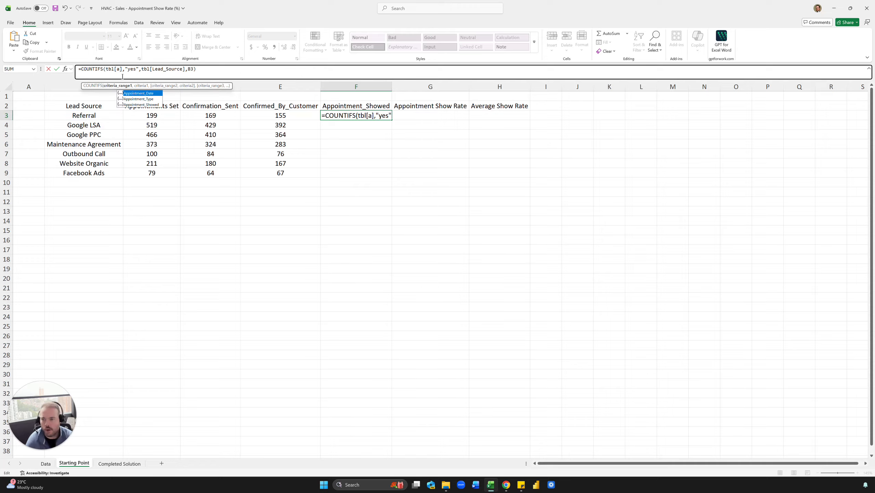
pyautogui.press('Down')
pyautogui.press('Down')
pyautogui.press('Tab')
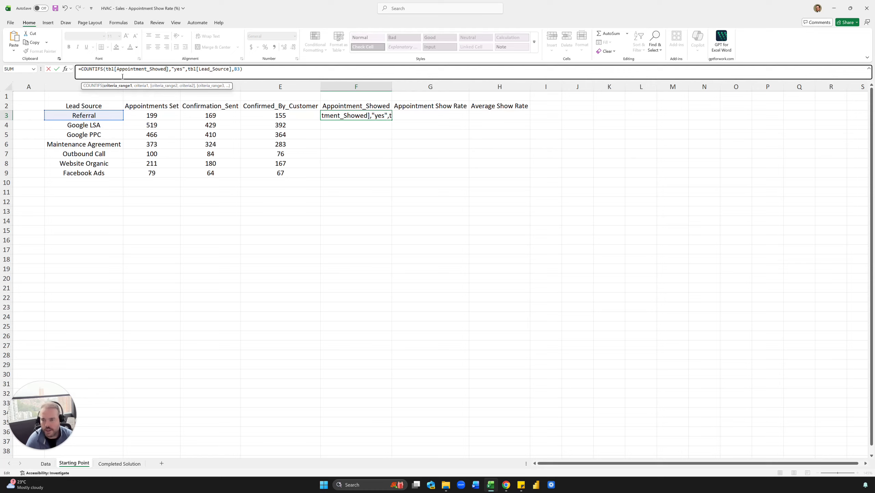
pyautogui.hotkey('ctrl', 'Return')
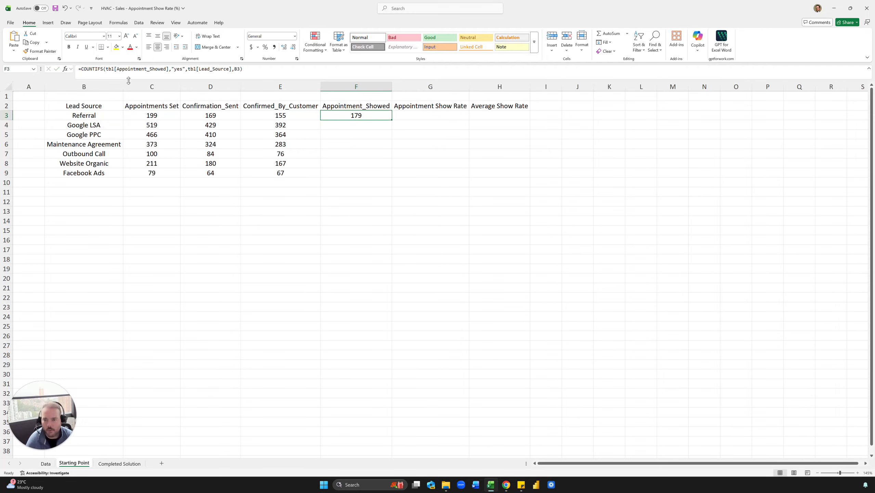
# Fill the Appointment_Showed formula in F3 down through F9 for all lead sources.
pyautogui.doubleClick(392, 120)
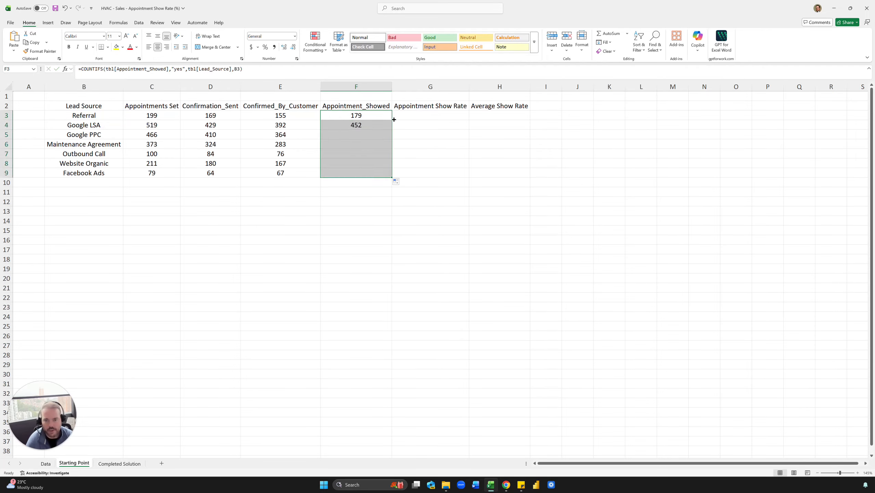
pyautogui.click(400, 117)
pyautogui.click(404, 181)
pyautogui.click(410, 107)
pyautogui.click(412, 132)
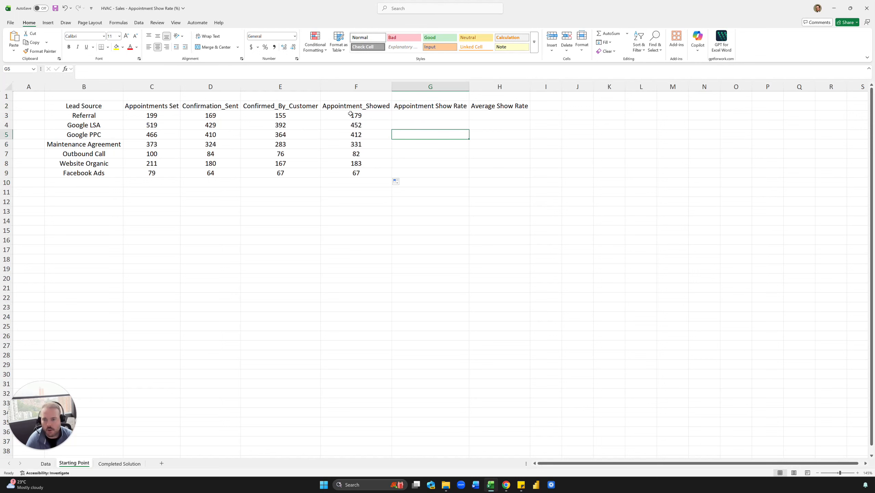
pyautogui.moveTo(297, 107); pyautogui.dragTo(220, 172)
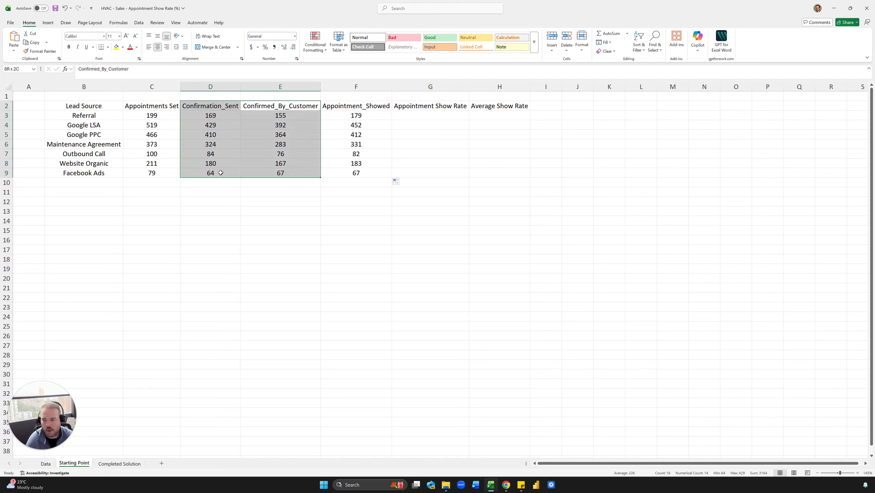
pyautogui.click(218, 145)
pyautogui.moveTo(278, 111); pyautogui.dragTo(207, 171)
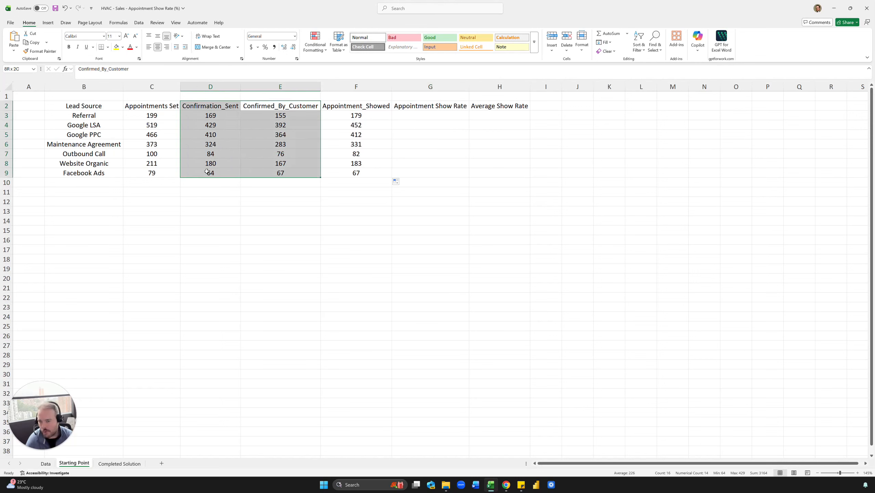
pyautogui.click(207, 172)
# Calculate the Referral appointment show rate in G3 with =F3/C3.
pyautogui.click(425, 117)
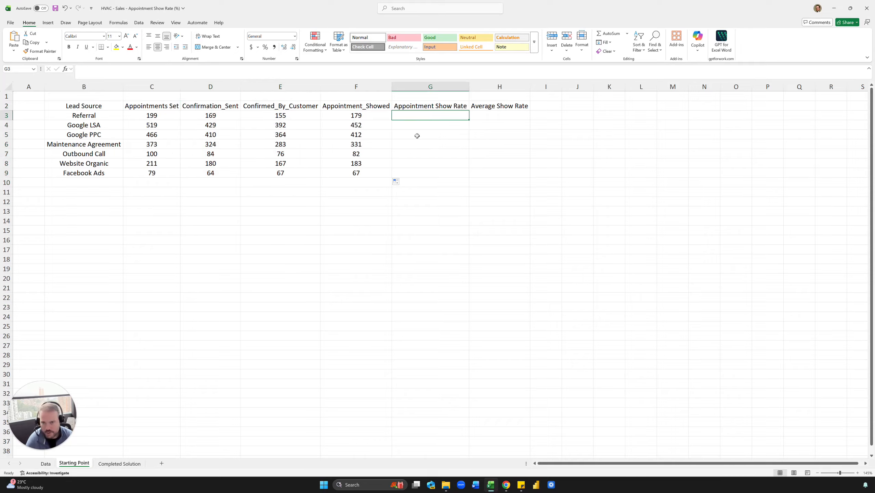
pyautogui.write('=')
pyautogui.press('Left')
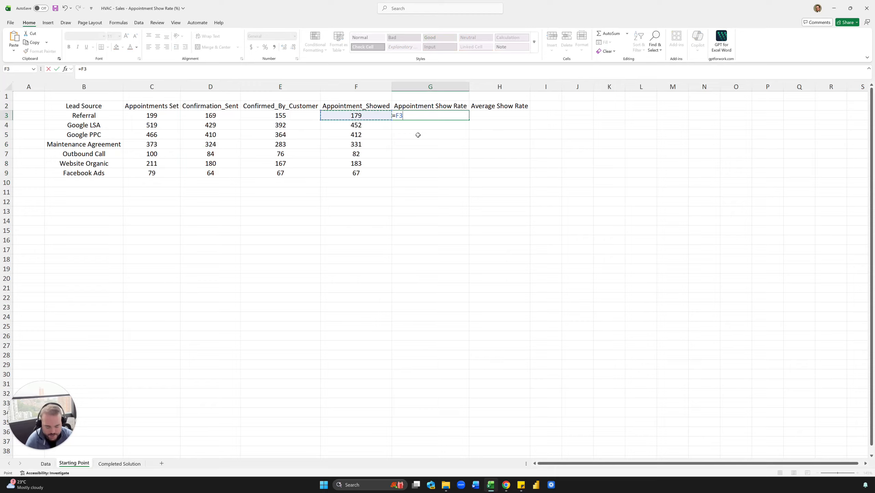
pyautogui.write('/')
pyautogui.press('Left')
pyautogui.press('Left')
pyautogui.press('Left')
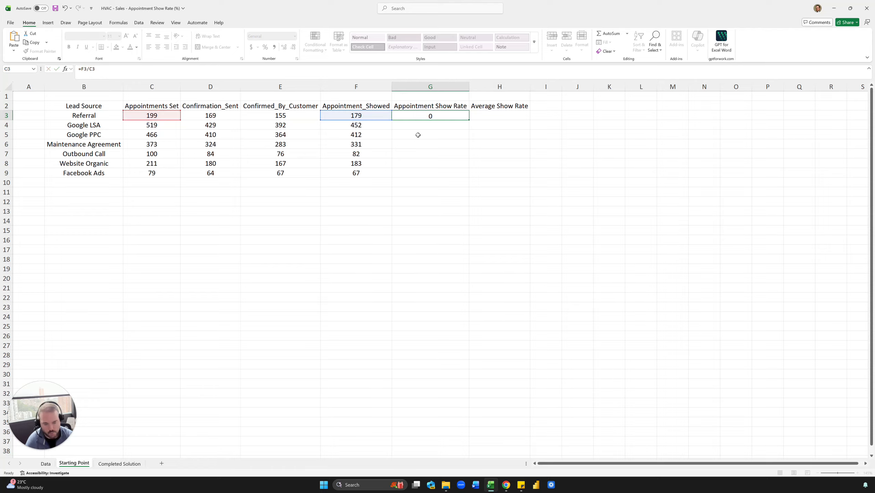
pyautogui.press('Return')
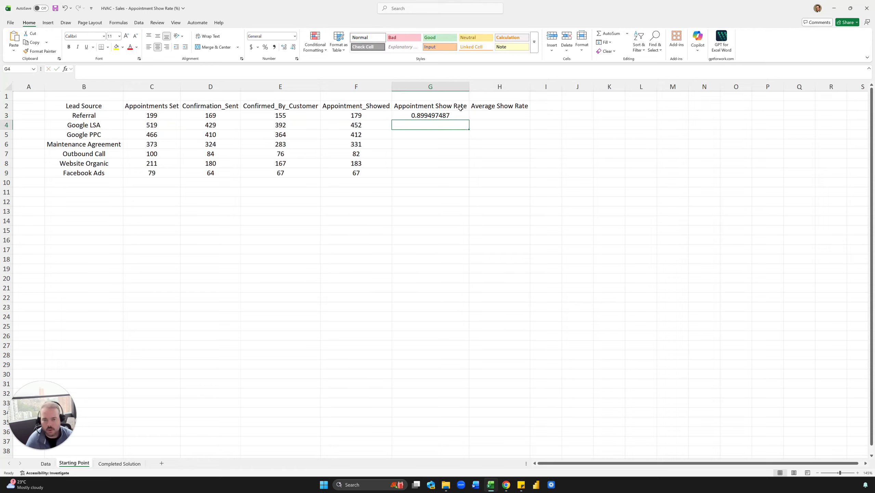
# Fill the show rate formula in G3 down through G9 and format the results as whole percentages.
pyautogui.click(460, 116)
pyautogui.doubleClick(469, 119)
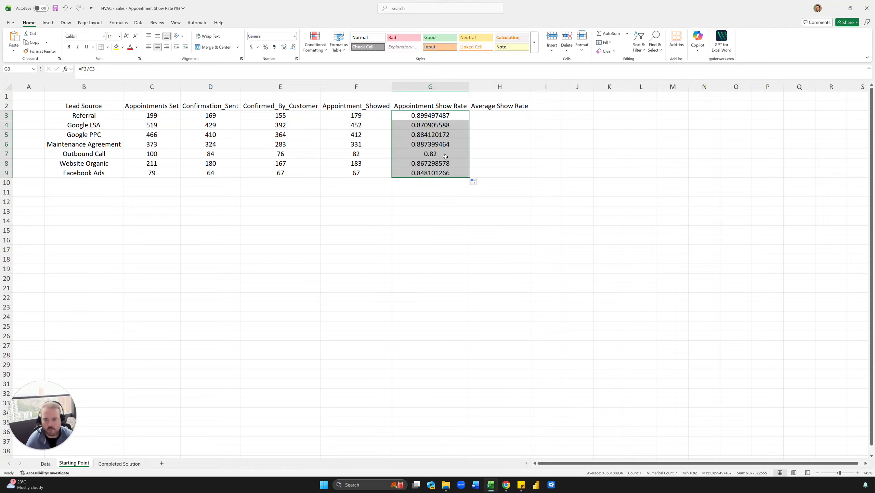
pyautogui.hotkey('ctrl', 'shift', '5')
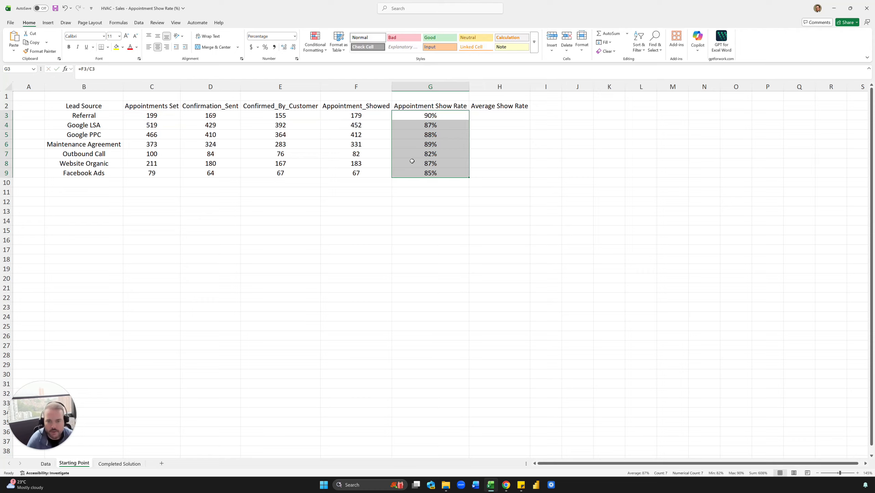
# Review the confirmation, appointments set and appointments showed counts alongside the show rates for each lead source.
pyautogui.click(430, 156)
pyautogui.moveTo(207, 118); pyautogui.dragTo(259, 171)
pyautogui.click(259, 166)
pyautogui.click(112, 123)
pyautogui.click(210, 123)
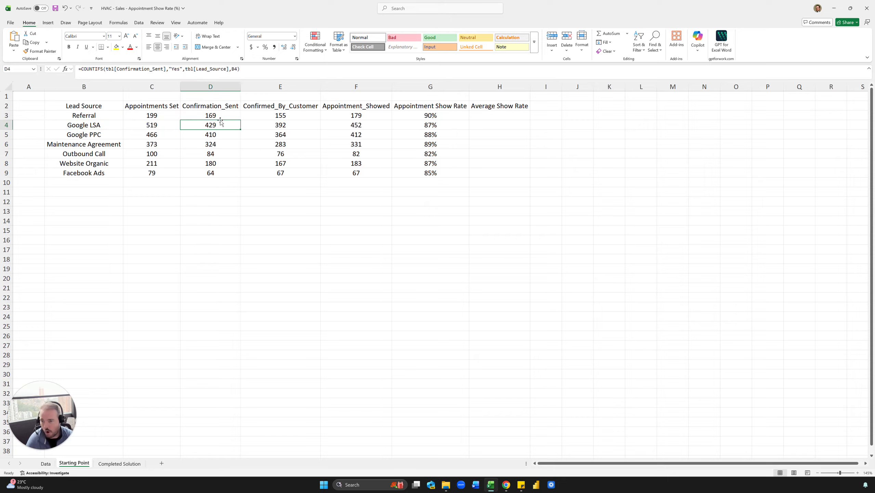
pyautogui.moveTo(226, 107); pyautogui.dragTo(215, 179)
pyautogui.click(221, 161)
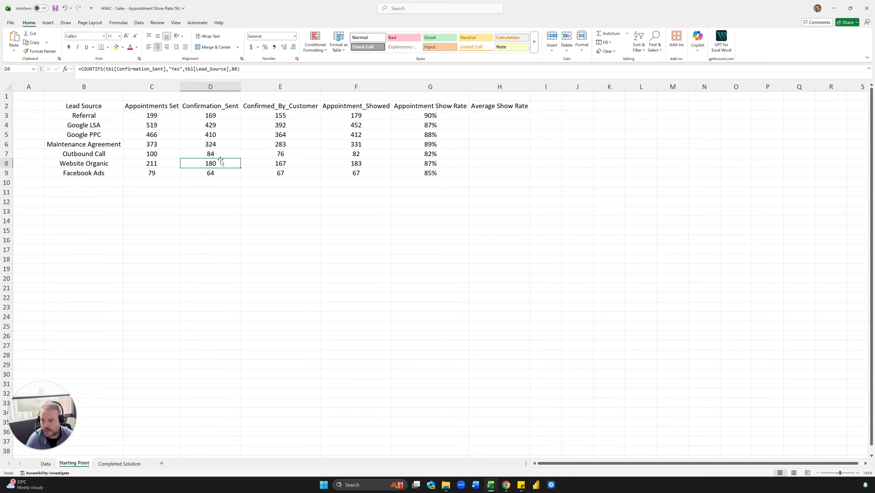
pyautogui.click(204, 138)
pyautogui.moveTo(353, 114); pyautogui.dragTo(356, 172)
pyautogui.click(356, 164)
pyautogui.moveTo(152, 117); pyautogui.dragTo(144, 174)
pyautogui.click(152, 153)
pyautogui.moveTo(431, 113); pyautogui.dragTo(430, 153)
pyautogui.click(435, 125)
pyautogui.click(489, 108)
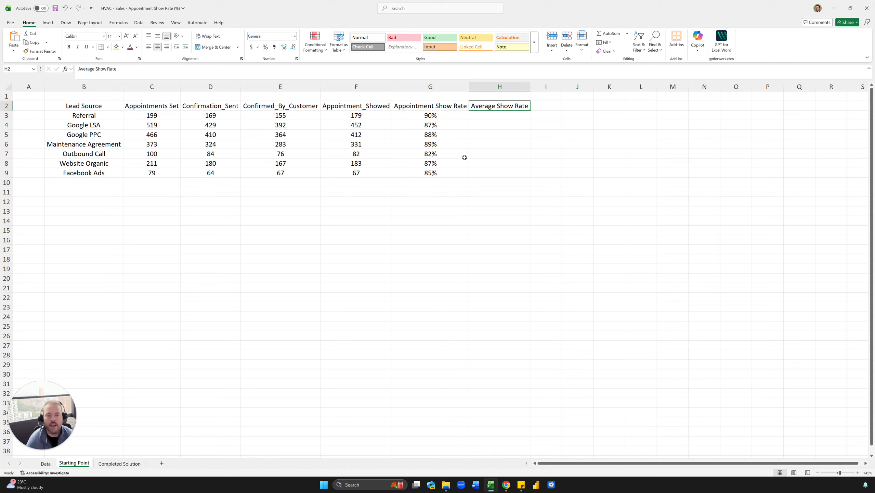
pyautogui.click(488, 118)
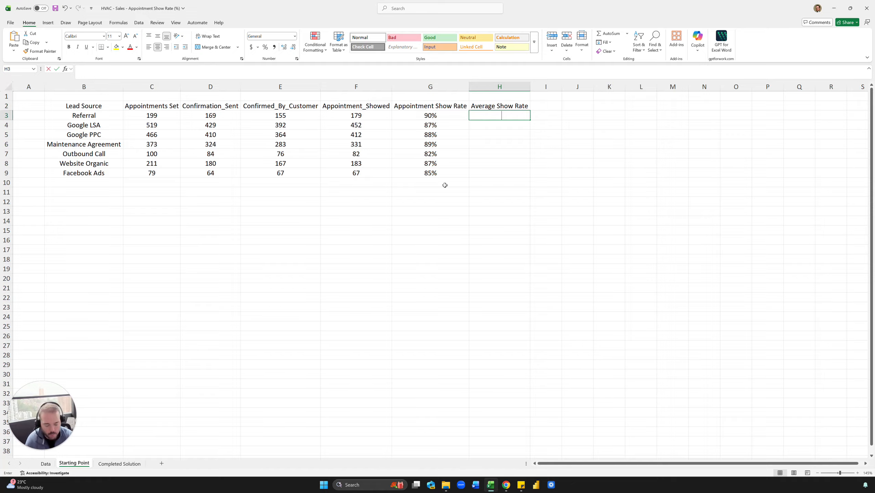
pyautogui.write('=aver')
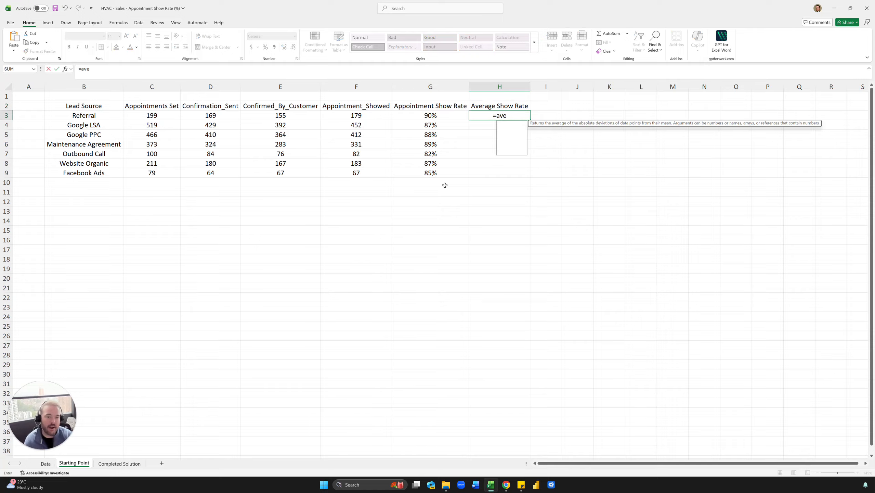
pyautogui.press('Down')
pyautogui.press('Down')
pyautogui.press('Down')
pyautogui.press('Tab')
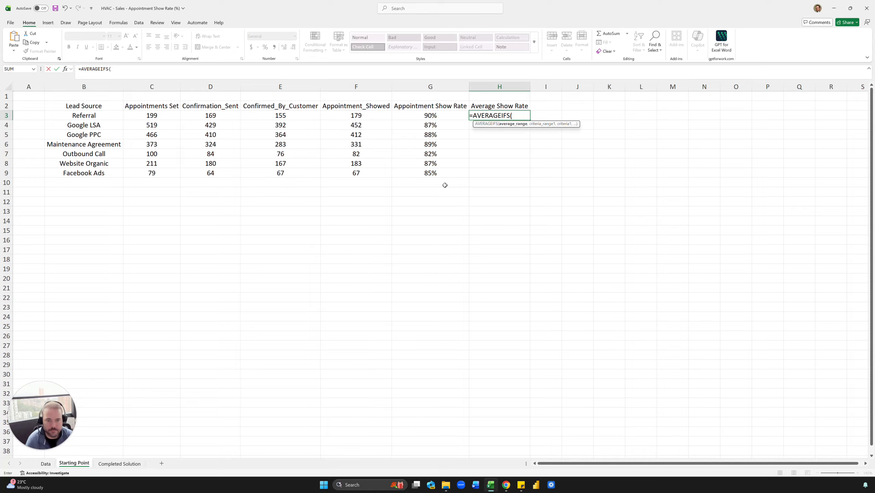
pyautogui.write('tbl')
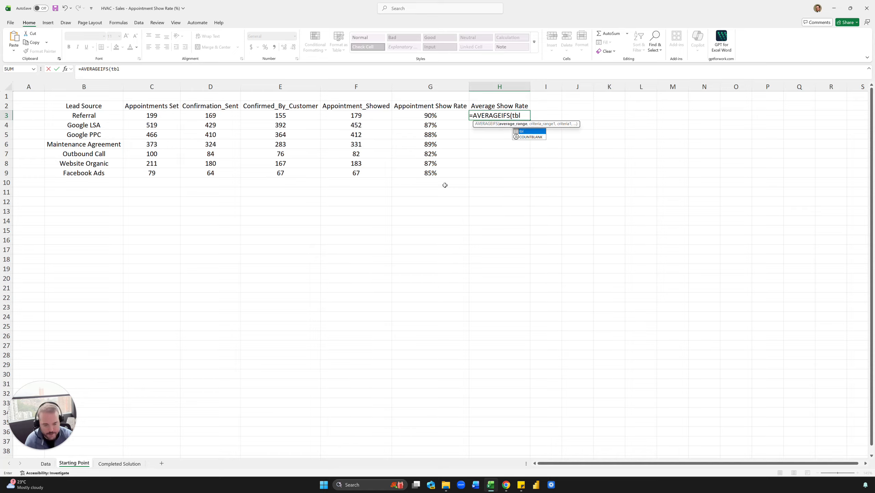
pyautogui.write('[')
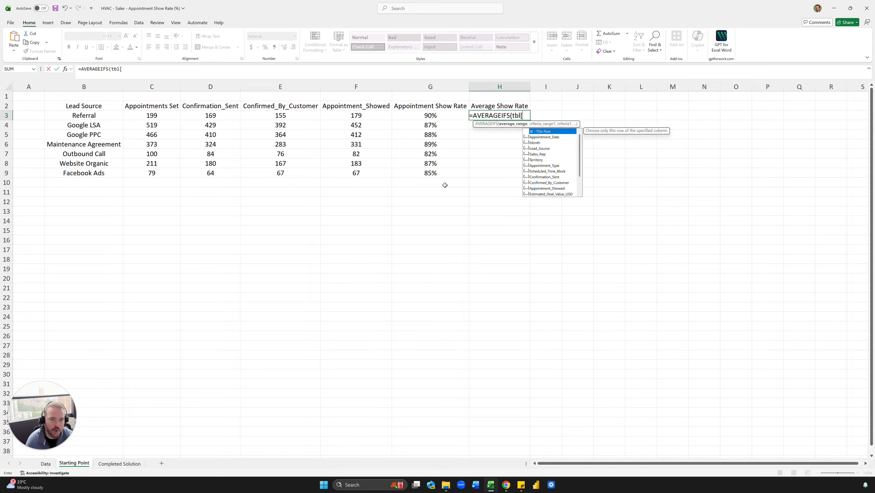
pyautogui.write('app')
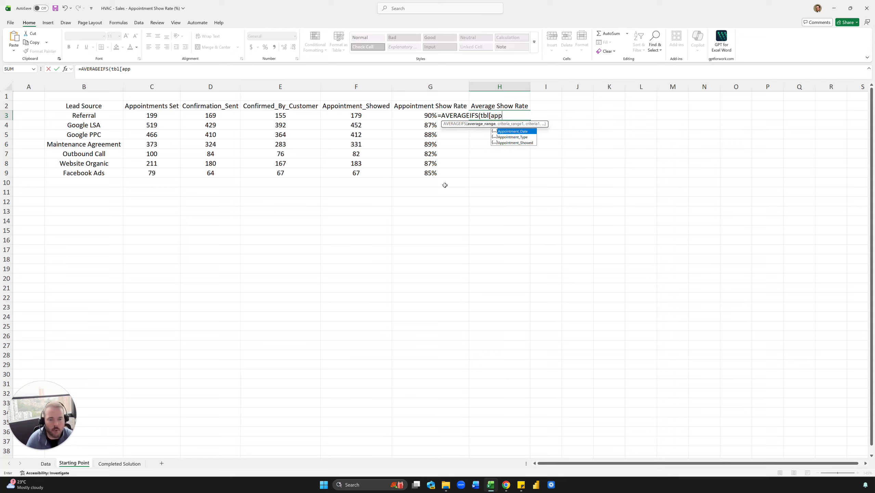
pyautogui.press('Down')
pyautogui.press('Down')
pyautogui.press('Tab')
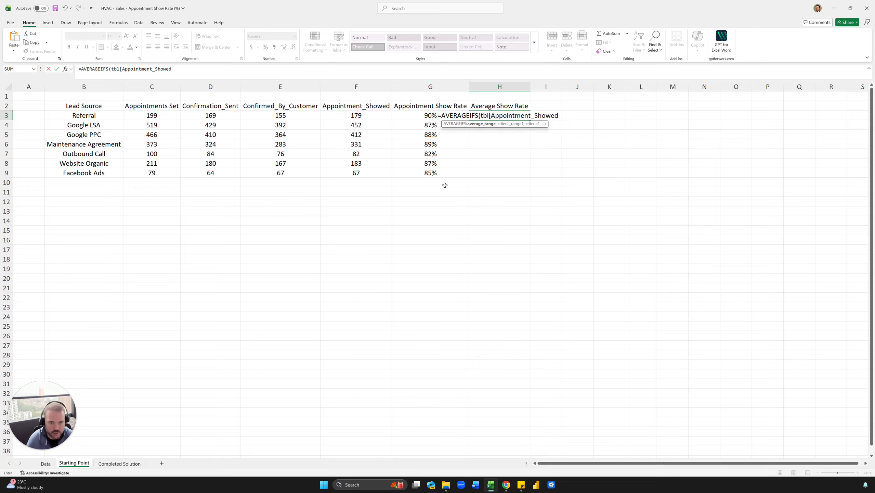
pyautogui.write('],')
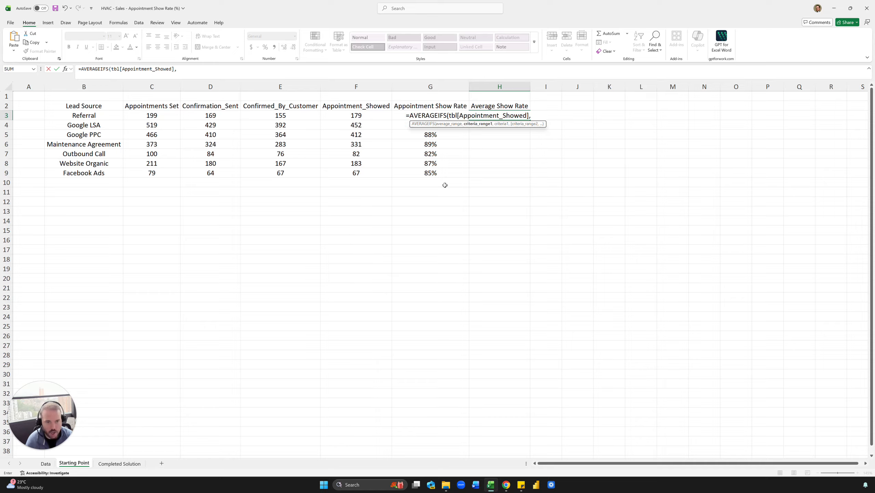
pyautogui.write('"Yes')
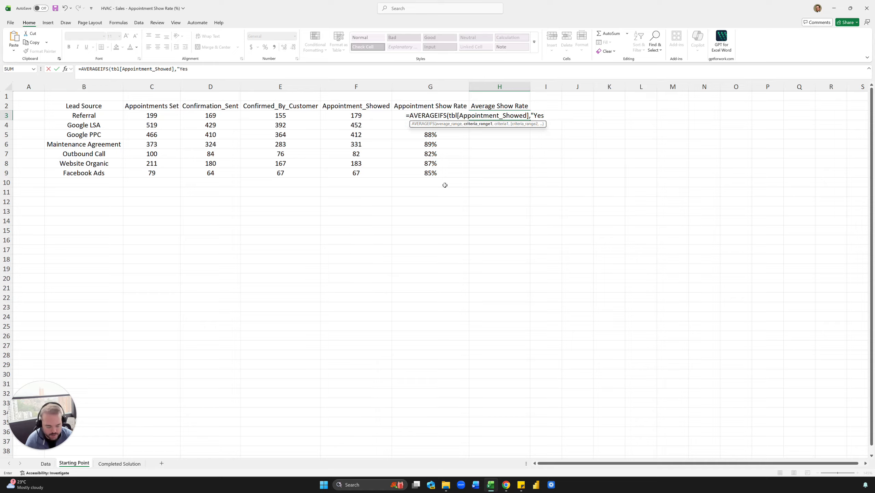
pyautogui.write('",')
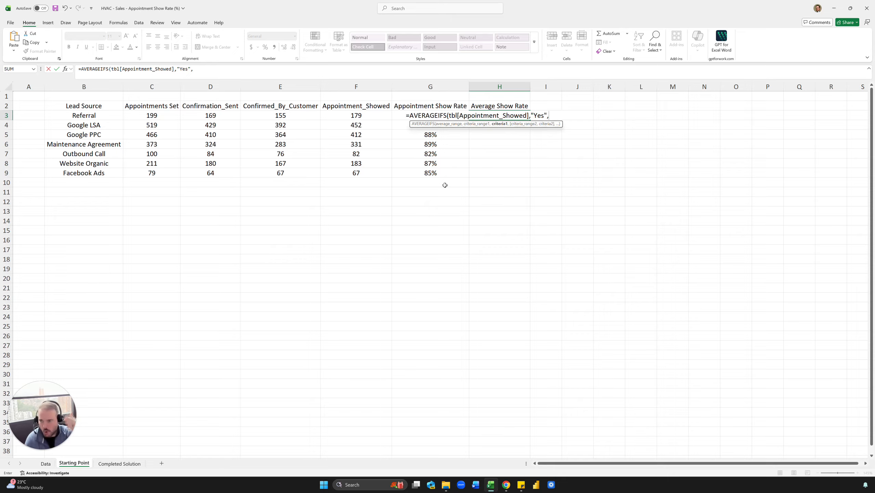
pyautogui.write('co')
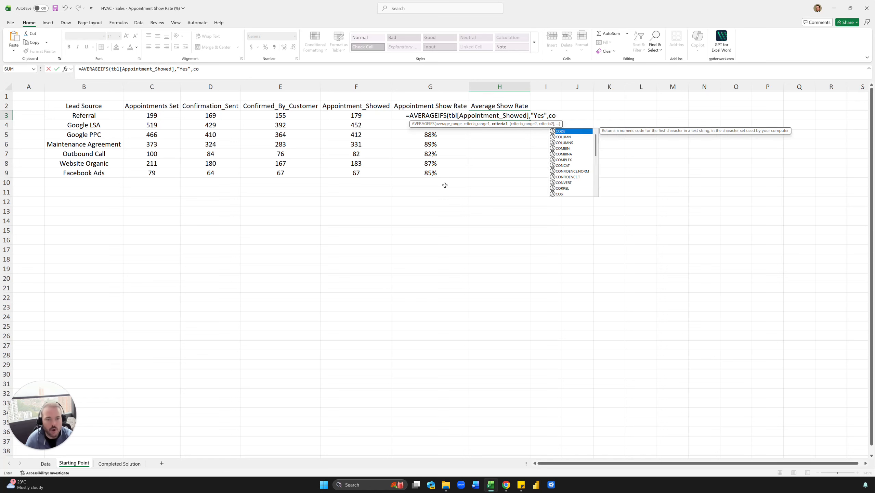
pyautogui.press('BackSpace')
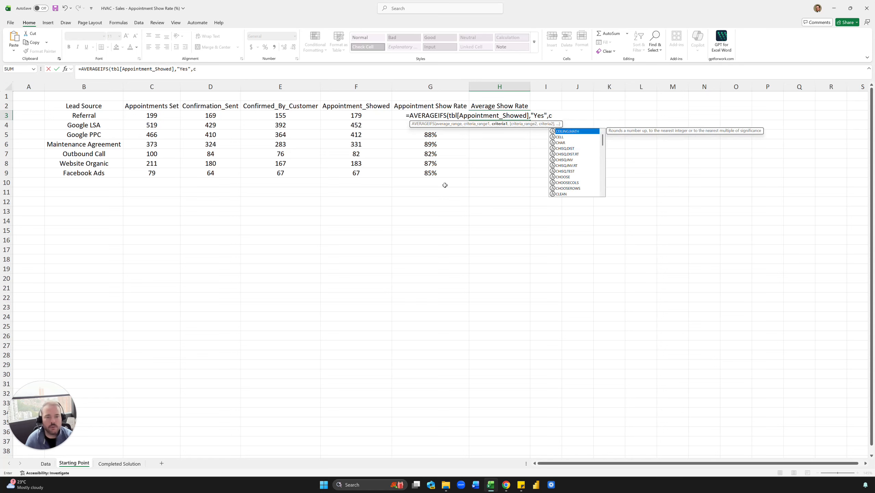
pyautogui.press('BackSpace')
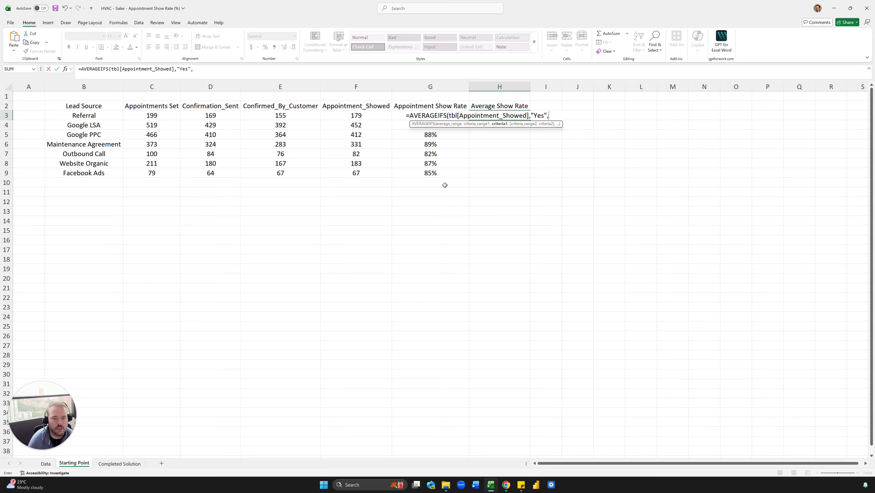
pyautogui.press('BackSpace')
pyautogui.press('BackSpace')
pyautogui.press('BackSpace')
pyautogui.press('BackSpace')
pyautogui.press('BackSpace')
pyautogui.press('BackSpace')
pyautogui.press('BackSpace')
pyautogui.press('BackSpace')
pyautogui.press('BackSpace')
pyautogui.press('BackSpace')
pyautogui.press('BackSpace')
pyautogui.press('BackSpace')
pyautogui.press('BackSpace')
pyautogui.press('BackSpace')
pyautogui.press('BackSpace')
pyautogui.press('BackSpace')
pyautogui.press('BackSpace')
pyautogui.press('BackSpace')
pyautogui.press('BackSpace')
pyautogui.press('BackSpace')
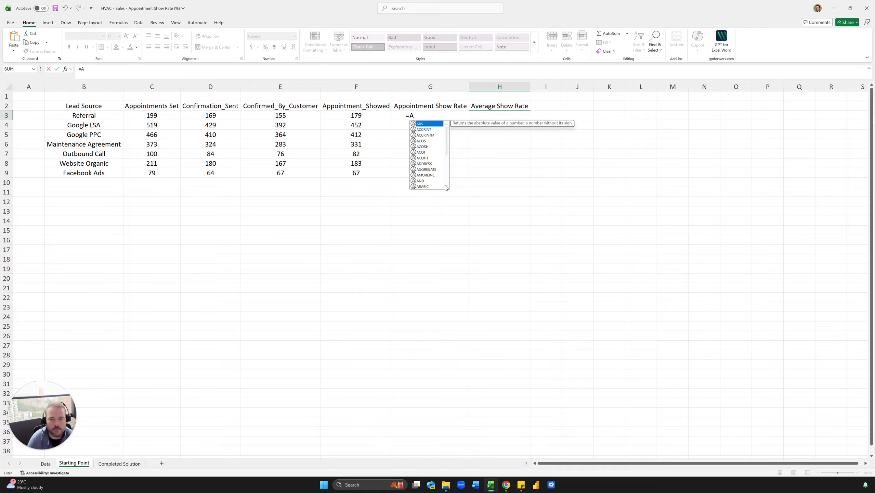
pyautogui.press('BackSpace')
# Start the average show rate formula in H3 with the numerator =COUNTIFS(tbl[Appointment_Showed],"yes").
pyautogui.write('countifs')
pyautogui.press('Tab')
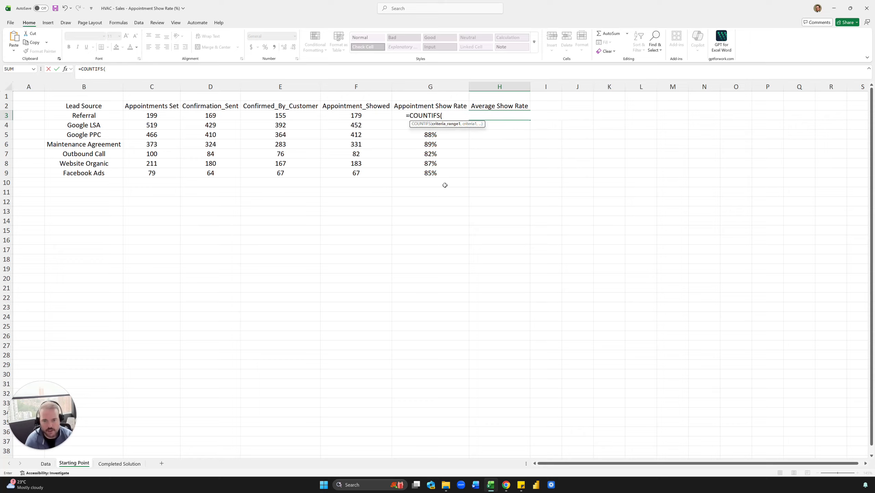
pyautogui.write('tbl[')
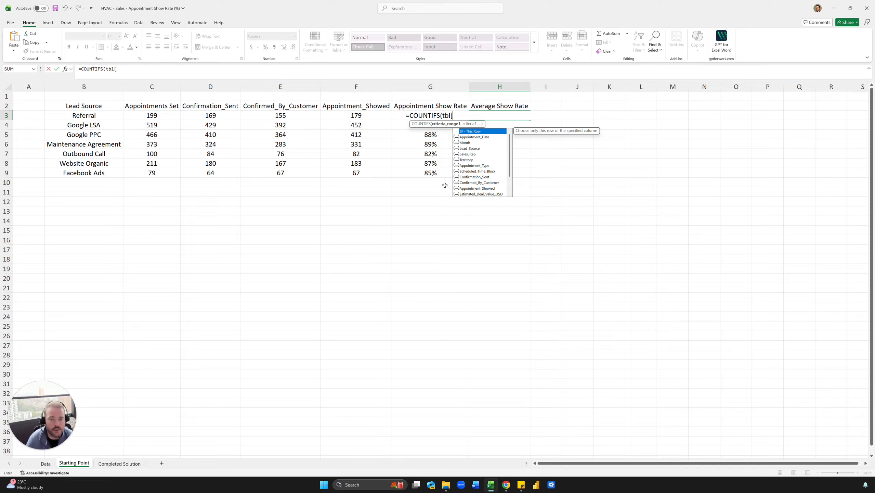
pyautogui.write('app')
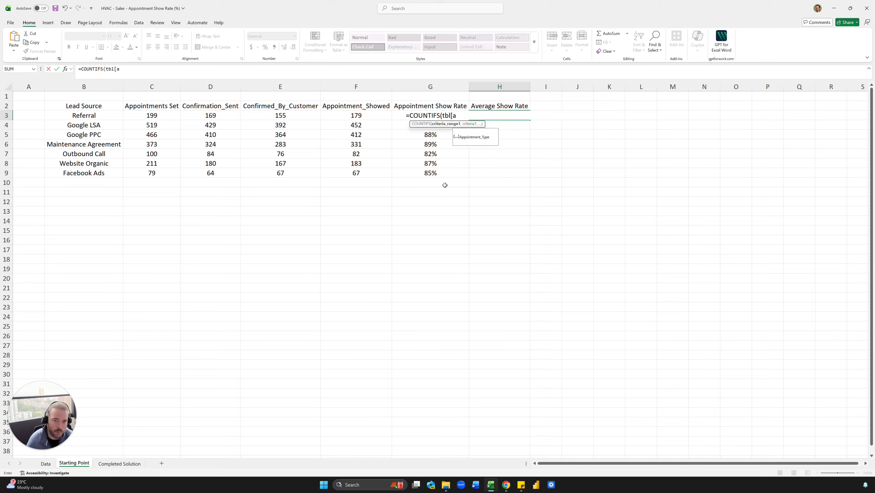
pyautogui.press('Down')
pyautogui.press('Down')
pyautogui.press('Tab')
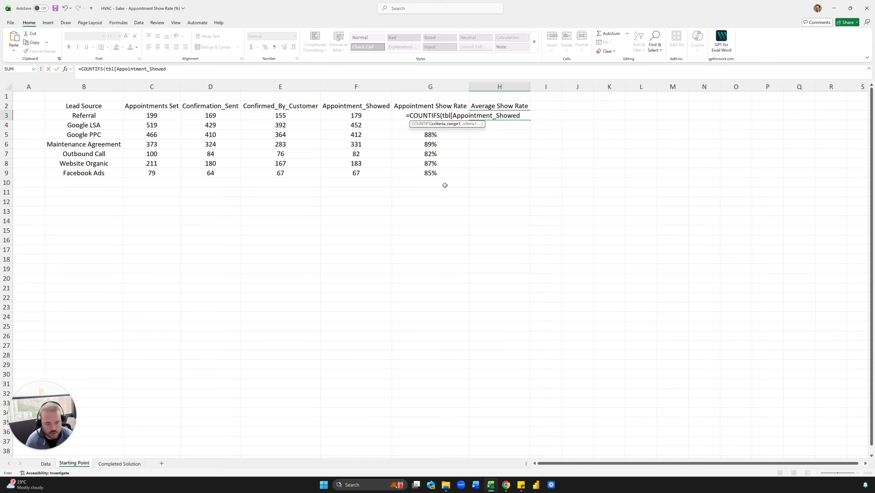
pyautogui.write(',"yes')
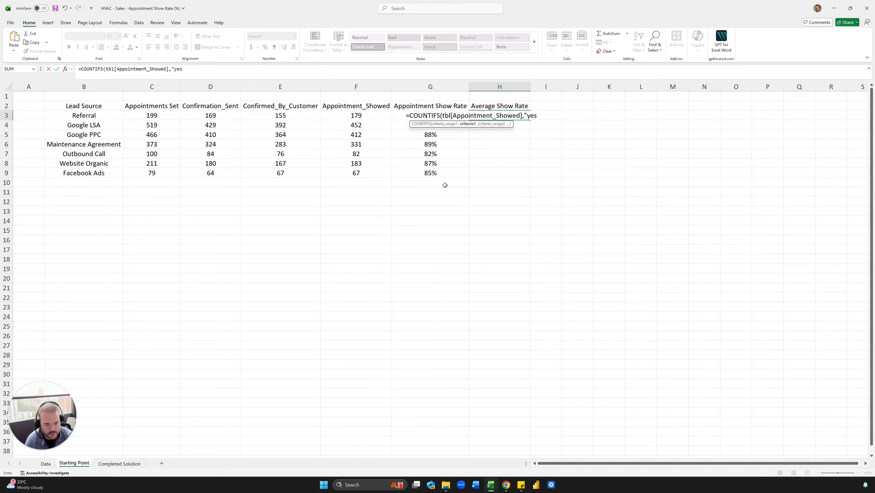
pyautogui.write('",')
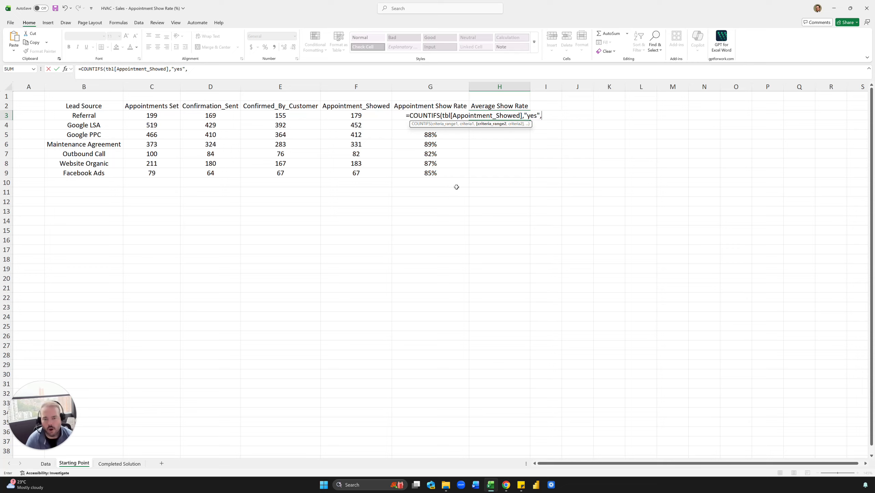
pyautogui.press('BackSpace')
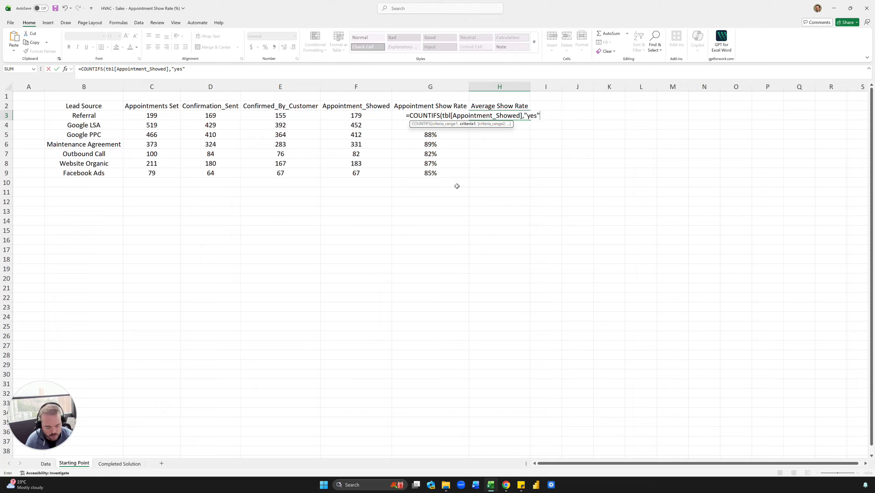
pyautogui.write(')')
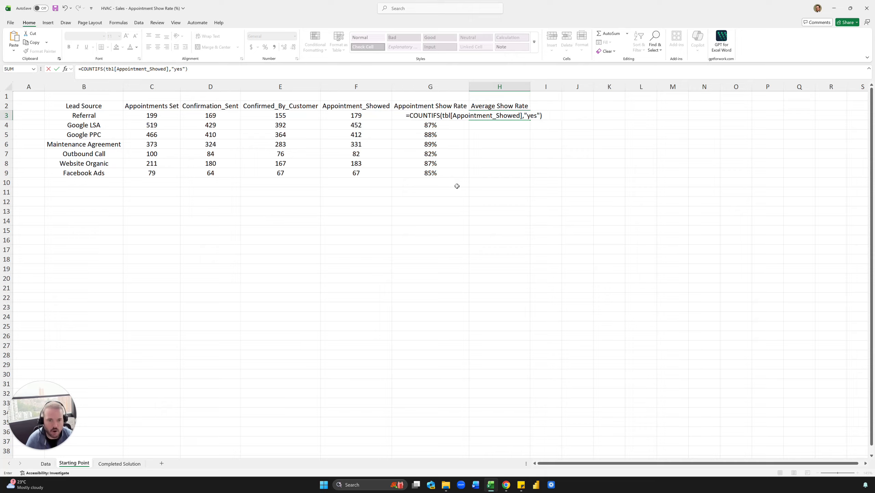
pyautogui.write('/counta')
# Divide the COUNTIFS in H3 by COUNTA(tbl[Lead_Source]), taking the Lead_Source column from the Data sheet, and enter the formula.
pyautogui.press('Tab')
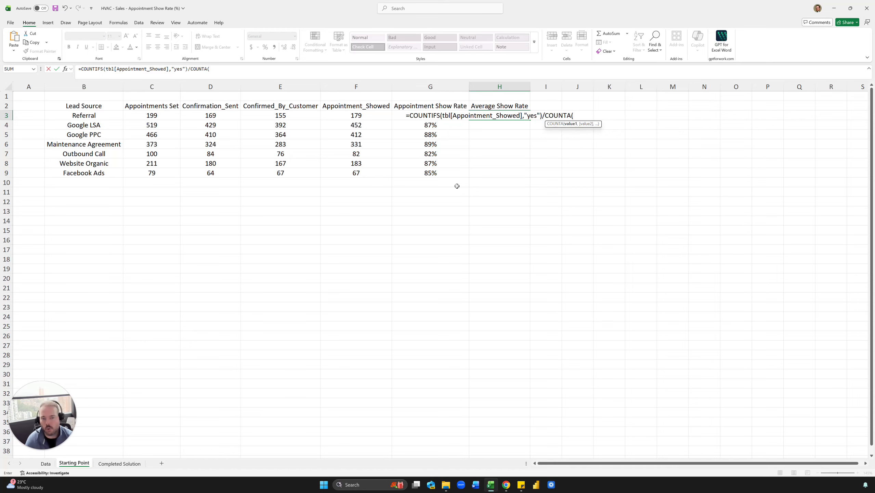
pyautogui.click(46, 464)
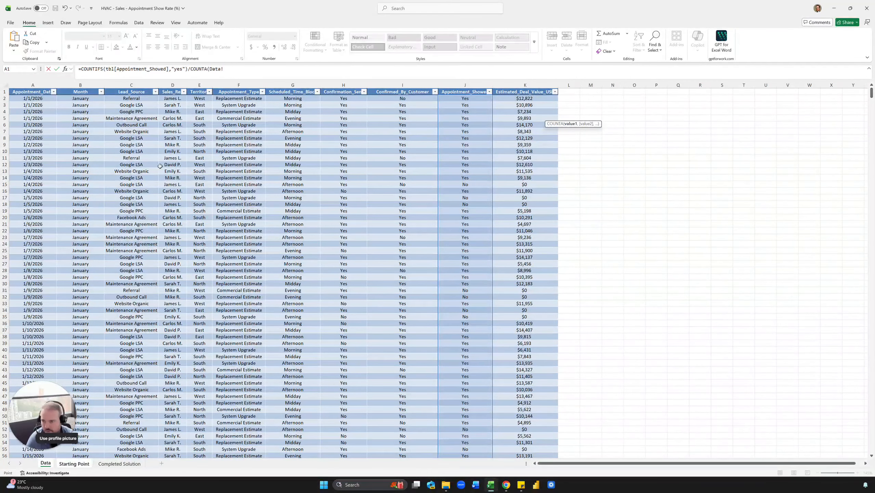
pyautogui.click(134, 87)
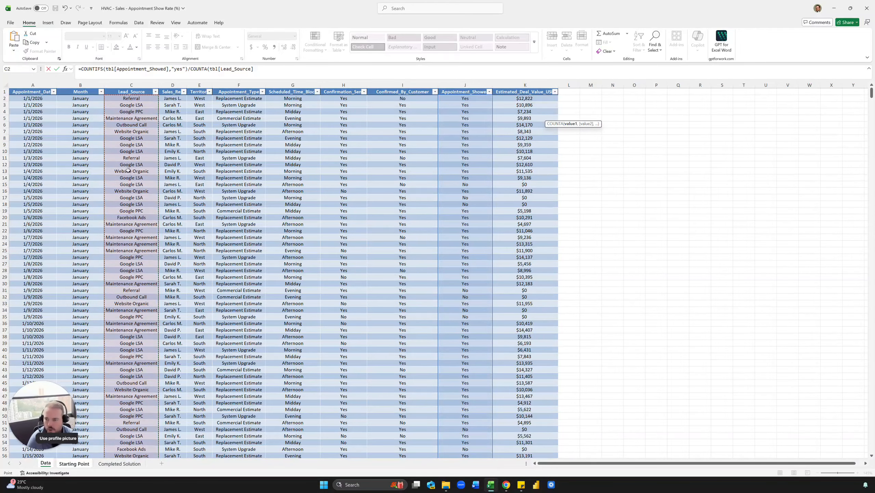
pyautogui.click(277, 68)
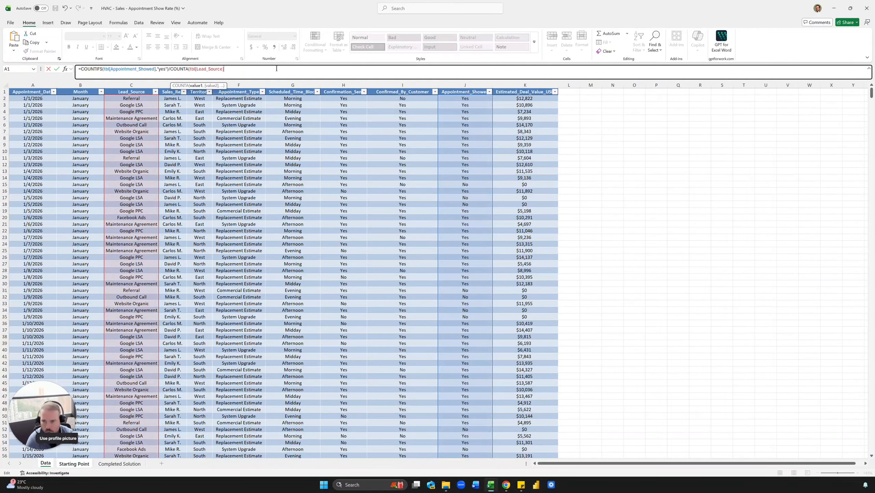
pyautogui.write(')')
pyautogui.press('Return')
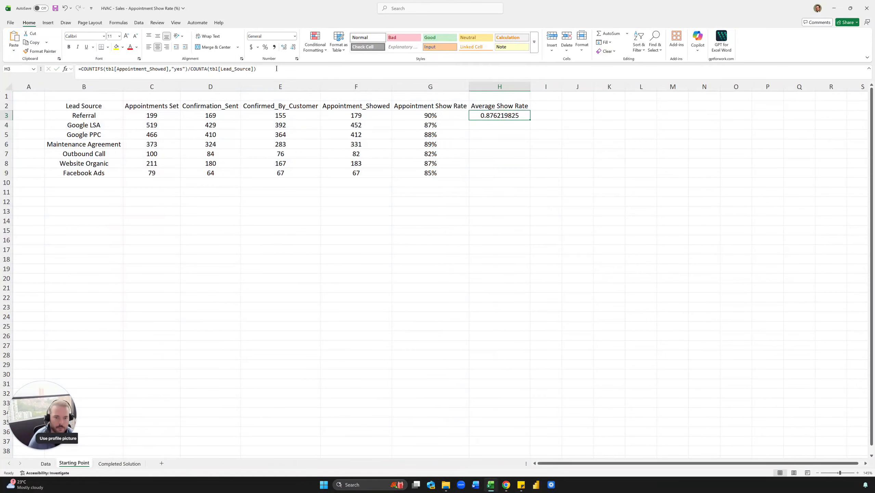
# Format the average show rate in H3 as a percentage and fill it down through H9.
pyautogui.click(265, 46)
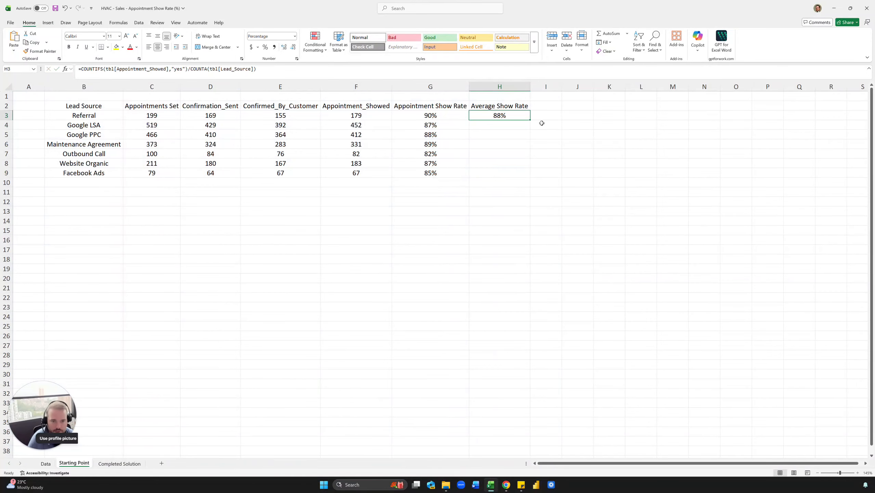
pyautogui.doubleClick(531, 119)
pyautogui.click(555, 121)
pyautogui.moveTo(499, 115); pyautogui.dragTo(503, 172)
pyautogui.click(503, 172)
pyautogui.click(466, 87)
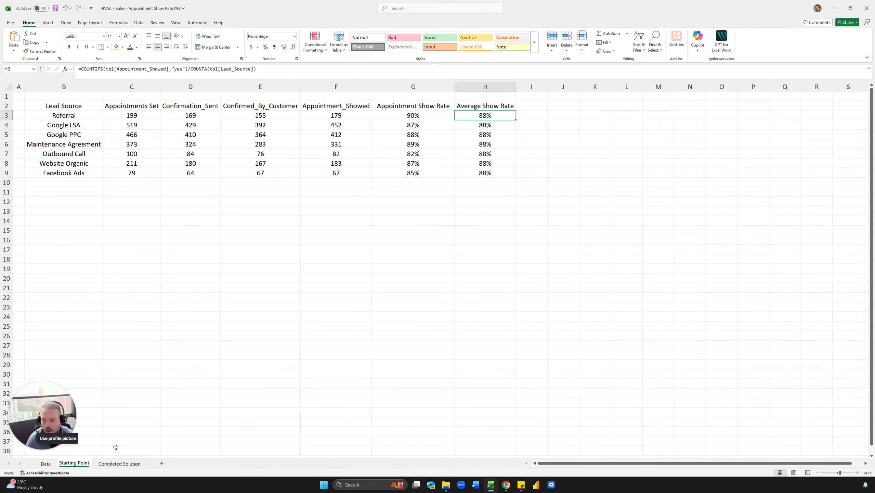
# Check the finished show rate chart on the Completed Solution sheet, then return to the Starting Point sheet.
pyautogui.click(118, 463)
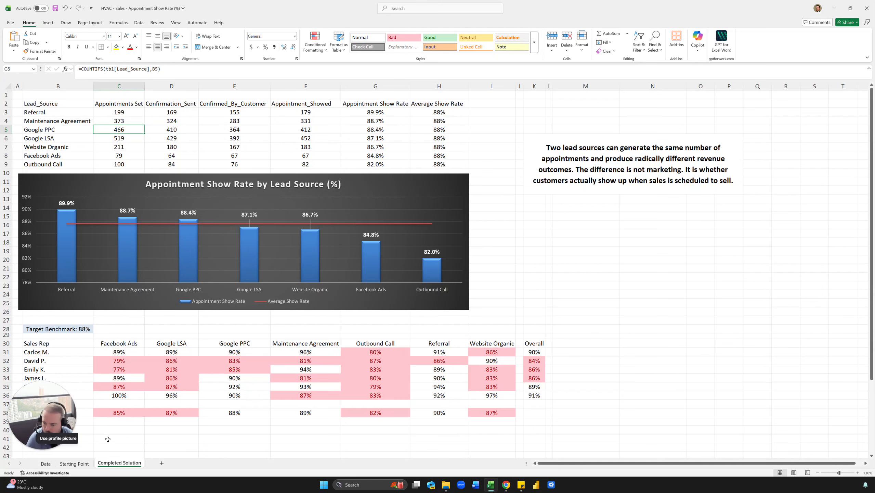
pyautogui.click(74, 463)
pyautogui.click(97, 196)
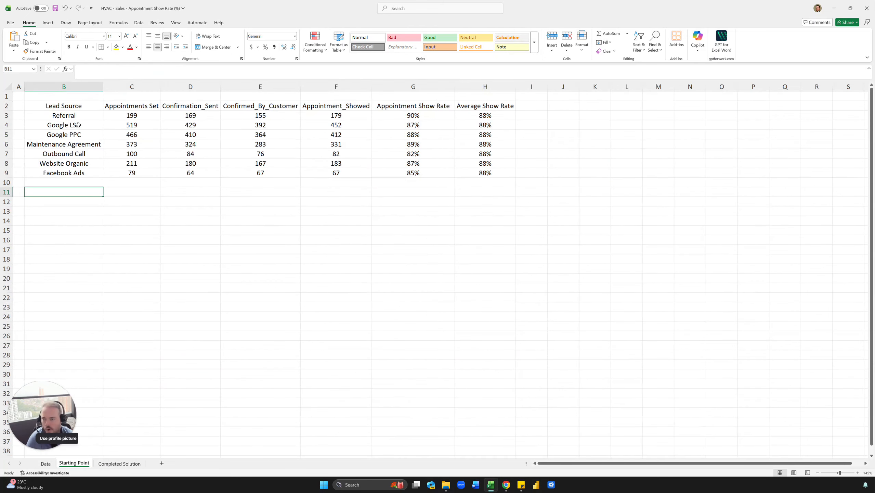
# Insert a Clustered Column - Line combo chart from the Lead Source, Appointment Show Rate and Average Show Rate columns.
pyautogui.moveTo(73, 107); pyautogui.dragTo(81, 173)
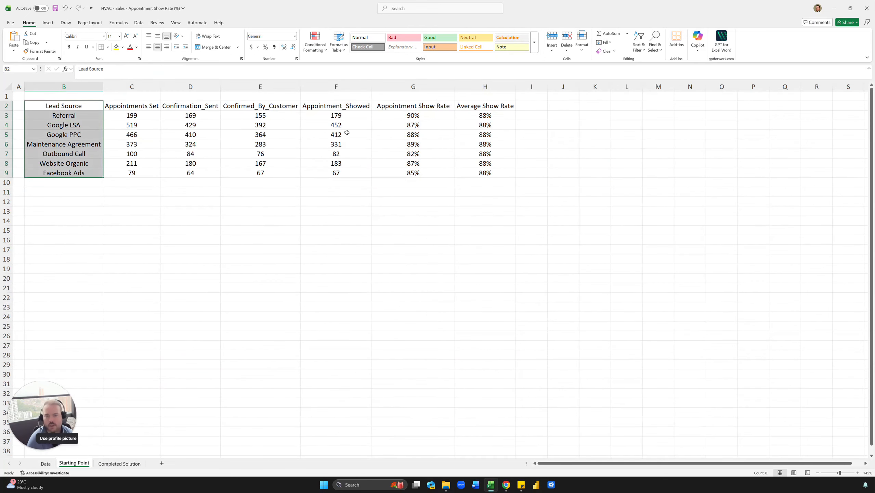
pyautogui.moveTo(417, 111); pyautogui.dragTo(479, 171)
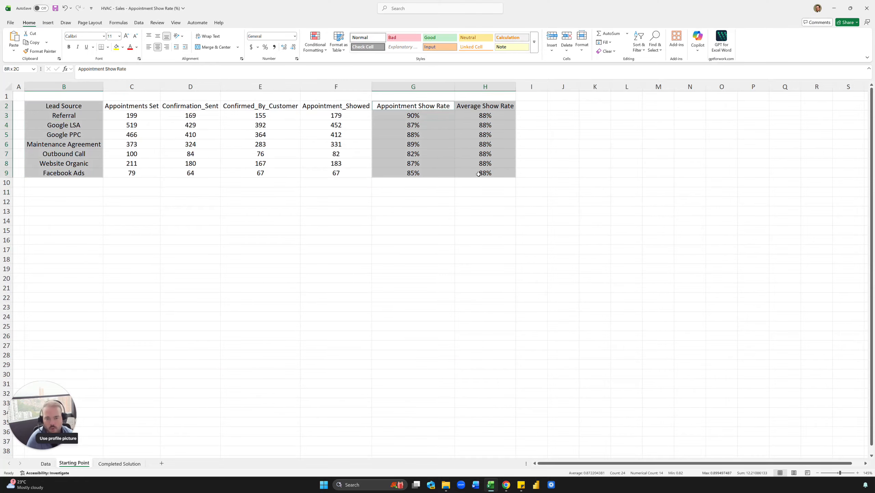
pyautogui.click(48, 23)
pyautogui.click(223, 43)
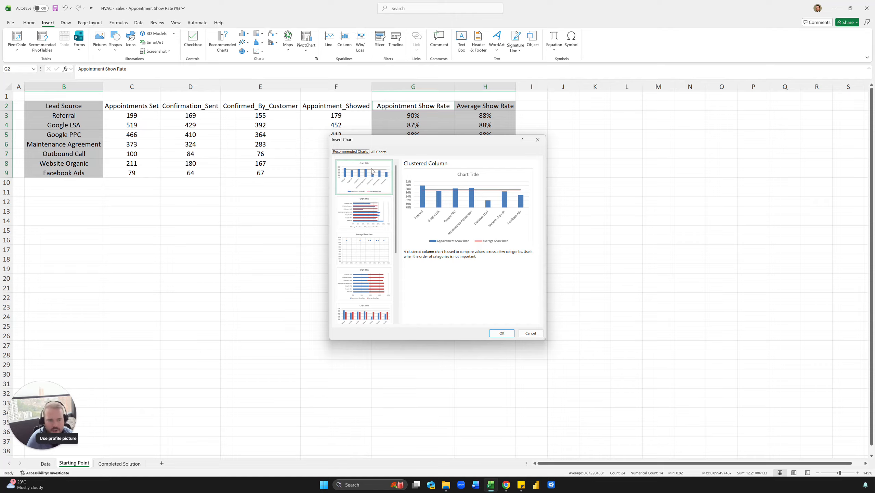
pyautogui.click(378, 151)
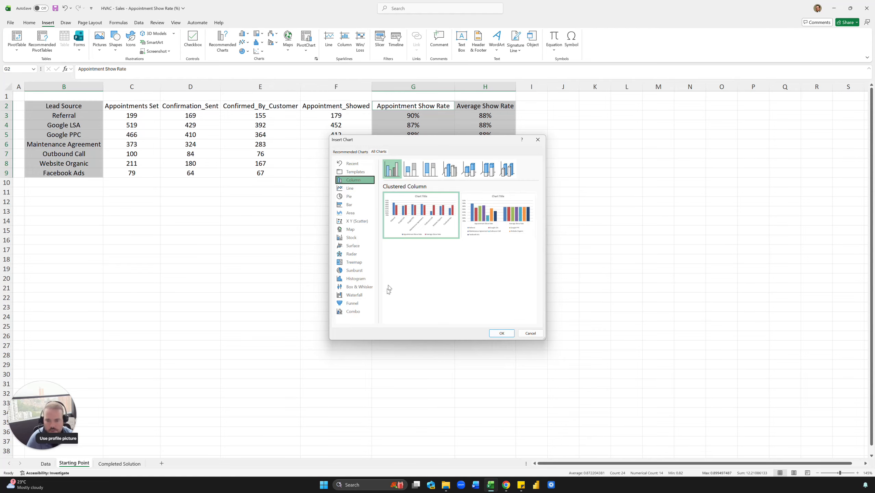
pyautogui.click(353, 311)
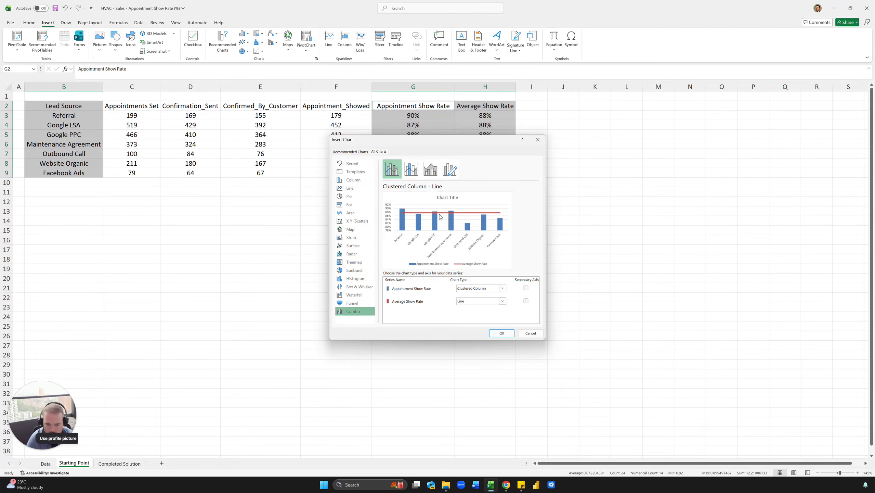
pyautogui.click(500, 333)
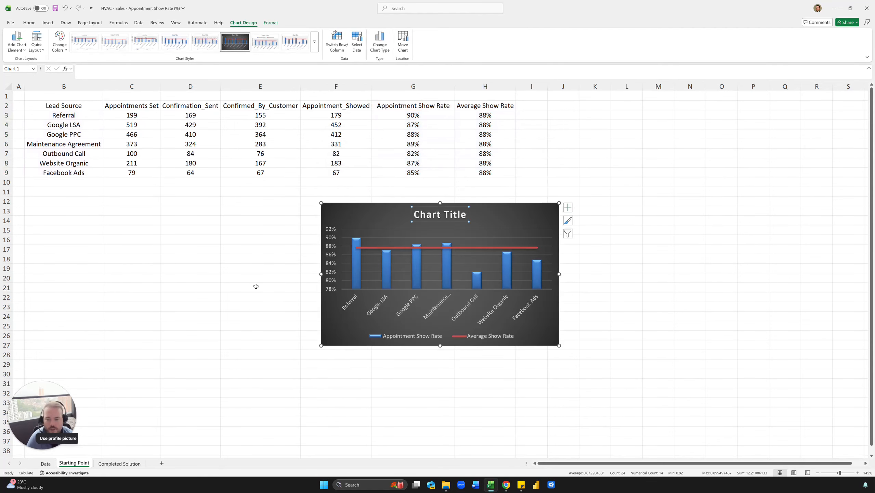
# Copy the Completed Solution chart's title, "Appointment Show Rate by Lead Source (%)", and use it as the new chart's title on Starting Point.
pyautogui.click(256, 286)
pyautogui.click(130, 463)
pyautogui.click(239, 188)
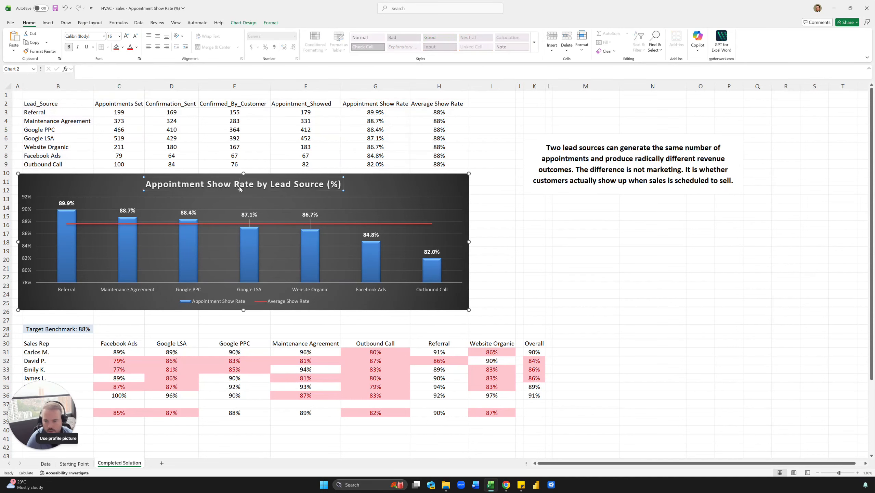
pyautogui.tripleClick(239, 186)
pyautogui.hotkey('ctrl', 'c')
pyautogui.click(374, 187)
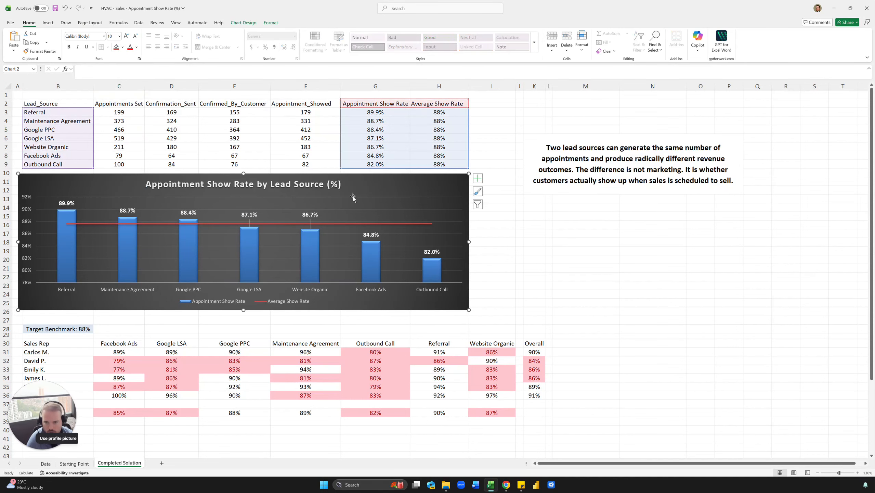
pyautogui.click(74, 463)
pyautogui.click(433, 215)
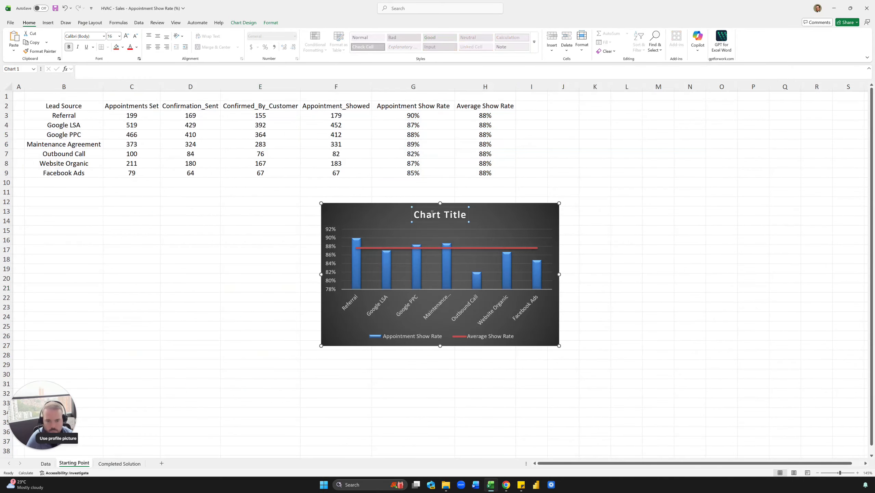
pyautogui.hotkey('ctrl', 'v')
pyautogui.click(564, 164)
# Move the chart directly below the table and resize it to span columns B to H, rows 11 to 24.
pyautogui.moveTo(339, 218); pyautogui.dragTo(48, 202)
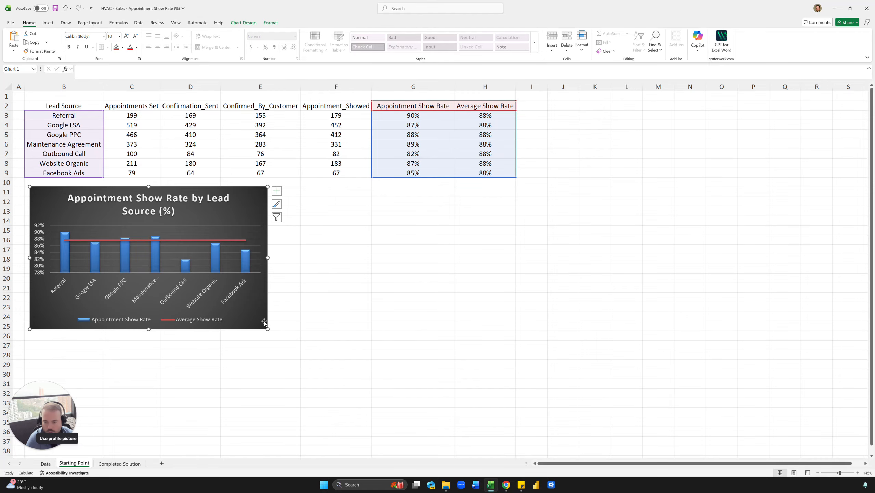
pyautogui.moveTo(267, 328); pyautogui.dragTo(517, 317)
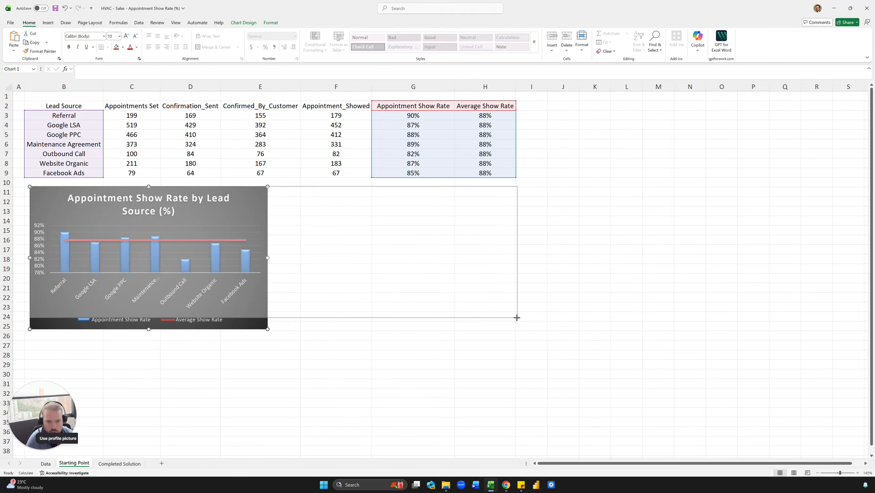
pyautogui.click(595, 268)
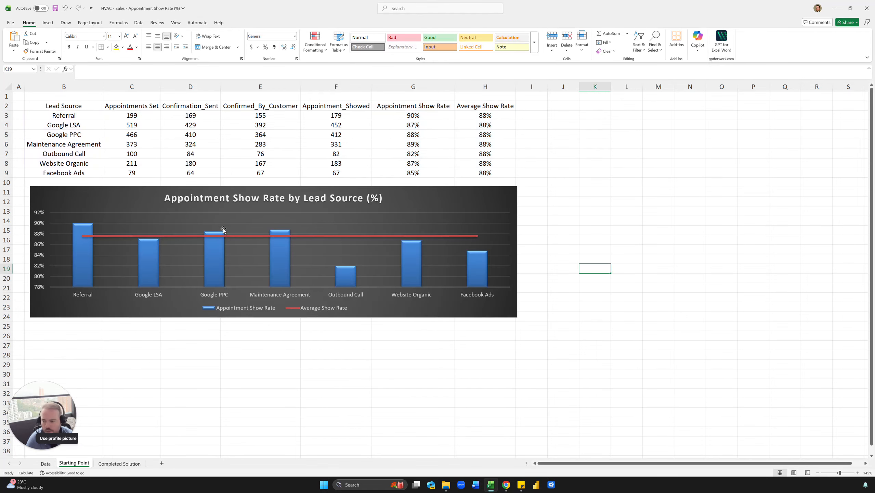
# Add data labels to the Appointment Show Rate columns in the chart.
pyautogui.click(86, 255)
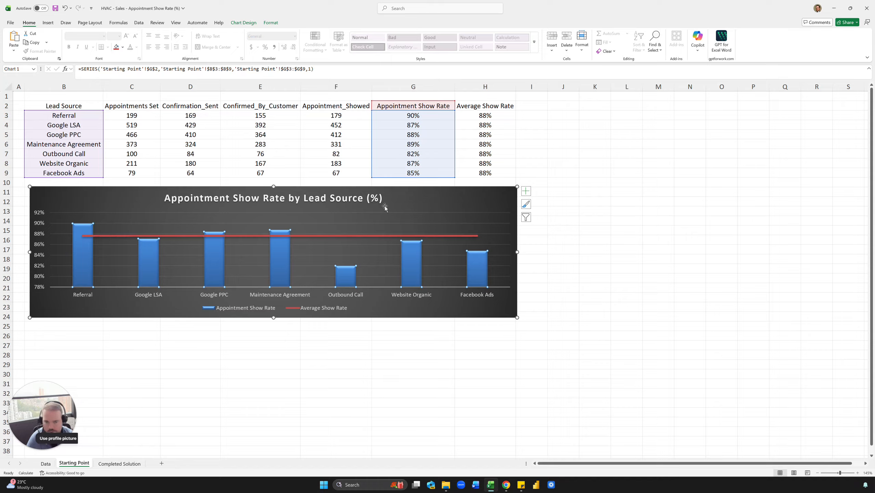
pyautogui.click(525, 191)
pyautogui.click(540, 223)
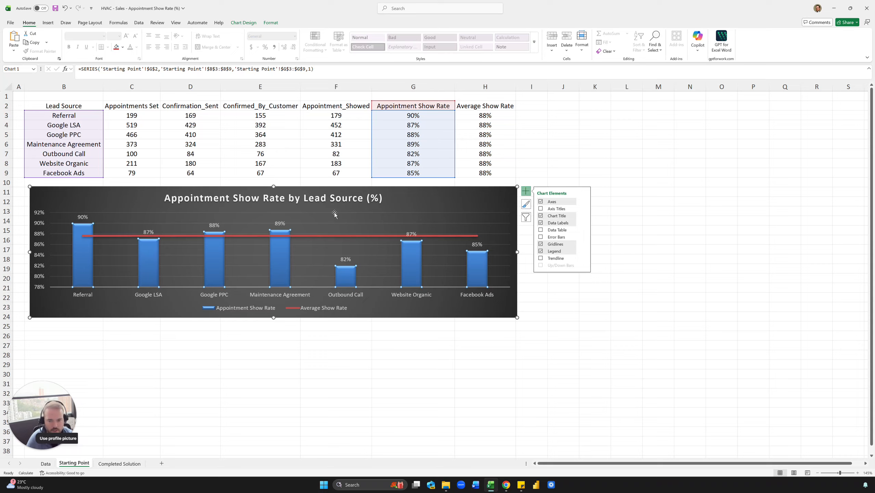
# Format the column data labels in white, bold, 10.5 pt text.
pyautogui.click(80, 219)
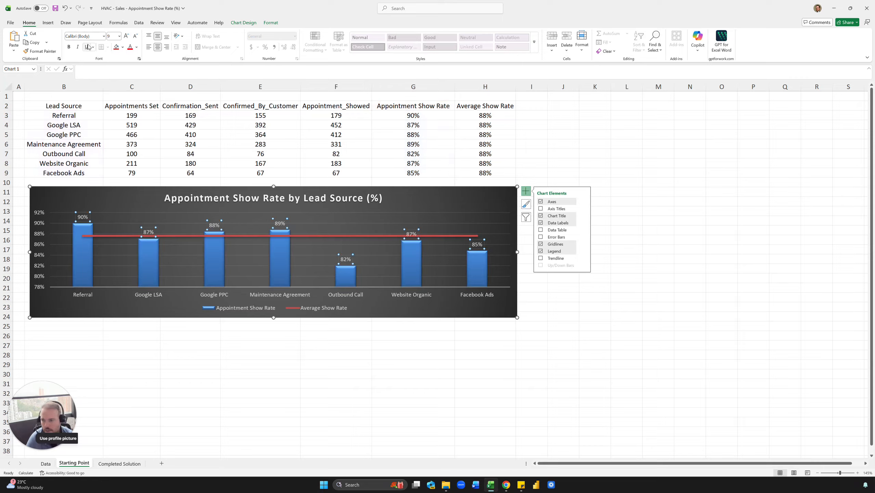
pyautogui.click(137, 47)
pyautogui.click(131, 90)
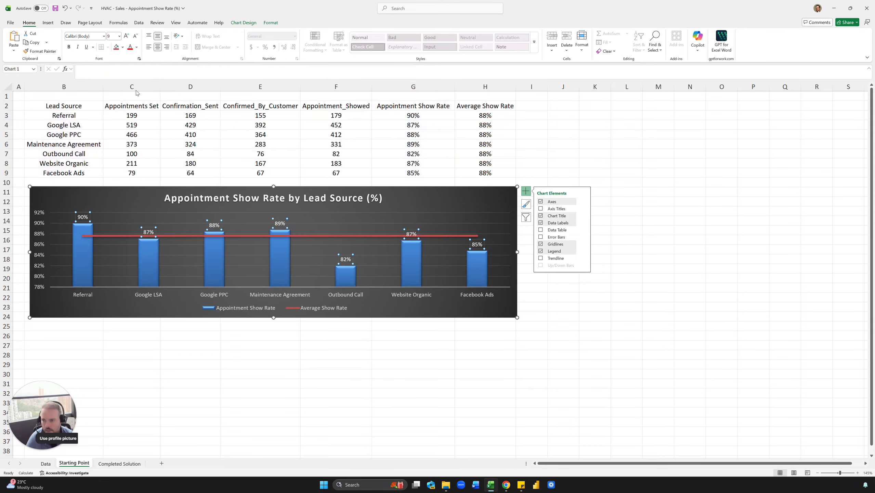
pyautogui.click(127, 37)
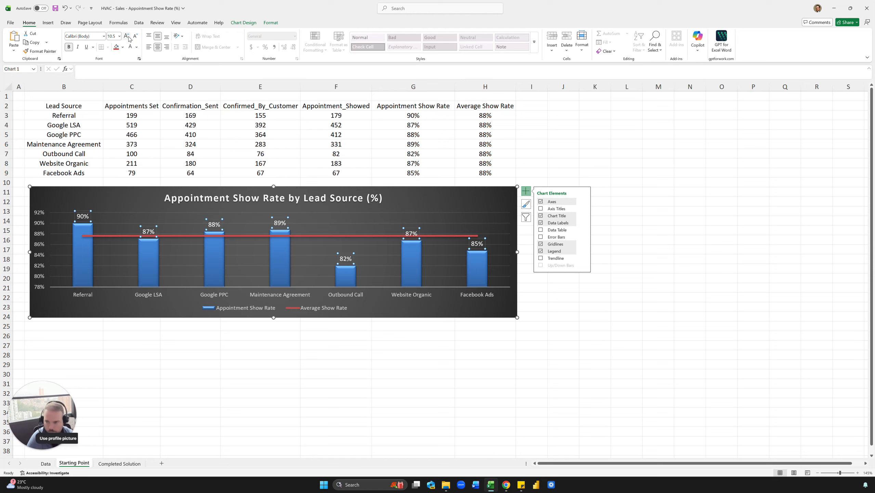
pyautogui.click(68, 47)
pyautogui.click(115, 201)
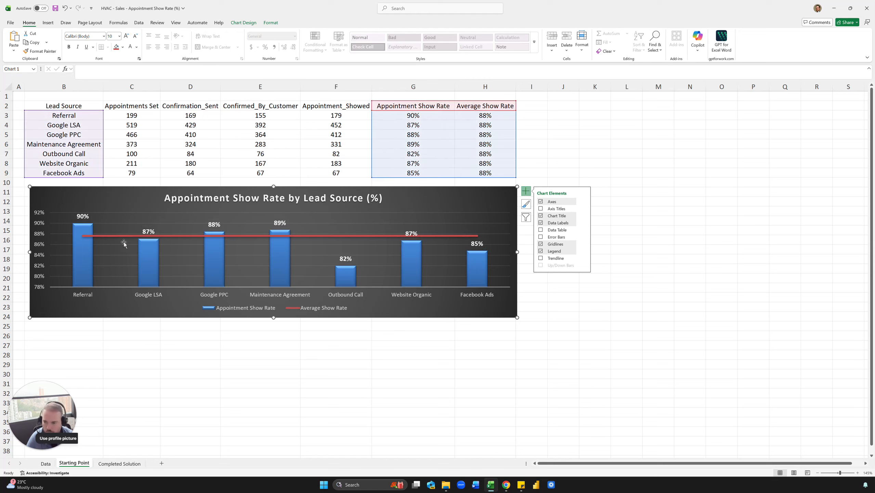
# Set the chart's Average Show Rate line to a width of 1.5 pt.
pyautogui.click(320, 238)
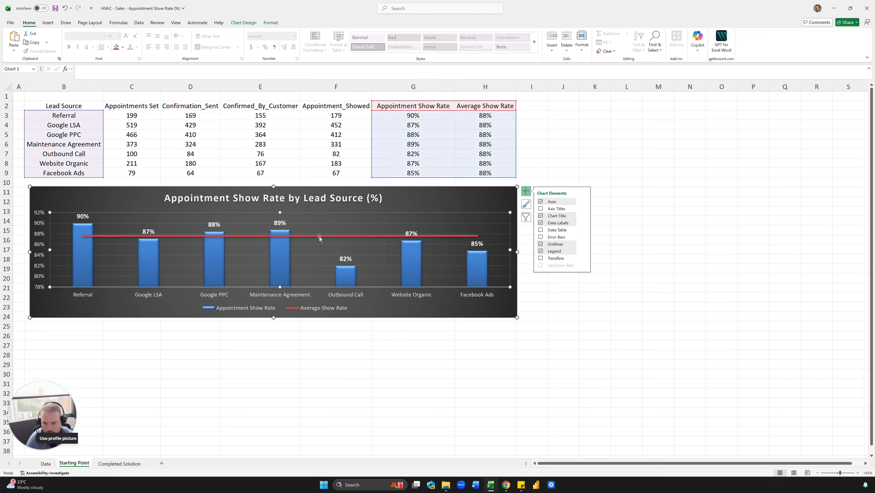
pyautogui.click(320, 235)
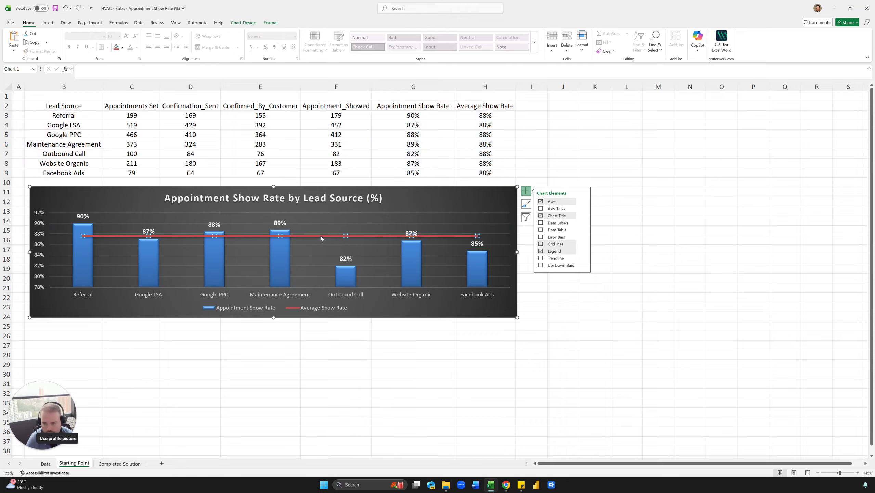
pyautogui.doubleClick(352, 236)
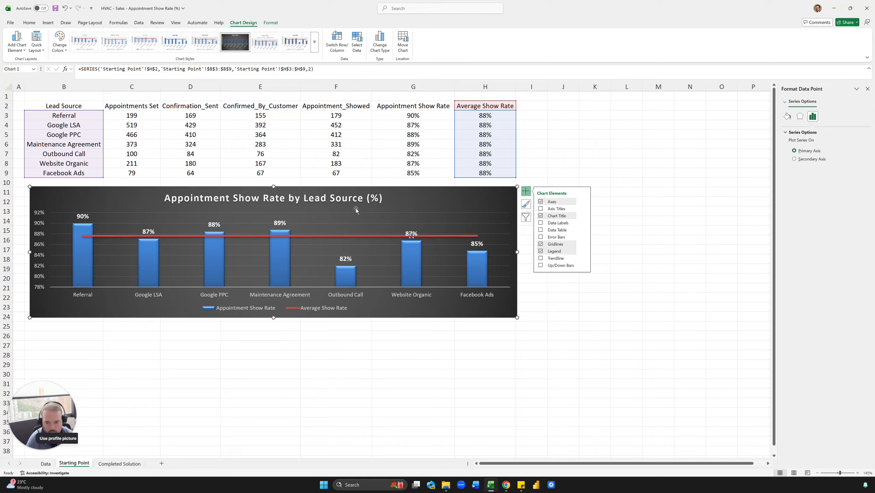
pyautogui.click(356, 208)
pyautogui.click(353, 236)
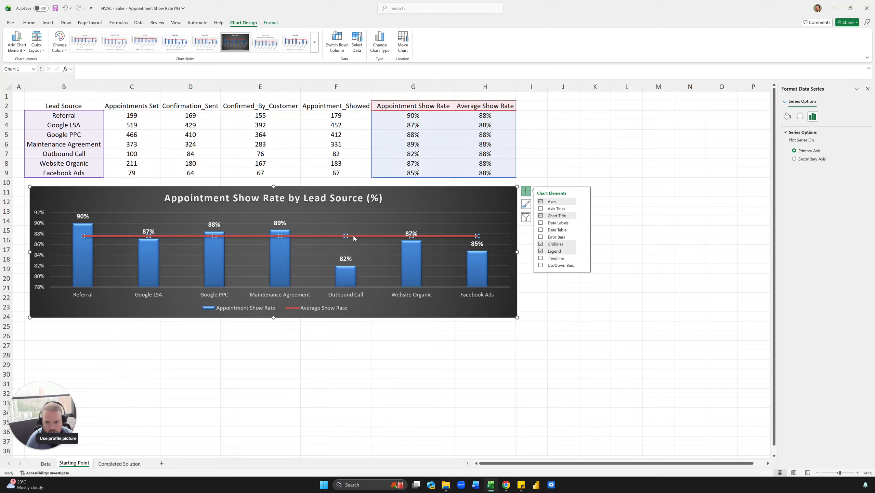
pyautogui.click(786, 117)
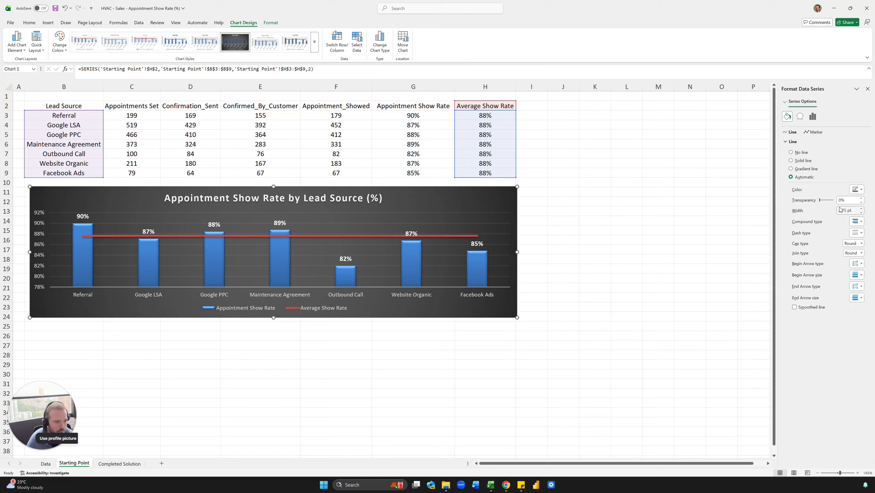
pyautogui.click(861, 213)
pyautogui.click(861, 213)
pyautogui.click(860, 213)
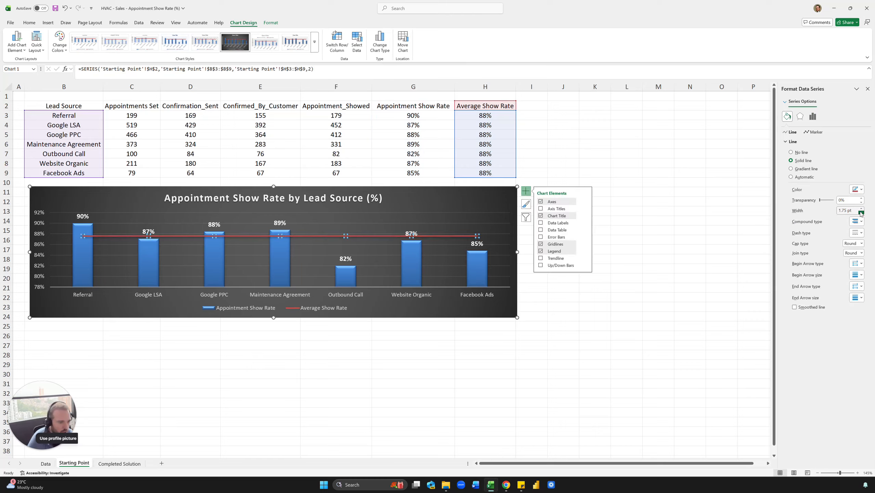
# Make the Average Show Rate line dotted and orange, then deselect the chart.
pyautogui.click(857, 233)
pyautogui.click(855, 250)
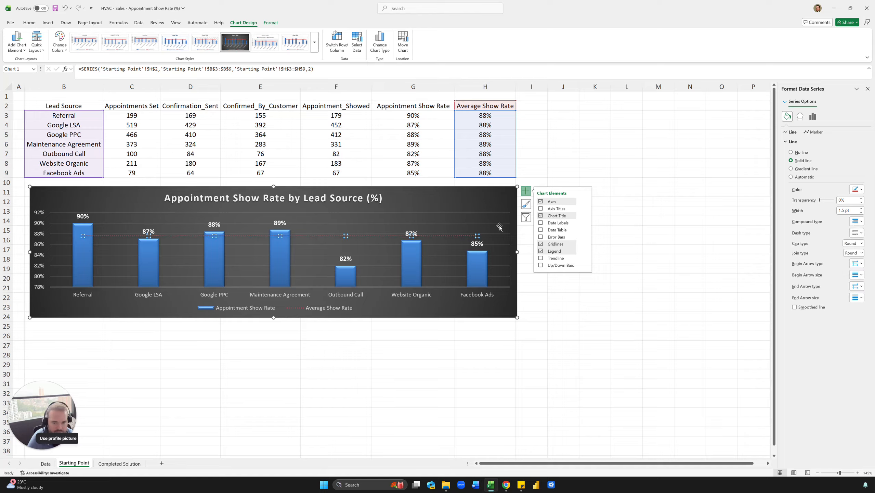
pyautogui.click(857, 189)
pyautogui.click(869, 223)
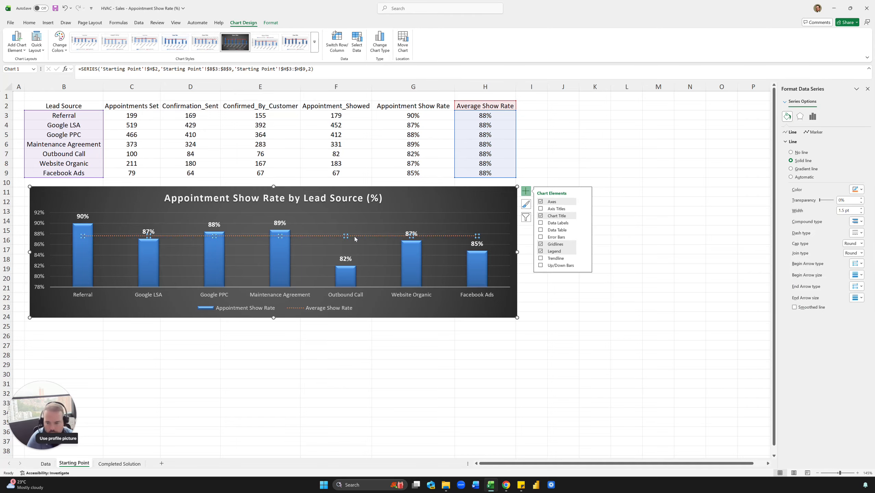
pyautogui.click(123, 256)
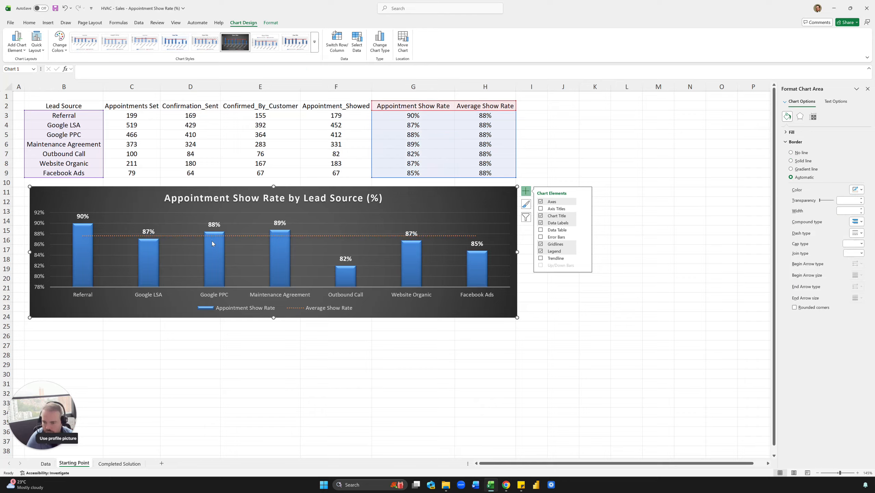
pyautogui.click(187, 346)
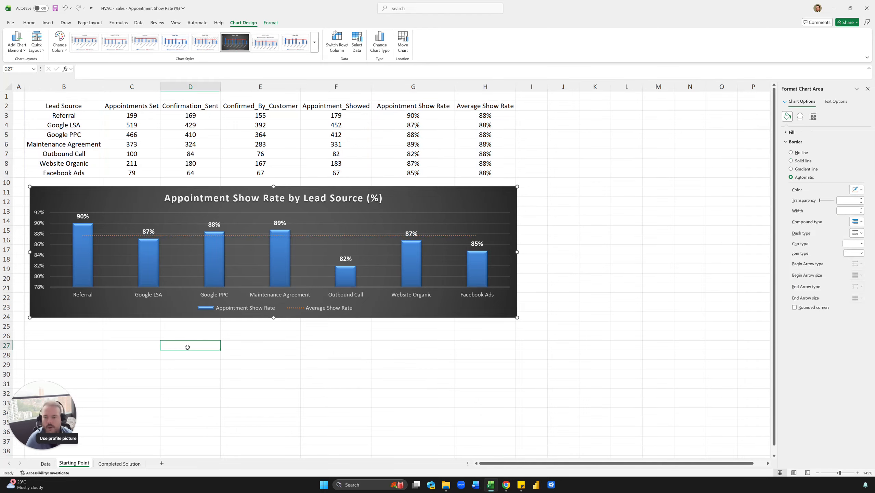
# Review the Appointments Set, Appointment_Showed and Appointment Show Rate columns, including the formulas in F4 and G4.
pyautogui.click(130, 318)
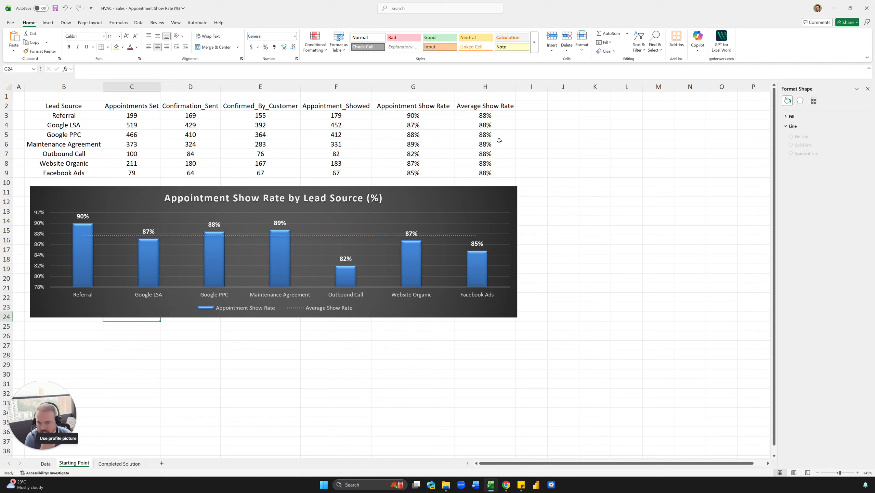
pyautogui.moveTo(114, 109); pyautogui.dragTo(131, 145)
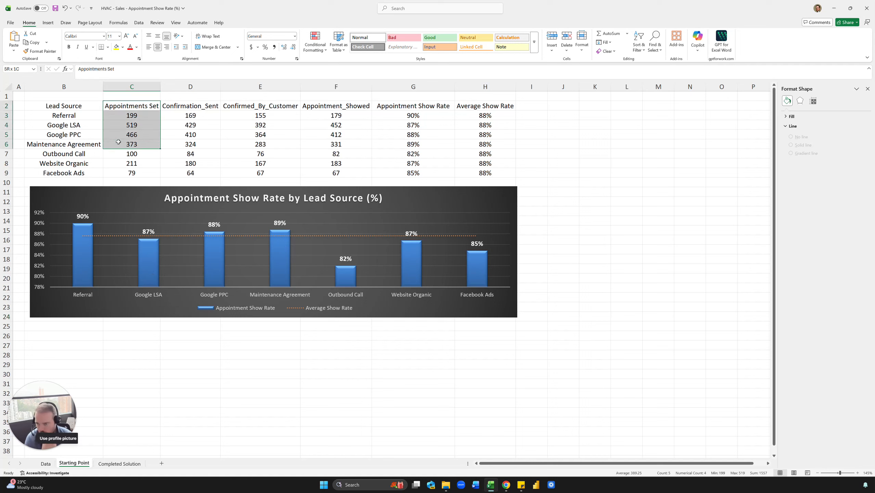
pyautogui.moveTo(365, 108); pyautogui.dragTo(360, 140)
pyautogui.click(358, 126)
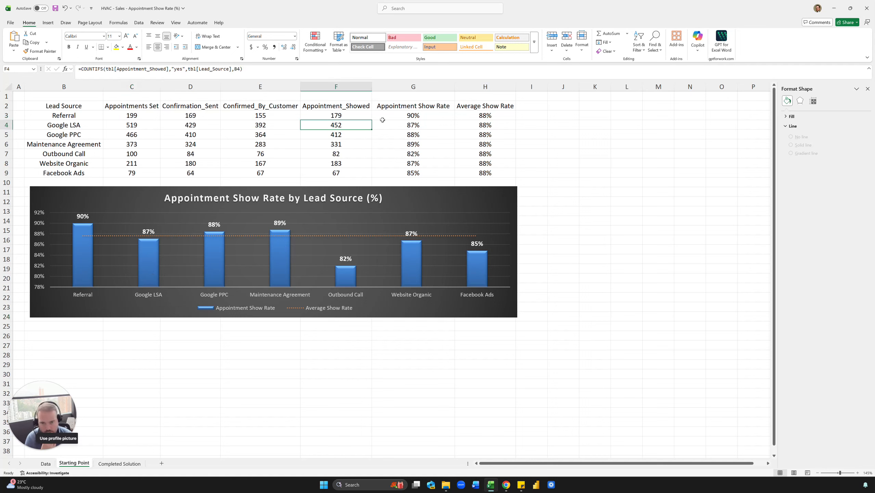
pyautogui.moveTo(412, 107); pyautogui.dragTo(415, 153)
pyautogui.click(403, 125)
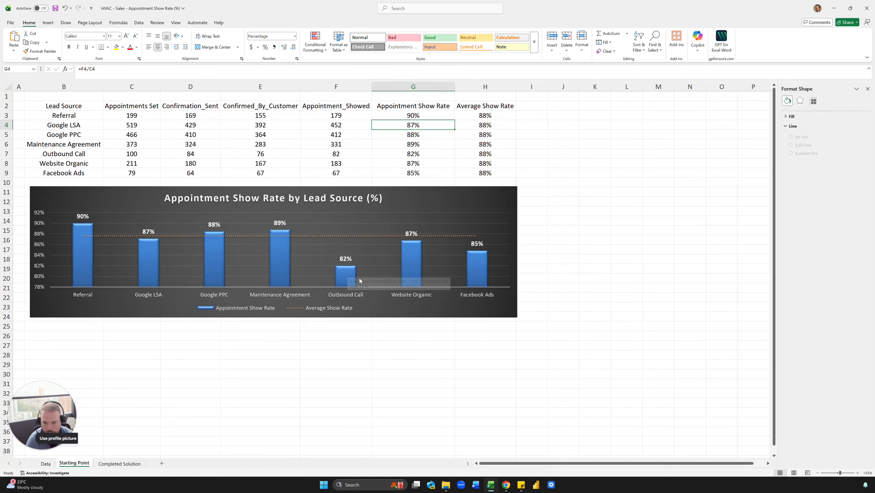
pyautogui.click(192, 352)
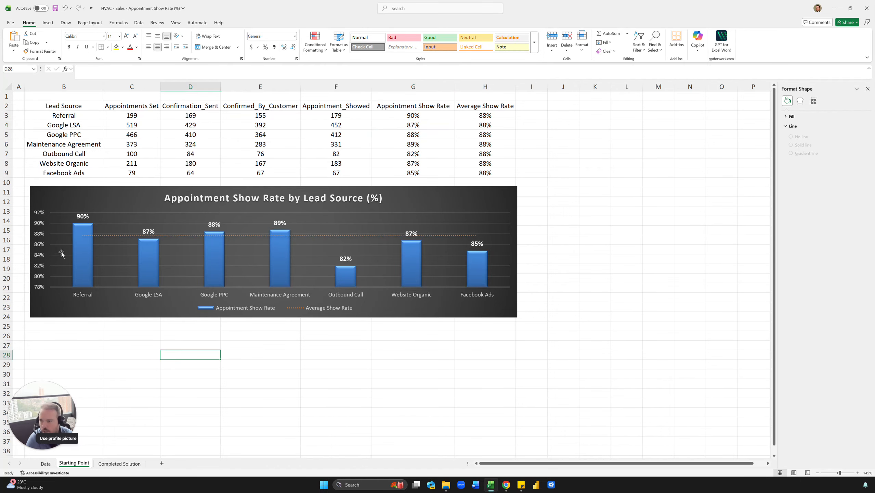
# Review the Data sheet and the Completed Solution sheet's show rate matrix by sales rep and lead source, including the formula in C31.
pyautogui.scroll(-2, 61, 253)
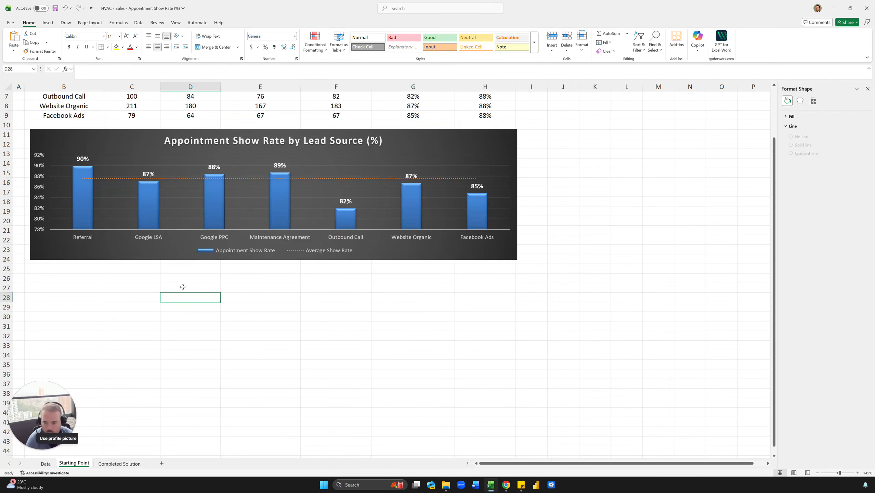
pyautogui.click(45, 464)
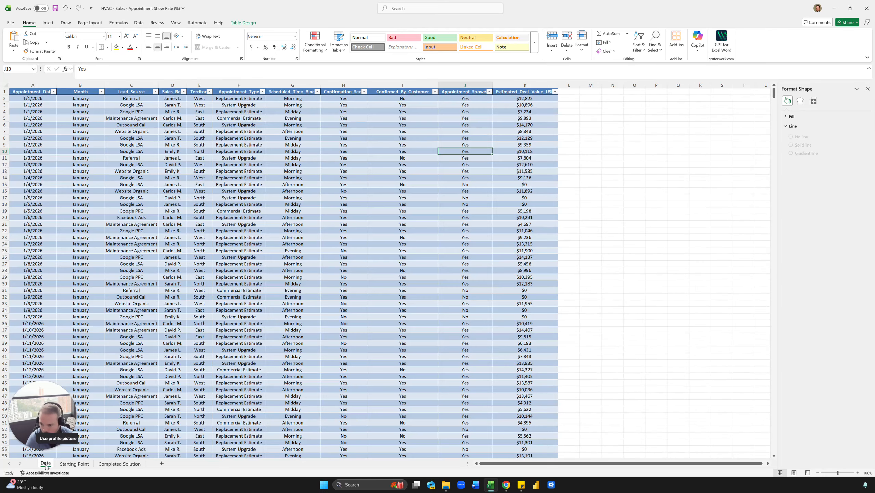
pyautogui.click(239, 164)
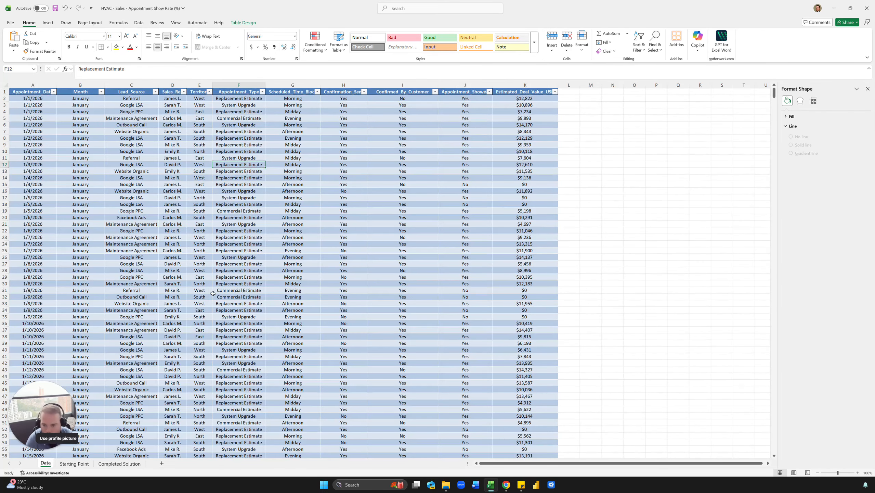
pyautogui.click(119, 463)
pyautogui.scroll(-2, 145, 310)
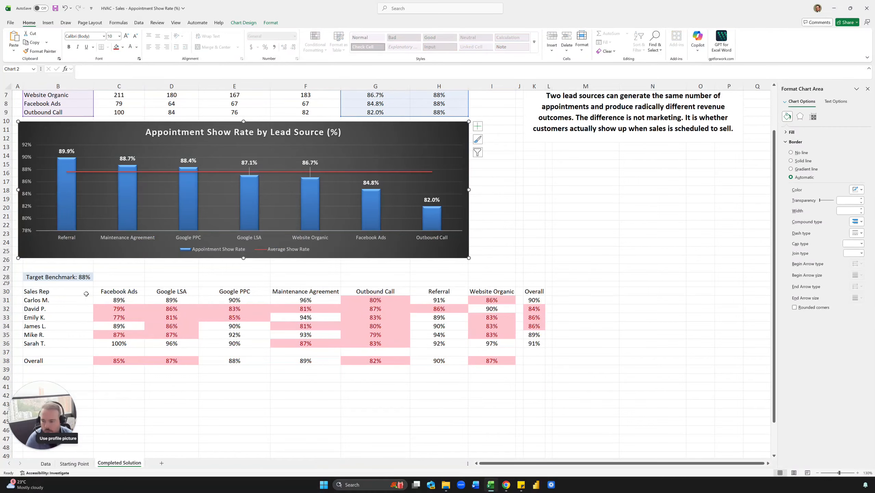
pyautogui.moveTo(54, 292); pyautogui.dragTo(550, 331)
pyautogui.click(553, 327)
pyautogui.click(121, 299)
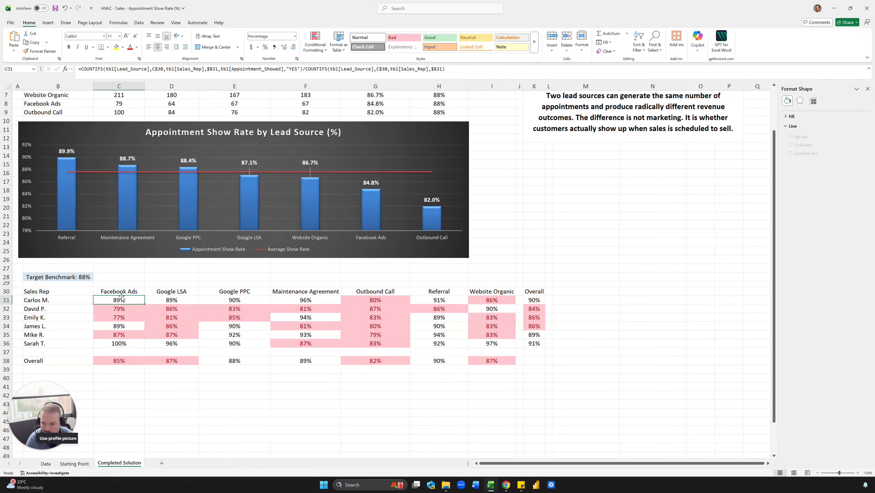
# Examine the Completed Solution's Appointment Show Rate, Appointment_Showed and Appointments Set columns, plus the lead source headers of the sales rep matrix.
pyautogui.scroll(2, 220, 276)
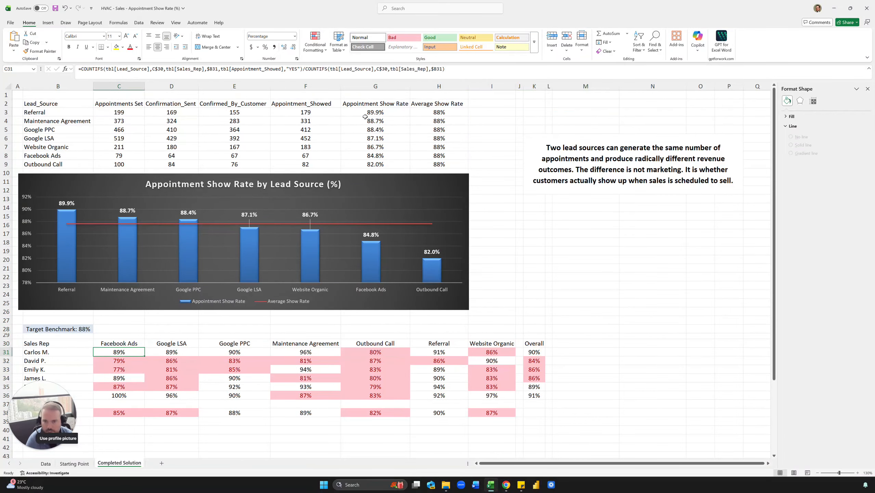
pyautogui.moveTo(372, 110); pyautogui.dragTo(358, 164)
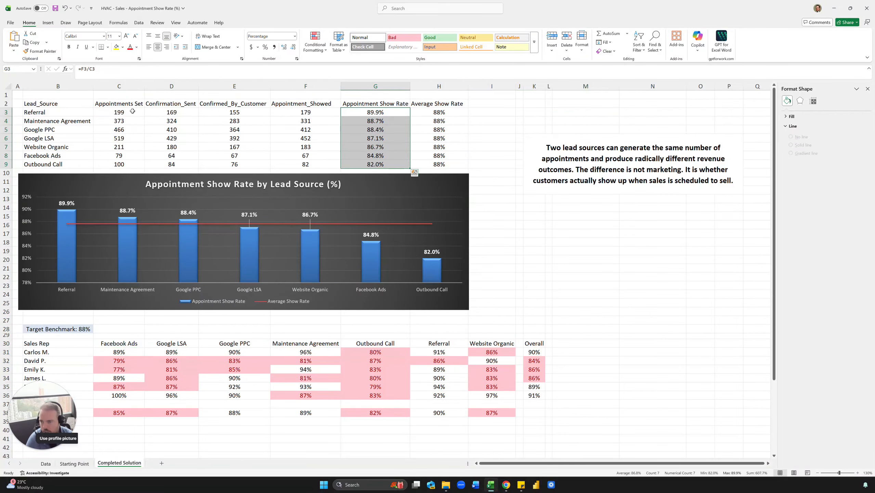
pyautogui.moveTo(298, 114); pyautogui.dragTo(297, 156)
pyautogui.moveTo(116, 106); pyautogui.dragTo(117, 156)
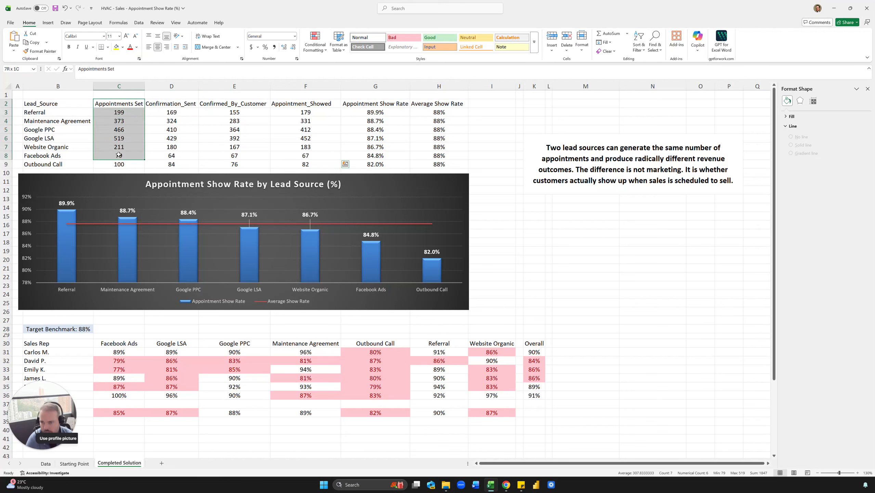
pyautogui.click(351, 122)
pyautogui.moveTo(367, 118); pyautogui.dragTo(368, 130)
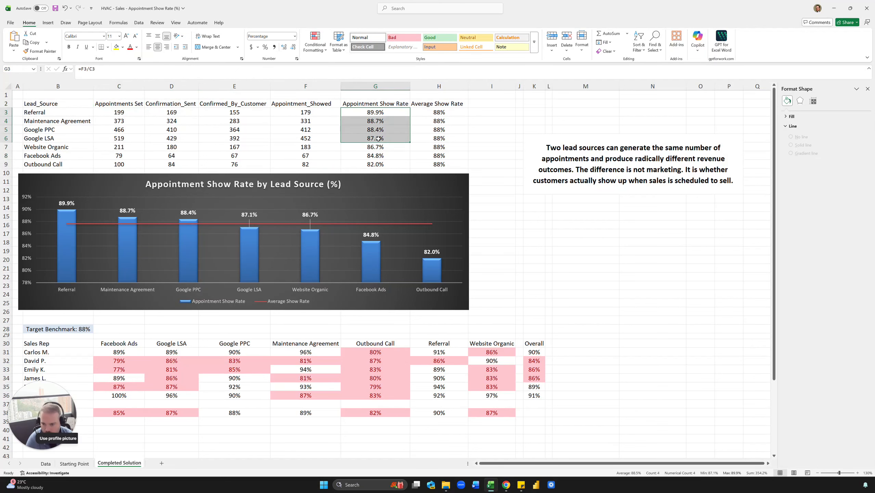
pyautogui.click(368, 129)
pyautogui.click(133, 346)
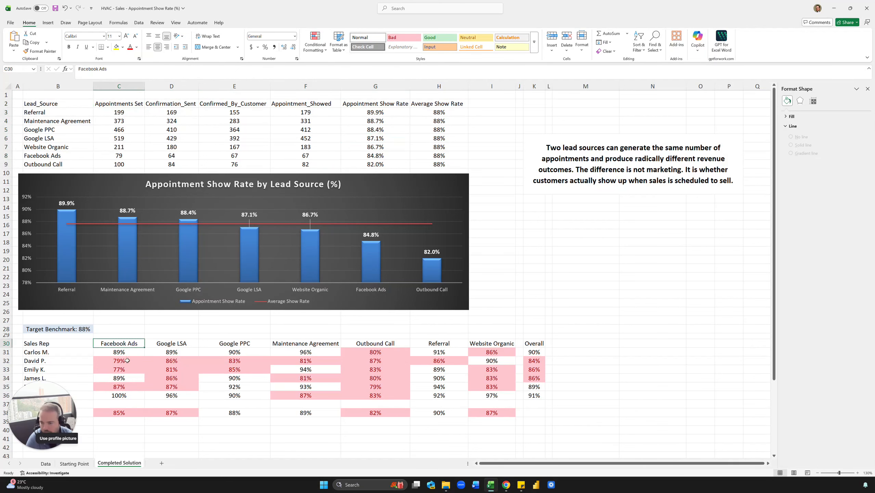
pyautogui.click(172, 347)
pyautogui.click(205, 344)
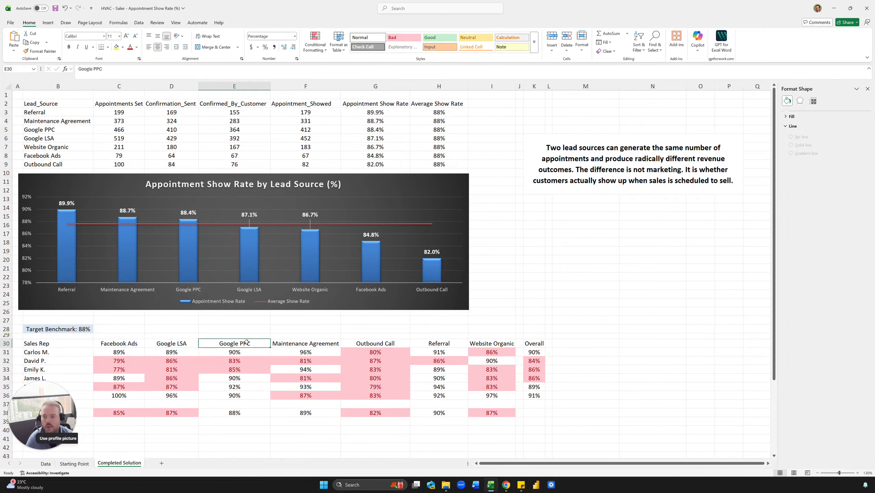
pyautogui.scroll(-4, 190, 218)
pyautogui.click(56, 327)
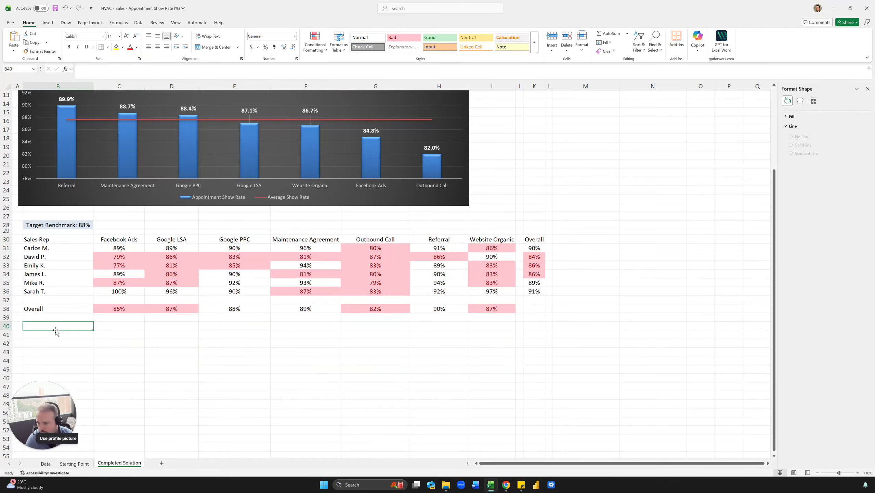
# Enter the header Sales Rep in cell B27 of the Starting Point sheet.
pyautogui.click(78, 462)
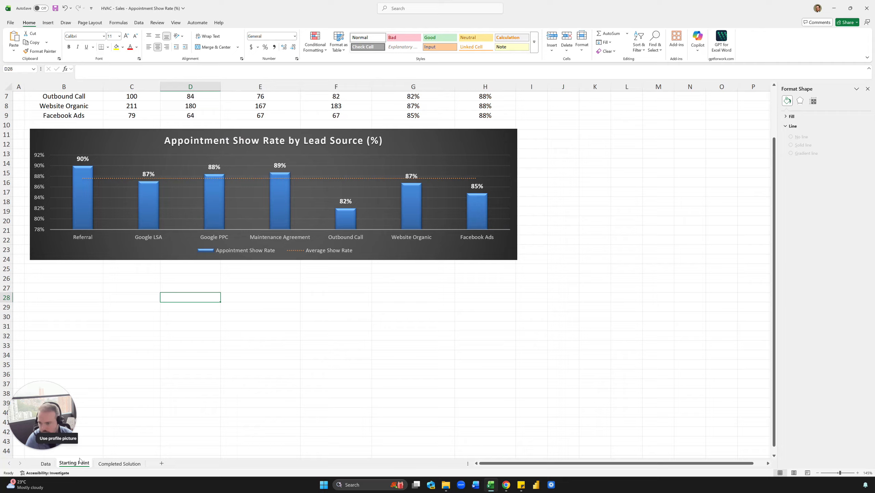
pyautogui.click(67, 292)
pyautogui.write('Sales')
pyautogui.press('Return')
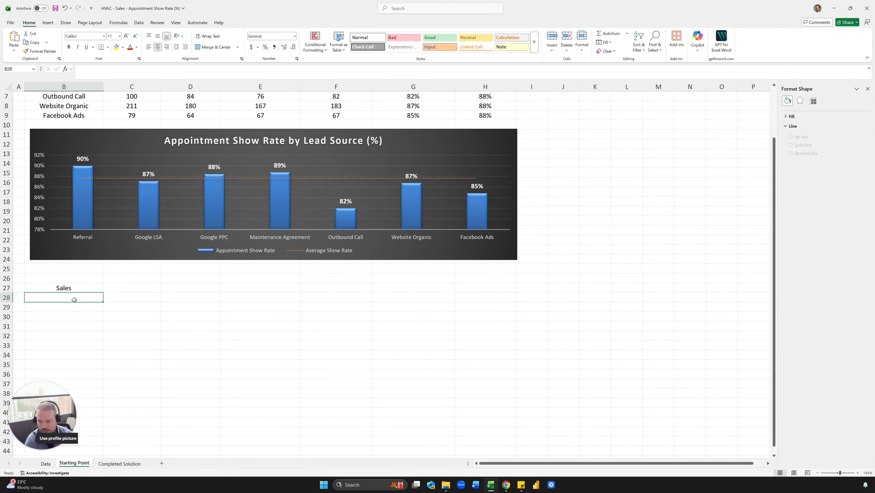
pyautogui.click(90, 288)
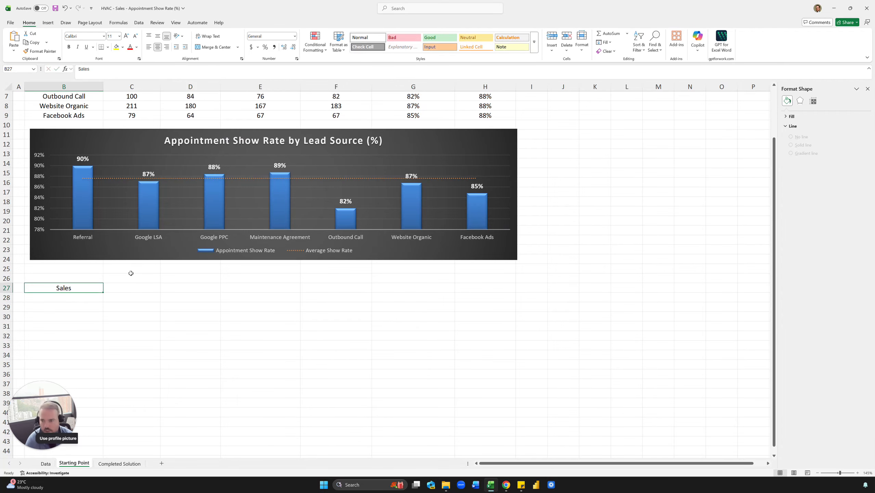
pyautogui.click(142, 75)
pyautogui.write('Rep')
pyautogui.press('Return')
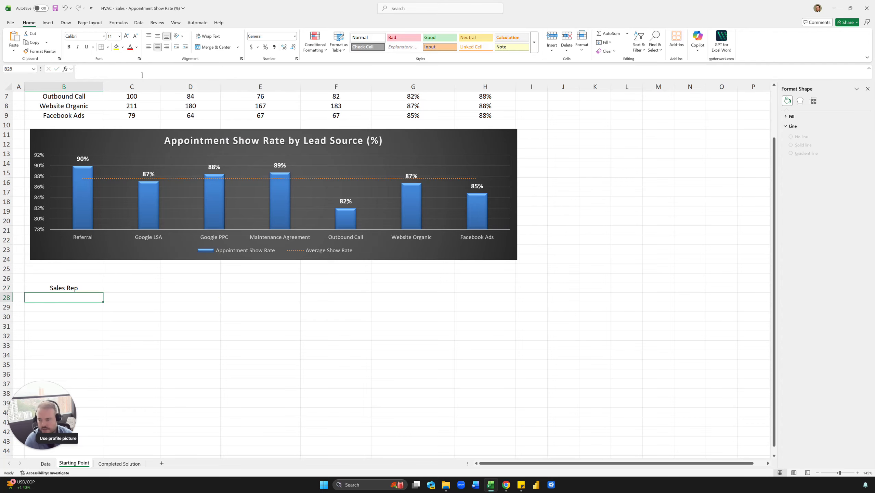
# List the unique sales reps below the header by entering =UNIQUE(tbl[Sales_Rep]) in B28.
pyautogui.write('=UNIQUE(')
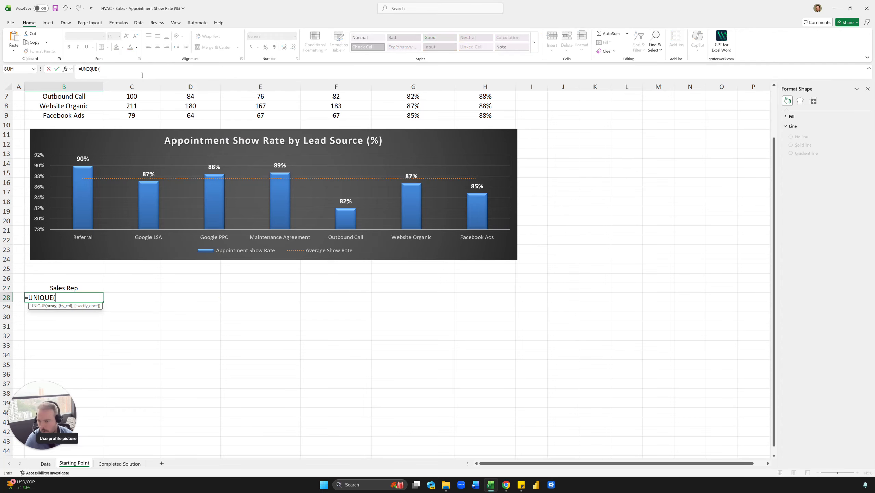
pyautogui.scroll(2, 66, 109)
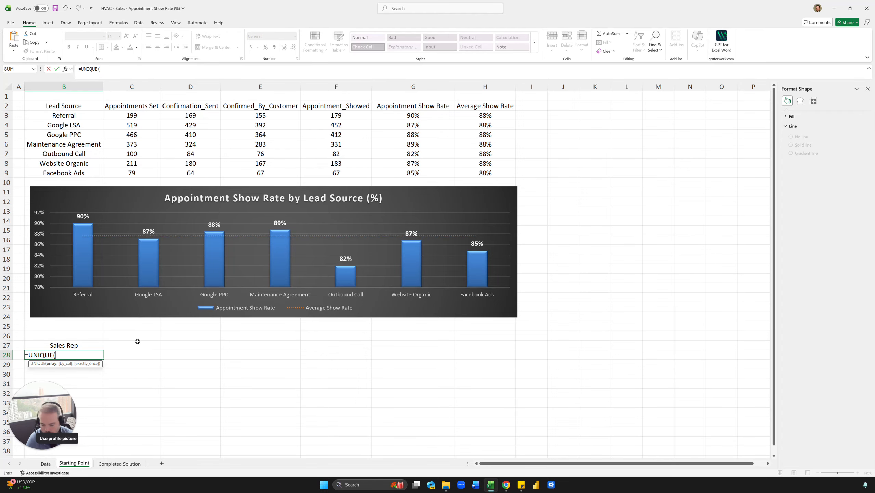
pyautogui.write('tbl[Sales_Rep')
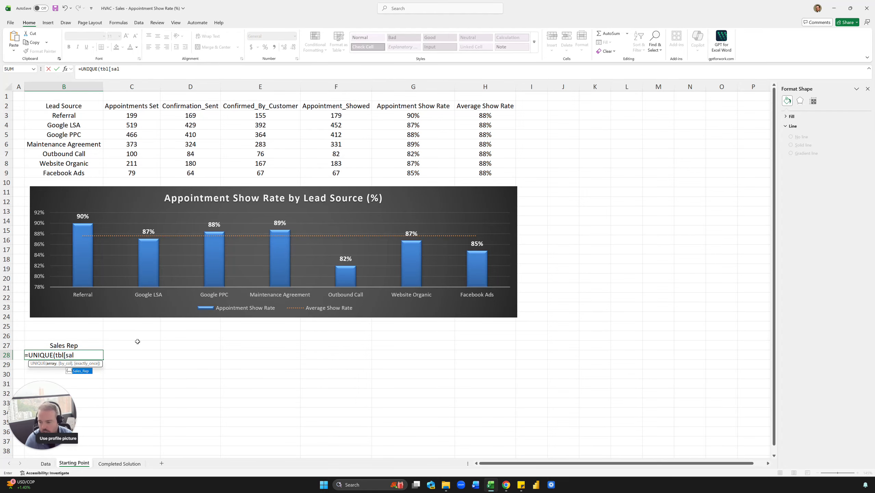
pyautogui.write('])')
pyautogui.press('Return')
pyautogui.scroll(-2, 138, 341)
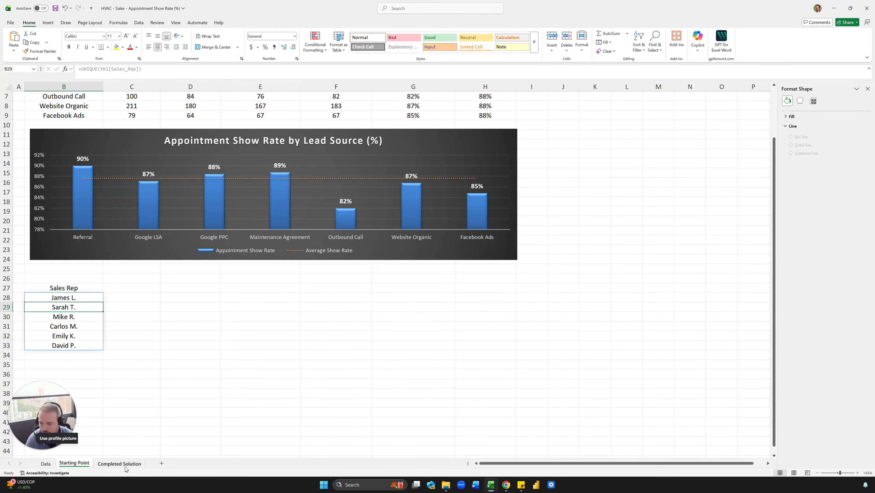
# Sort the sales rep list alphabetically by changing the B28 formula to =SORT(UNIQUE(tbl[Sales_Rep])).
pyautogui.click(114, 464)
pyautogui.click(74, 463)
pyautogui.click(77, 297)
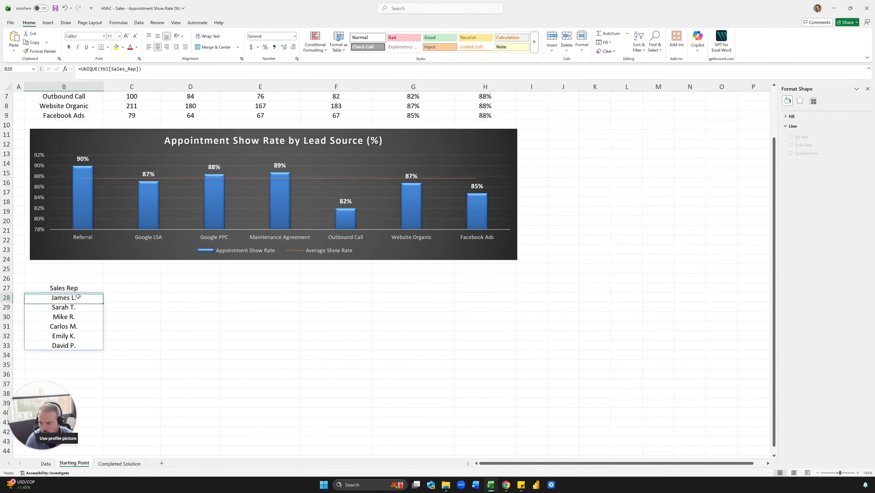
pyautogui.click(80, 69)
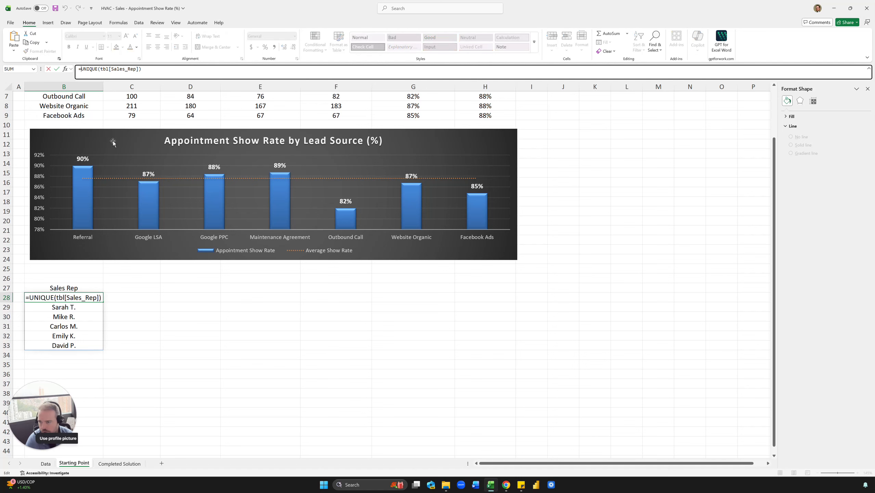
pyautogui.write('sort(')
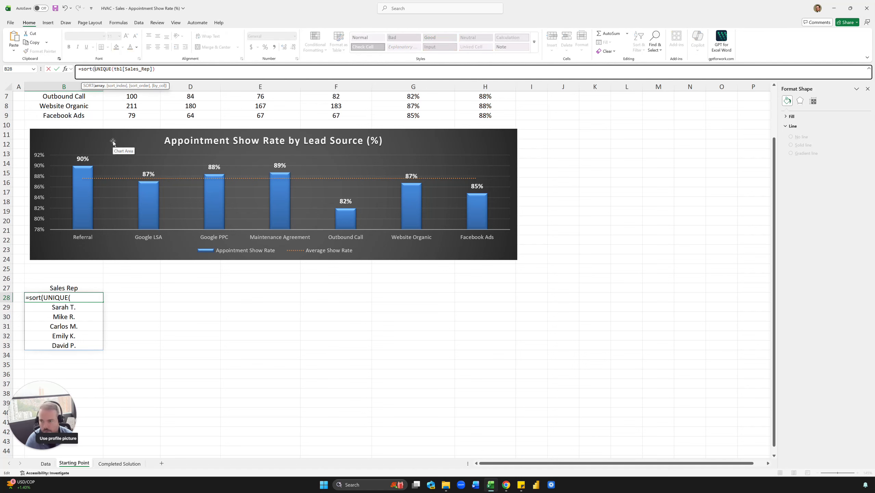
pyautogui.click(168, 75)
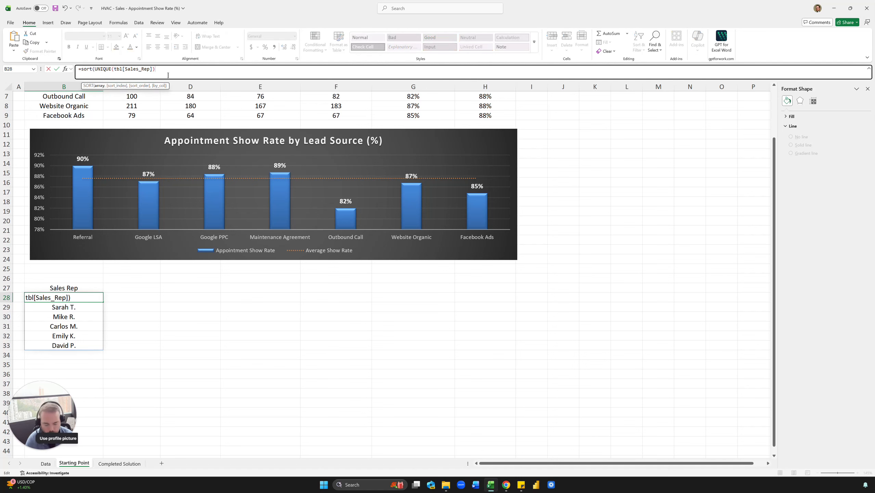
pyautogui.write(')')
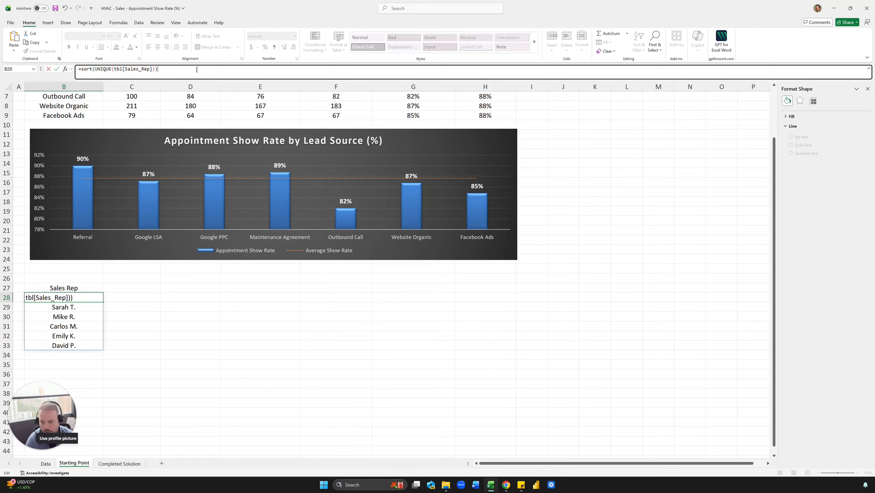
pyautogui.press('Return')
pyautogui.moveTo(94, 297); pyautogui.dragTo(93, 345)
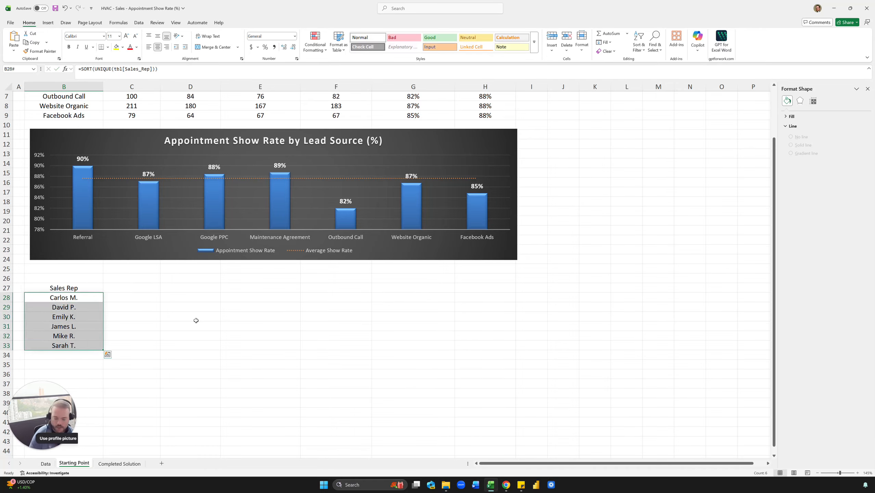
pyautogui.hotkey('ctrl', 'c')
pyautogui.click(164, 323)
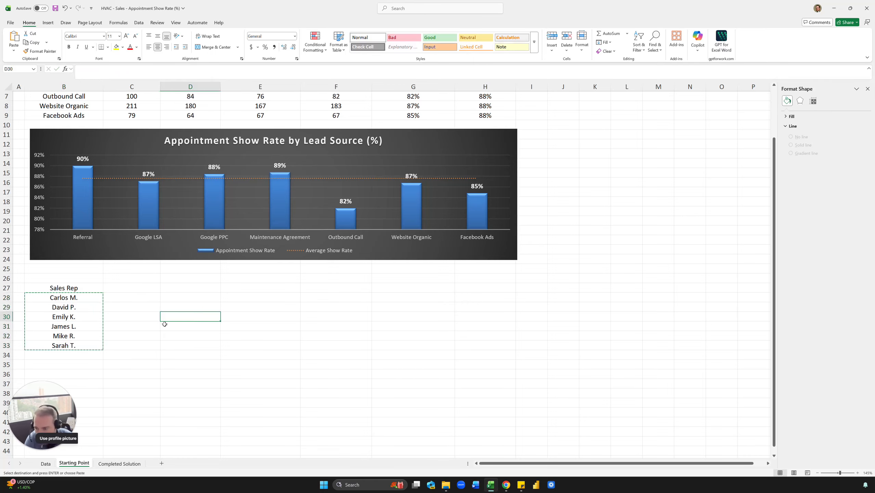
pyautogui.press('Escape')
pyautogui.click(118, 289)
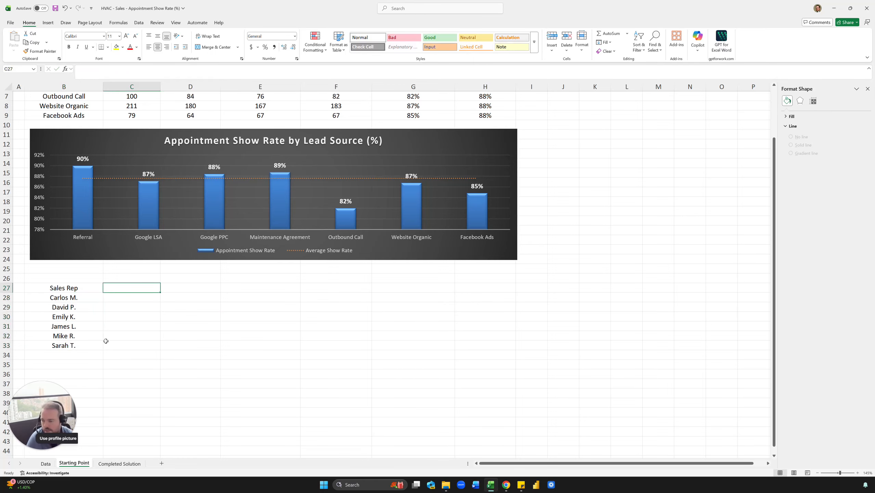
pyautogui.press('Right')
pyautogui.press('Down')
pyautogui.press('Down')
pyautogui.press('Down')
pyautogui.press('Down')
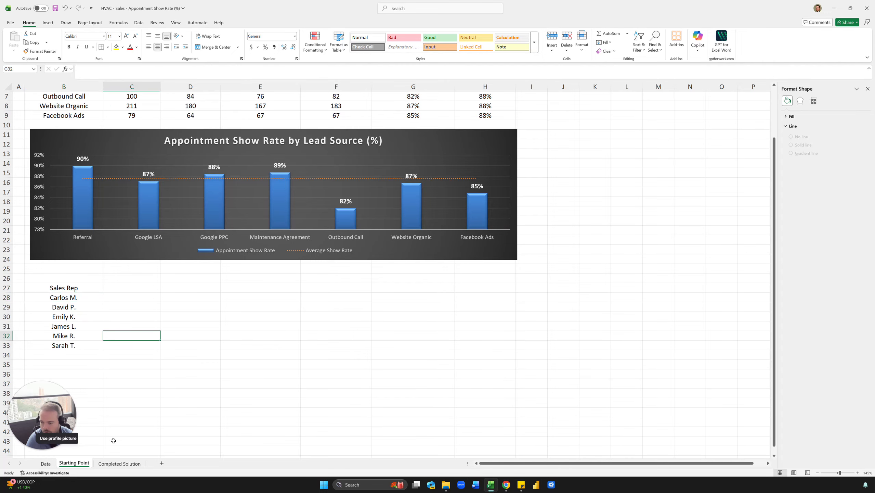
# Compare the lead source headers across row 30 of the Completed Solution sheet with its Lead_Source column.
pyautogui.scroll(2, 122, 354)
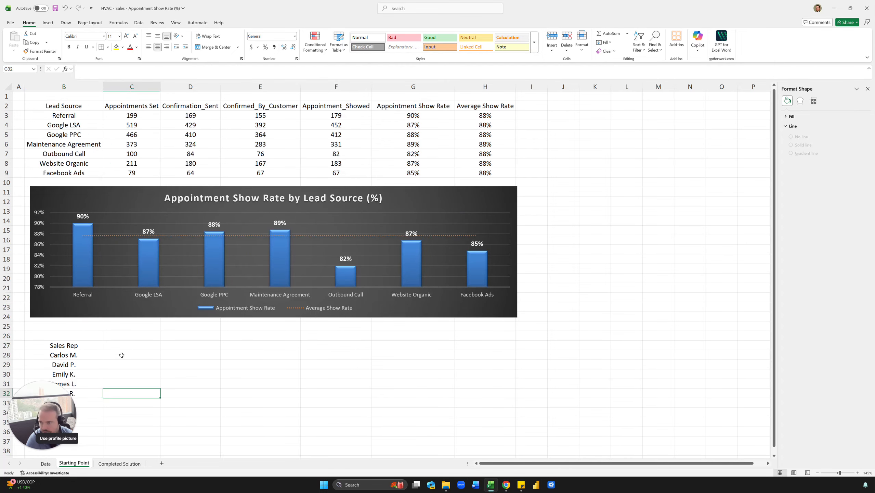
pyautogui.click(117, 463)
pyautogui.moveTo(128, 238); pyautogui.dragTo(507, 239)
pyautogui.scroll(4, 179, 269)
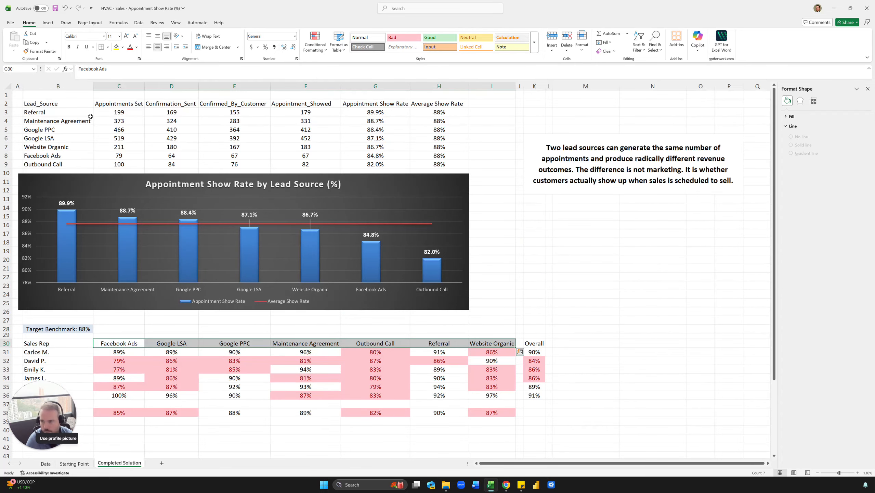
pyautogui.moveTo(52, 121); pyautogui.dragTo(51, 139)
pyautogui.click(52, 139)
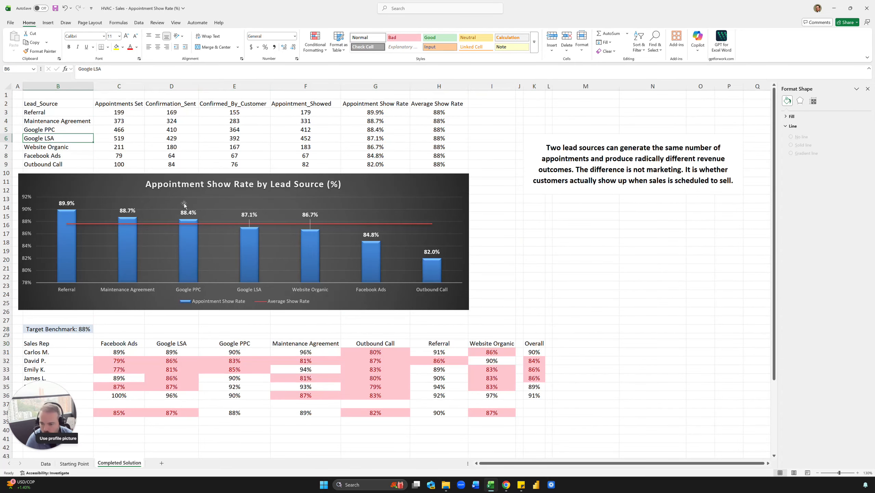
pyautogui.scroll(-2, 107, 207)
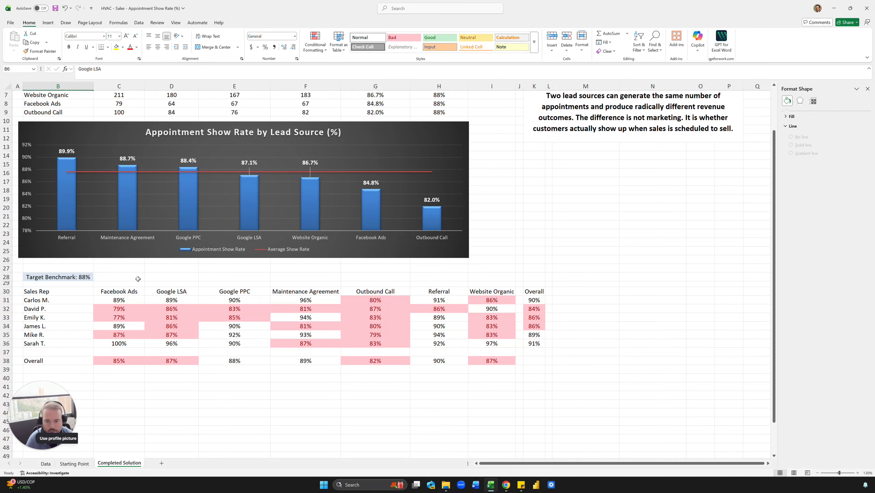
# List the unique lead sources on the Starting Point sheet by entering =UNIQUE(tbl[Lead_Source]) in cell D29.
pyautogui.click(75, 463)
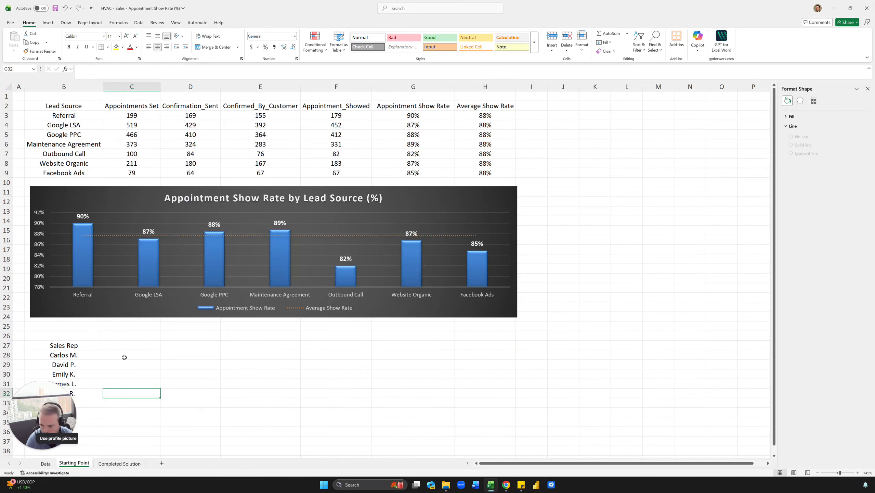
pyautogui.scroll(-1, 176, 359)
pyautogui.click(207, 282)
pyautogui.click(92, 290)
pyautogui.click(188, 290)
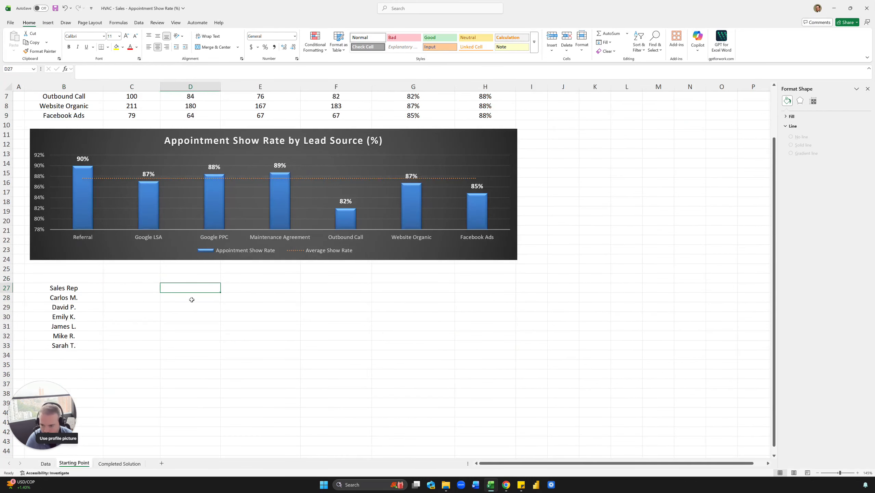
pyautogui.click(193, 306)
pyautogui.write('=uniq')
pyautogui.press('Tab')
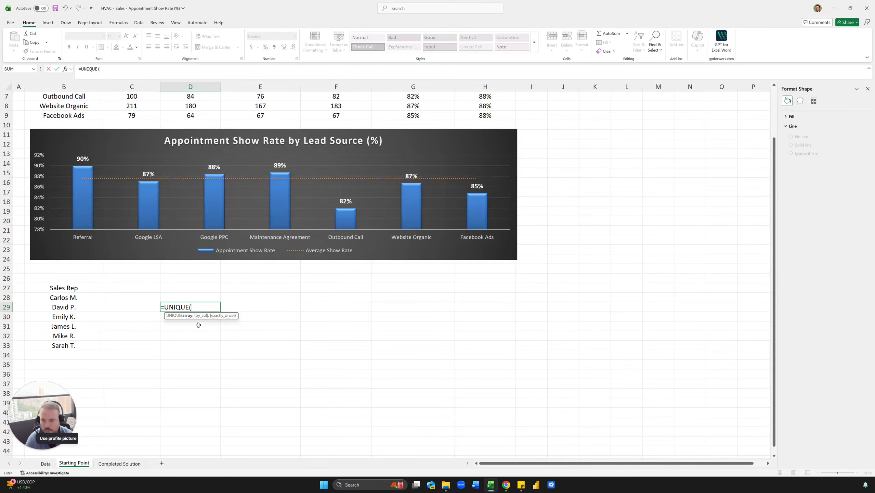
pyautogui.write('tbl[lea')
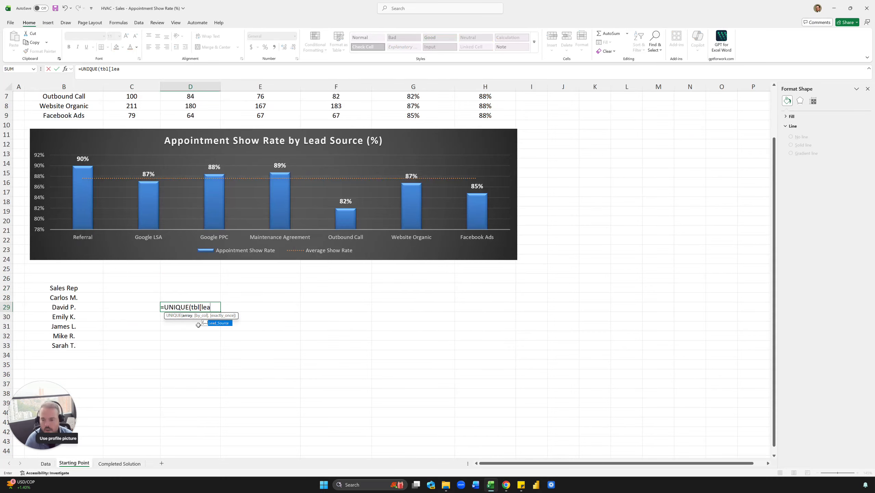
pyautogui.press('Tab')
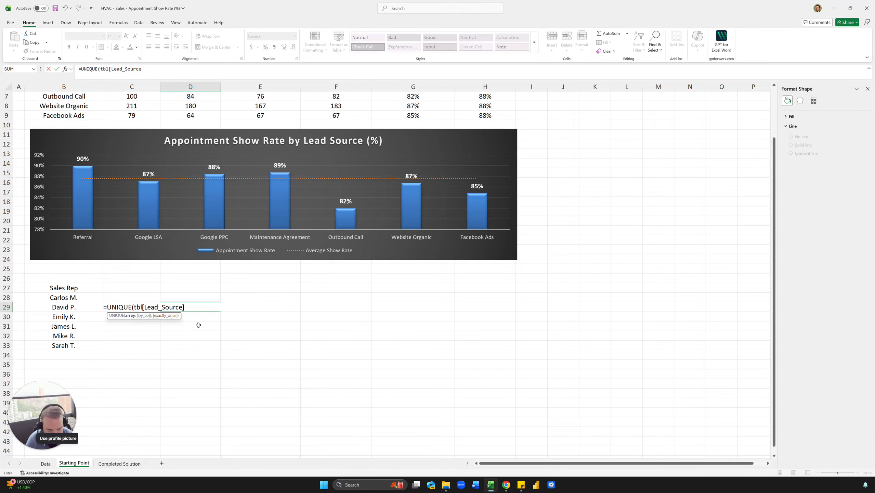
pyautogui.press('Return')
# Sort the lead source list alphabetically by changing the D29 formula to =SORT(UNIQUE(tbl[Lead_Source])).
pyautogui.press('Right')
pyautogui.press('Left')
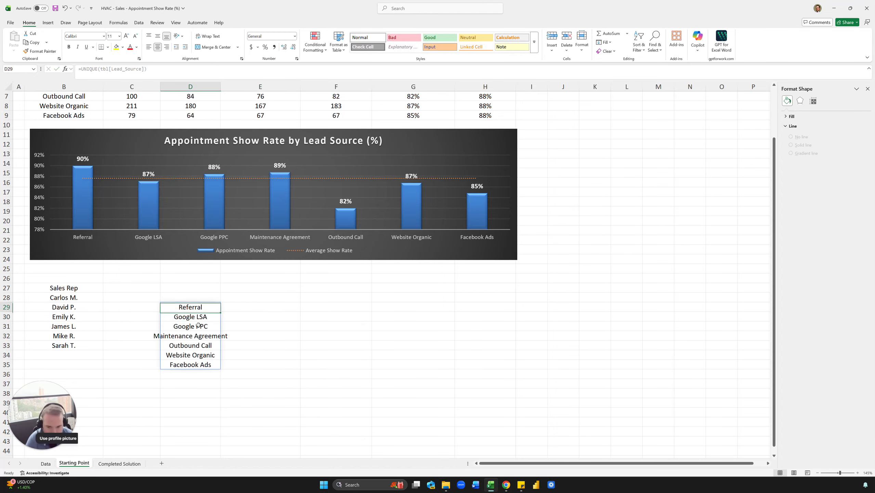
pyautogui.press('Up')
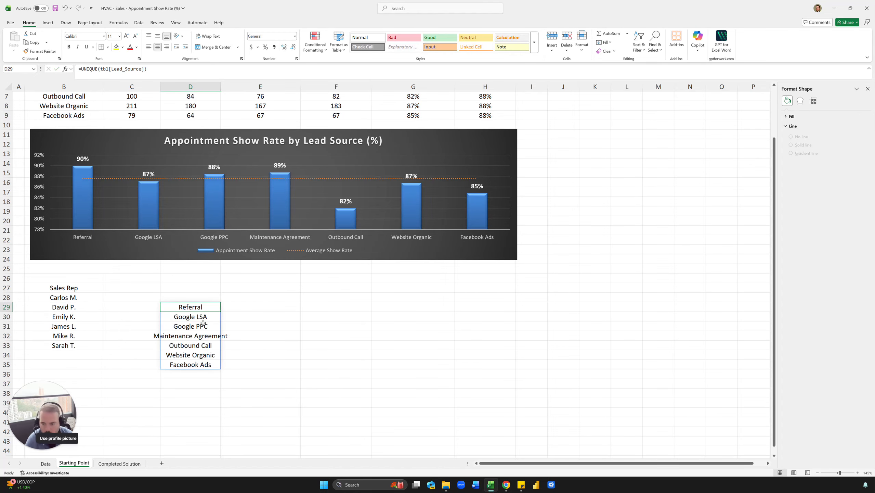
pyautogui.click(81, 69)
pyautogui.write('sort(')
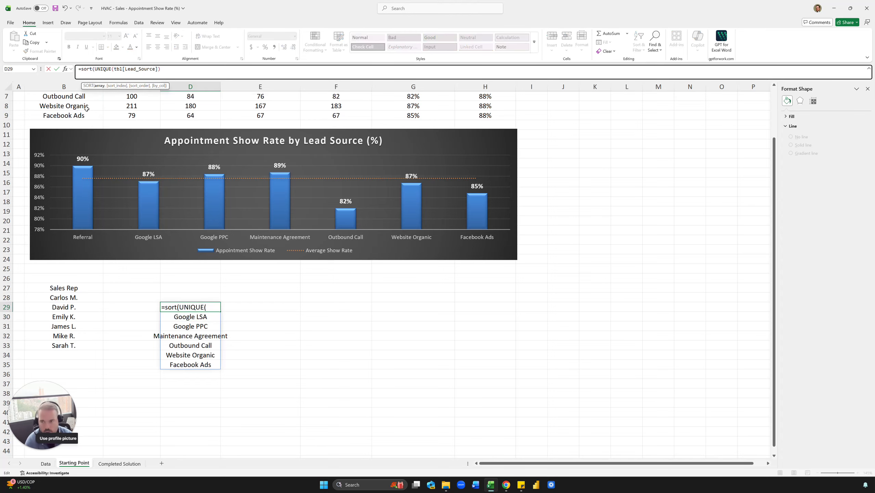
pyautogui.click(170, 76)
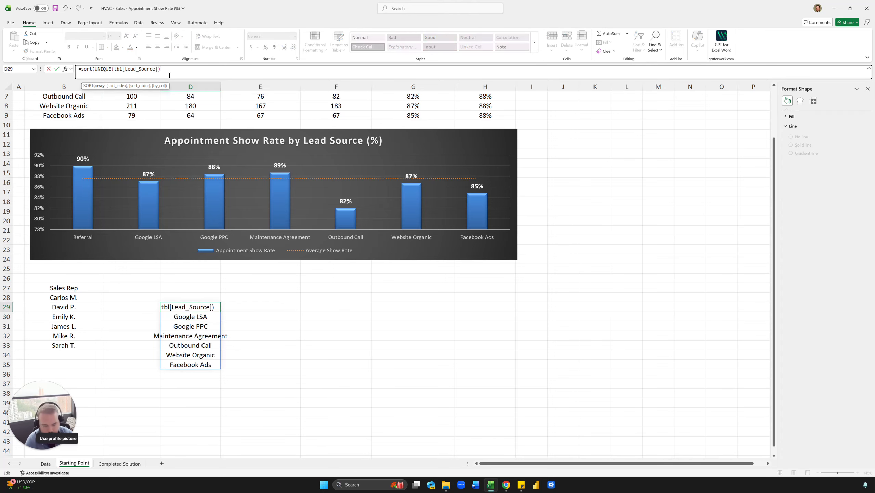
pyautogui.write(')')
pyautogui.press('Return')
pyautogui.moveTo(208, 306); pyautogui.dragTo(195, 364)
pyautogui.click(190, 326)
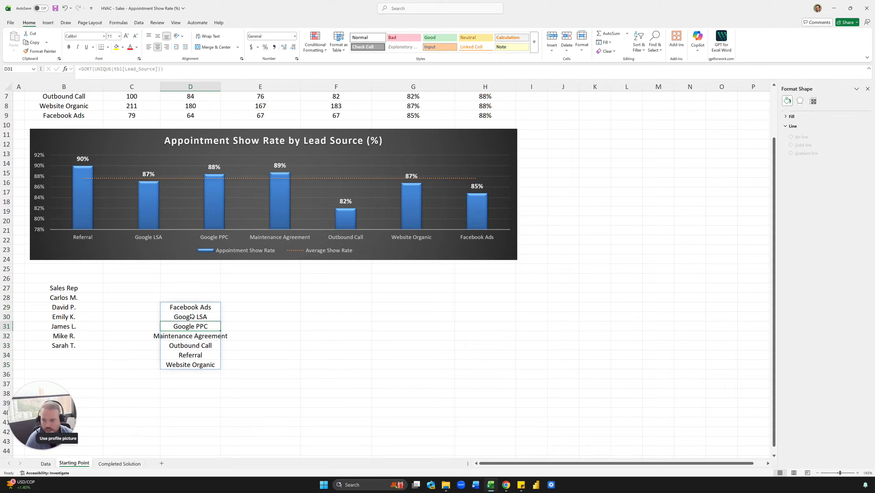
# Try moving the lead source formula from D29 to C27, and undo the move.
pyautogui.click(192, 308)
pyautogui.moveTo(176, 301); pyautogui.dragTo(105, 288)
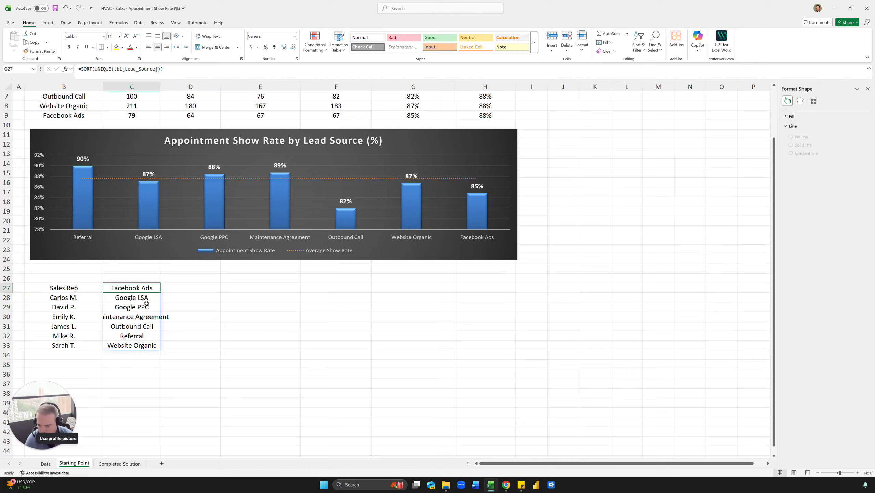
pyautogui.hotkey('ctrl', 'z')
# Replace the lead source formula in D29:D35 with its static values by copying and pasting values in place.
pyautogui.click(237, 321)
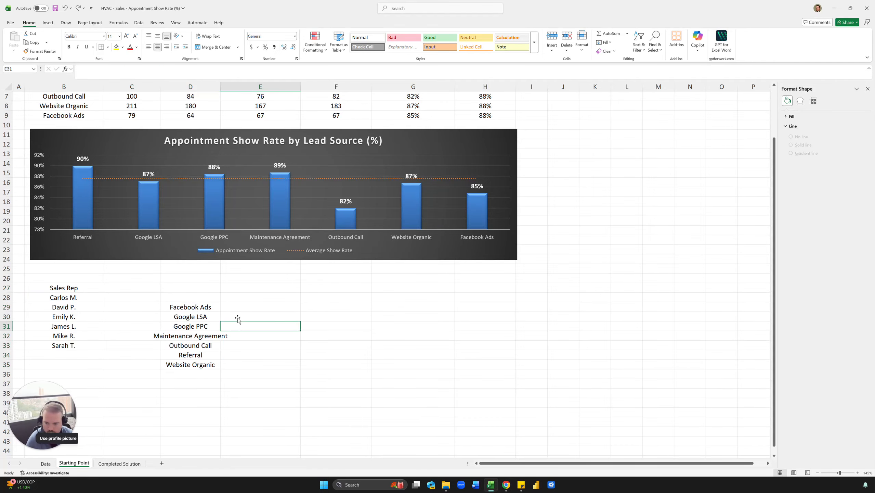
pyautogui.moveTo(188, 308); pyautogui.dragTo(189, 361)
pyautogui.hotkey('ctrl', 'c')
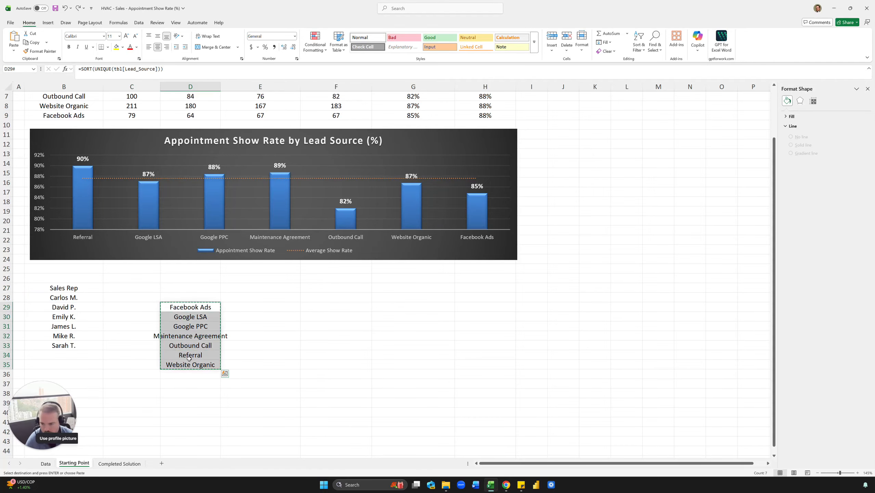
pyautogui.hotkey('ctrl', 'shift', 'v')
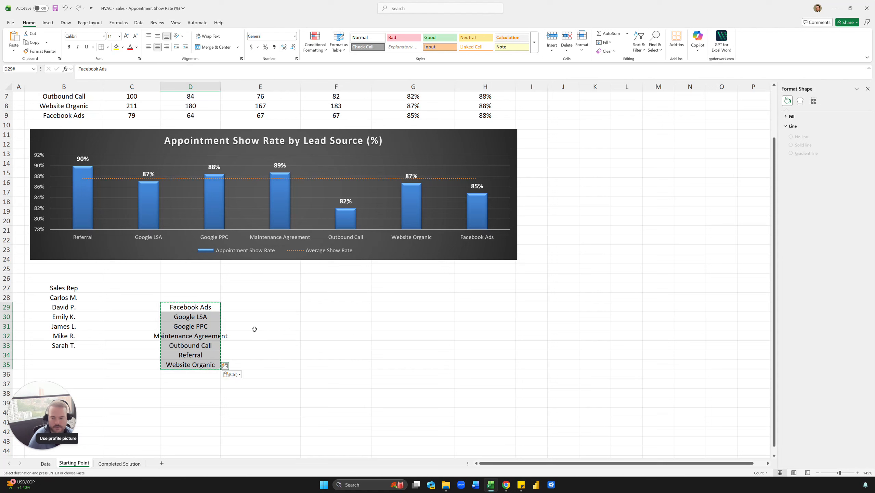
pyautogui.click(254, 332)
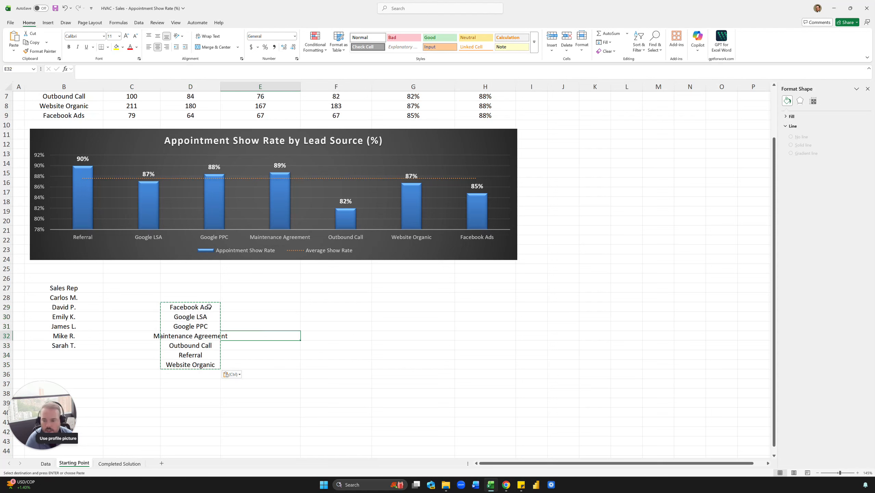
# Try moving only the Facebook Ads cell from D29 to C27, and return it to D29.
pyautogui.click(209, 306)
pyautogui.moveTo(189, 312); pyautogui.dragTo(131, 295)
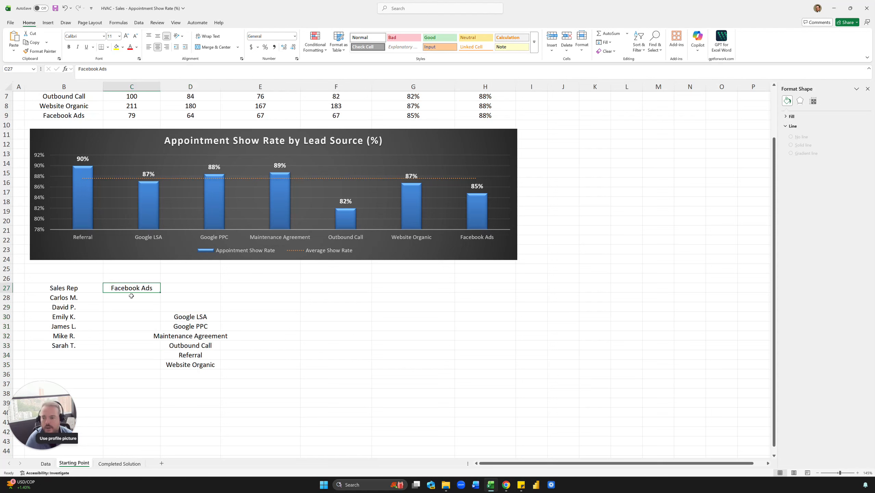
pyautogui.click(202, 314)
pyautogui.moveTo(202, 315); pyautogui.dragTo(179, 319)
pyautogui.click(232, 305)
pyautogui.click(177, 287)
pyautogui.click(148, 291)
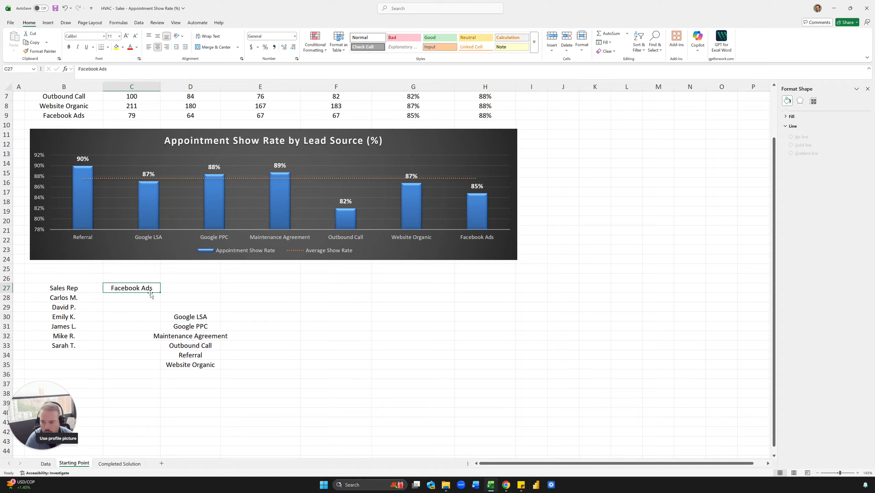
pyautogui.moveTo(150, 293); pyautogui.dragTo(178, 310)
pyautogui.moveTo(308, 332); pyautogui.dragTo(305, 329)
# Copy the lead source names in D29:D35 and paste them transposed across row 27, starting at C27.
pyautogui.moveTo(193, 308); pyautogui.dragTo(192, 363)
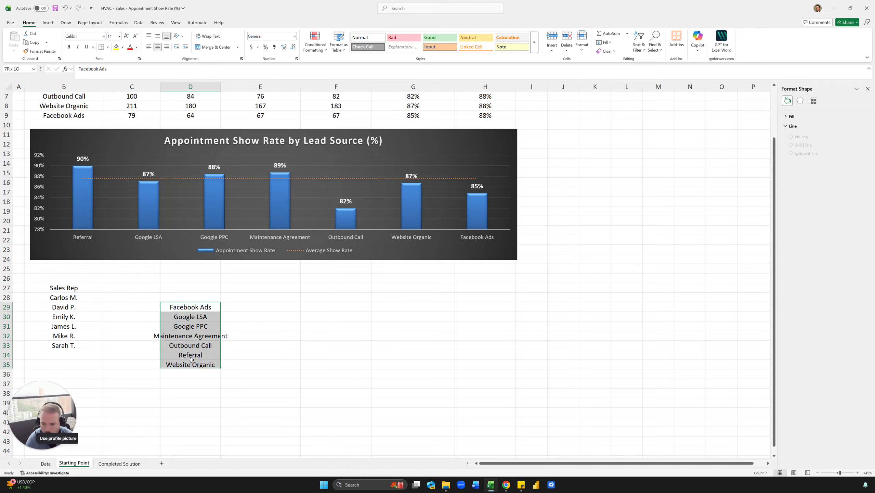
pyautogui.hotkey('ctrl', 'c')
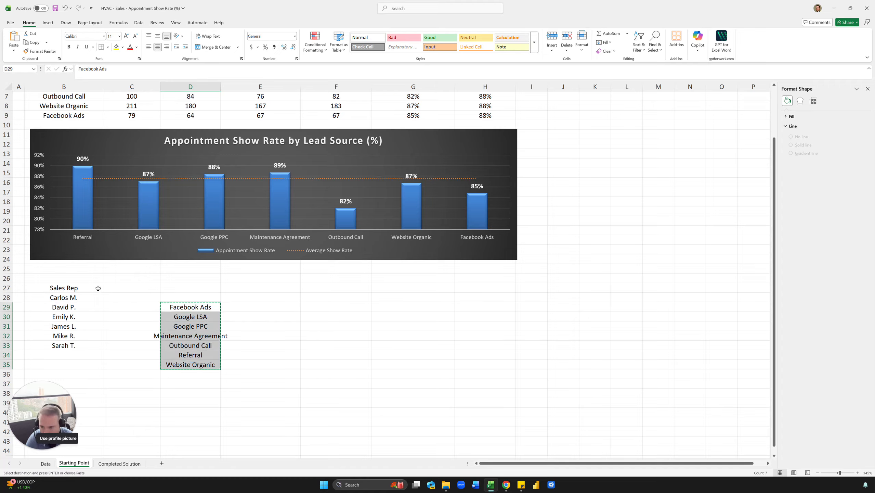
pyautogui.click(120, 288)
pyautogui.rightClick(121, 290)
pyautogui.press('s')
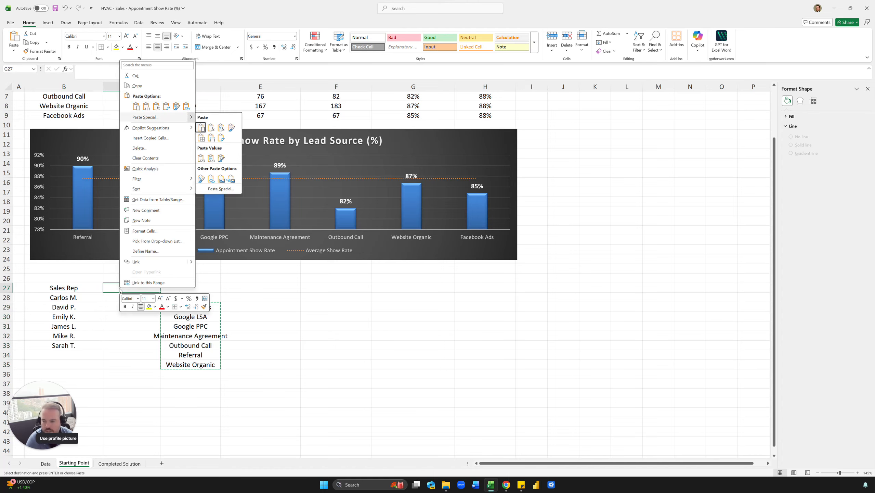
pyautogui.press('t')
pyautogui.click(249, 299)
# Delete the leftover vertical lead source list below the Google LSA header, clearing D28:D35.
pyautogui.moveTo(196, 299); pyautogui.dragTo(189, 364)
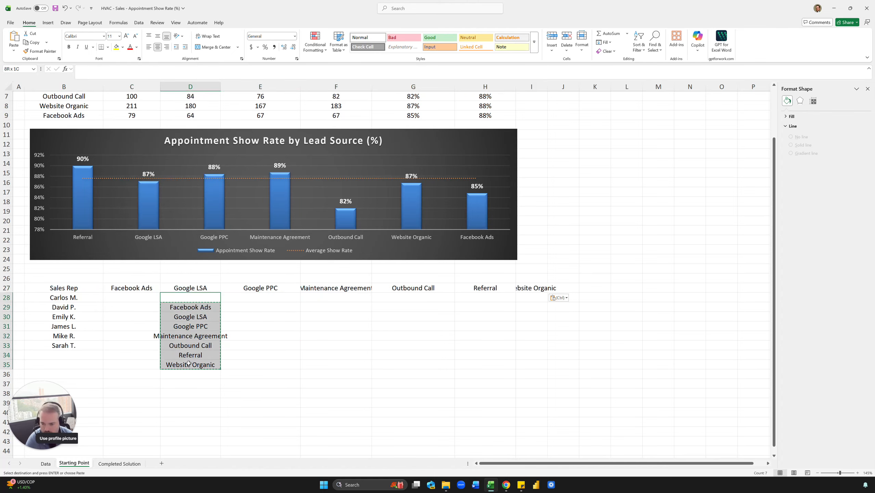
pyautogui.press('Delete')
pyautogui.click(242, 340)
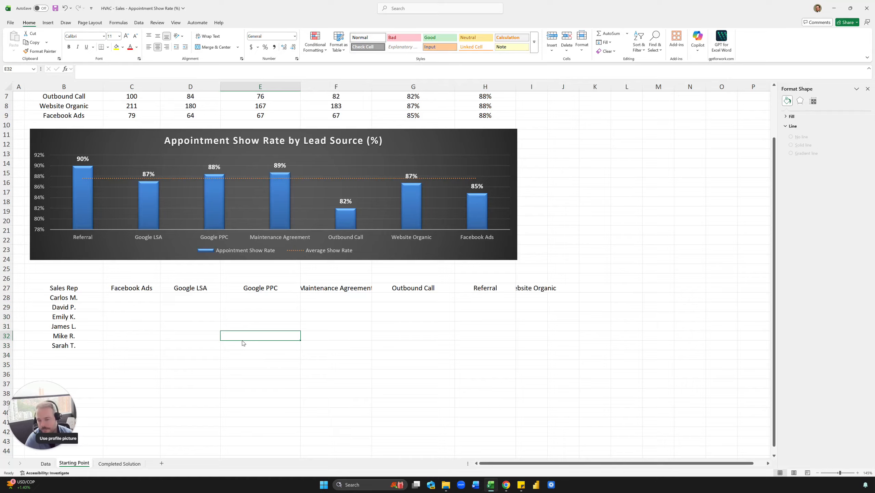
# Autofit the width of column I to the Website Organic header.
pyautogui.moveTo(451, 329); pyautogui.dragTo(486, 327)
pyautogui.click(527, 278)
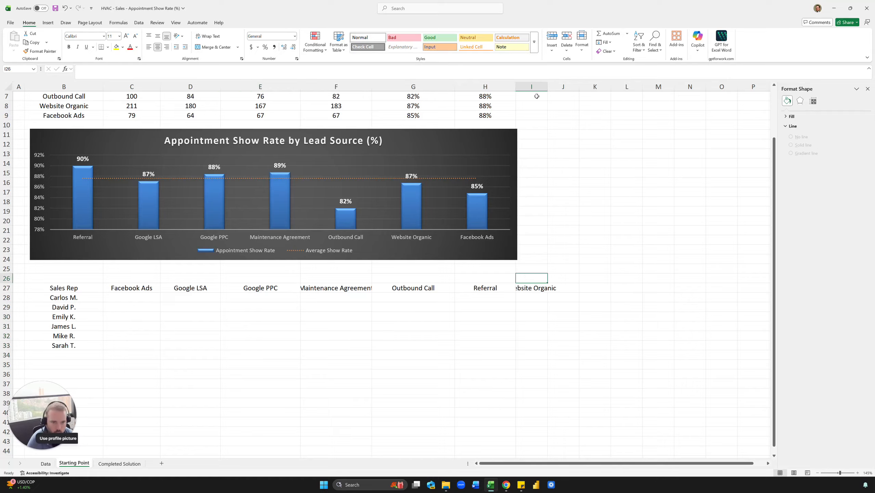
pyautogui.doubleClick(548, 86)
# Start a COUNTIFS formula in C28 with the Data sheet's Appointment_Showed column as the first criteria range.
pyautogui.click(154, 298)
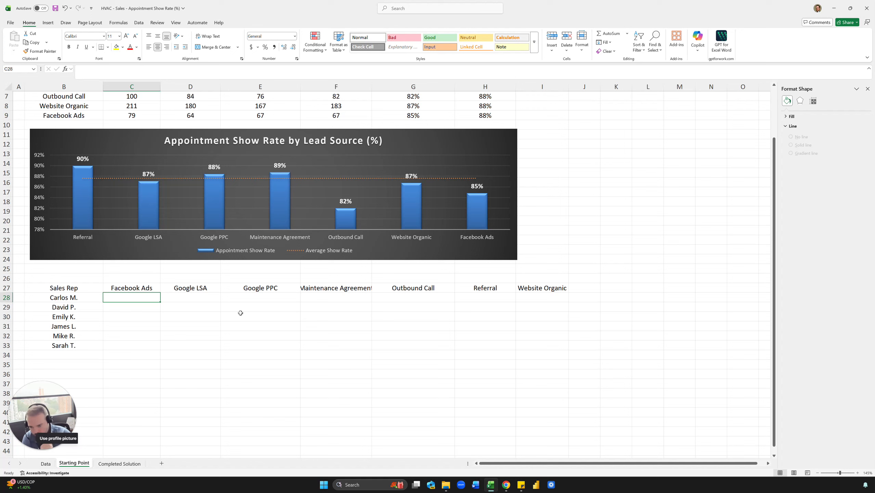
pyautogui.write('=')
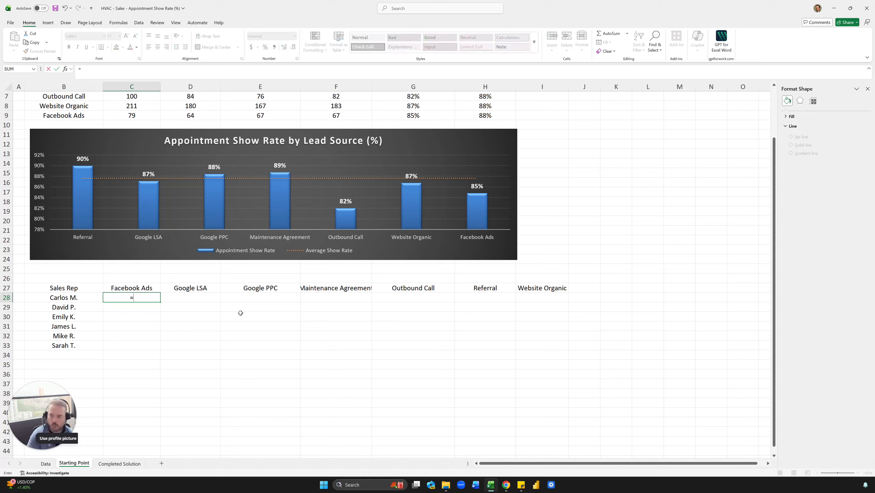
pyautogui.write('countifs')
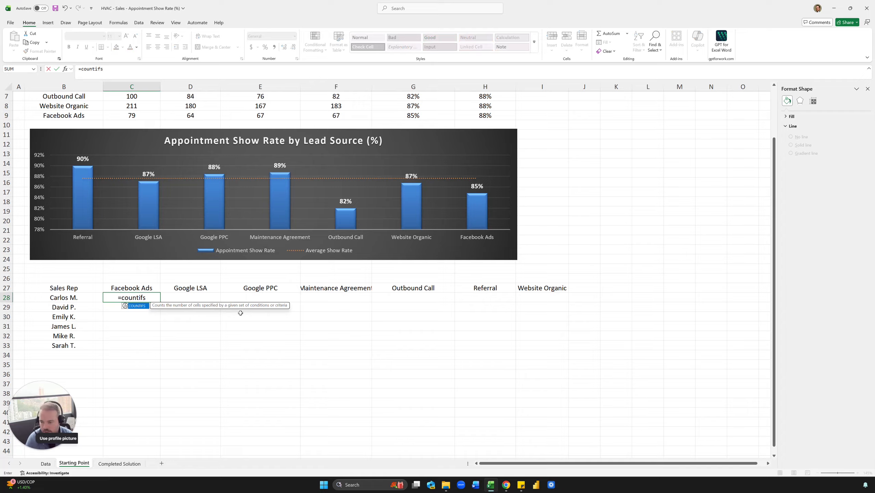
pyautogui.press('Tab')
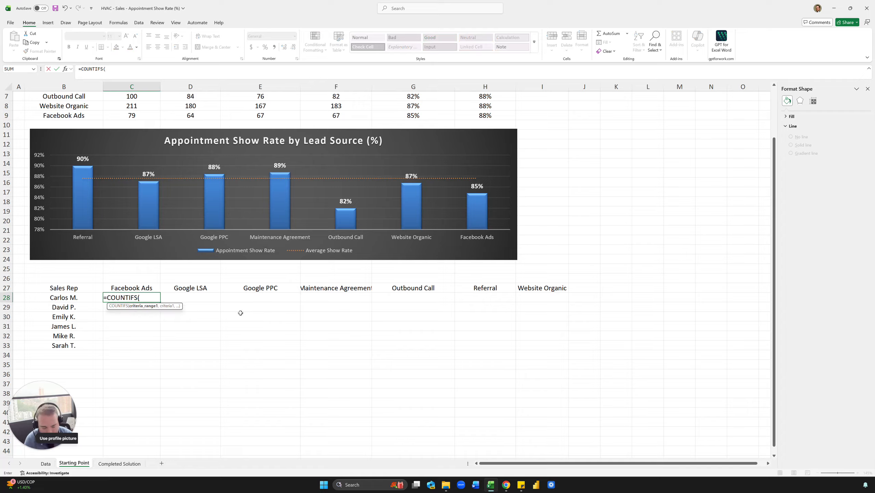
pyautogui.click(49, 465)
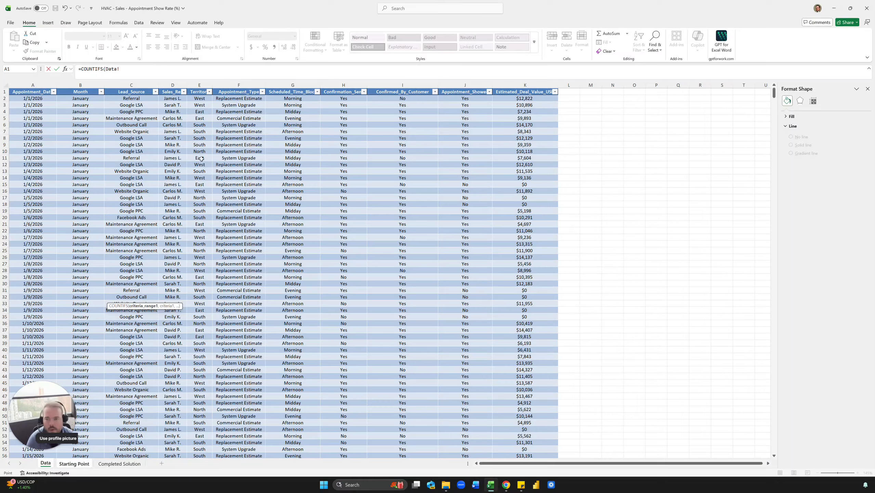
pyautogui.click(131, 92)
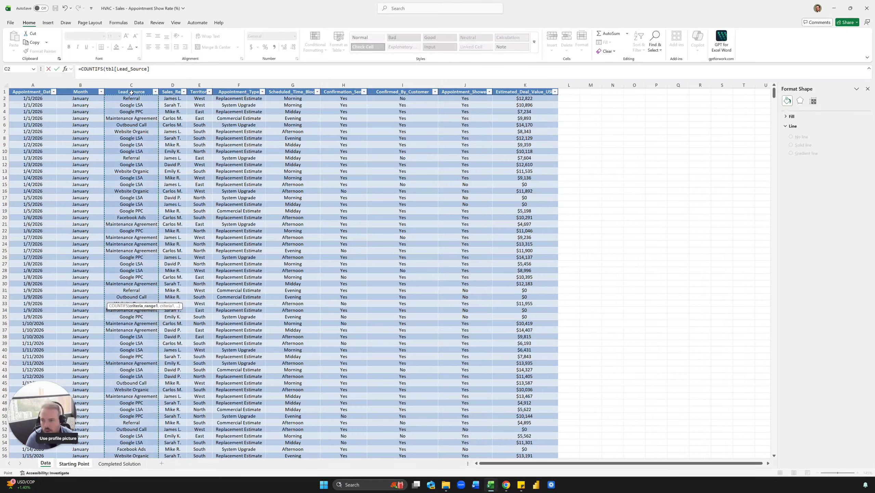
pyautogui.click(173, 91)
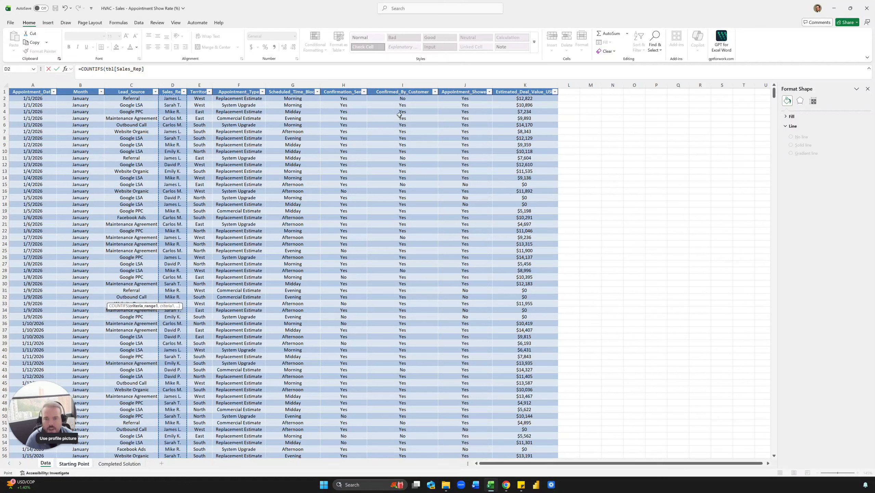
pyautogui.click(474, 90)
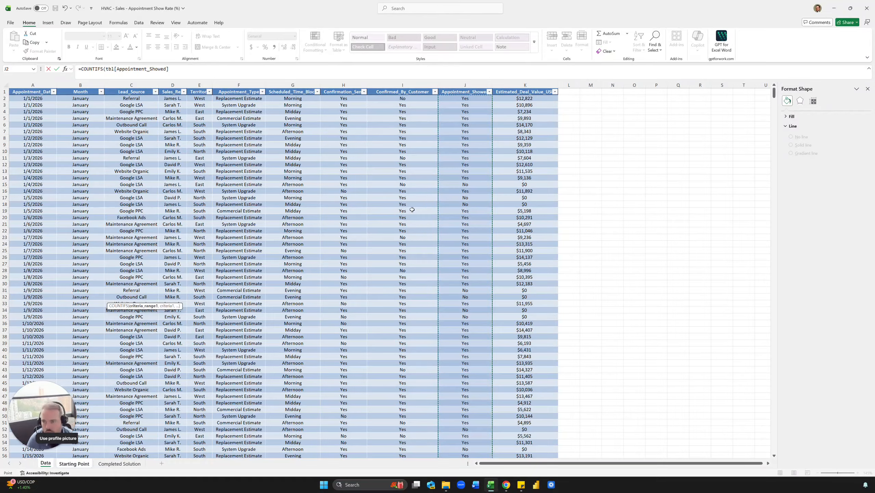
# Add "yes" as the first criterion of the COUNTIFS formula and the Data sheet's Sales_Rep column as the second criteria range.
pyautogui.click(210, 76)
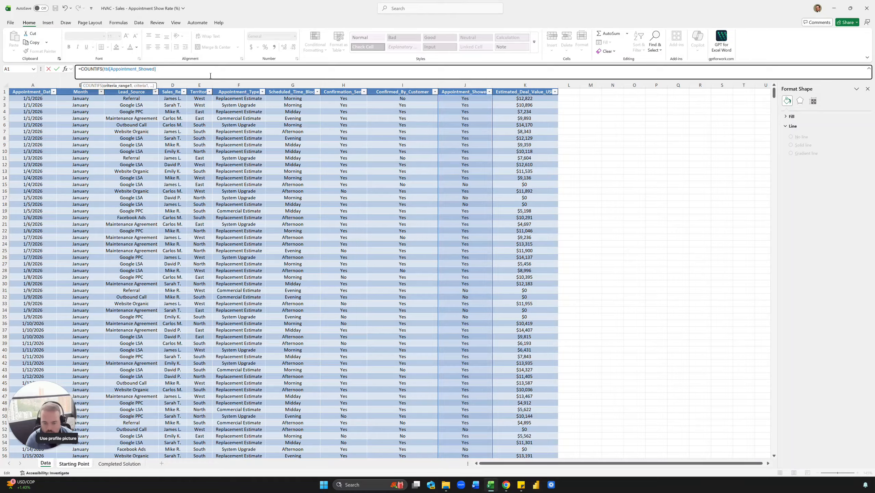
pyautogui.write(',"yes')
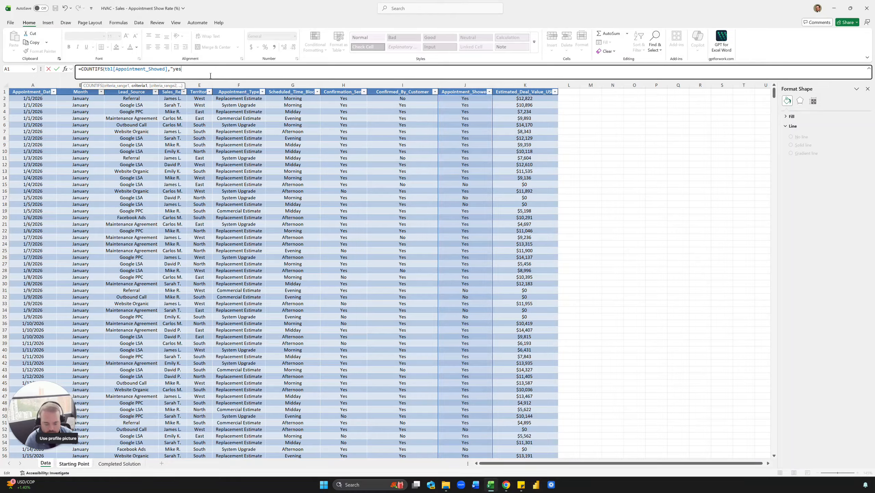
pyautogui.write('",')
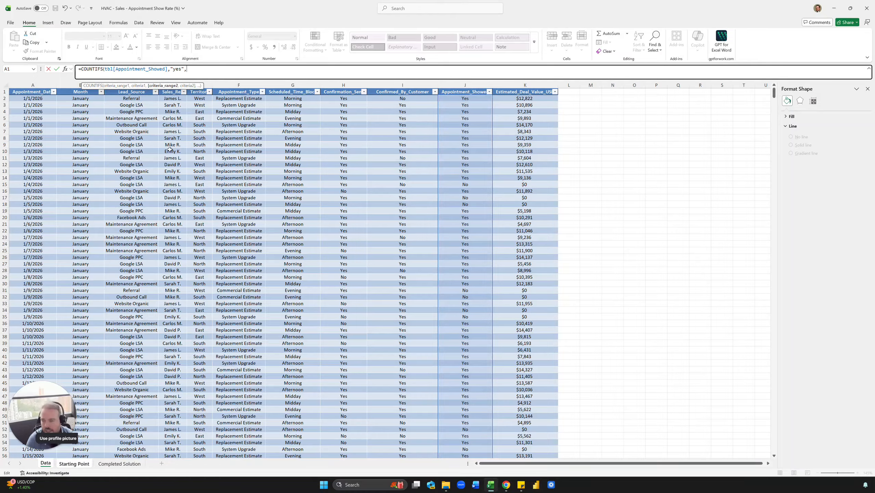
pyautogui.click(170, 91)
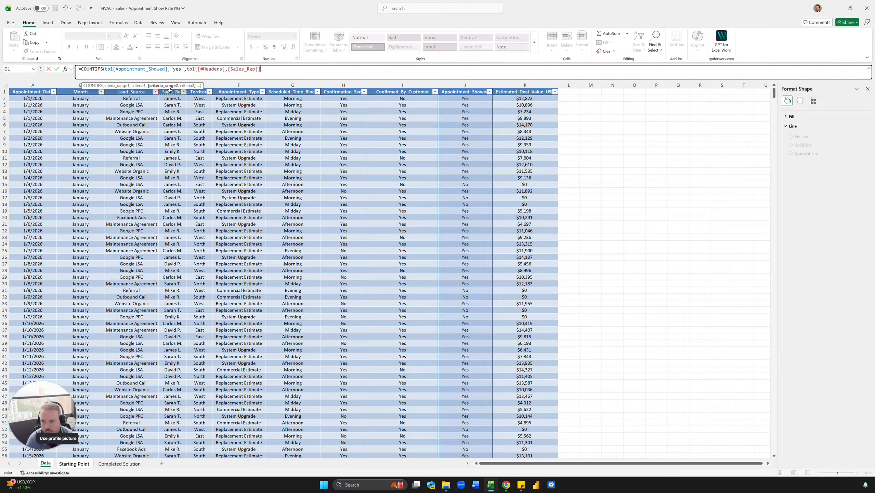
pyautogui.click(169, 88)
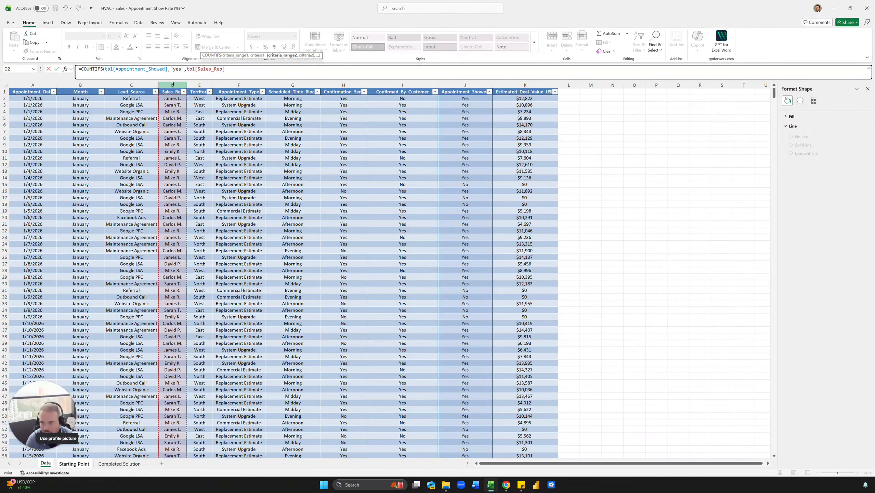
pyautogui.moveTo(186, 69); pyautogui.dragTo(225, 69)
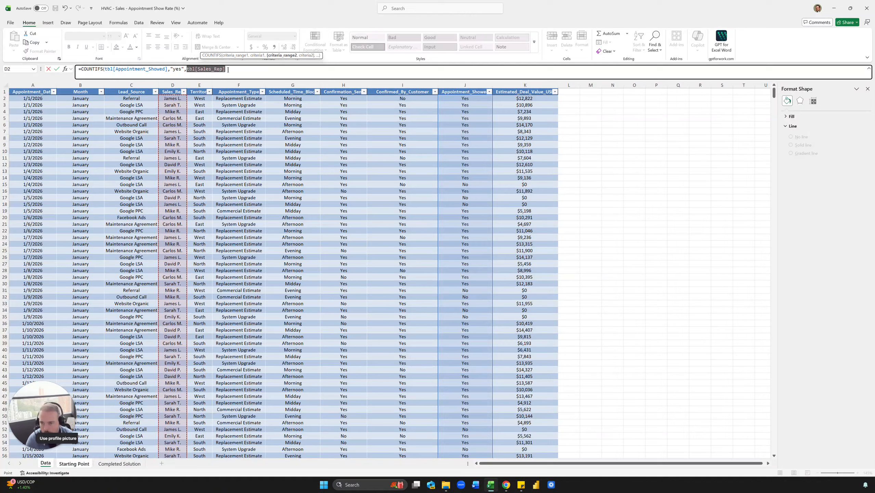
pyautogui.press('Right')
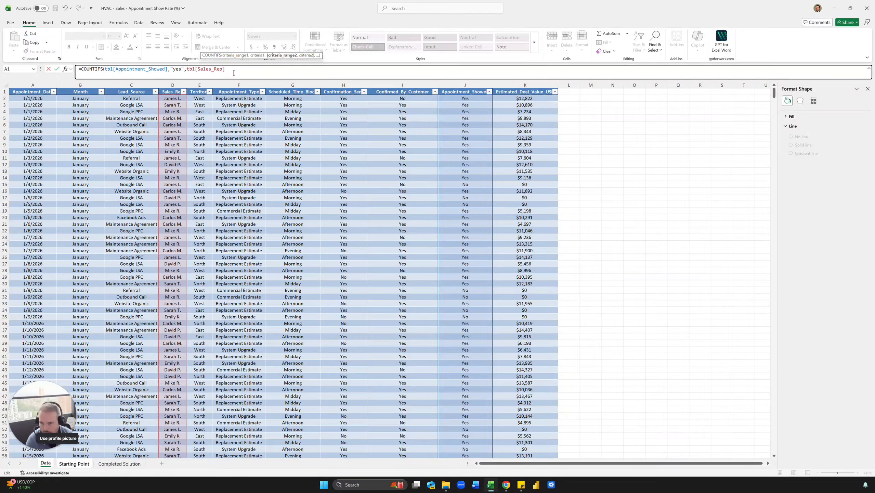
pyautogui.write(',')
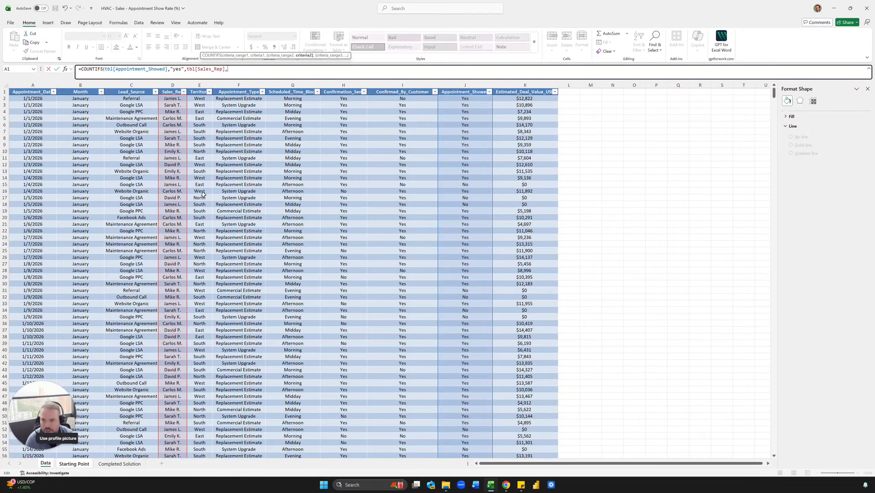
# Set the Sales_Rep criterion to b28 of the Starting Point sheet, without the sheet name prefix.
pyautogui.click(75, 463)
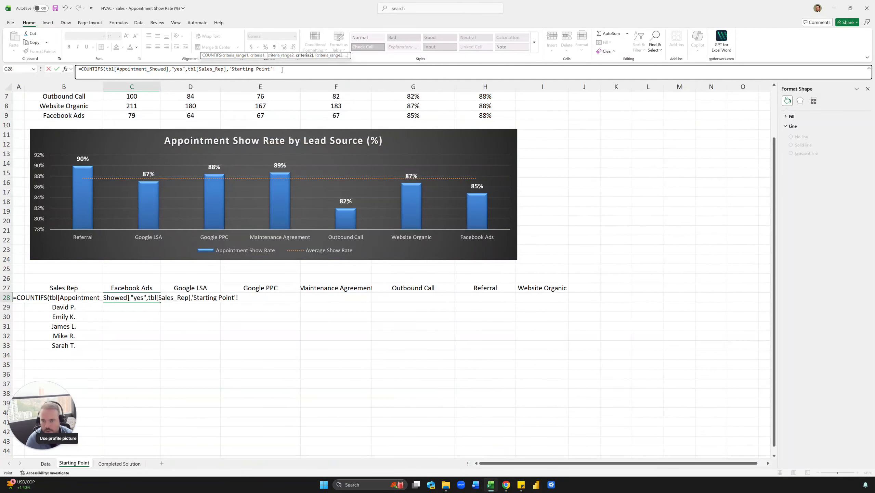
pyautogui.moveTo(281, 70); pyautogui.dragTo(230, 68)
pyautogui.write('b28')
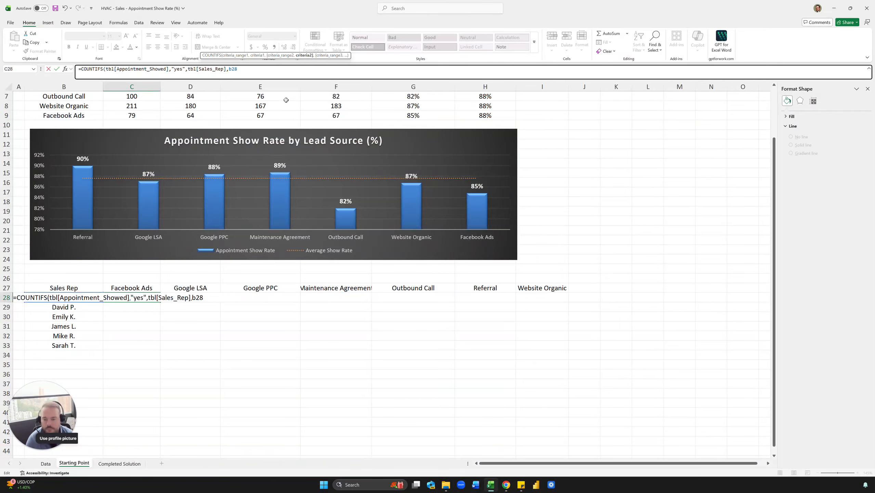
pyautogui.write(',')
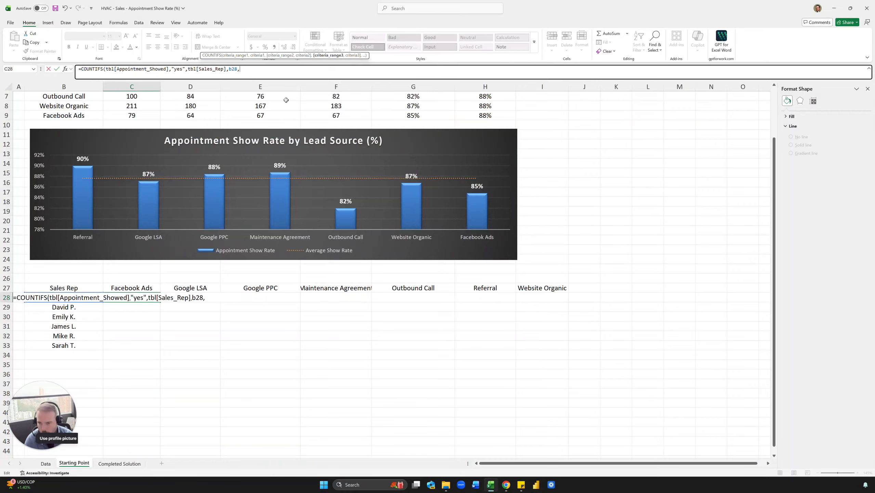
pyautogui.write('tbl')
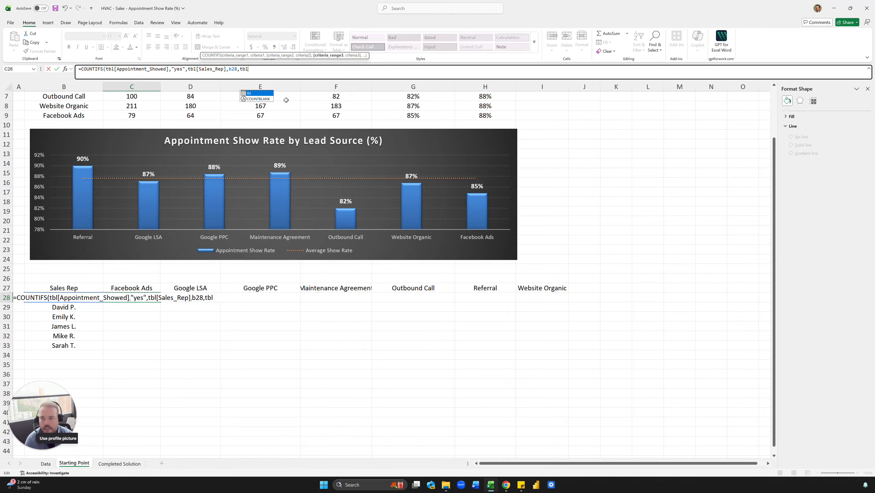
pyautogui.write('[lea')
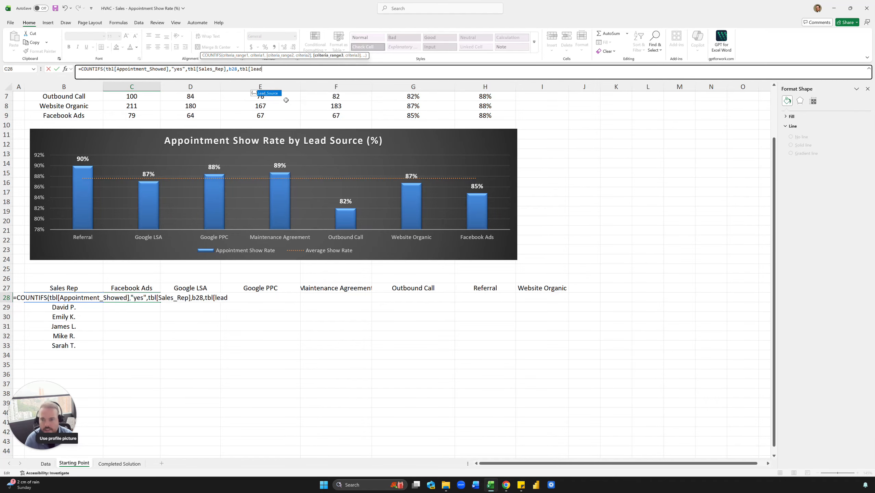
pyautogui.write('d')
# Add tbl[Lead_Source] as the third criteria range with the C27 header as its criterion, and enter the formula in C28.
pyautogui.press('Tab')
pyautogui.write('],')
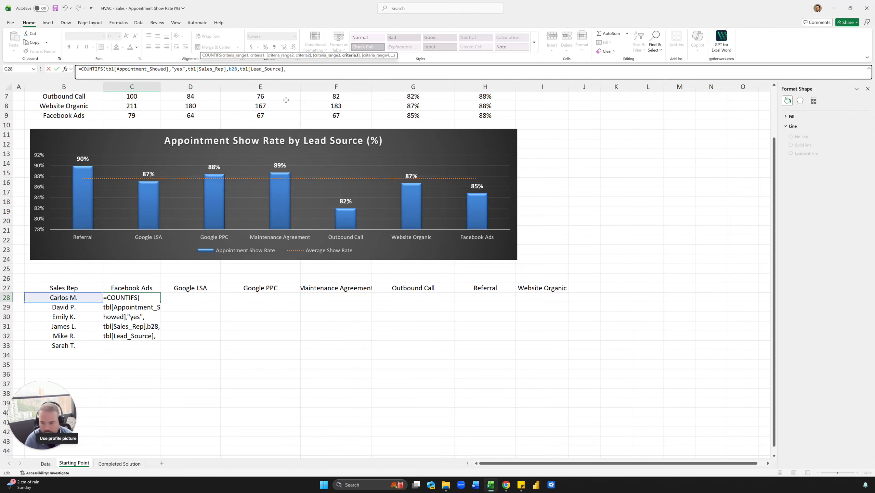
pyautogui.click(151, 287)
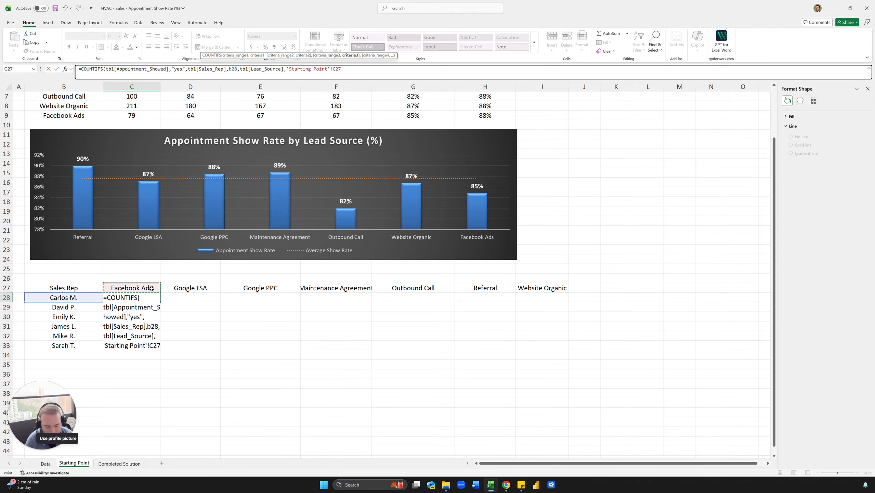
pyautogui.press('Return')
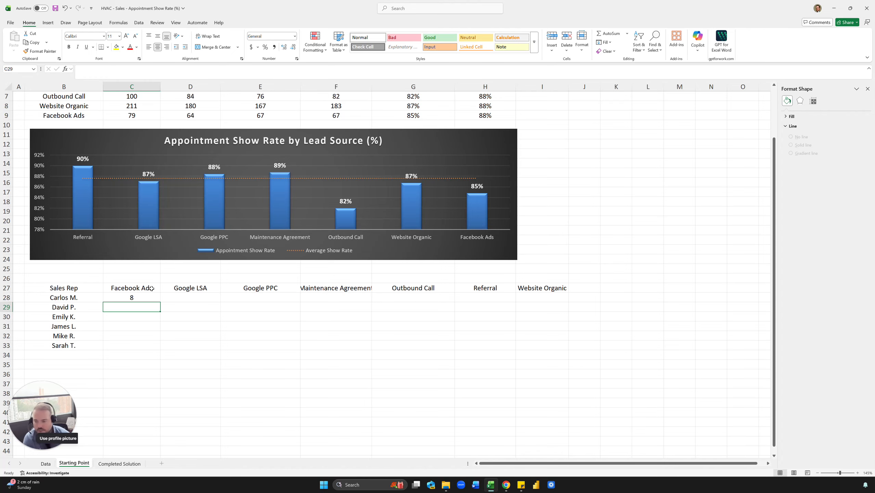
# Extend the C28 formula with a division sign followed by a copy of its own COUNTIFS expression.
pyautogui.click(145, 364)
pyautogui.click(133, 374)
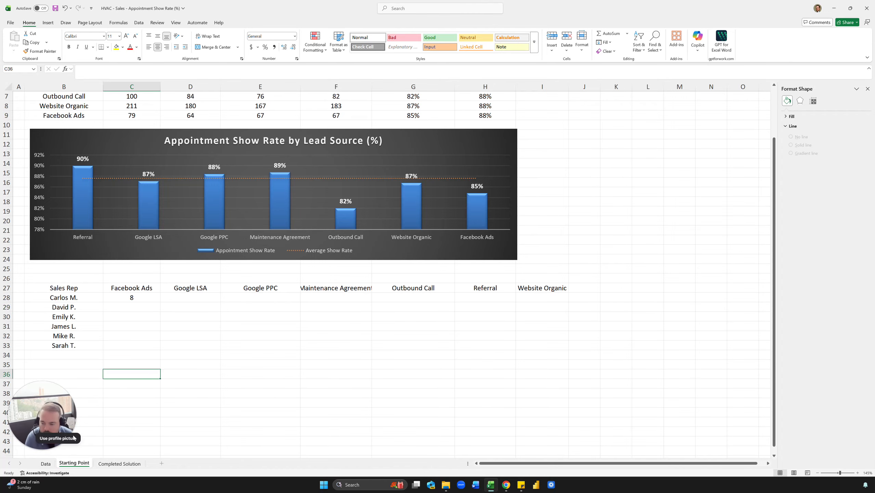
pyautogui.click(133, 297)
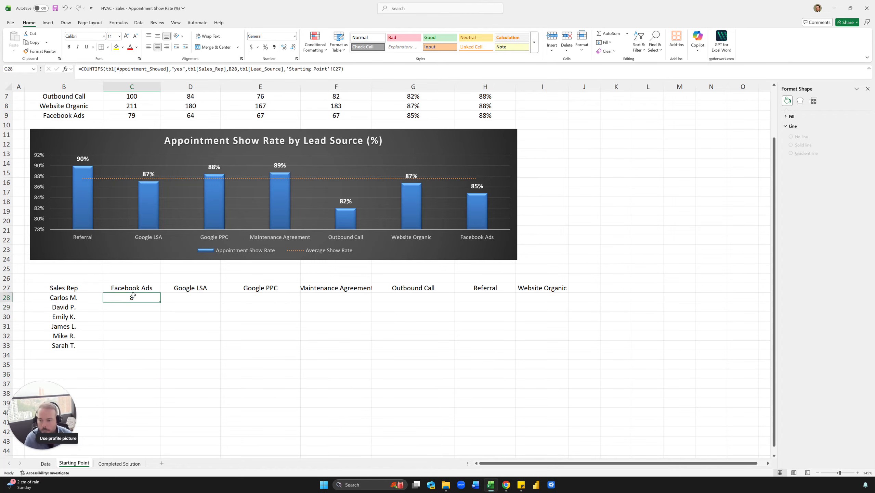
pyautogui.press('F2')
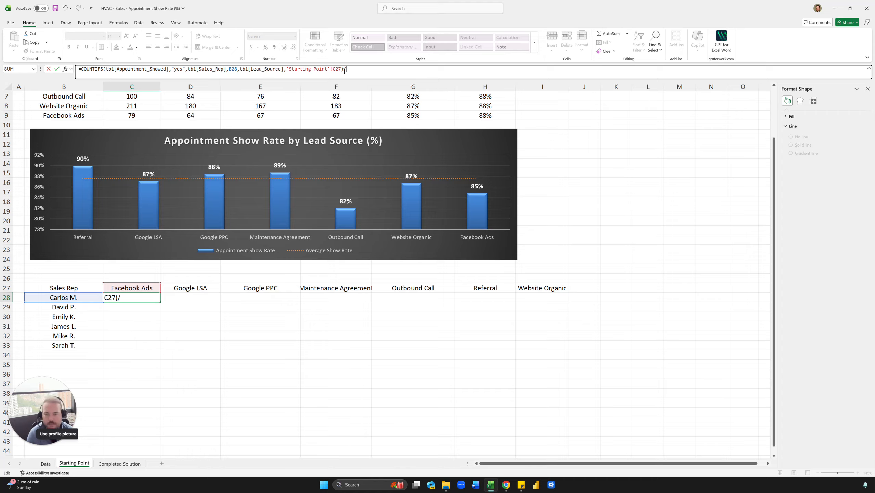
pyautogui.moveTo(342, 70); pyautogui.dragTo(107, 74)
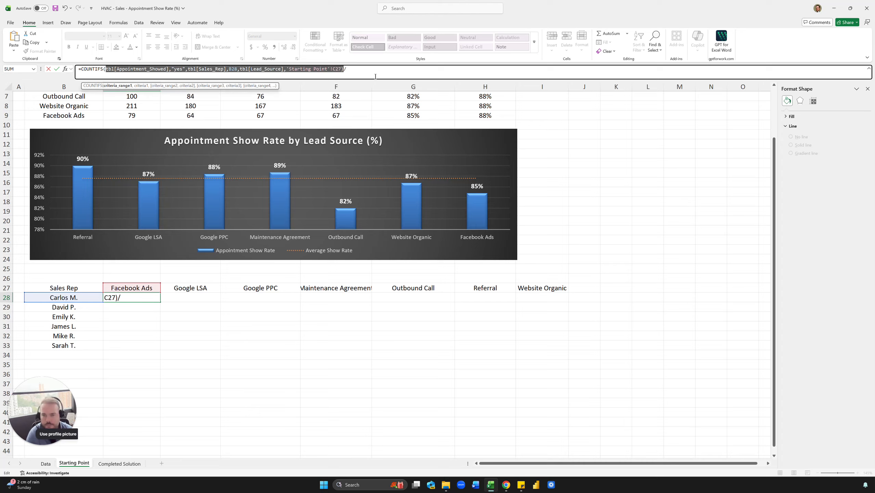
pyautogui.click(320, 73)
pyautogui.moveTo(343, 70); pyautogui.dragTo(82, 74)
pyautogui.hotkey('ctrl', 'c')
pyautogui.click(355, 74)
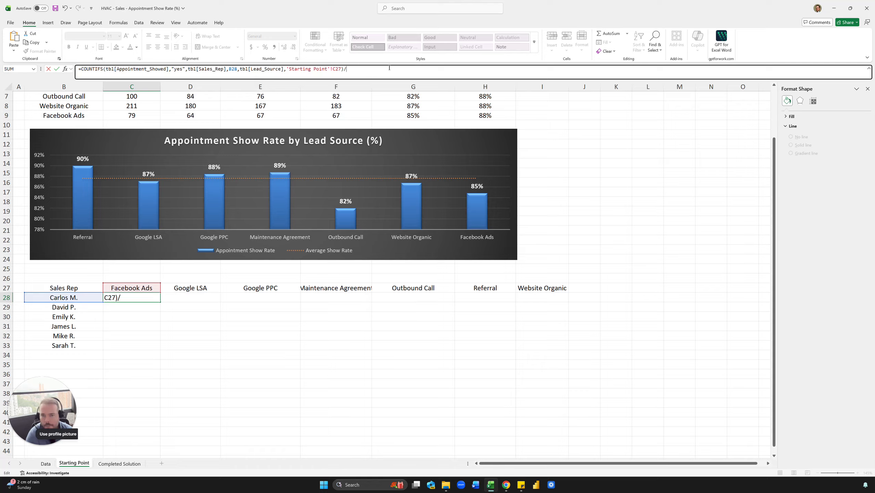
pyautogui.hotkey('ctrl', 'v')
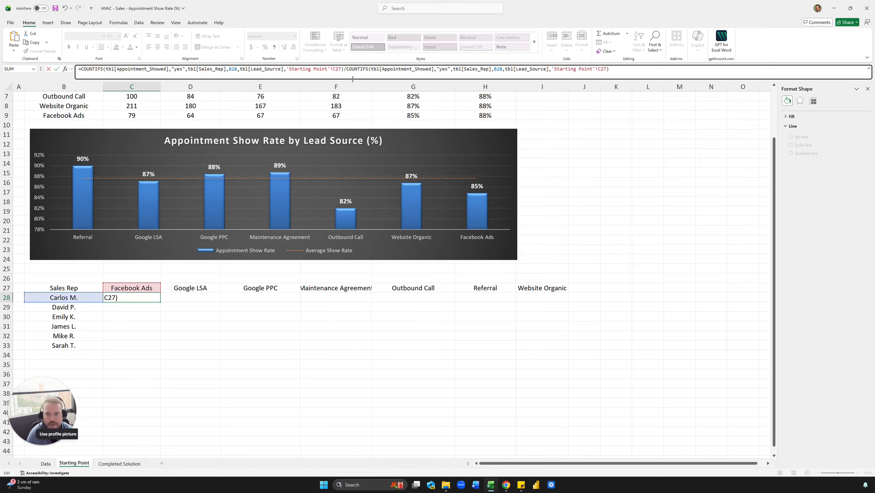
# Remove the tbl[Appointment_Showed],"yes" condition from the denominator COUNTIFS in C28 and enter the formula.
pyautogui.click(377, 73)
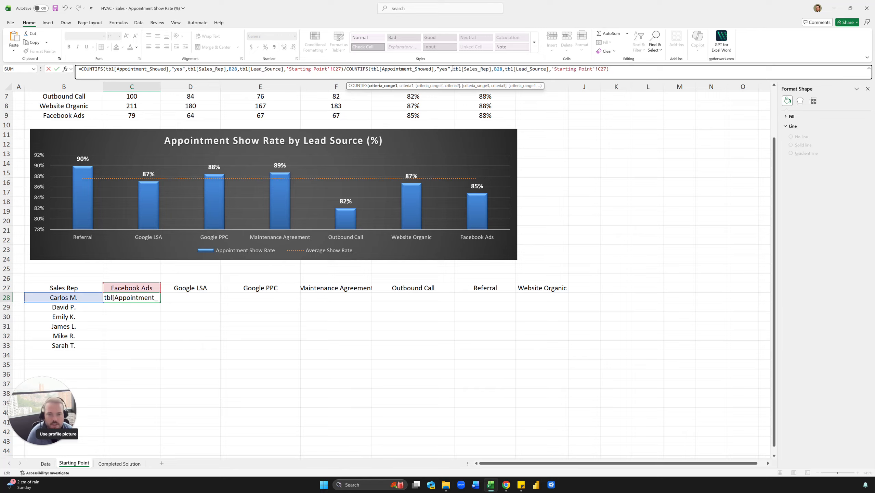
pyautogui.moveTo(453, 69); pyautogui.dragTo(370, 70)
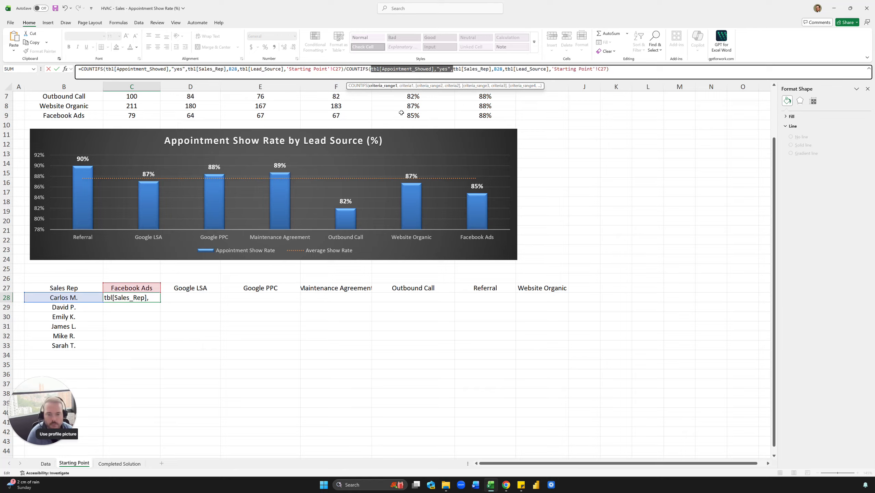
pyautogui.press('Delete')
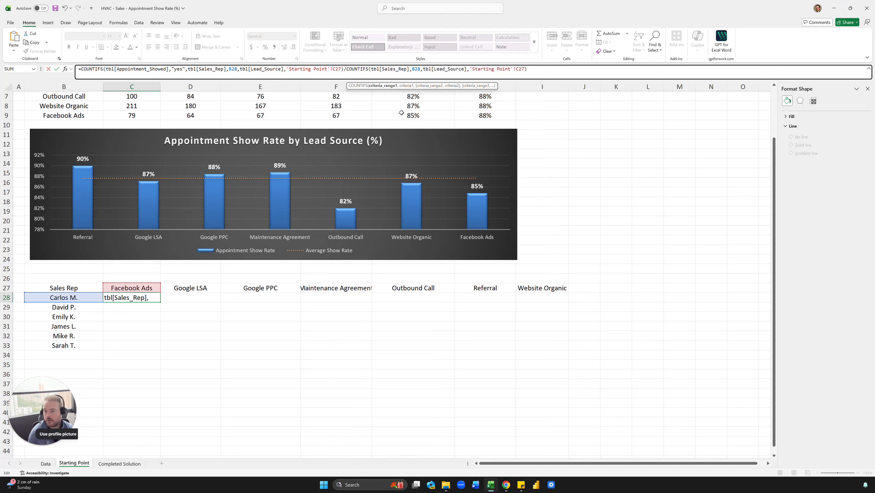
pyautogui.press('Return')
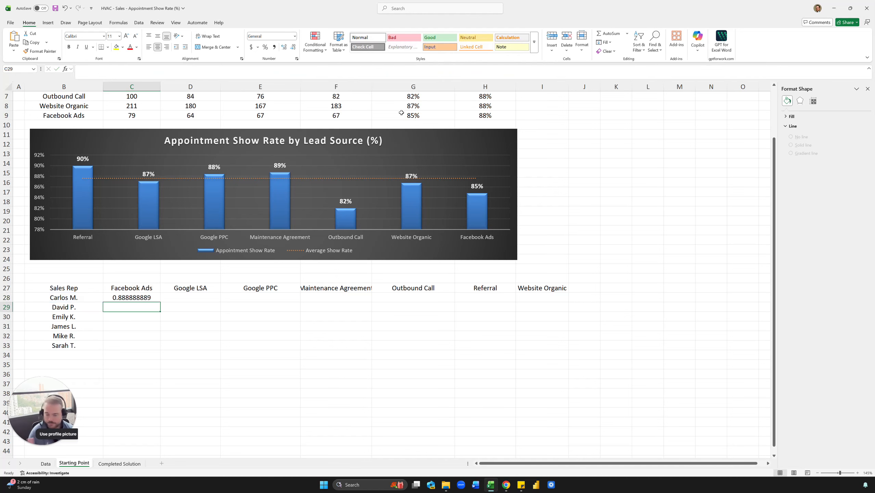
# Format C28 as a percentage and autofit column F to the Maintenance Agreement header.
pyautogui.press('Up')
pyautogui.hotkey('ctrl', 'shift', '5')
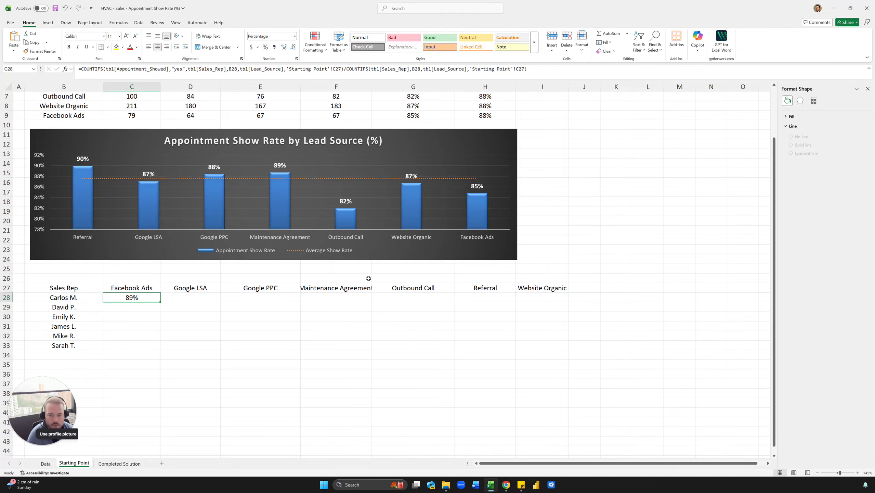
pyautogui.doubleClick(368, 89)
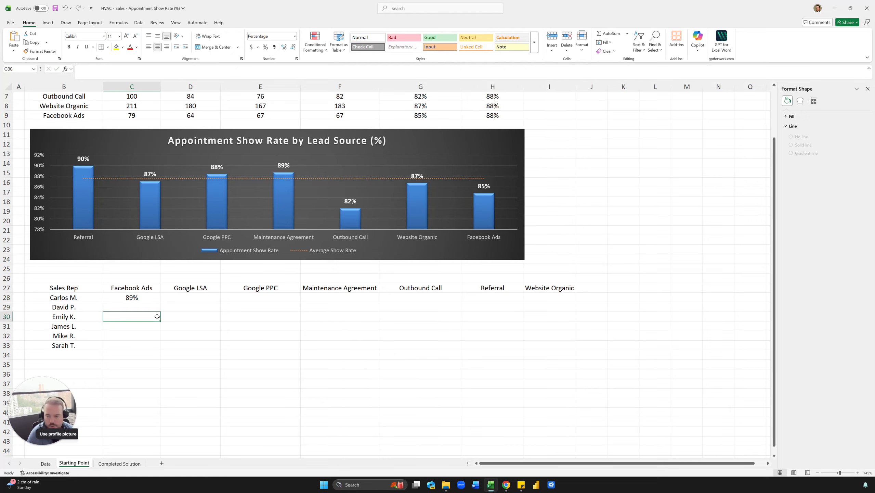
# Fill the show rate formula from C28 across to D28 under Google LSA.
pyautogui.moveTo(180, 301); pyautogui.dragTo(193, 299)
pyautogui.click(191, 298)
# Compare the formulas in C28 and D28, checking which table columns and cells each COUNTIFS refers to.
pyautogui.click(140, 296)
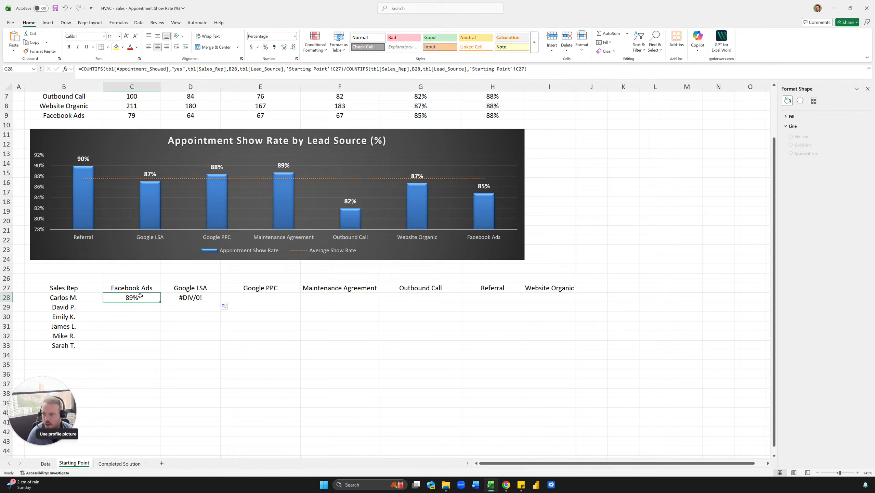
pyautogui.click(171, 71)
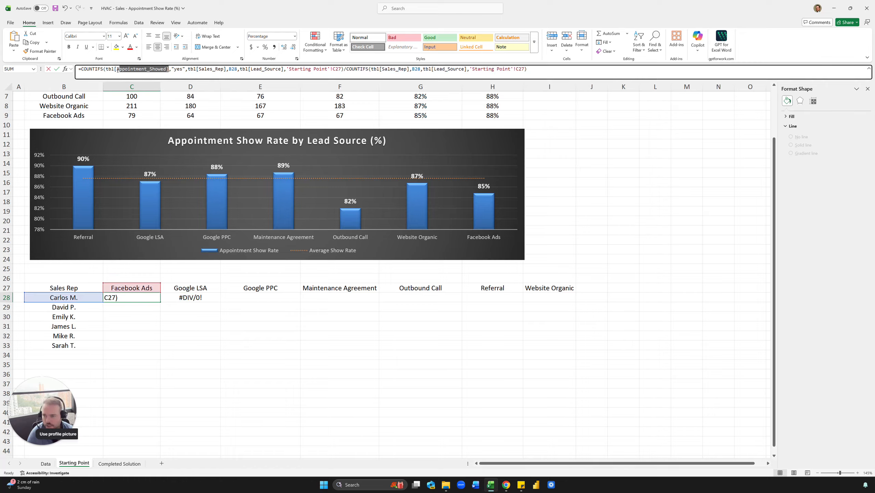
pyautogui.press('Escape')
pyautogui.click(191, 295)
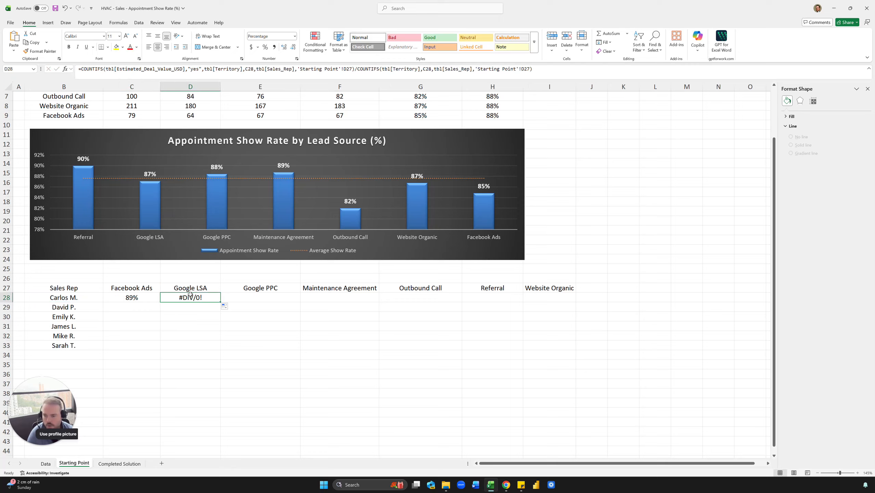
pyautogui.click(159, 69)
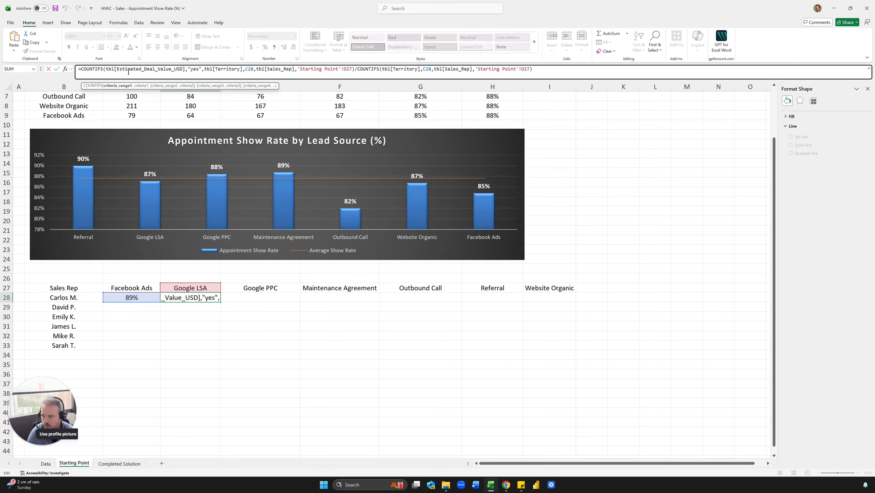
pyautogui.doubleClick(196, 71)
pyautogui.press('Escape')
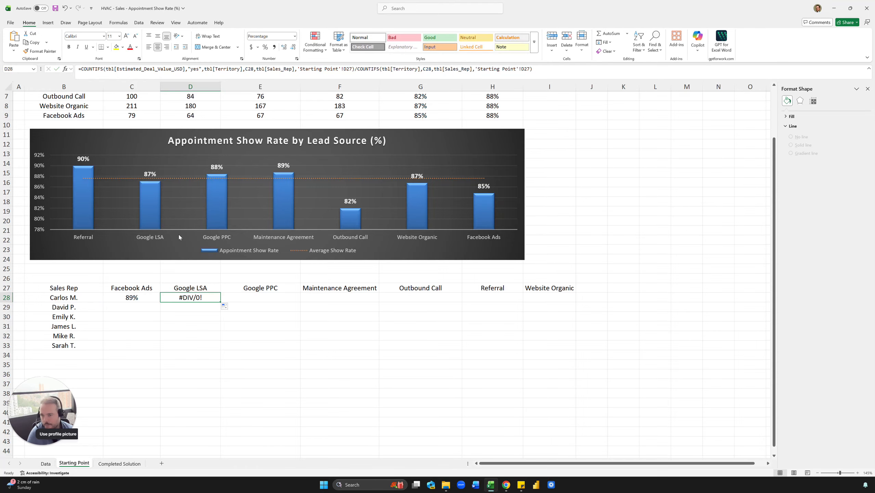
pyautogui.click(137, 295)
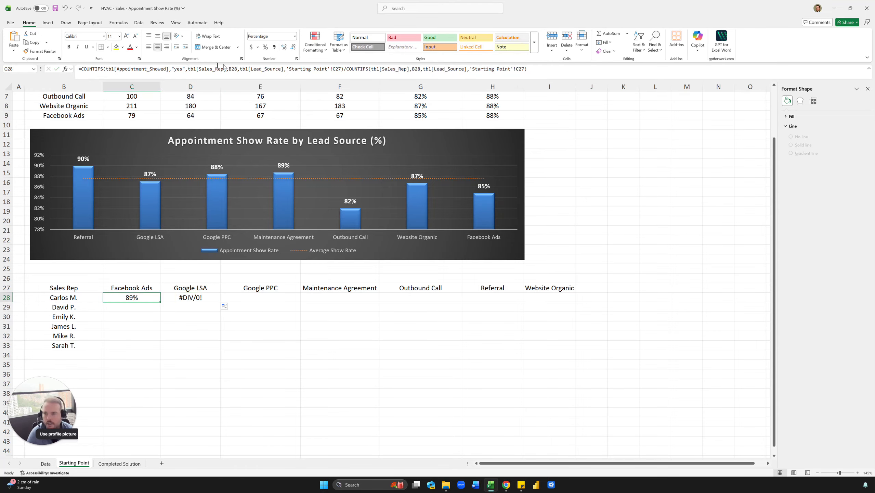
pyautogui.click(235, 68)
pyautogui.press('Escape')
pyautogui.press('Right')
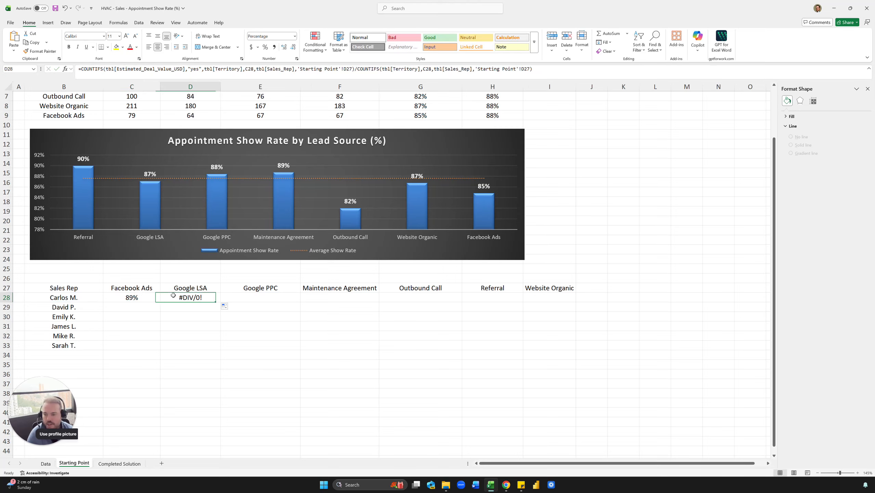
pyautogui.press('F2')
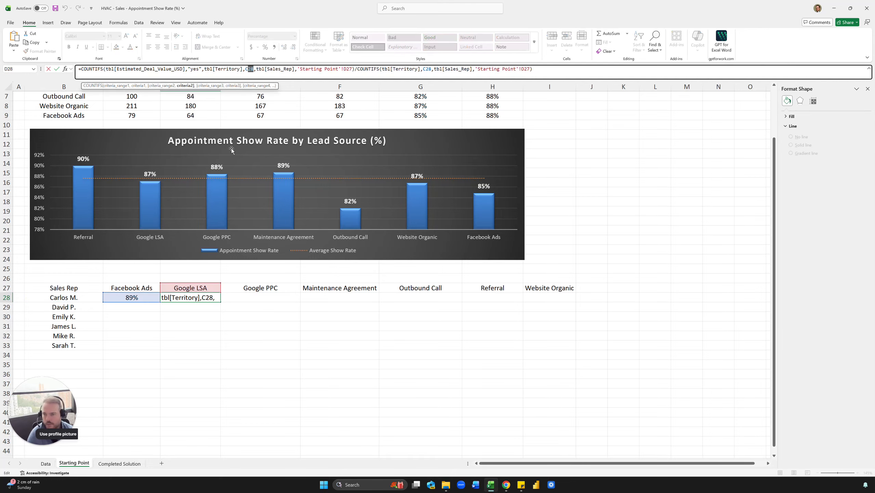
pyautogui.press('Escape')
# Open the show rate formula in C28 for editing.
pyautogui.click(130, 298)
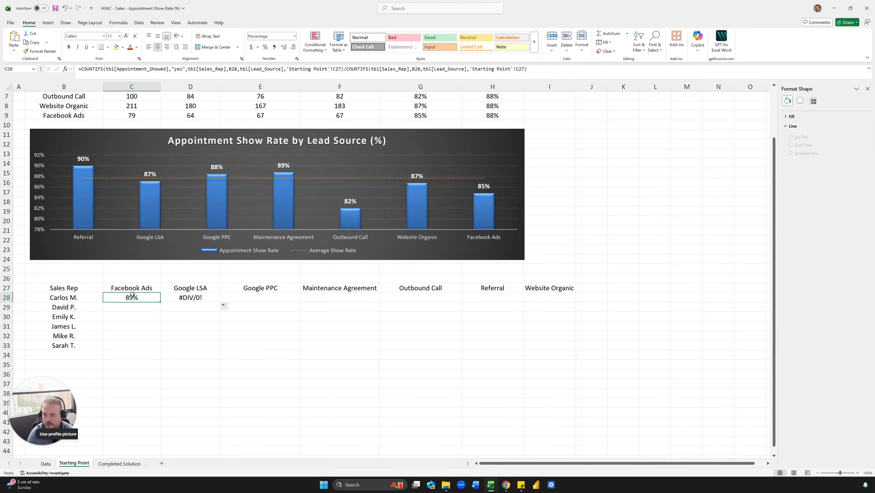
pyautogui.doubleClick(131, 298)
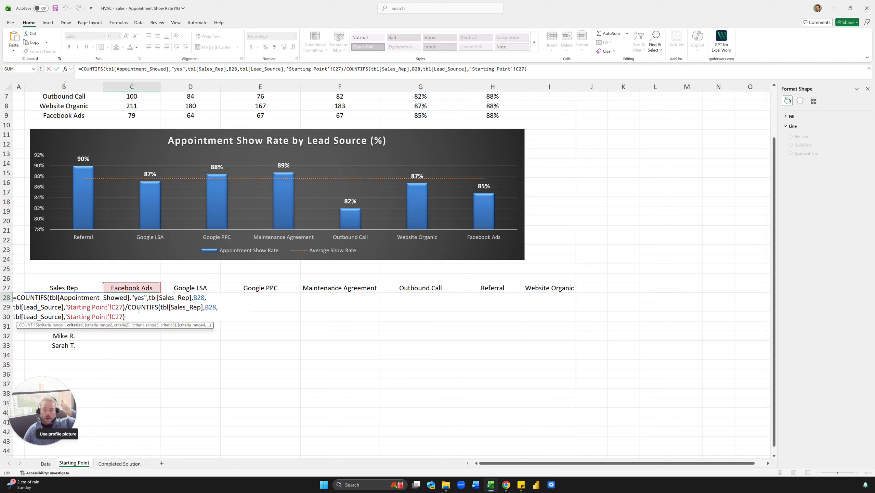
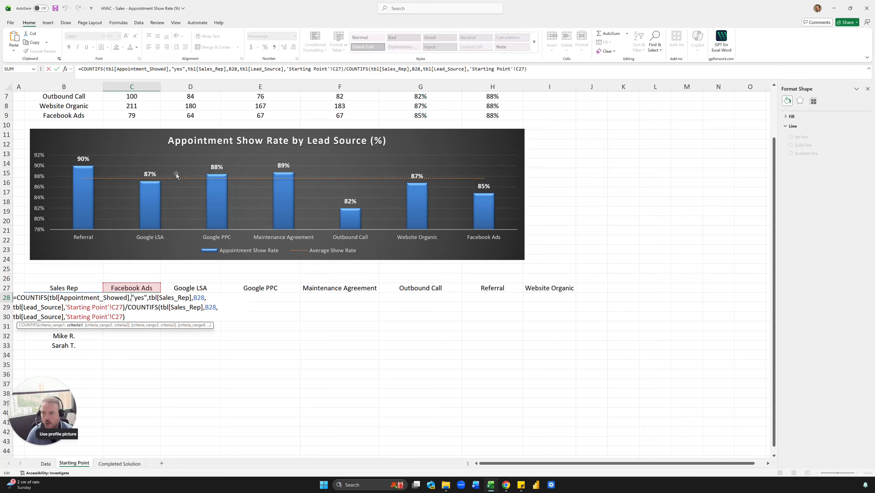
# Lock the sales rep column by changing B28 to $B28 in both COUNTIFS of the C28 show rate formula.
pyautogui.click(188, 70)
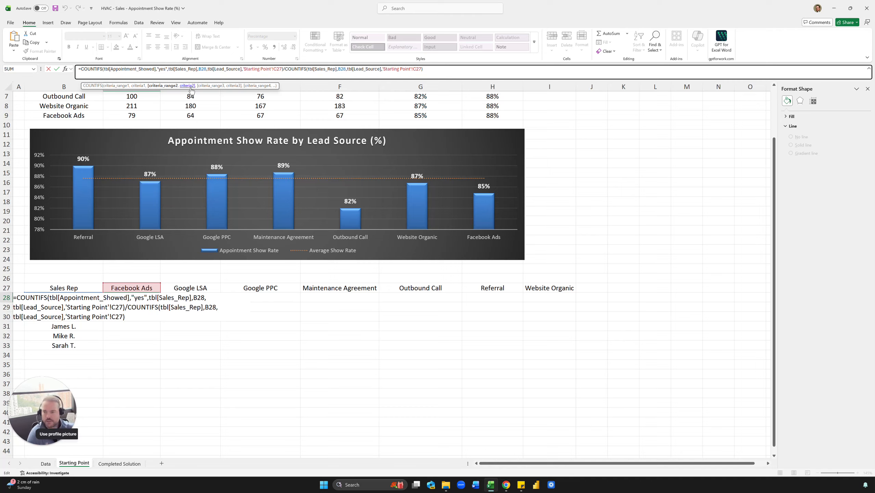
pyautogui.click(200, 70)
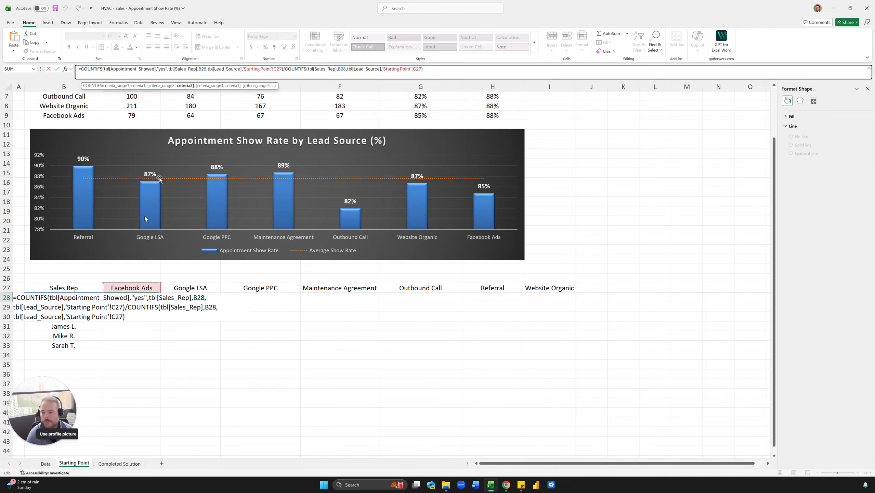
pyautogui.press('Escape')
pyautogui.click(196, 69)
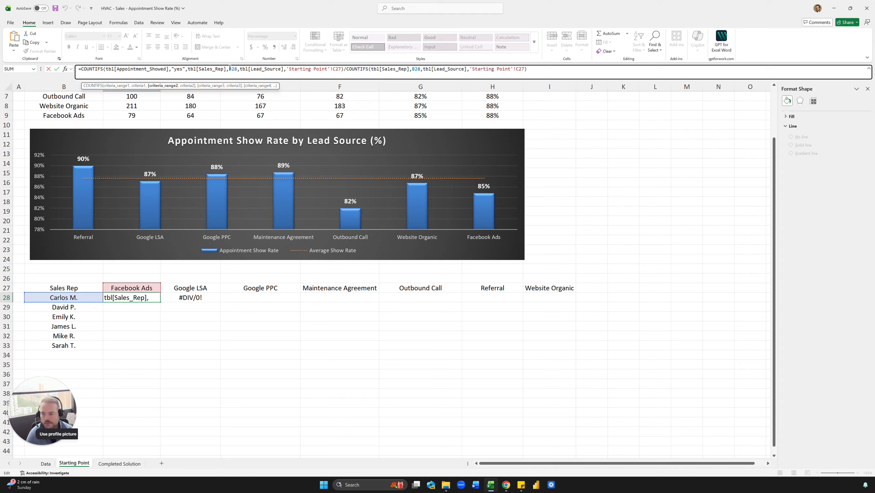
pyautogui.click(229, 69)
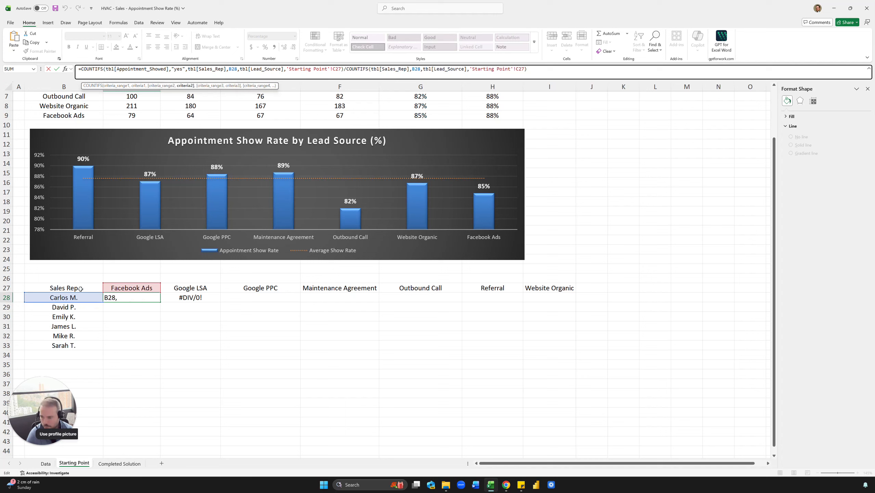
pyautogui.write('$')
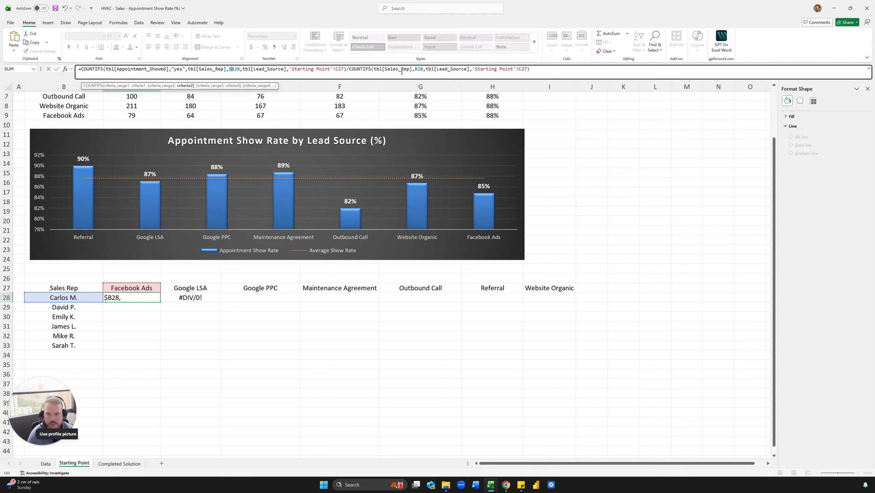
pyautogui.click(416, 69)
pyautogui.write('$')
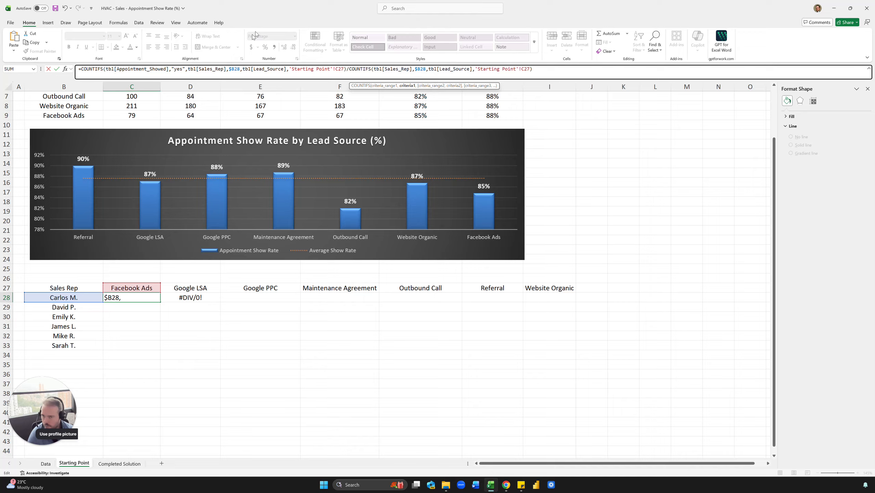
# Lock the lead source header row by changing C27 to C$27 in both COUNTIFS and commit the C28 formula.
pyautogui.click(340, 69)
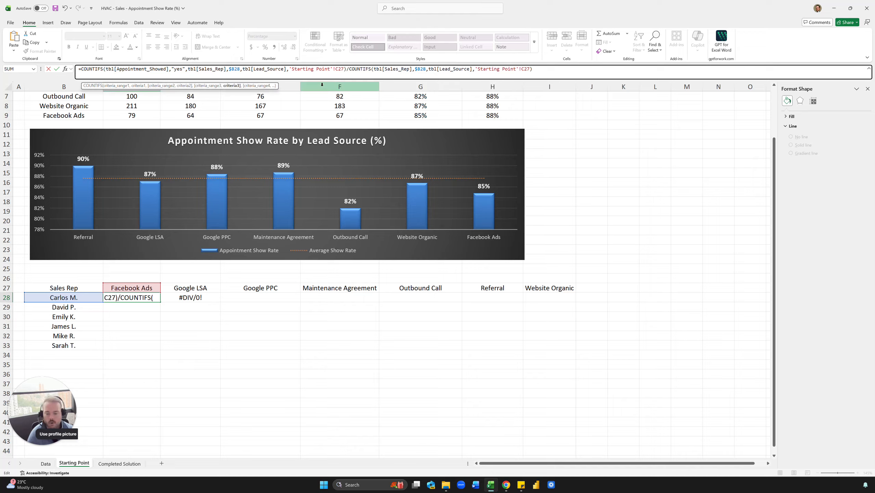
pyautogui.write('$')
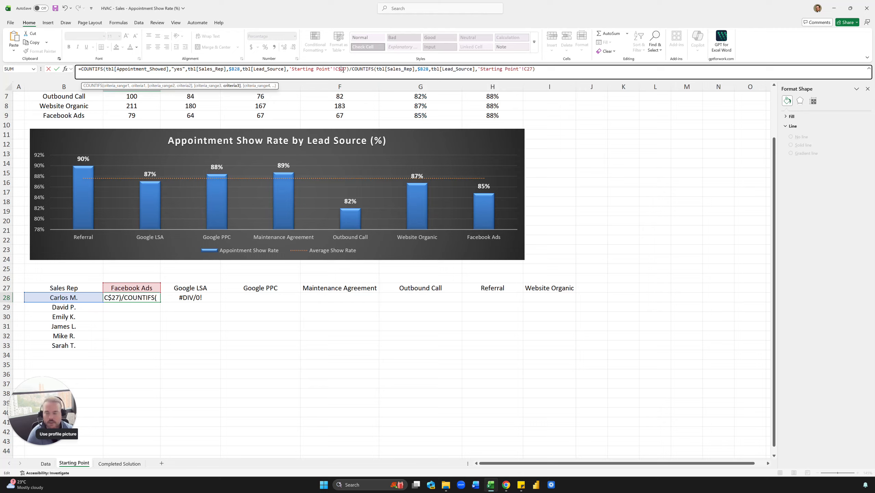
pyautogui.click(525, 70)
pyautogui.write('$')
pyautogui.hotkey('ctrl', 'Return')
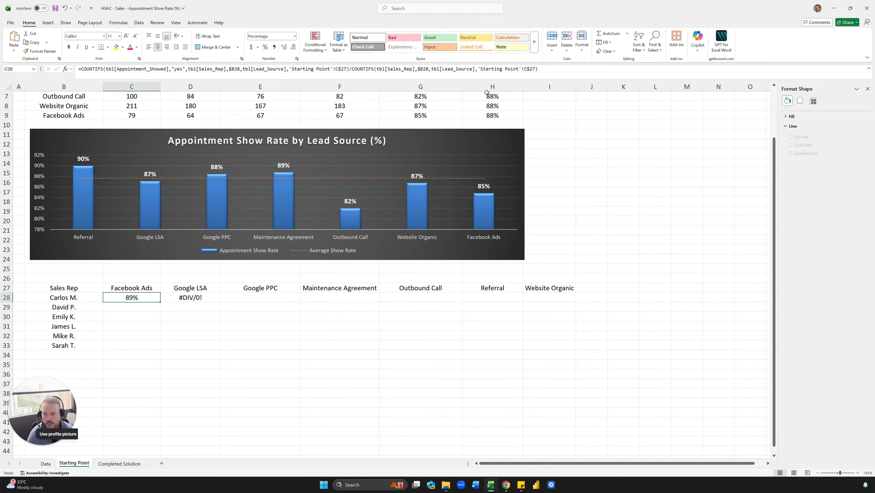
# Clear D28, try to fill the revised C28 formula across into it, and clear D28 again after checking its references.
pyautogui.press('Right')
pyautogui.press('Delete')
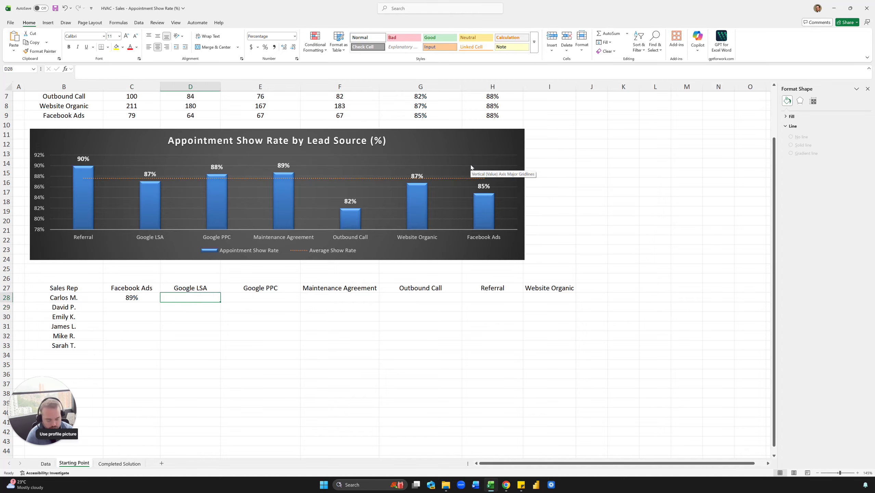
pyautogui.press('Left')
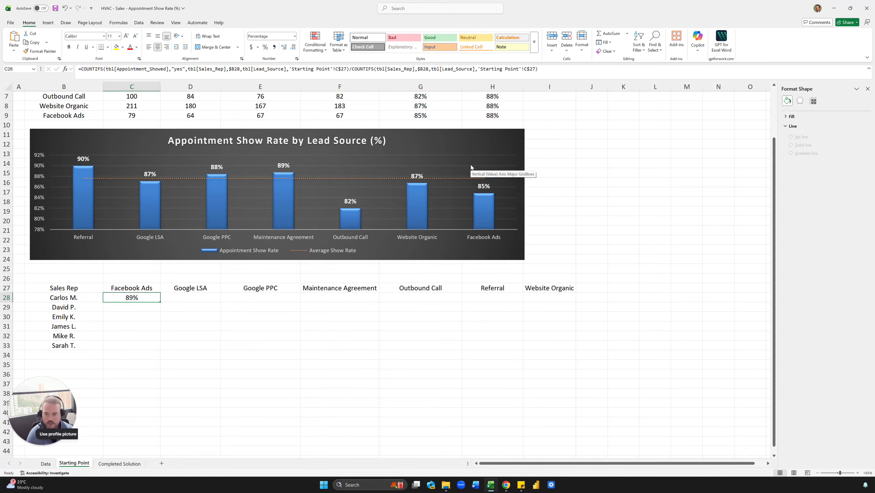
pyautogui.moveTo(159, 303); pyautogui.dragTo(197, 302)
pyautogui.click(151, 300)
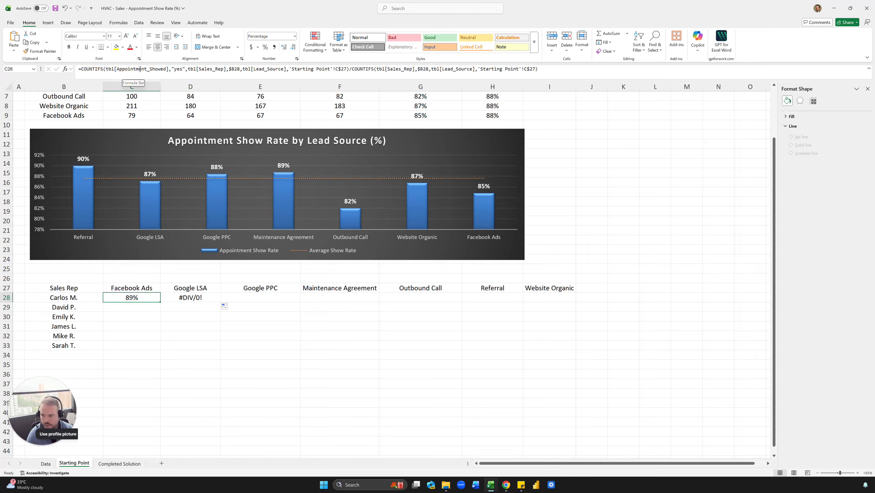
pyautogui.click(172, 296)
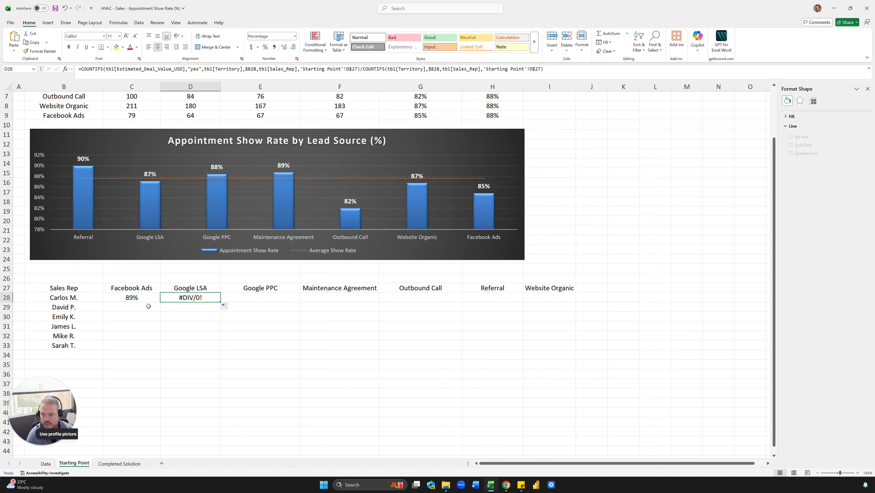
pyautogui.press('Delete')
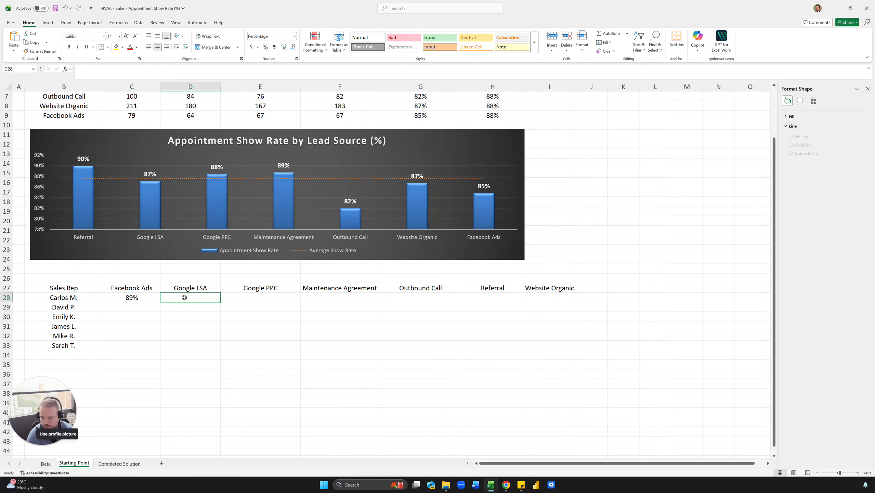
# Copy the C28 formula and paste it over the whole sales rep by lead source matrix, C28:I33.
pyautogui.click(153, 297)
pyautogui.hotkey('ctrl', 'c')
pyautogui.moveTo(155, 296); pyautogui.dragTo(543, 345)
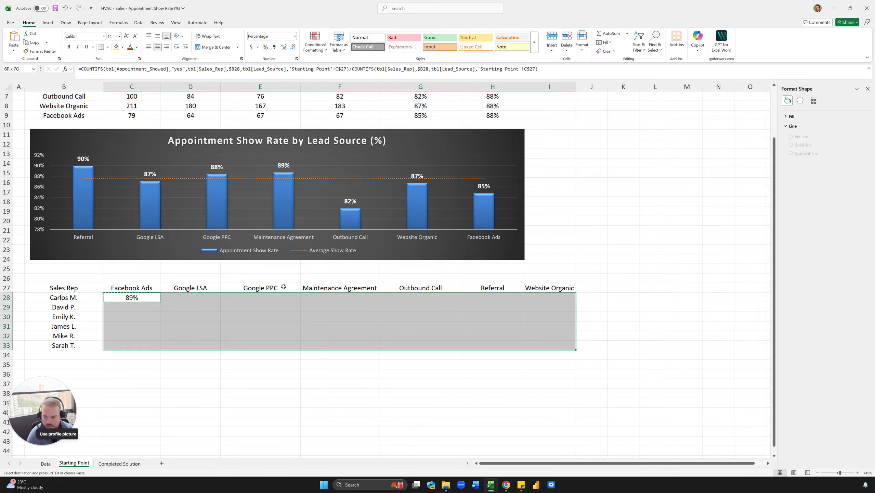
pyautogui.hotkey('ctrl', 'v')
pyautogui.click(218, 337)
pyautogui.press('Escape')
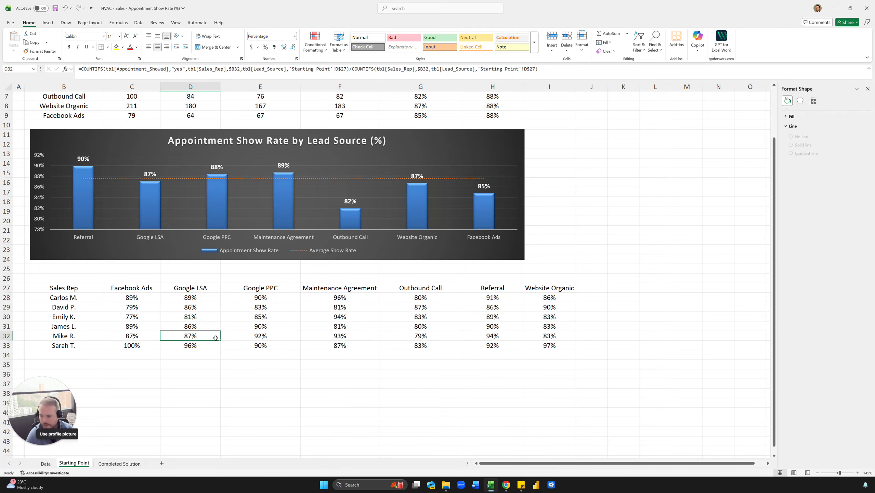
pyautogui.click(434, 304)
pyautogui.click(512, 298)
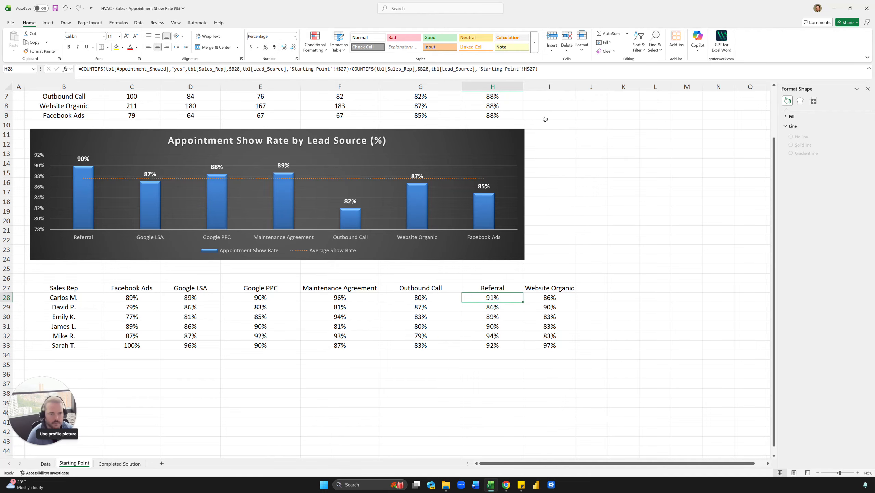
pyautogui.click(633, 194)
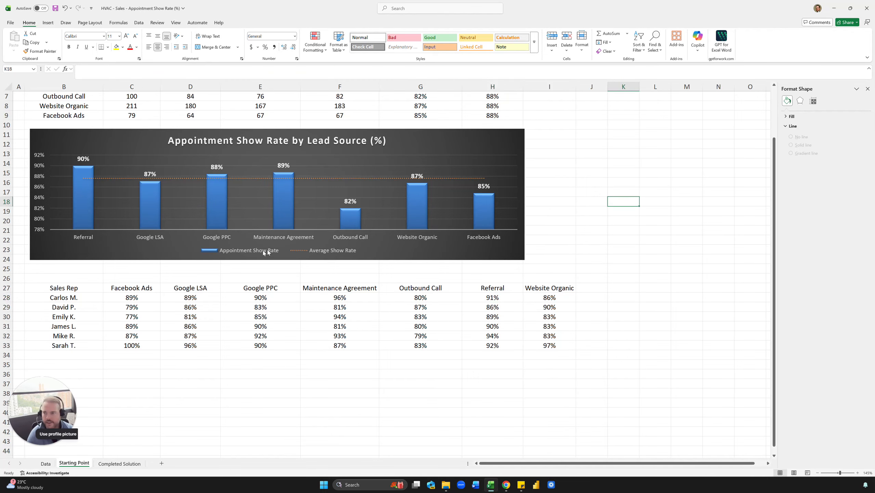
# Enter the row label Overall in B35, leaving one blank row under the sales reps.
pyautogui.click(95, 358)
pyautogui.click(92, 364)
pyautogui.scroll(-2, 104, 357)
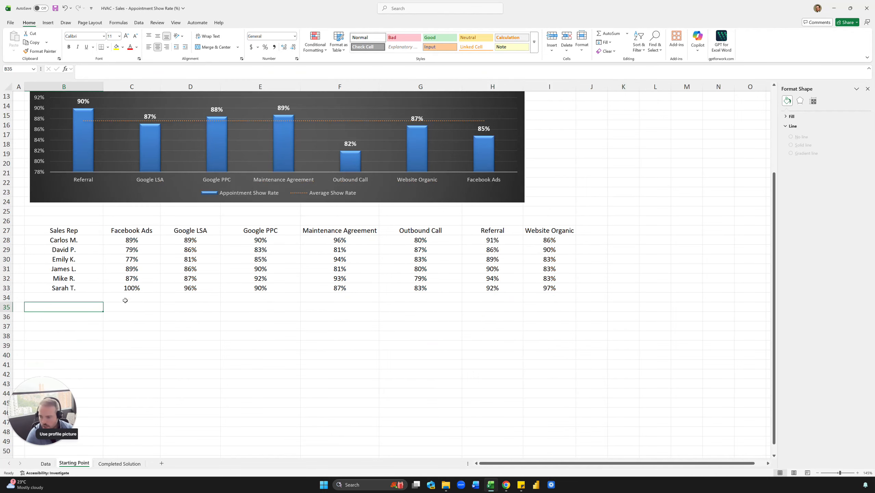
pyautogui.write('Overall')
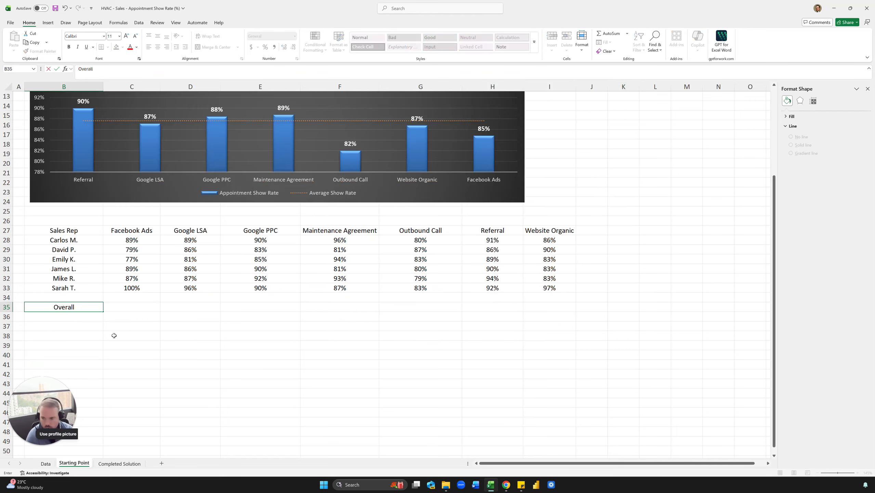
pyautogui.press('Tab')
# Narrow column J to a thin spacer, widen column K, and enter the header Overall in K27.
pyautogui.click(602, 230)
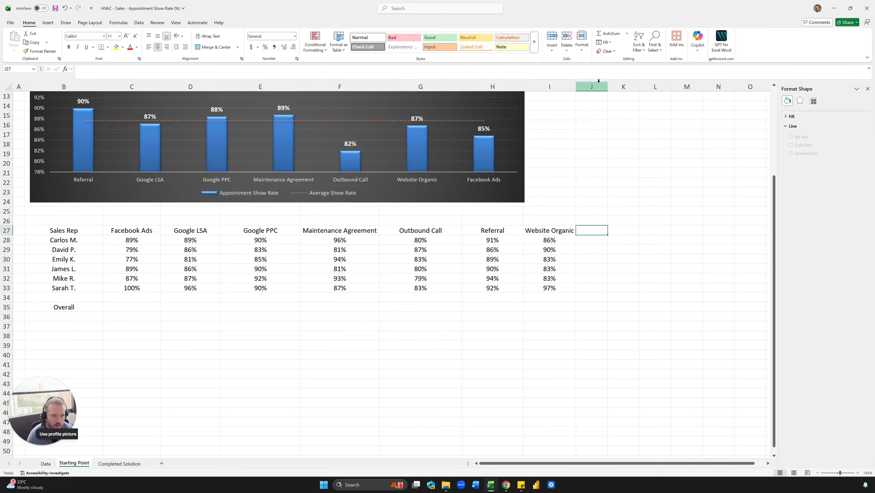
pyautogui.moveTo(607, 86); pyautogui.dragTo(636, 90)
pyautogui.click(598, 232)
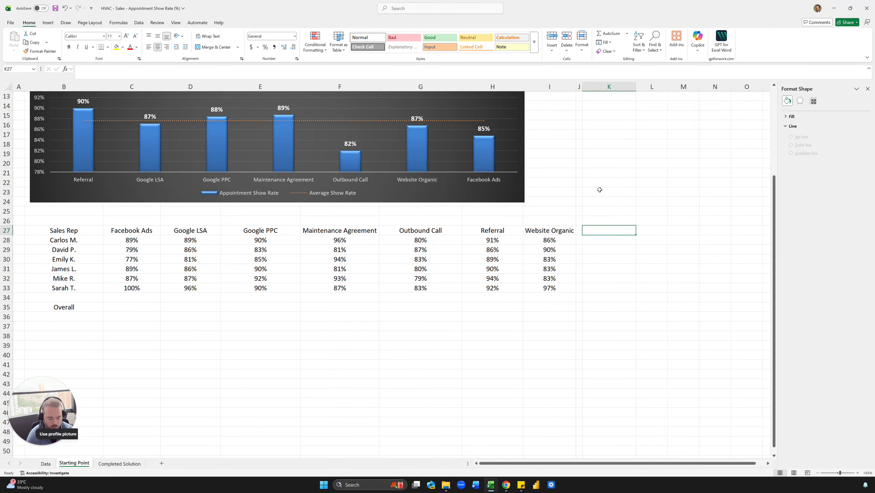
pyautogui.write('Overall')
pyautogui.press('Return')
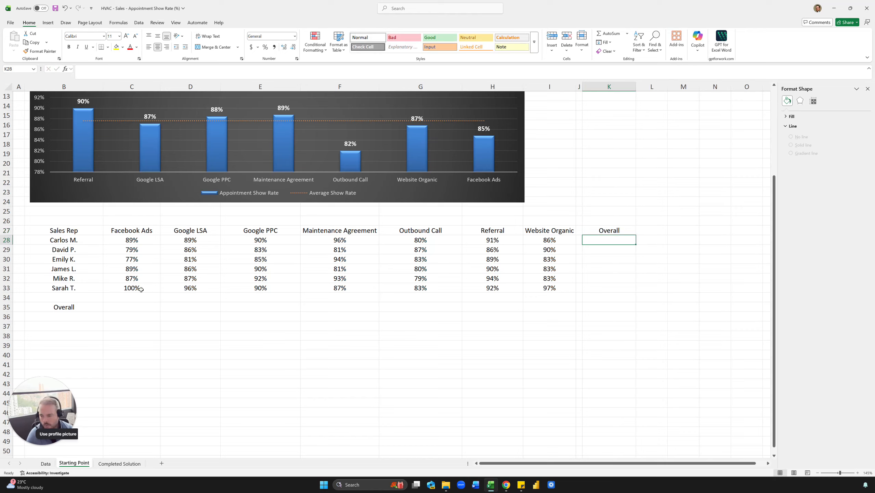
pyautogui.moveTo(124, 307); pyautogui.dragTo(555, 305)
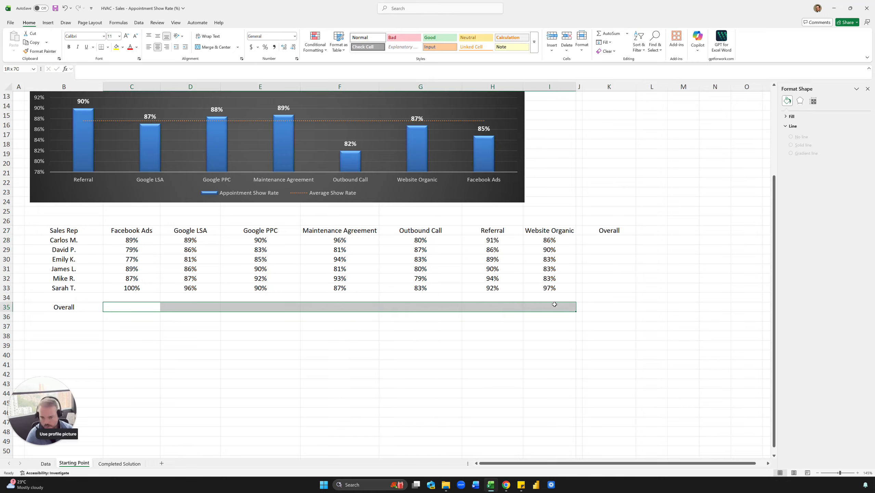
pyautogui.click(607, 307)
pyautogui.moveTo(609, 239); pyautogui.dragTo(620, 286)
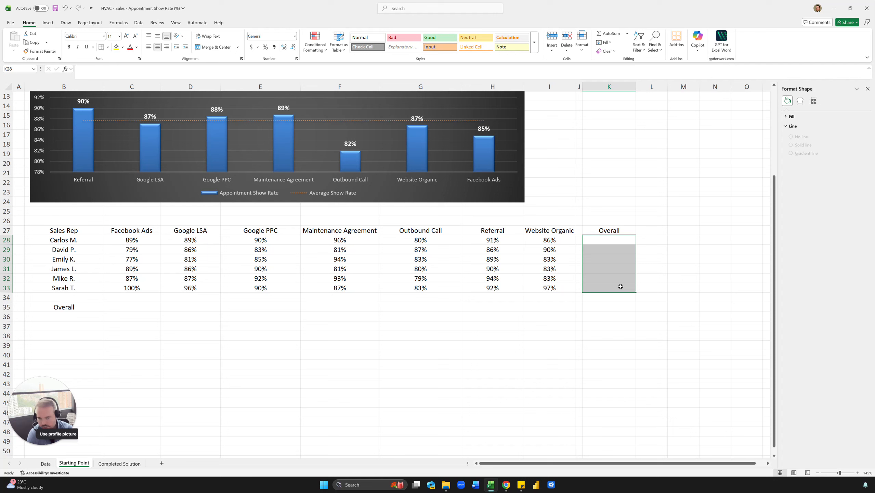
pyautogui.click(604, 242)
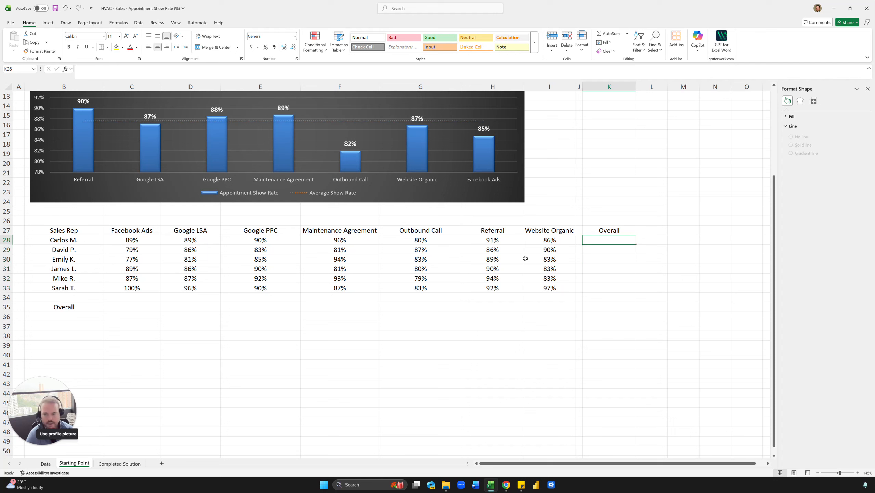
pyautogui.moveTo(144, 235); pyautogui.dragTo(571, 230)
pyautogui.moveTo(66, 306); pyautogui.dragTo(547, 300)
pyautogui.click(550, 306)
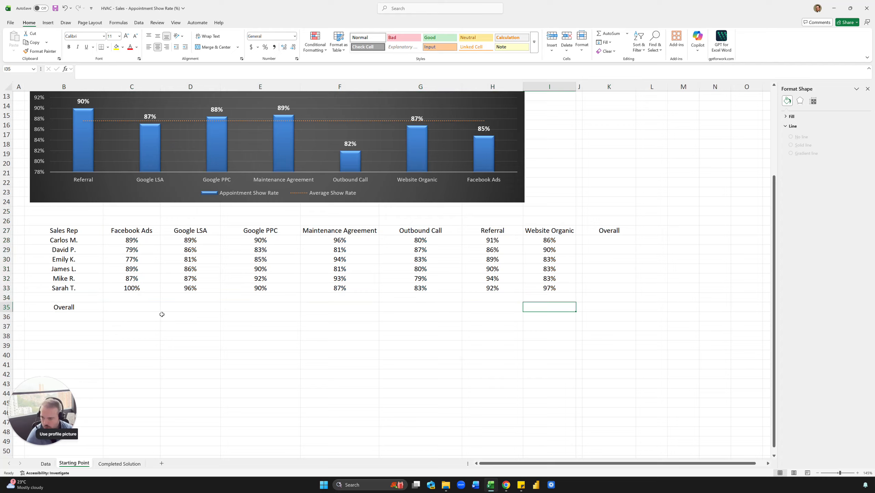
# Copy the formula text of C28 unchanged into C35, the Overall cell for Facebook Ads.
pyautogui.click(144, 301)
pyautogui.click(142, 238)
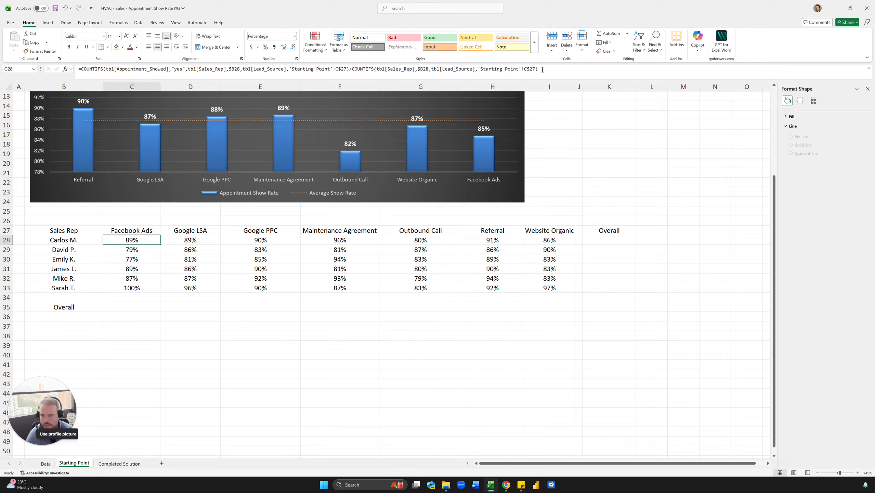
pyautogui.click(562, 72)
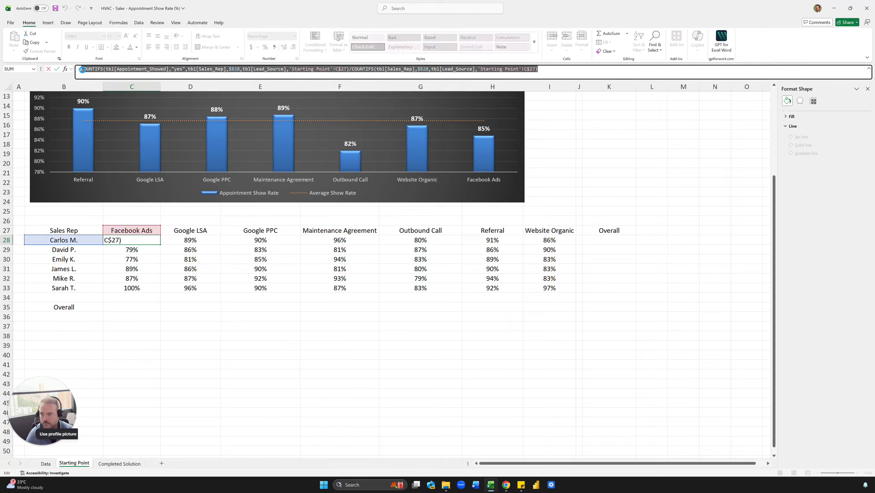
pyautogui.click(137, 307)
pyautogui.click(118, 70)
pyautogui.hotkey('ctrl', 'v')
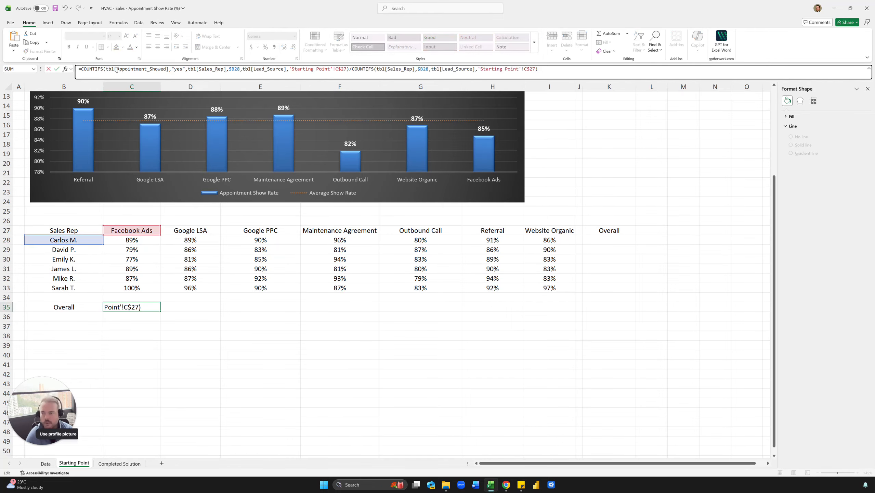
pyautogui.hotkey('ctrl', 'Return')
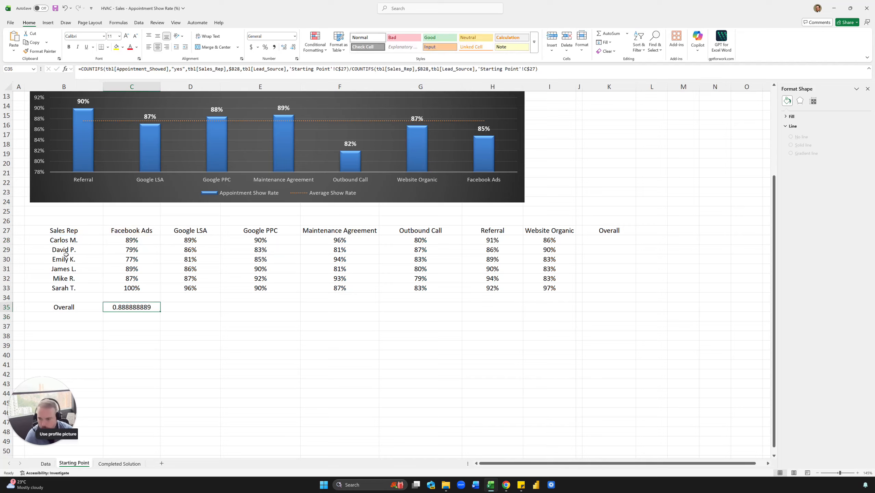
# Remove the tbl[Sales_Rep],$B28 criterion from both COUNTIFS functions in the C35 formula.
pyautogui.doubleClick(126, 305)
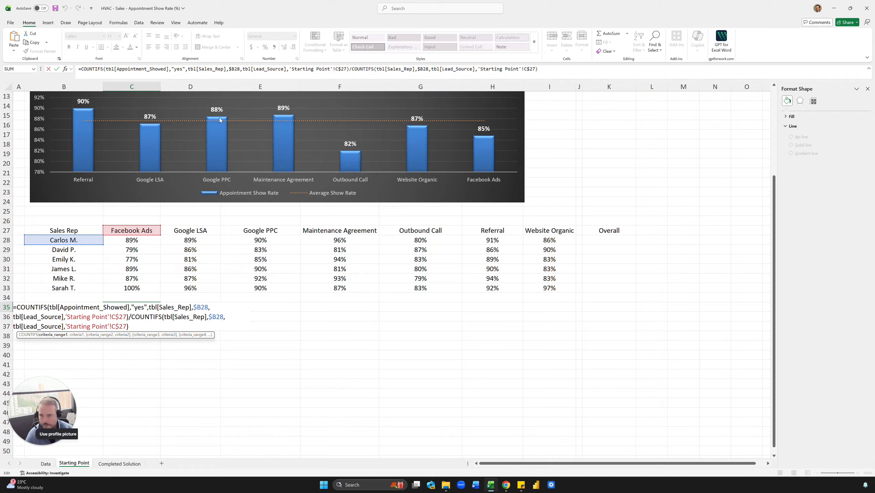
pyautogui.click(247, 76)
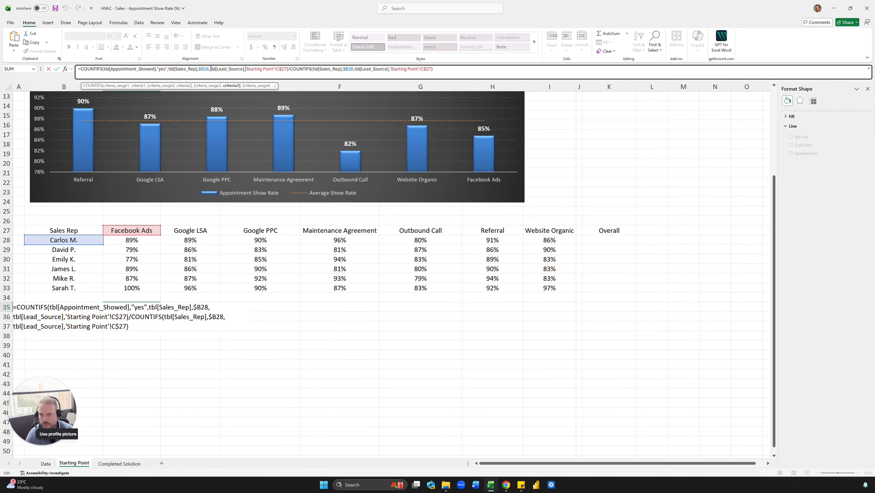
pyautogui.moveTo(211, 68); pyautogui.dragTo(167, 62)
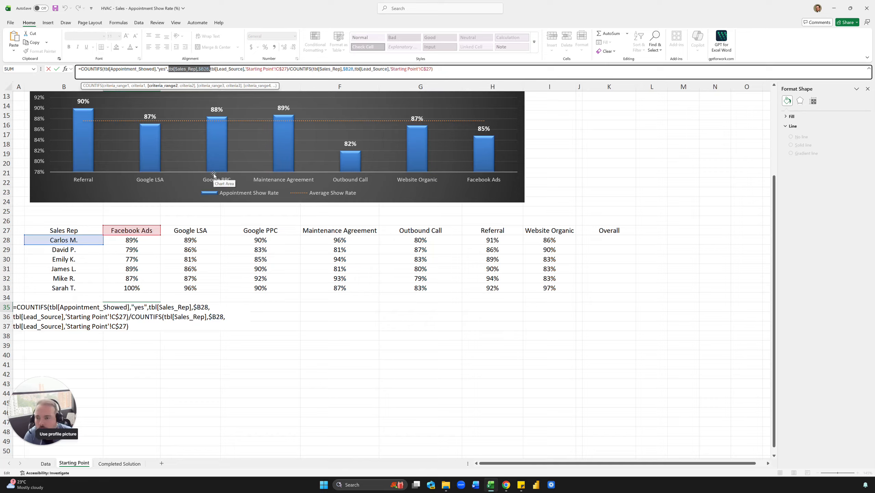
pyautogui.press('BackSpace')
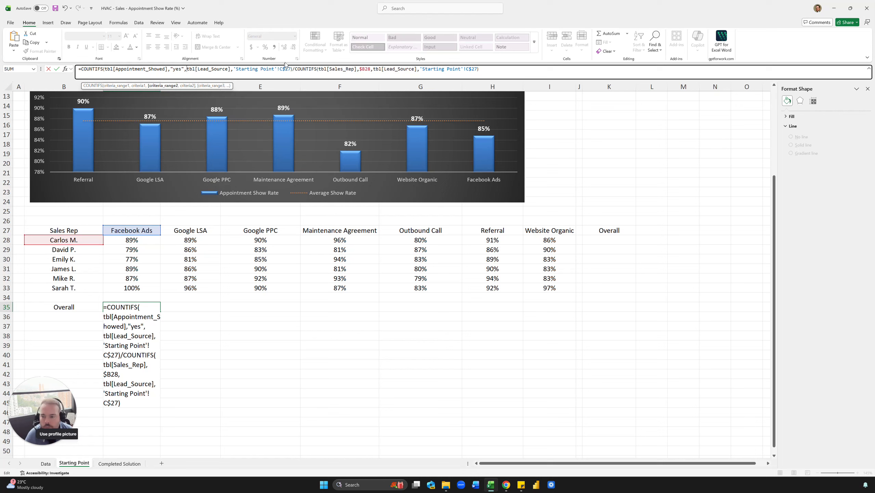
pyautogui.click(368, 70)
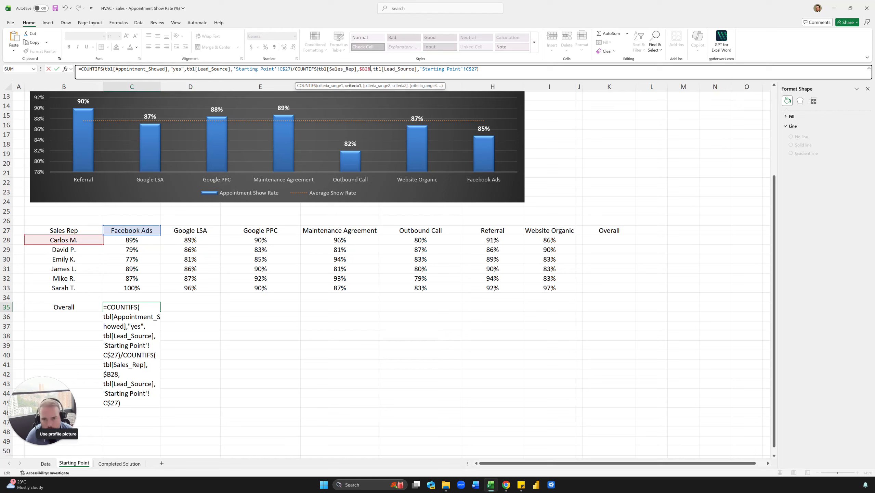
pyautogui.moveTo(370, 69); pyautogui.dragTo(323, 66)
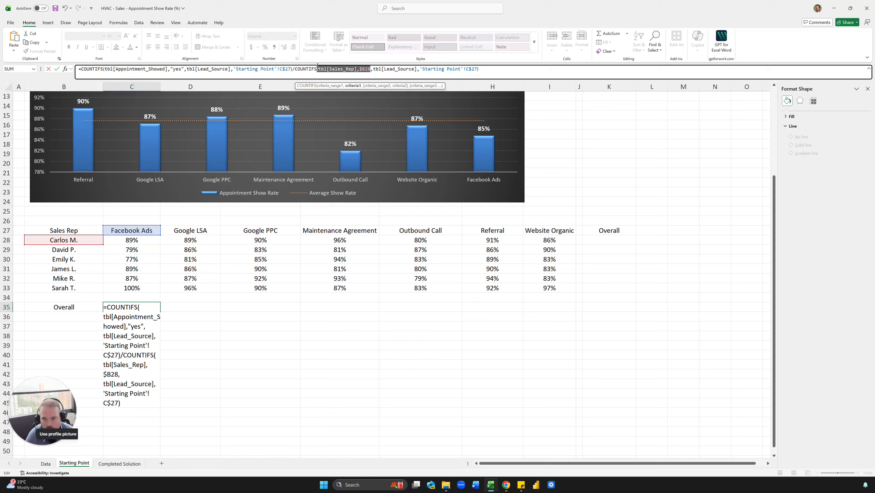
pyautogui.press('BackSpace')
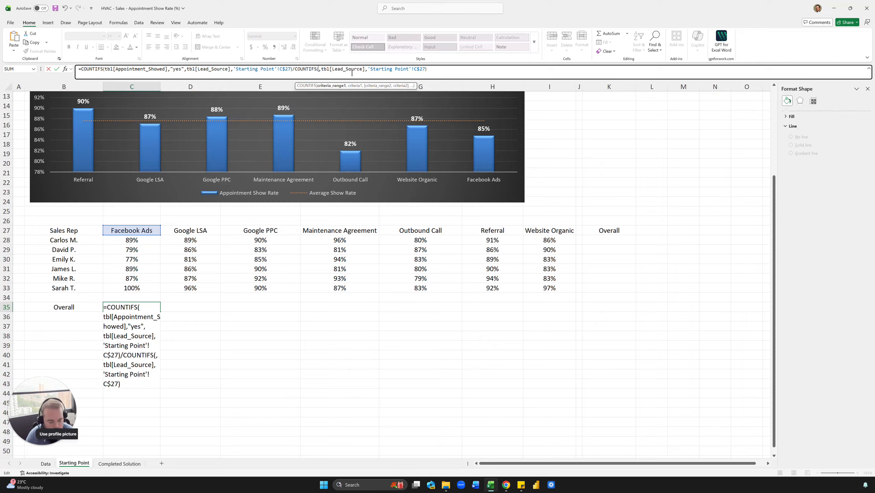
pyautogui.press('Delete')
pyautogui.hotkey('ctrl', 'Return')
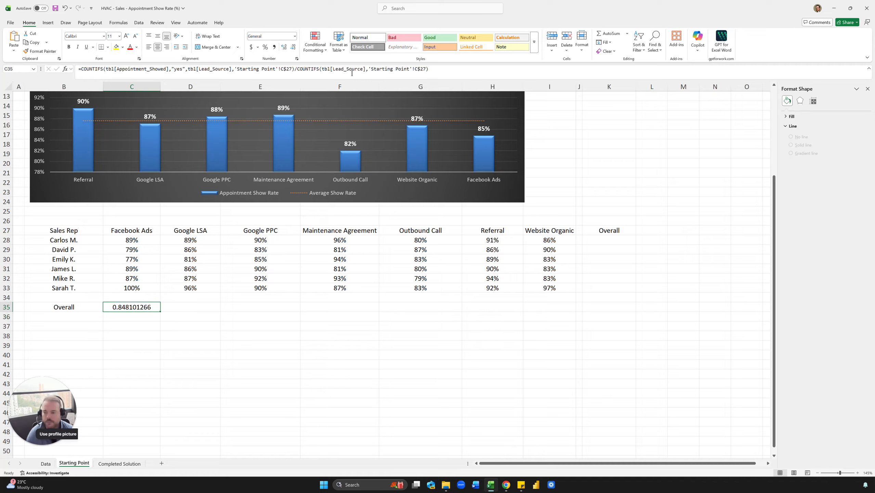
# Copy the C35 formula across the Overall row to H35 and format the cells as whole percentages.
pyautogui.hotkey('ctrl', 'c')
pyautogui.hotkey('shift', 'Right')
pyautogui.hotkey('shift', 'Right')
pyautogui.hotkey('shift', 'Right')
pyautogui.hotkey('shift', 'Right')
pyautogui.hotkey('shift', 'Right')
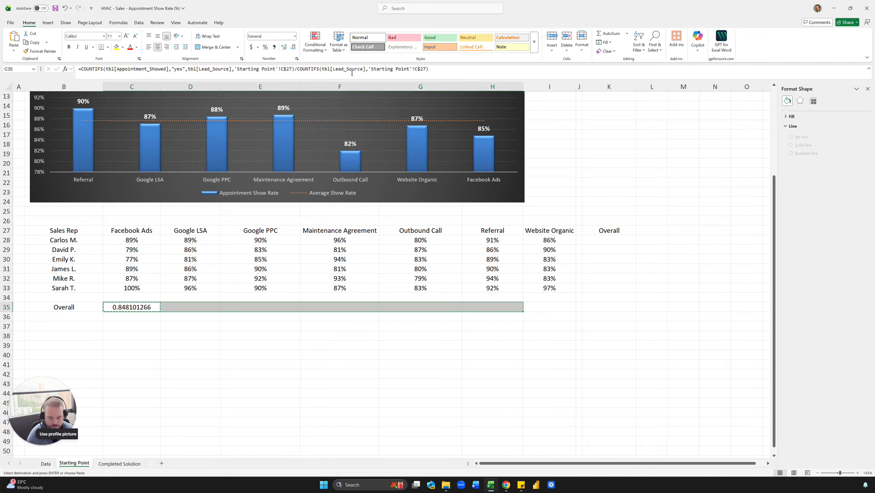
pyautogui.hotkey('ctrl', 'v')
pyautogui.hotkey('ctrl', 'shift', '5')
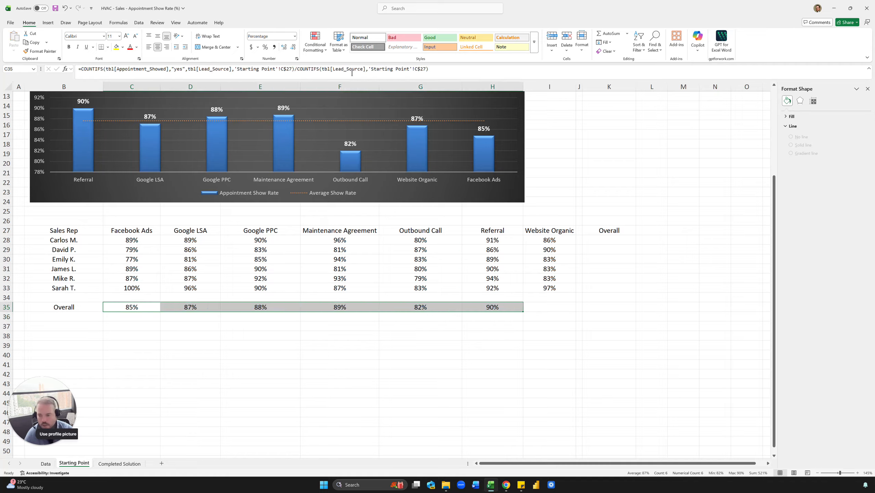
pyautogui.click(434, 229)
pyautogui.click(491, 306)
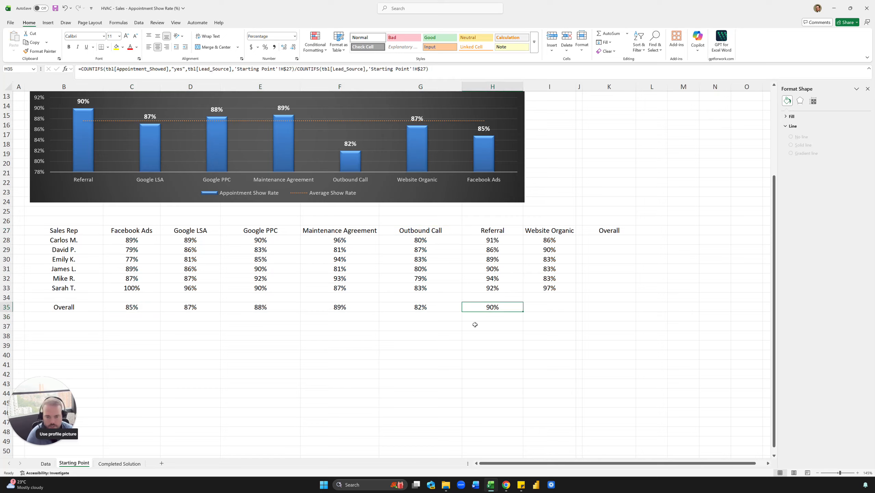
pyautogui.click(154, 309)
pyautogui.click(477, 305)
pyautogui.click(551, 299)
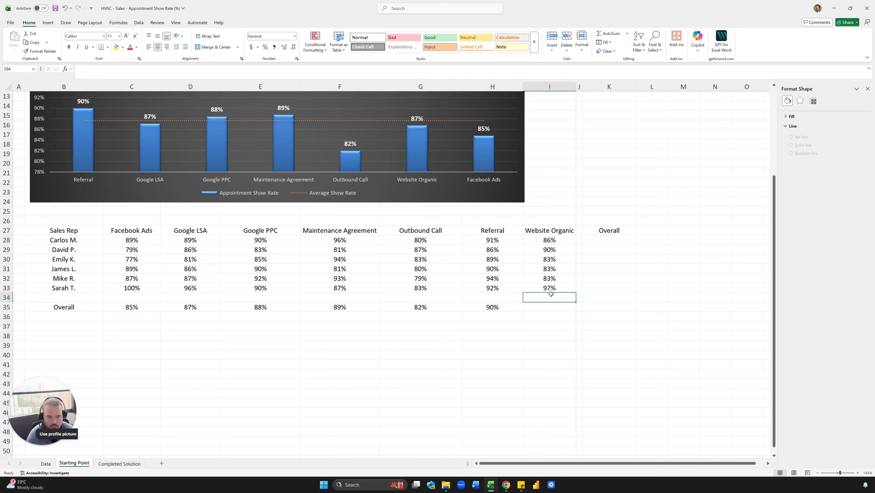
pyautogui.click(553, 260)
pyautogui.click(594, 241)
# Copy the formula text of I28 unchanged into K28, the first sales rep's Overall cell.
pyautogui.click(549, 239)
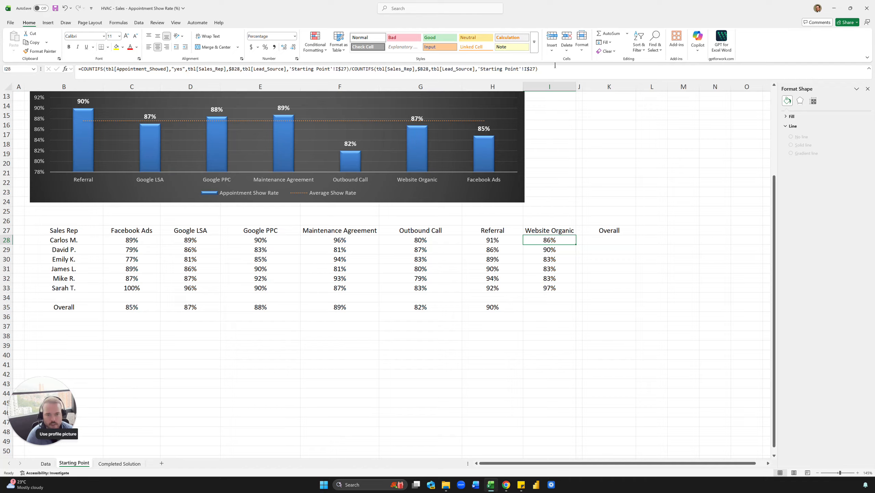
pyautogui.moveTo(538, 69); pyautogui.dragTo(106, 69)
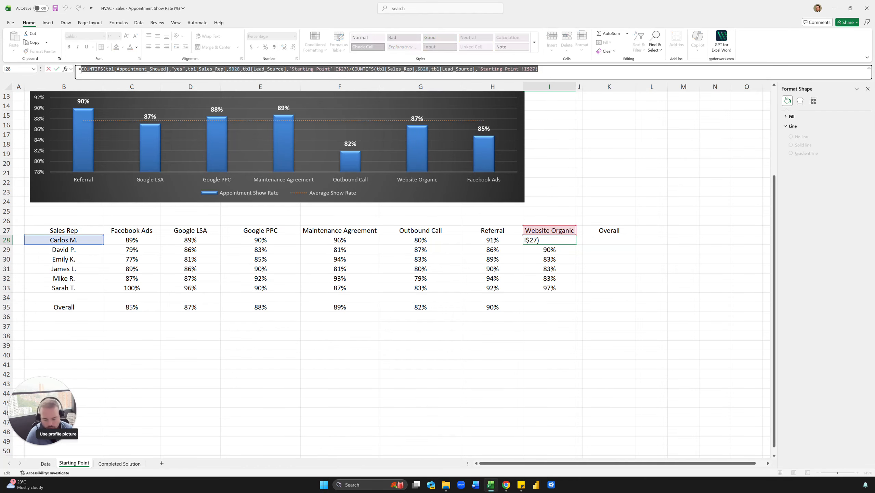
pyautogui.press('Escape')
pyautogui.click(600, 241)
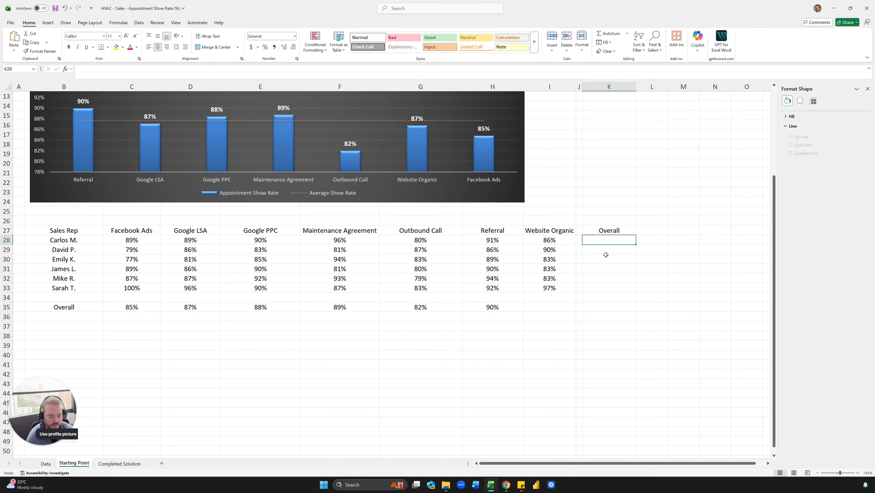
pyautogui.hotkey('ctrl', 'v')
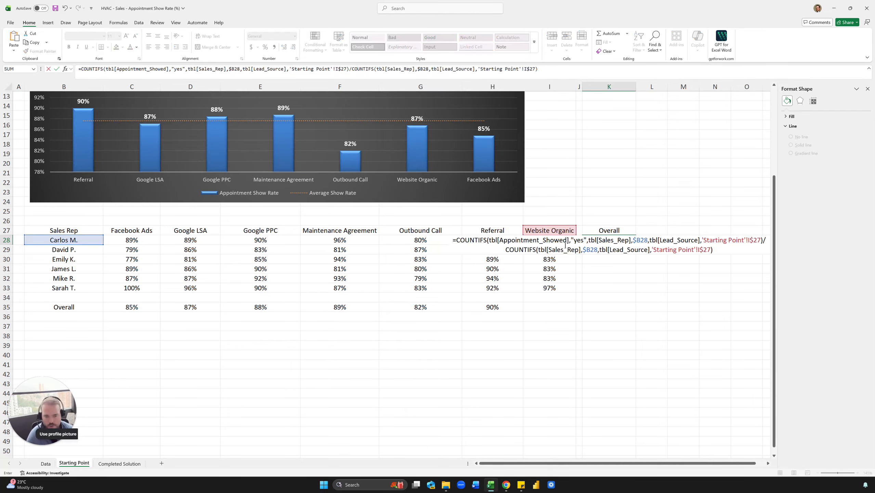
# Remove the tbl[Lead_Source],'Starting Point'!I$27 criterion from the numerator COUNTIFS in K28.
pyautogui.click(252, 69)
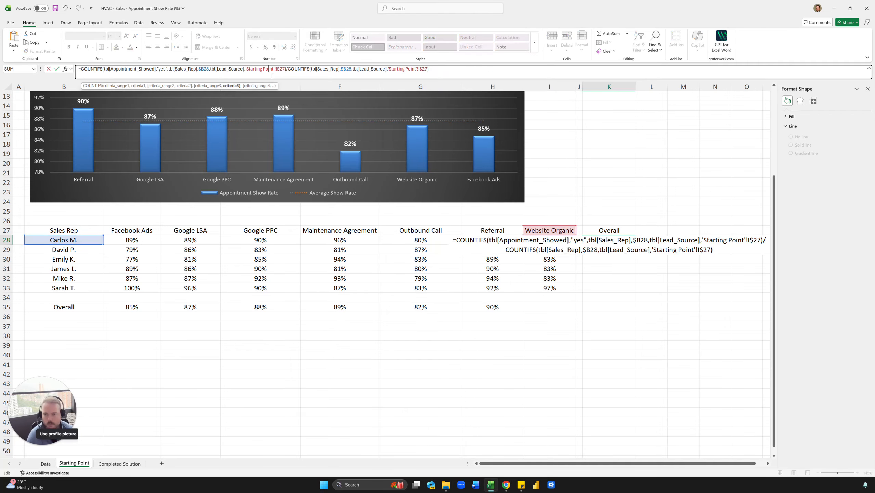
pyautogui.click(244, 70)
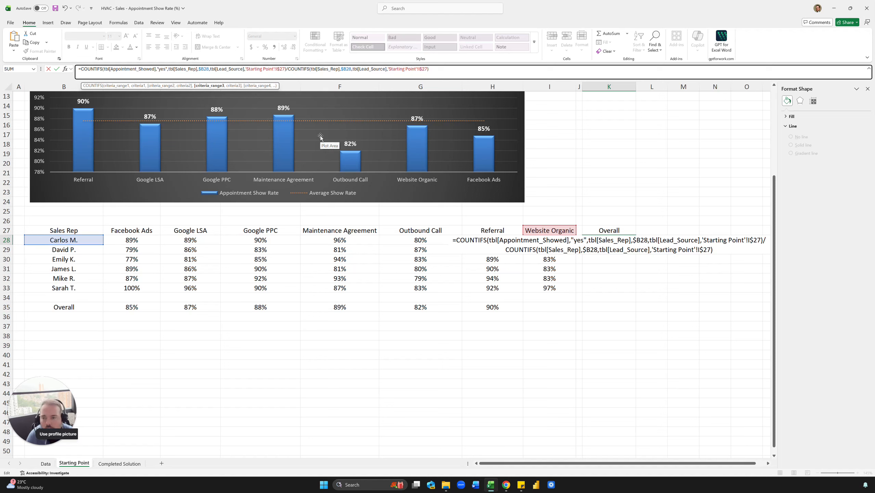
pyautogui.hotkey('shift', 'Left')
pyautogui.hotkey('shift', 'Left')
pyautogui.hotkey('shift', 'Left')
pyautogui.hotkey('shift', 'Left')
pyautogui.hotkey('shift', 'Left')
pyautogui.hotkey('shift', 'Left')
pyautogui.hotkey('shift', 'Left')
pyautogui.hotkey('shift', 'Left')
pyautogui.hotkey('shift', 'Left')
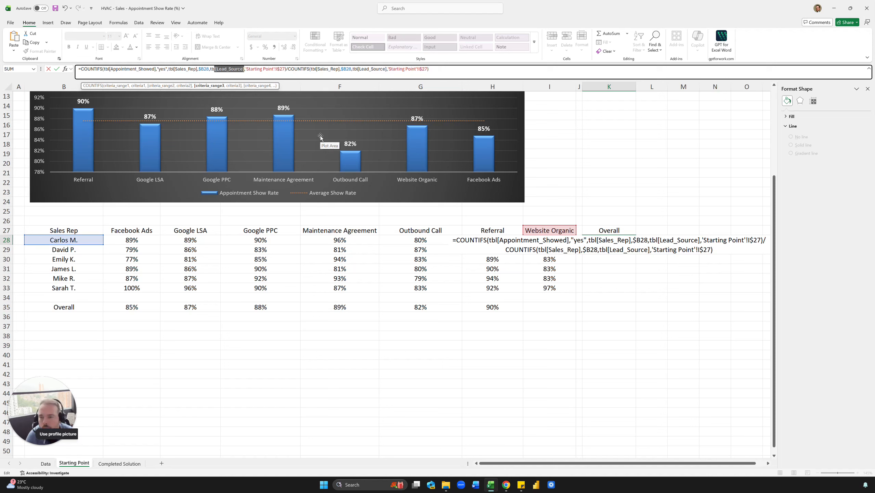
pyautogui.hotkey('shift', 'Left')
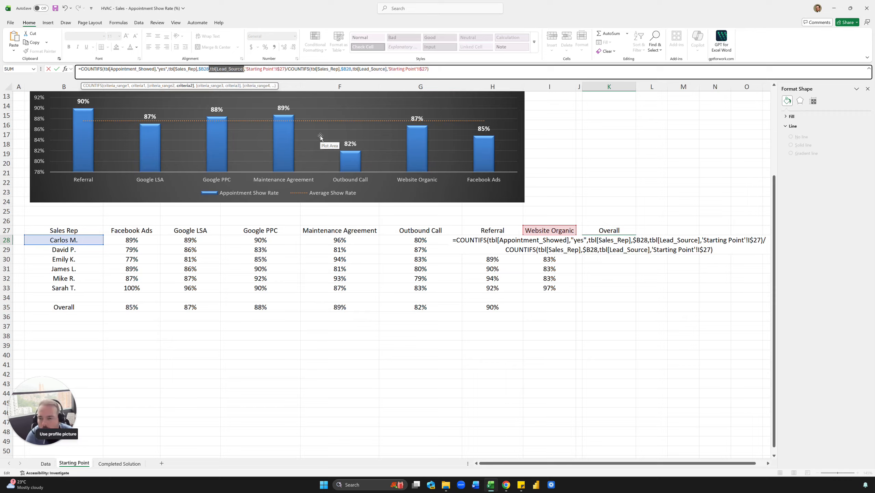
pyautogui.press('Right')
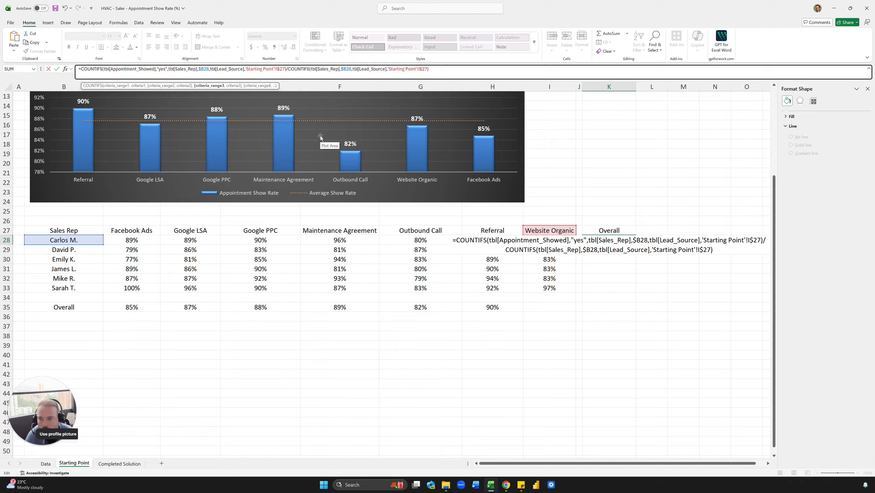
pyautogui.hotkey('shift', 'Right')
pyautogui.hotkey('shift', 'Right')
pyautogui.hotkey('shift', 'Right')
pyautogui.hotkey('shift', 'Right')
pyautogui.hotkey('shift', 'Right')
pyautogui.hotkey('shift', 'Right')
pyautogui.hotkey('shift', 'Right')
pyautogui.hotkey('shift', 'Right')
pyautogui.hotkey('shift', 'Right')
pyautogui.hotkey('shift', 'Right')
pyautogui.hotkey('shift', 'Right')
pyautogui.hotkey('shift', 'Right')
pyautogui.hotkey('shift', 'Right')
pyautogui.hotkey('shift', 'Right')
pyautogui.hotkey('shift', 'Right')
pyautogui.hotkey('shift', 'Right')
pyautogui.hotkey('shift', 'Right')
pyautogui.hotkey('shift', 'Right')
pyautogui.hotkey('shift', 'Right')
pyautogui.hotkey('shift', 'Right')
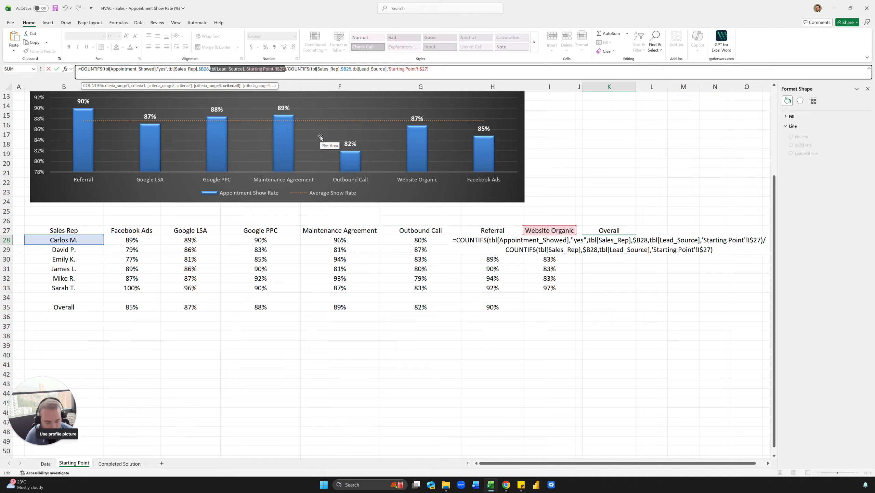
pyautogui.press('BackSpace')
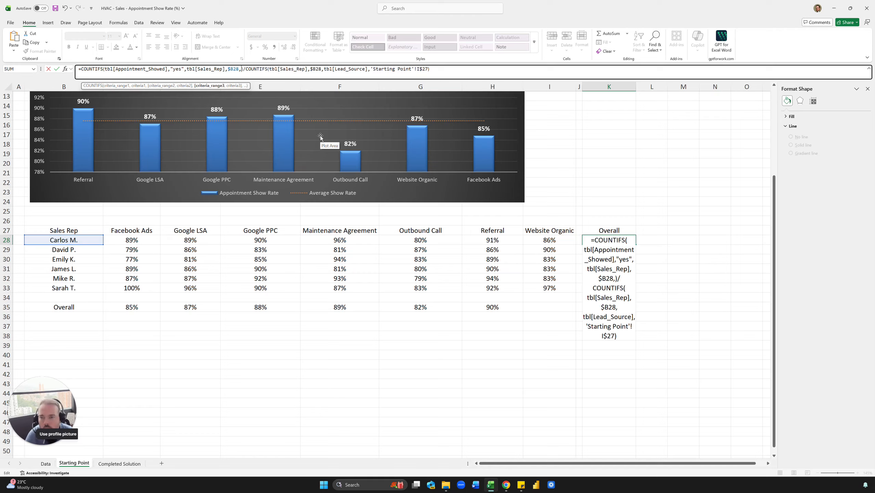
pyautogui.press('BackSpace')
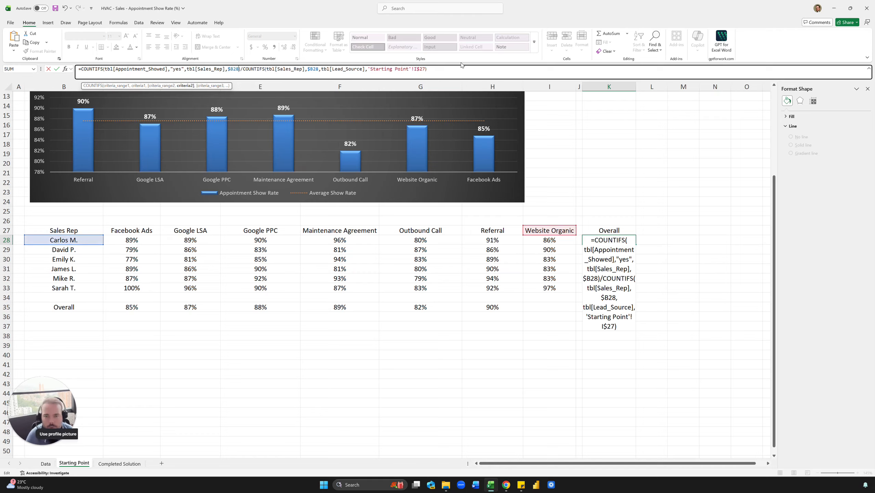
# Remove the Lead_Source criterion from the denominator COUNTIFS in K28 and commit the formula.
pyautogui.moveTo(462, 66); pyautogui.dragTo(323, 63)
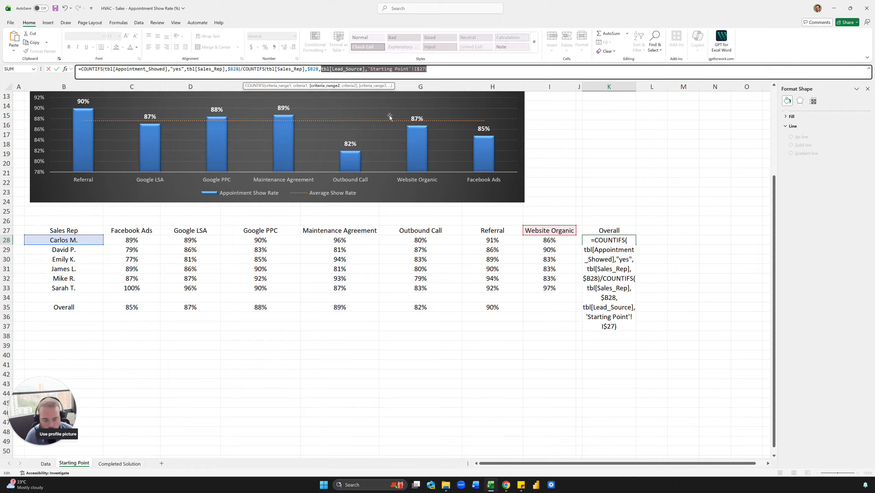
pyautogui.press('BackSpace')
pyautogui.press('BackSpace')
pyautogui.press('Return')
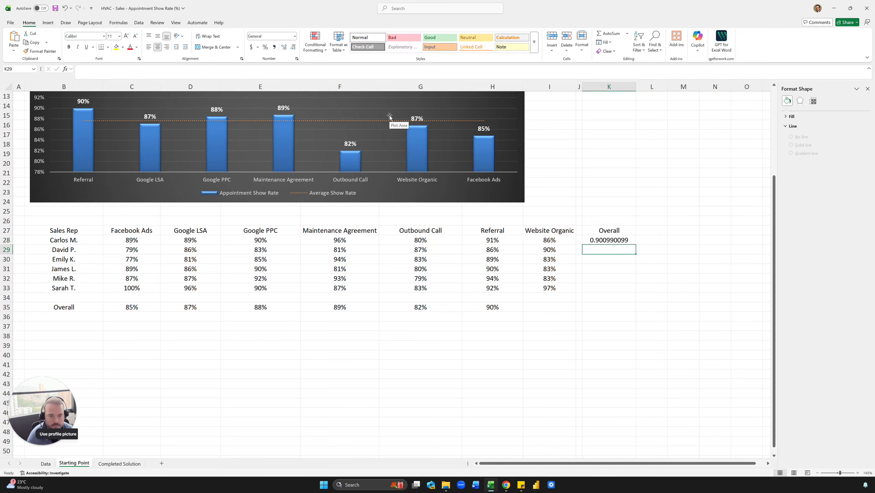
# Format K28 as a whole percentage and fill its formula down the Overall column to K33.
pyautogui.press('Up')
pyautogui.hotkey('ctrl', 'shift', '5')
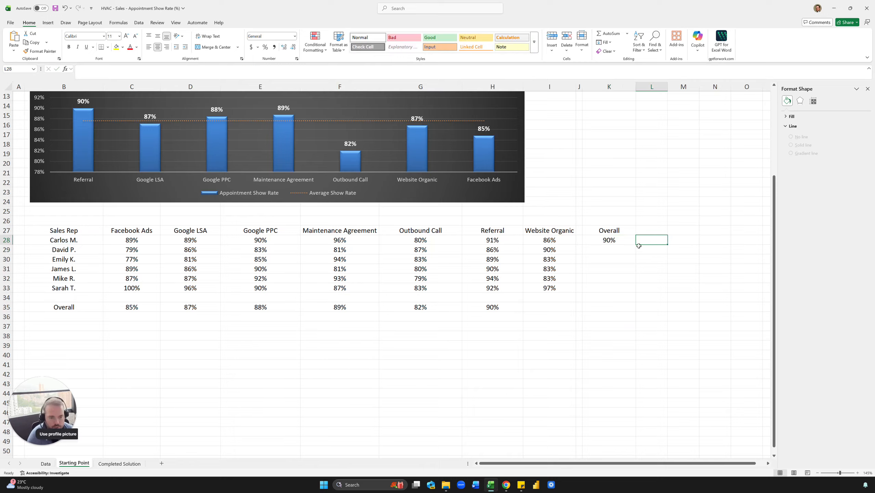
pyautogui.moveTo(636, 244); pyautogui.dragTo(630, 292)
pyautogui.click(651, 278)
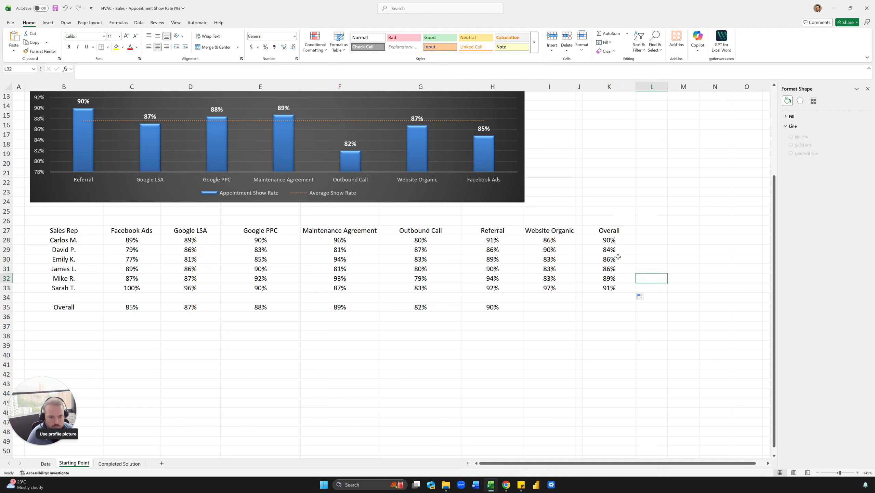
pyautogui.doubleClick(618, 259)
pyautogui.press('Escape')
pyautogui.click(636, 297)
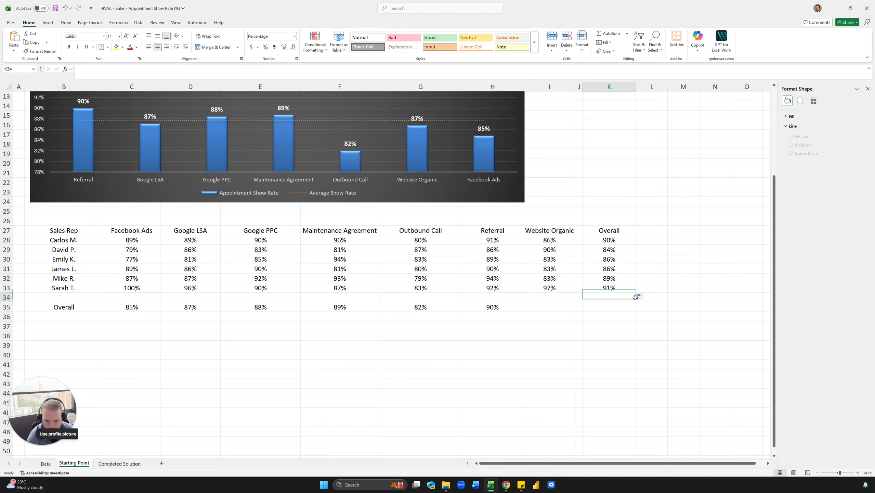
# Copy the Overall rate formula from H35 into I35 for Website Organic.
pyautogui.click(531, 305)
pyautogui.click(494, 305)
pyautogui.hotkey('ctrl', 'c')
pyautogui.click(535, 307)
pyautogui.press('Return')
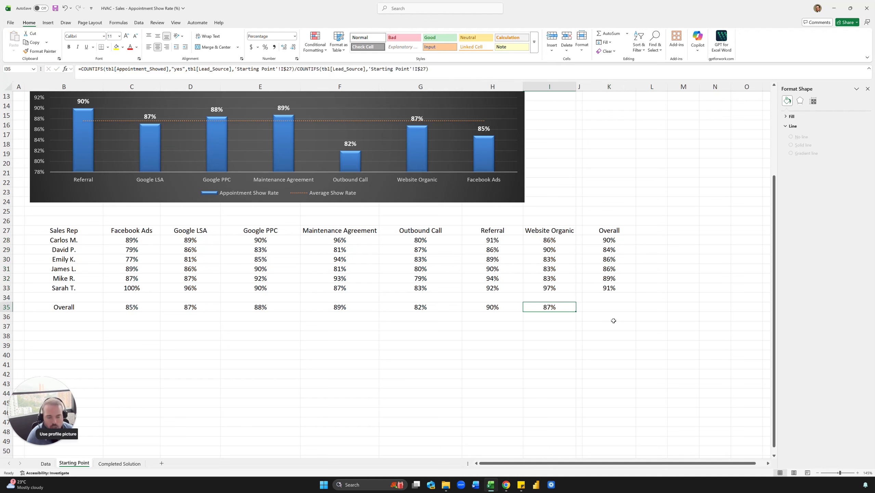
# Insert two blank rows at row 26, between the chart and the sales rep matrix.
pyautogui.click(585, 310)
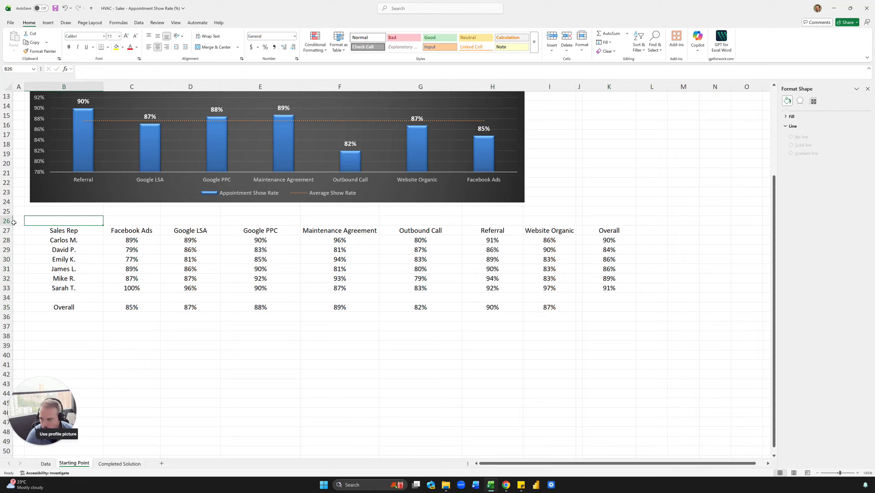
pyautogui.moveTo(6, 220); pyautogui.dragTo(7, 230)
pyautogui.rightClick(6, 230)
pyautogui.click(24, 304)
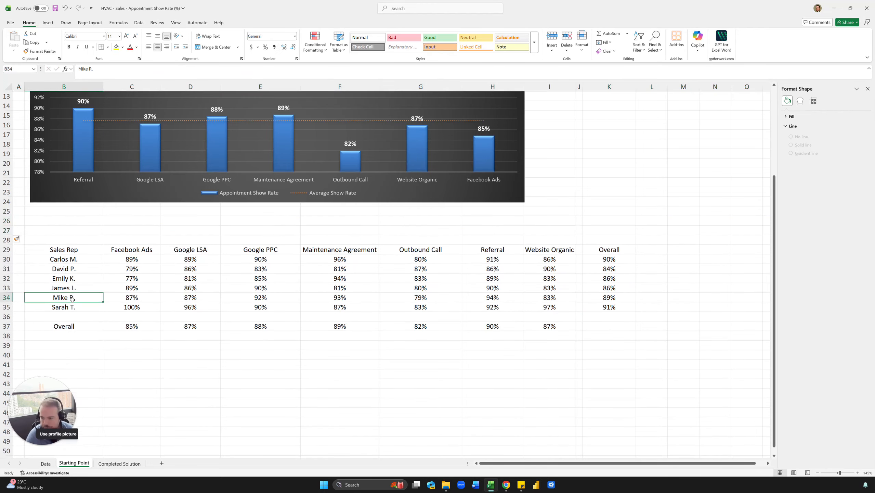
pyautogui.click(69, 231)
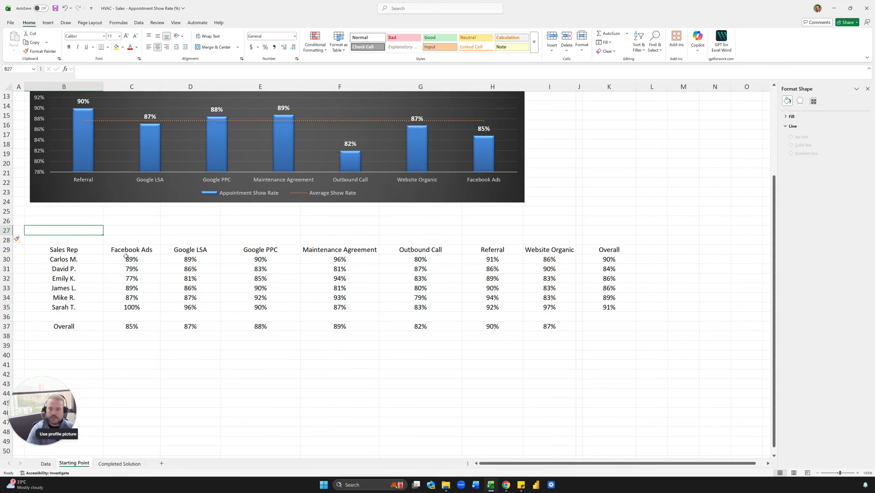
# Copy the text of the Average Show Rate formula in H3 and leave the cell unchanged.
pyautogui.scroll(4, 207, 224)
pyautogui.click(499, 106)
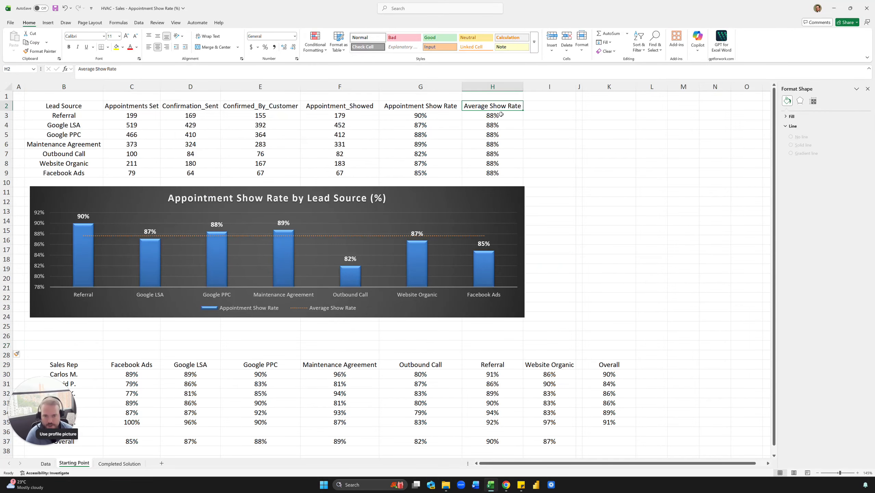
pyautogui.click(500, 115)
pyautogui.moveTo(257, 69); pyautogui.dragTo(81, 76)
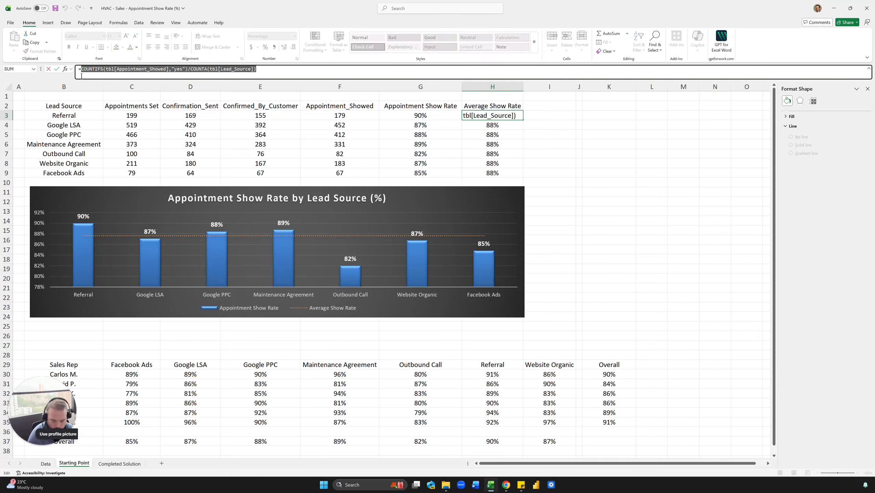
pyautogui.hotkey('ctrl', 'c')
pyautogui.press('Escape')
pyautogui.click(335, 144)
pyautogui.click(478, 115)
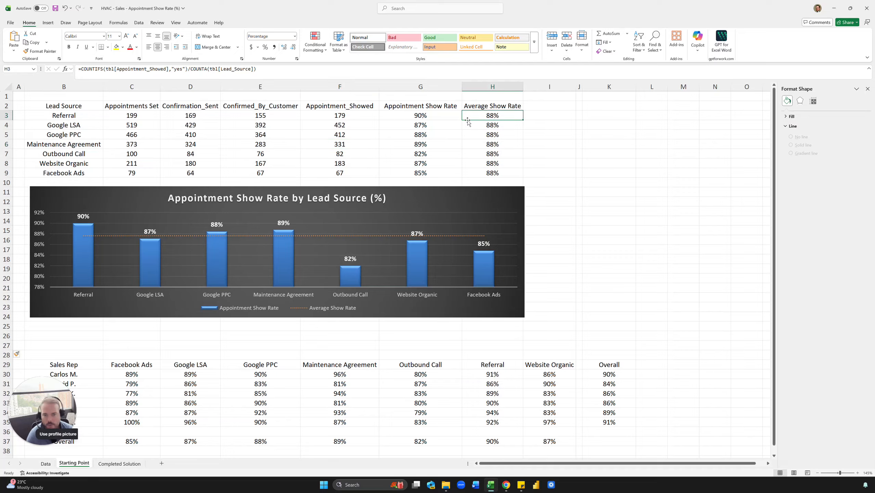
pyautogui.doubleClick(177, 69)
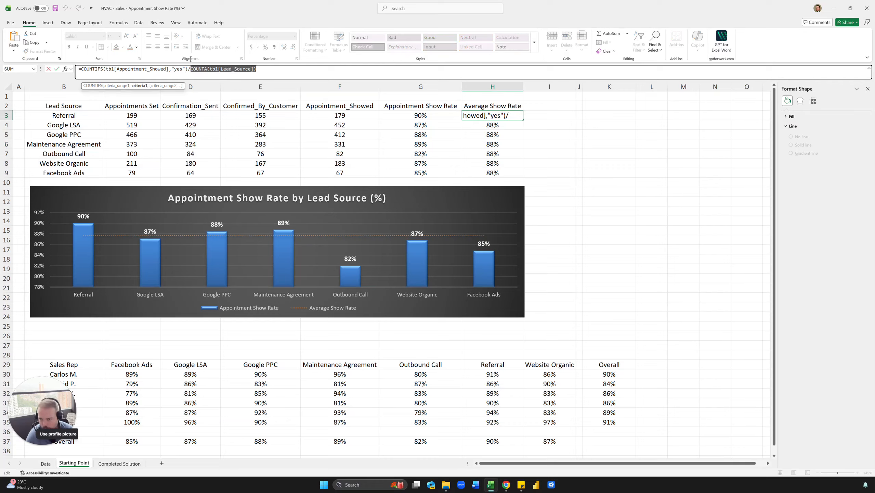
pyautogui.press('Escape')
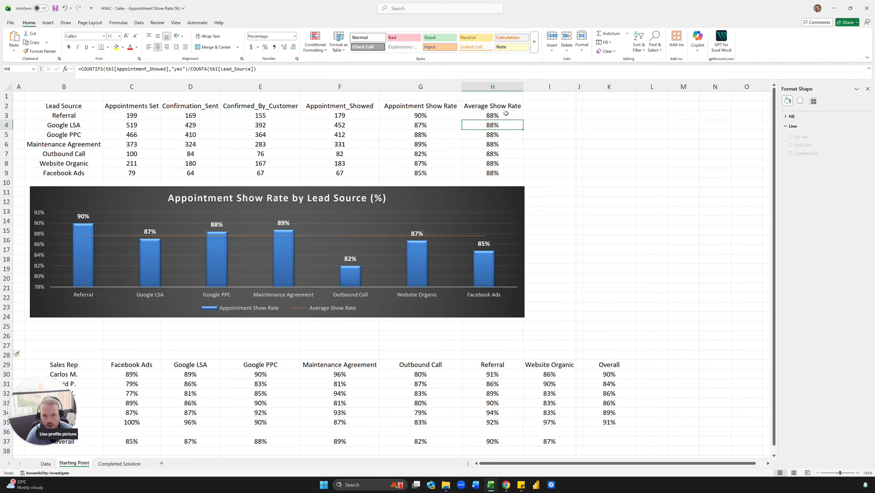
pyautogui.moveTo(256, 69); pyautogui.dragTo(89, 66)
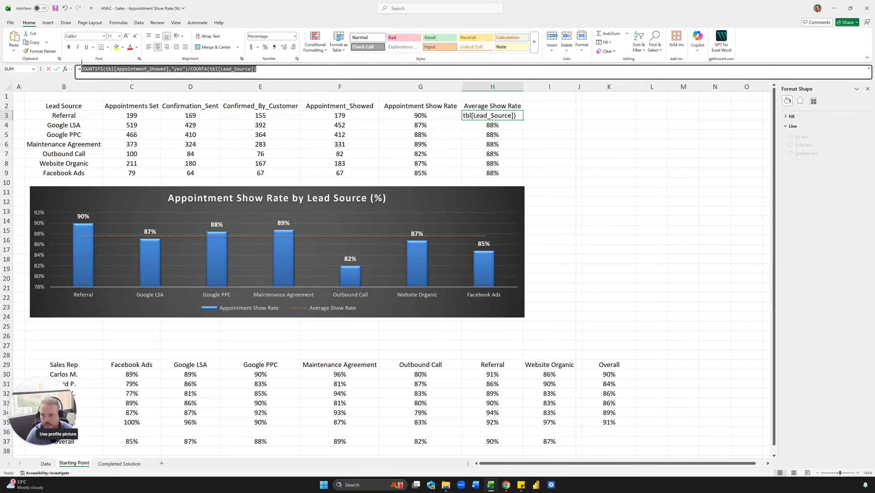
pyautogui.press('Escape')
# Paste the copied show rate formula into B27 and format it as a whole percentage.
pyautogui.moveTo(75, 336); pyautogui.dragTo(77, 341)
pyautogui.click(77, 341)
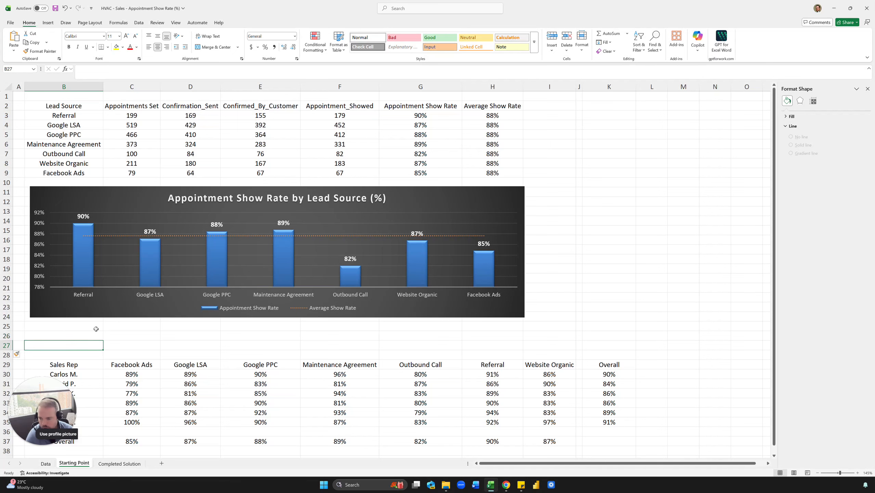
pyautogui.hotkey('ctrl', 'v')
pyautogui.hotkey('ctrl', 'Return')
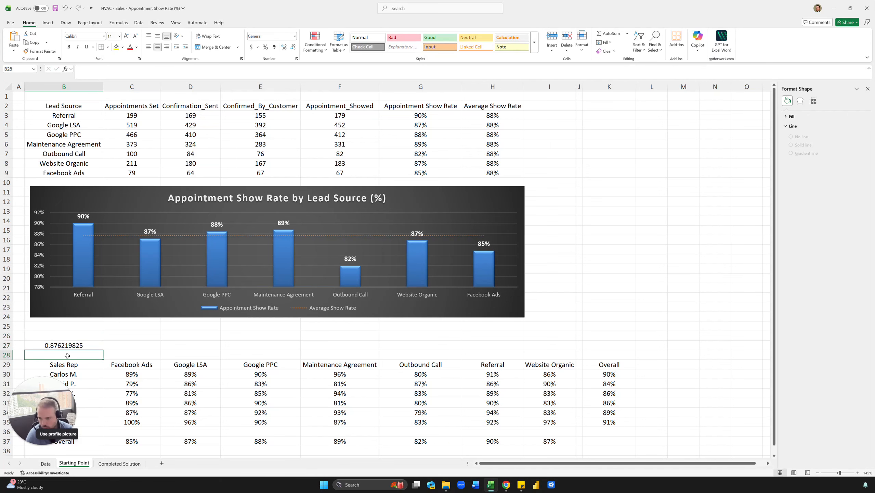
pyautogui.hotkey('ctrl', 'shift', '5')
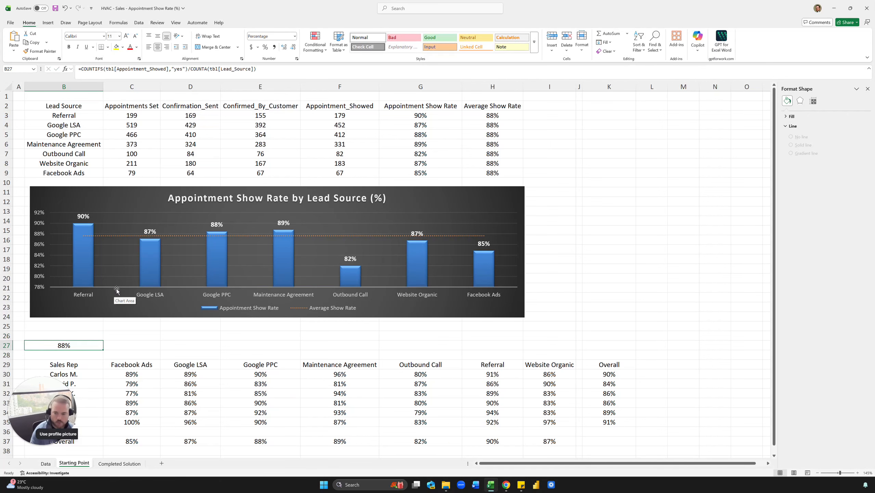
# Highlight values less than $B$27 in C30:I35, C37:I37 and K30:K35 with Light Red Fill with Dark Red Text.
pyautogui.scroll(-2, 138, 314)
pyautogui.click(192, 278)
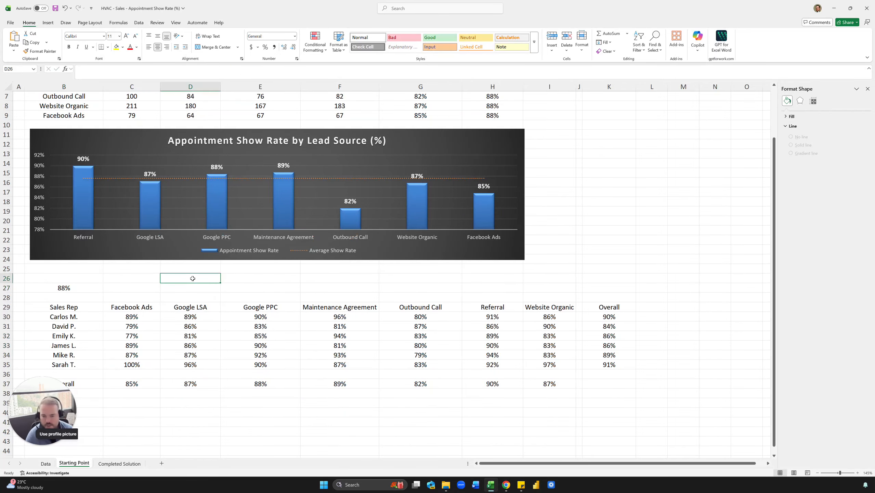
pyautogui.scroll(-2, 302, 292)
pyautogui.moveTo(128, 262); pyautogui.dragTo(536, 308)
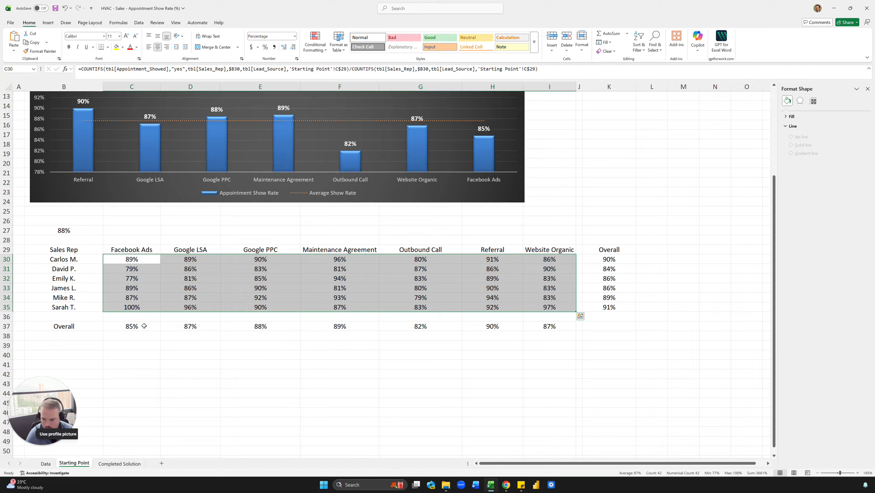
pyautogui.moveTo(144, 326); pyautogui.dragTo(543, 325)
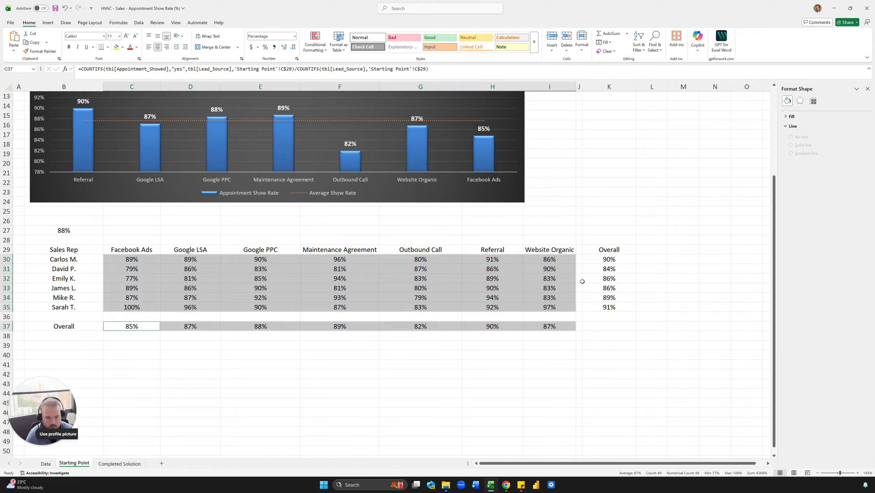
pyautogui.moveTo(606, 261); pyautogui.dragTo(609, 306)
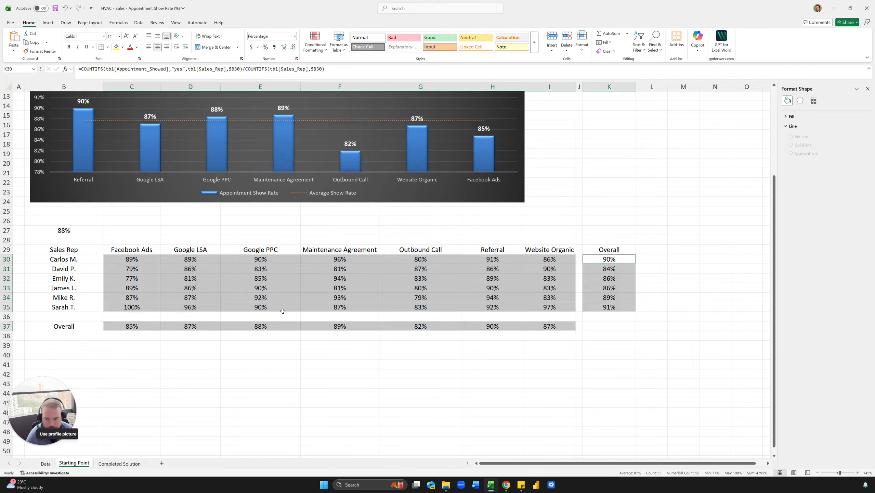
pyautogui.click(311, 48)
pyautogui.moveTo(327, 68)
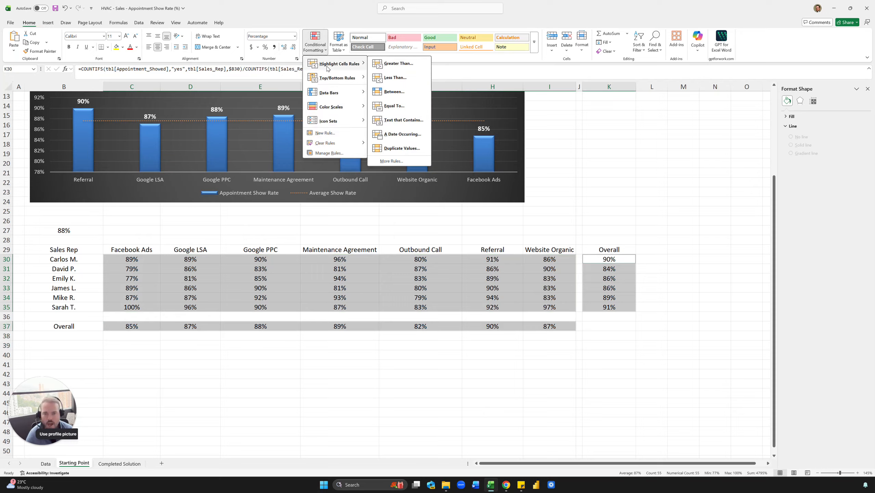
pyautogui.click(395, 78)
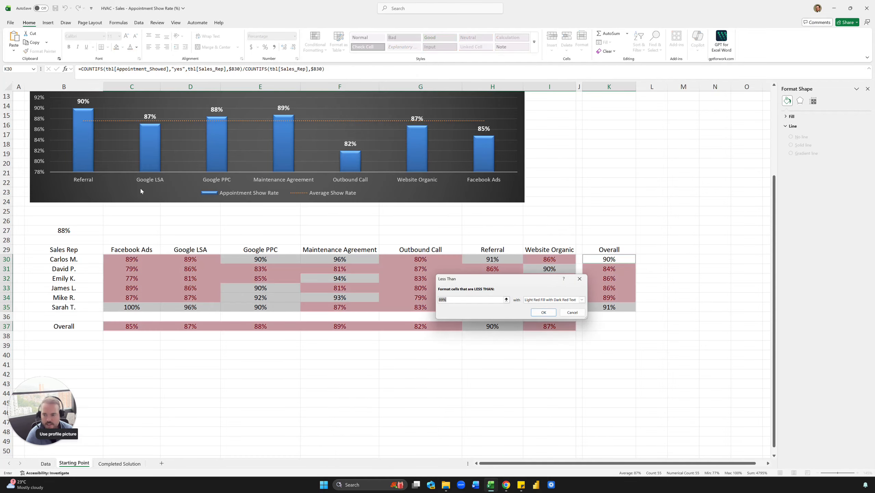
pyautogui.click(70, 230)
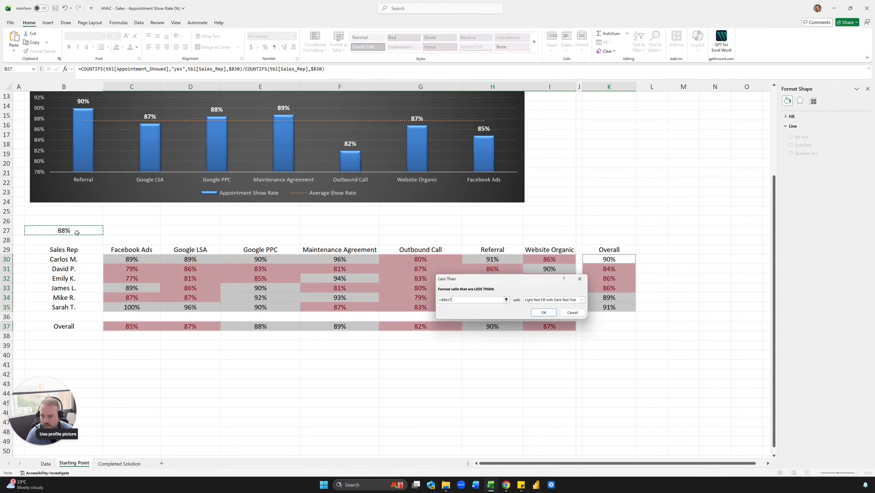
pyautogui.click(543, 312)
pyautogui.click(340, 383)
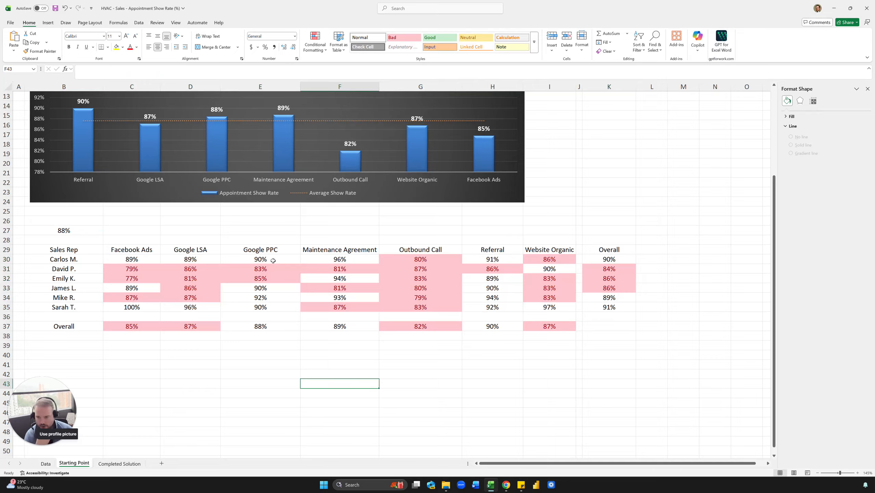
# Examine the benchmark cell above the sales rep matrix on the Completed Solution sheet, and return to Starting Point.
pyautogui.click(72, 230)
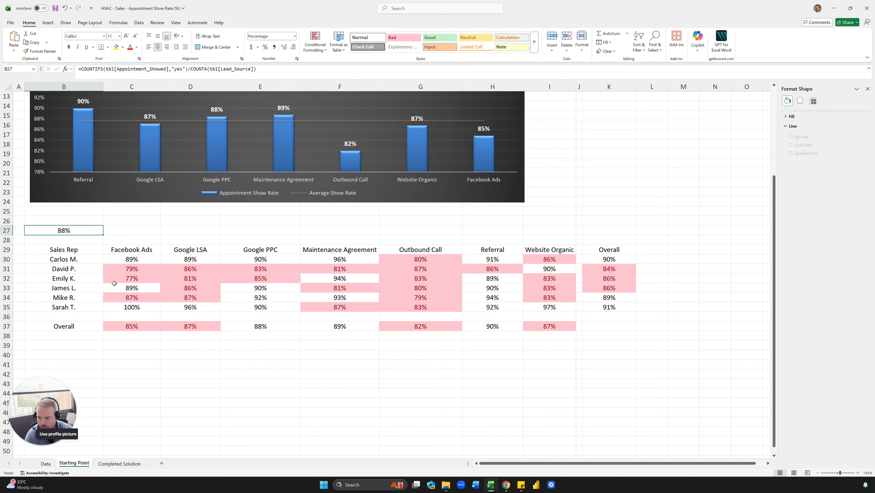
pyautogui.click(131, 468)
pyautogui.click(56, 279)
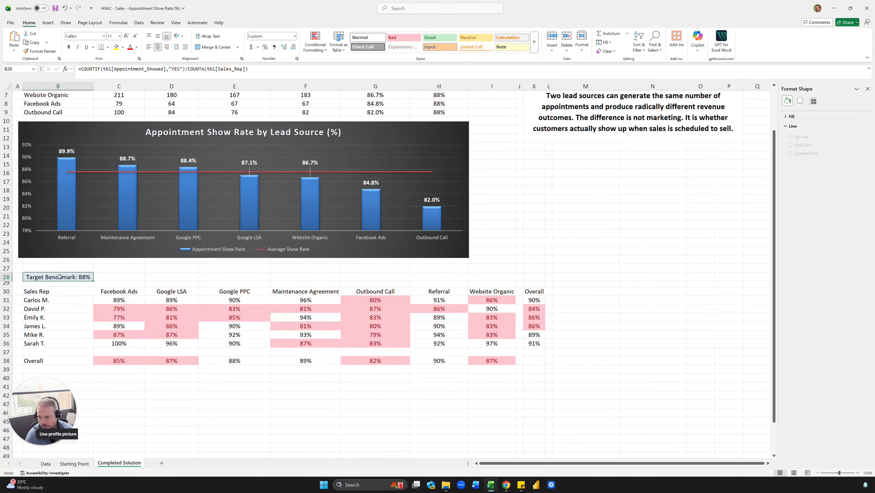
pyautogui.click(72, 464)
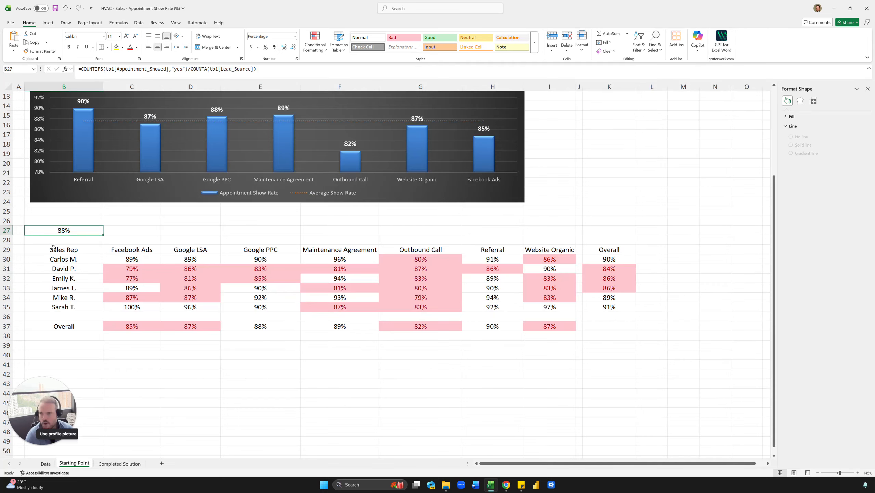
# Try replacing the formula in B27 with the text "Target Benchmark: 88%".
pyautogui.write('Target N')
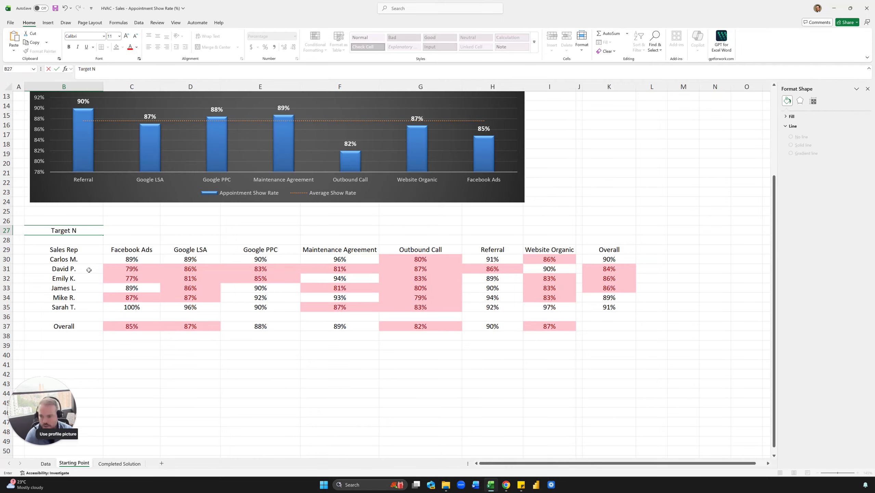
pyautogui.press('BackSpace')
pyautogui.write('Benchmar')
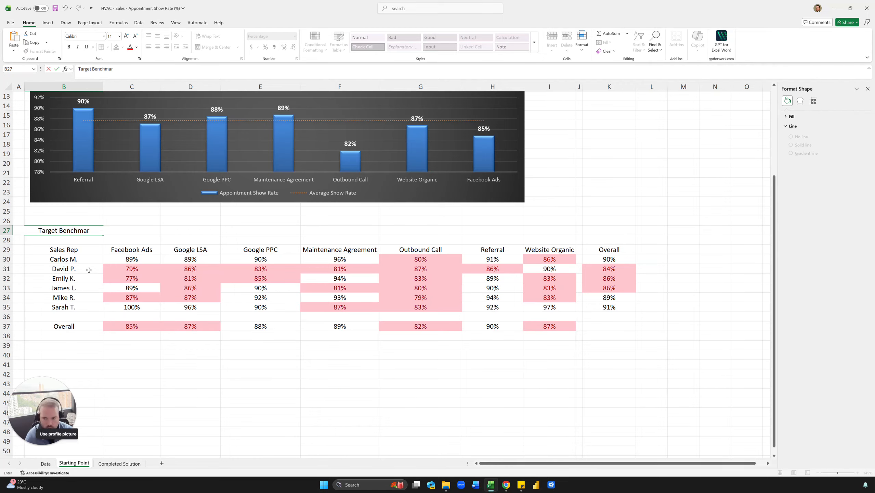
pyautogui.write('k: 88%')
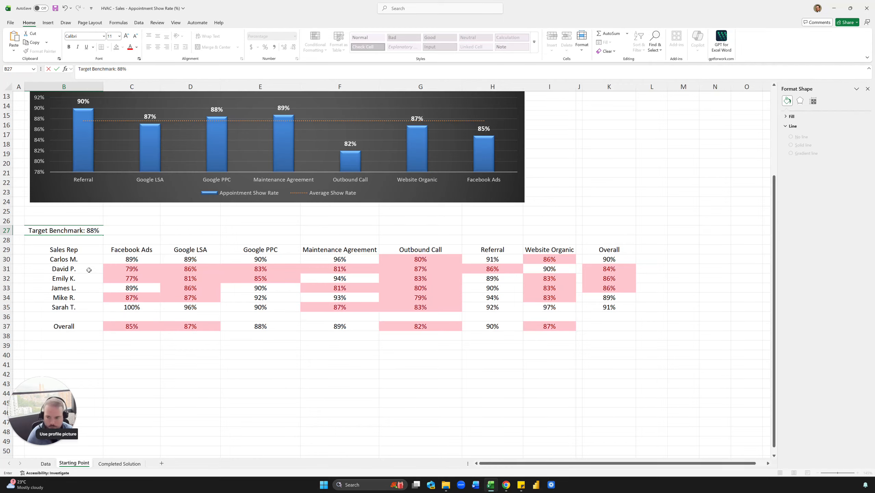
pyautogui.press('Return')
# Check B27 against the highlighted matrix and undo the text entry to restore the show rate formula.
pyautogui.click(60, 231)
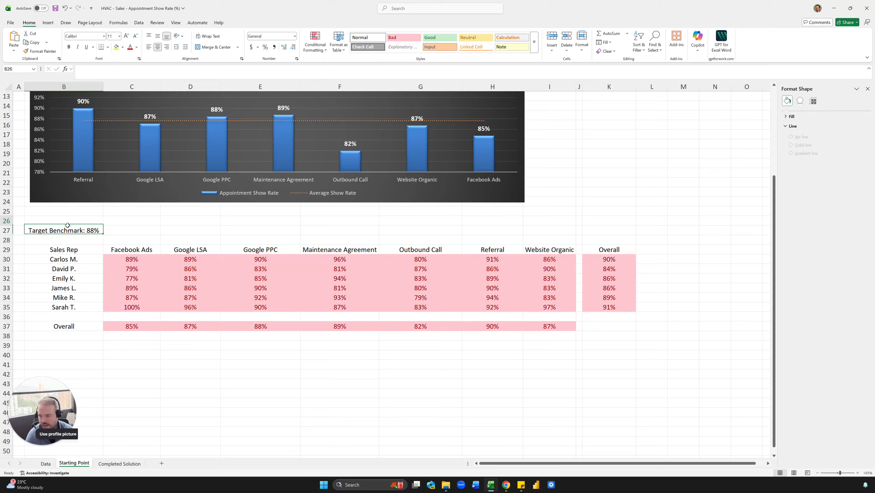
pyautogui.click(185, 269)
pyautogui.click(88, 233)
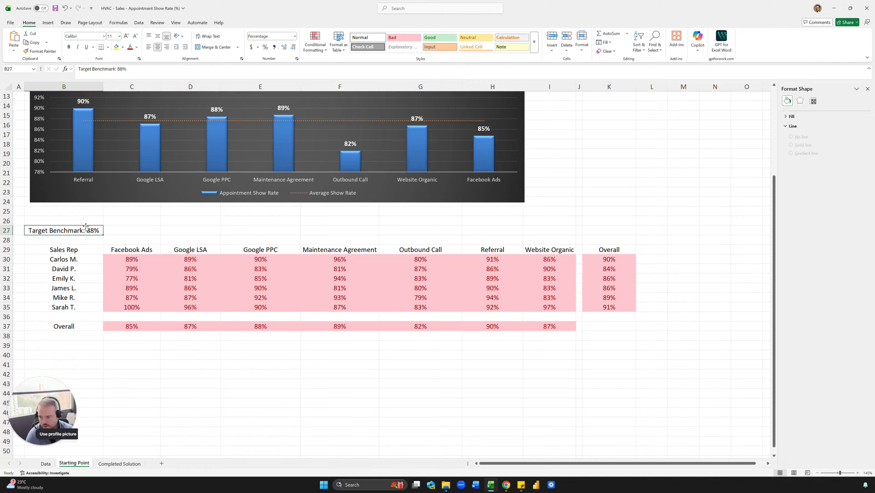
pyautogui.moveTo(139, 260); pyautogui.dragTo(539, 306)
pyautogui.click(517, 295)
pyautogui.click(90, 230)
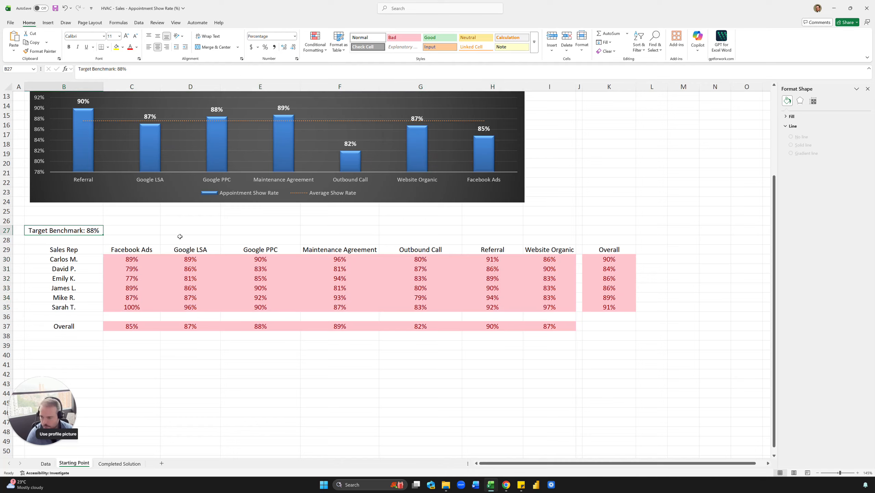
pyautogui.click(180, 237)
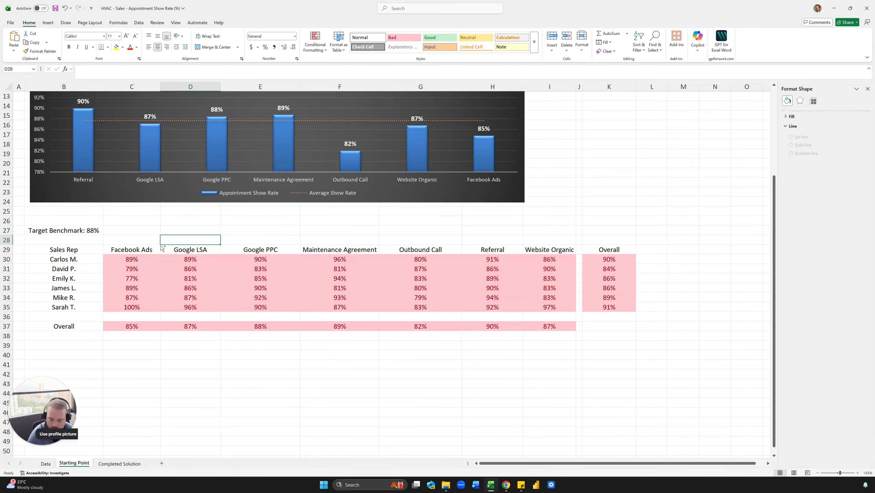
pyautogui.hotkey('ctrl', 'z')
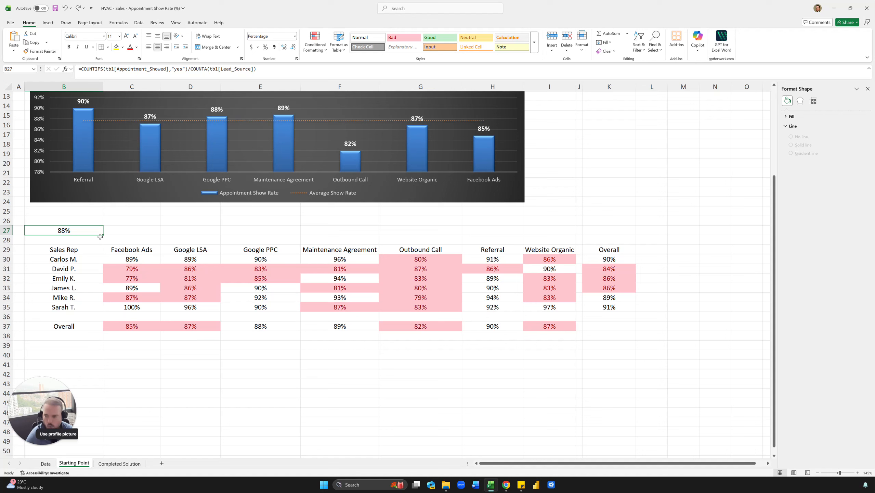
# Apply the custom number format "Overall Average: "0% to B27.
pyautogui.hotkey('ctrl', '1')
pyautogui.click(452, 298)
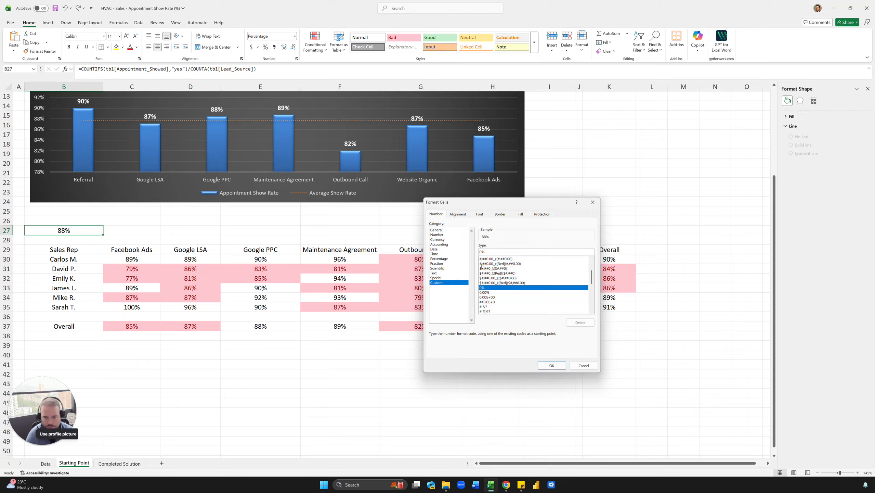
pyautogui.write('"Avera')
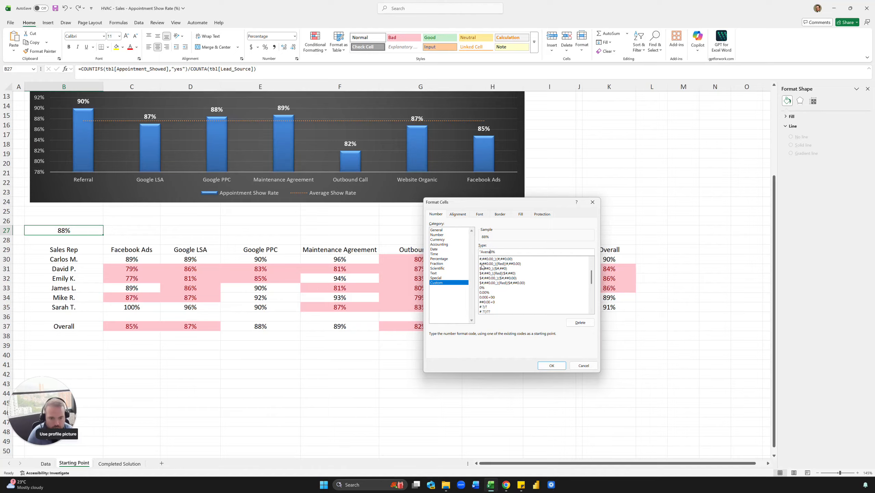
pyautogui.write('ge: "')
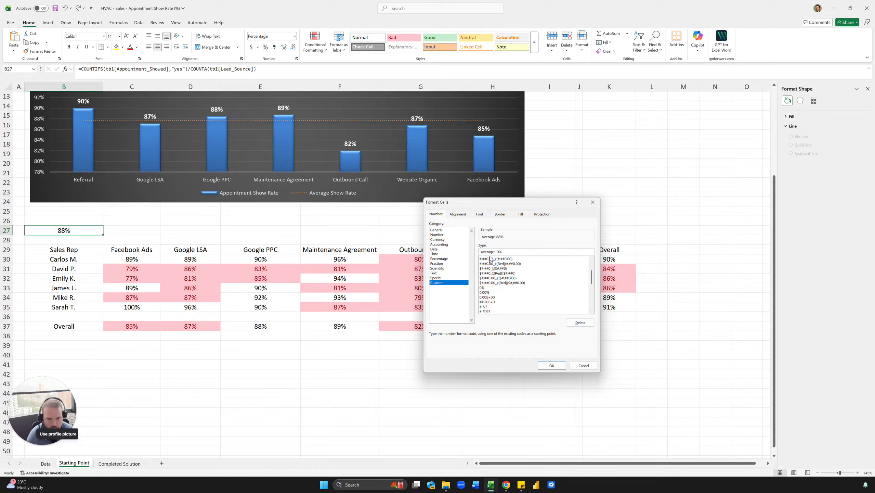
pyautogui.write('Overall')
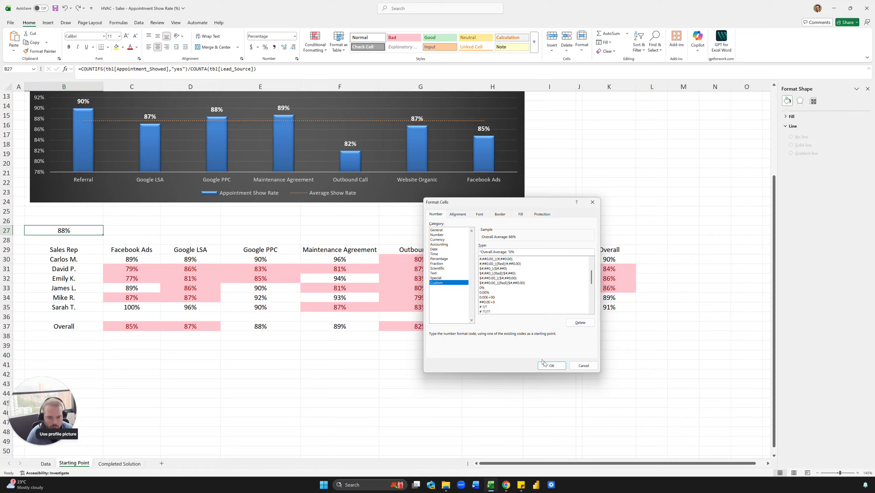
pyautogui.click(552, 365)
pyautogui.click(230, 340)
# Fill the Overall Average cell B27 with a light blue theme colour.
pyautogui.click(84, 230)
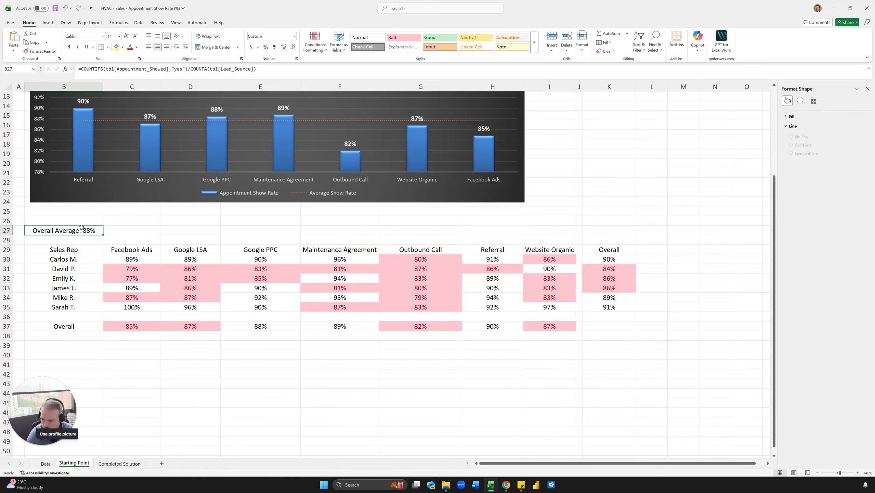
pyautogui.click(123, 47)
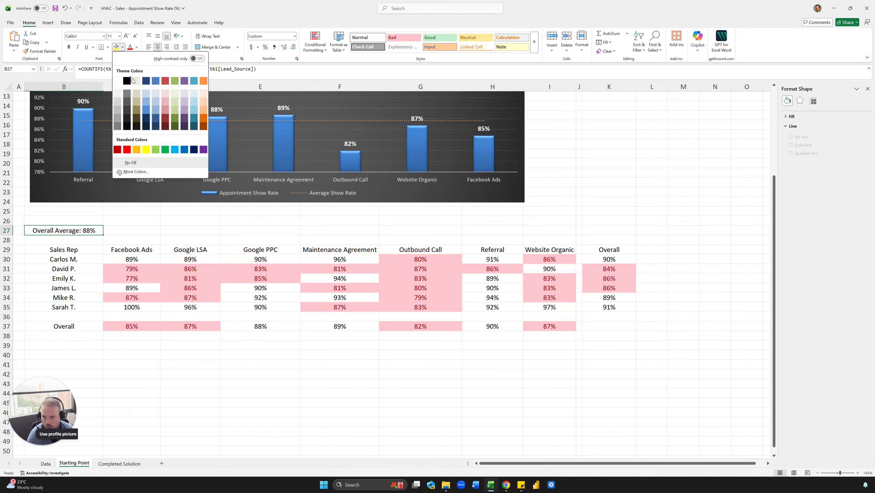
pyautogui.click(154, 95)
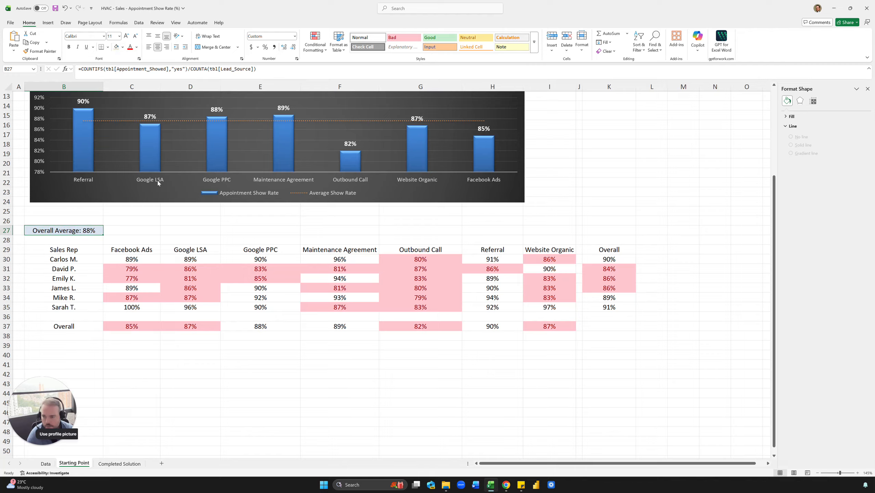
pyautogui.click(190, 231)
pyautogui.click(338, 253)
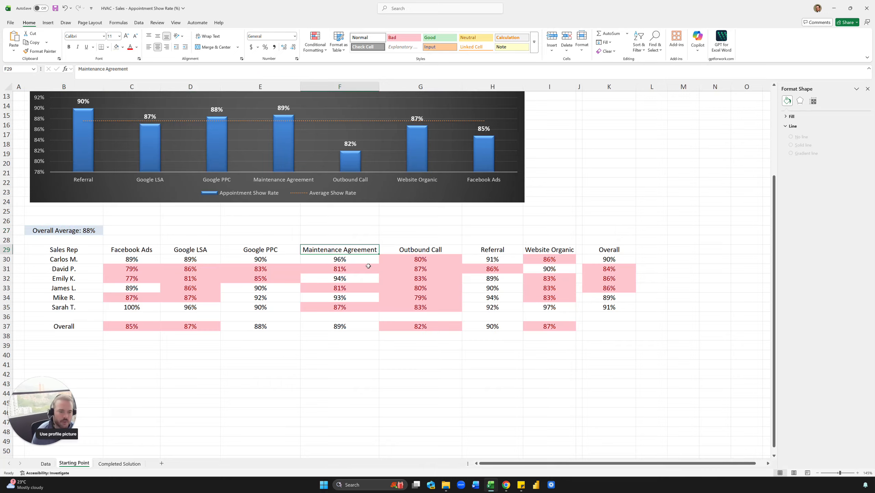
# Review the sales reps' Overall show rates in K30:K35.
pyautogui.click(617, 261)
pyautogui.moveTo(618, 262); pyautogui.dragTo(611, 306)
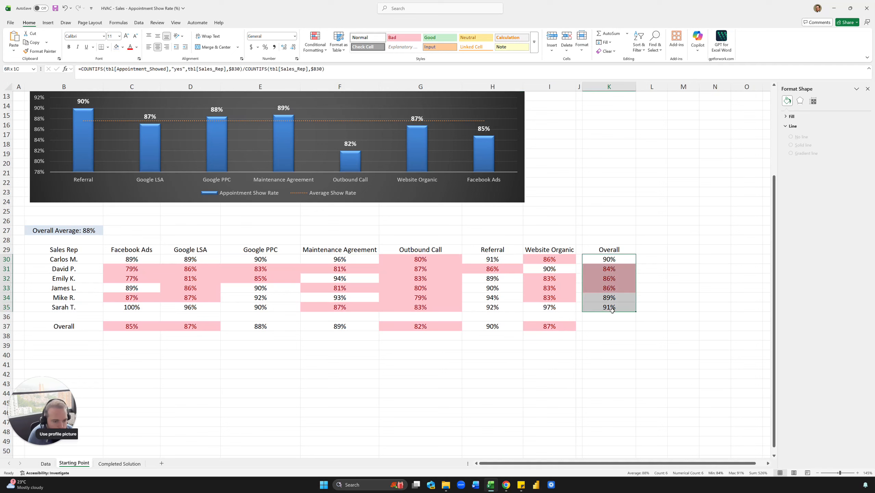
pyautogui.click(658, 286)
pyautogui.click(621, 262)
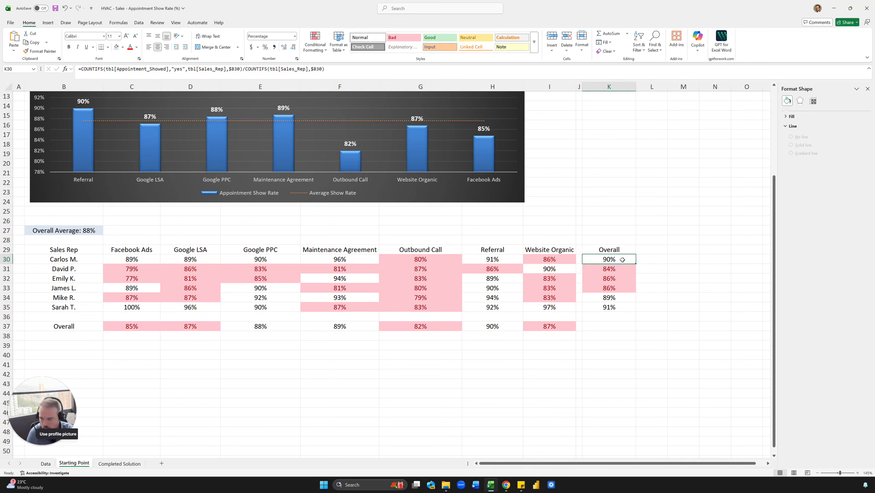
pyautogui.click(664, 272)
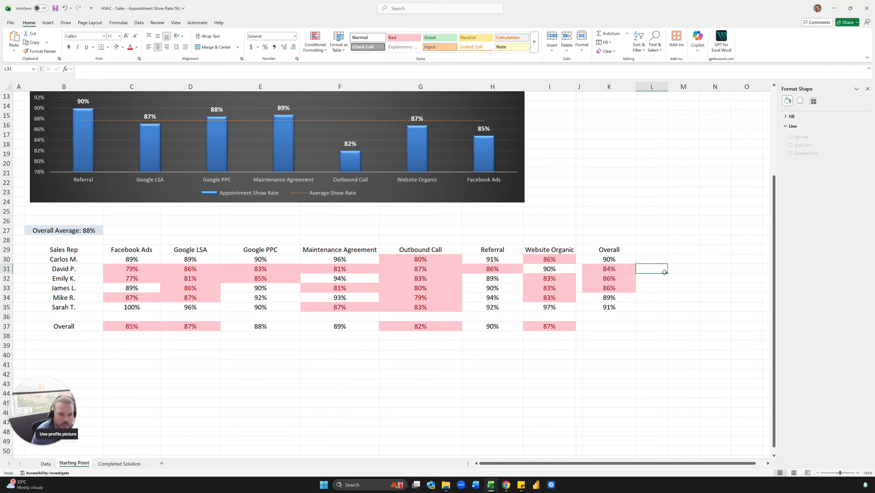
pyautogui.click(621, 280)
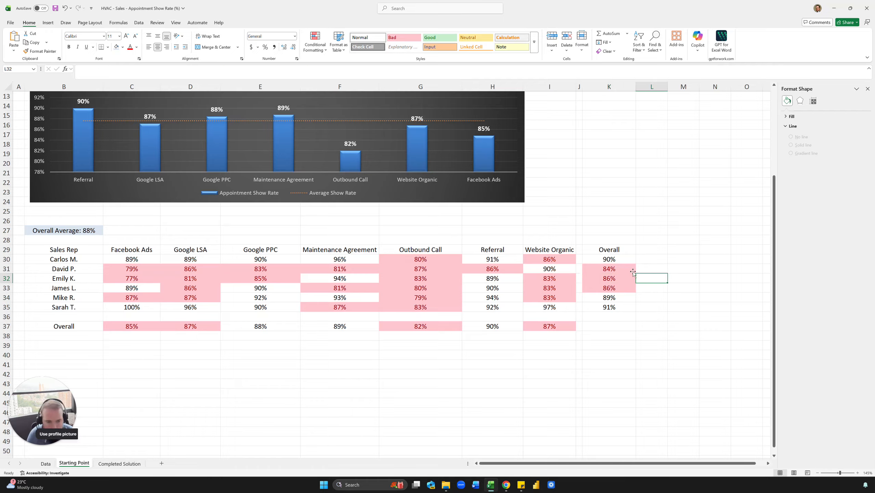
# Copy the first two sales rep names and their Overall show rates as values into D42:E43.
pyautogui.click(627, 269)
pyautogui.moveTo(621, 260); pyautogui.dragTo(620, 266)
pyautogui.hotkey('ctrl', 'c')
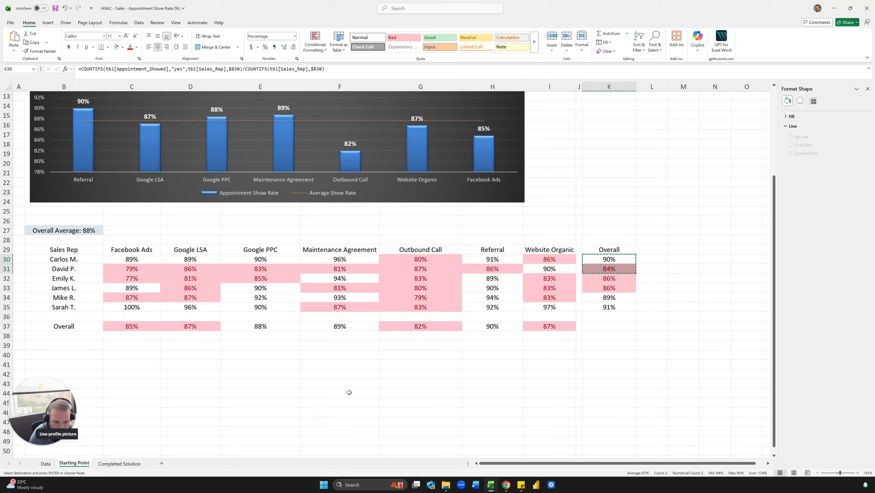
pyautogui.moveTo(81, 261); pyautogui.dragTo(74, 270)
pyautogui.hotkey('ctrl', 'c')
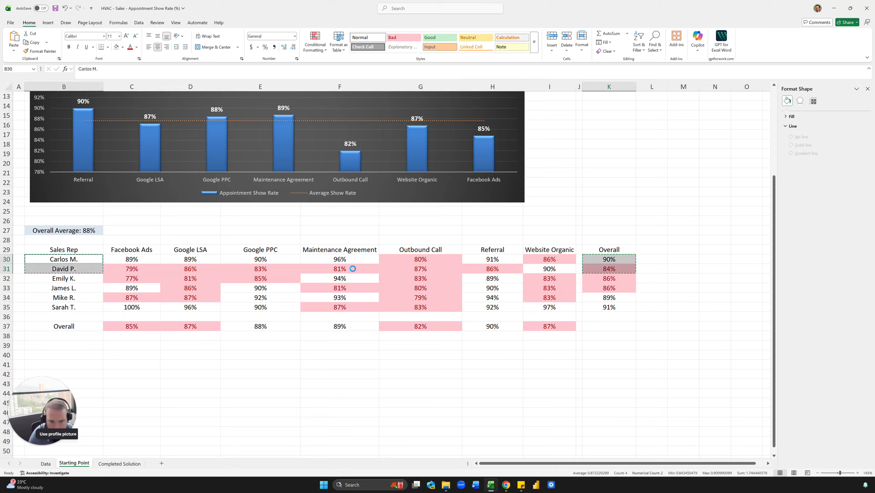
pyautogui.click(184, 374)
pyautogui.hotkey('ctrl', 'v')
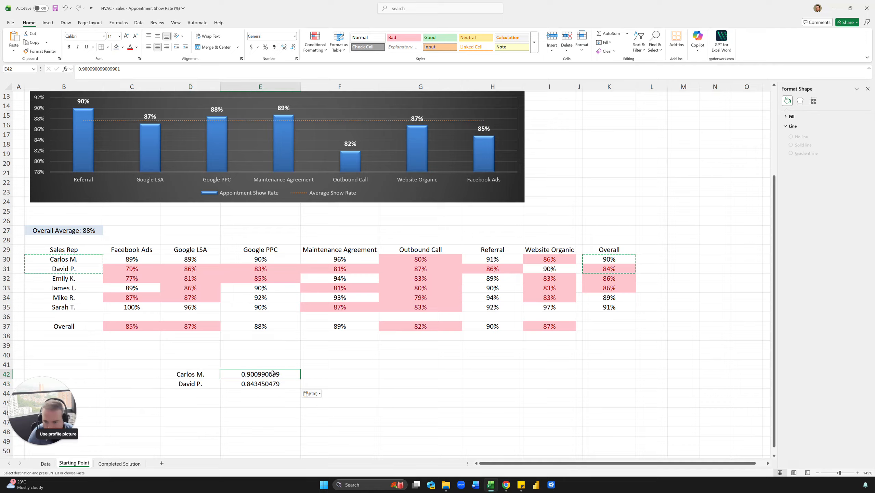
# Format the two copied show rates in E42:E43 as percentages with one decimal place.
pyautogui.moveTo(268, 376); pyautogui.dragTo(267, 383)
pyautogui.hotkey('ctrl', 'shift', '5')
pyautogui.click(319, 374)
pyautogui.click(271, 376)
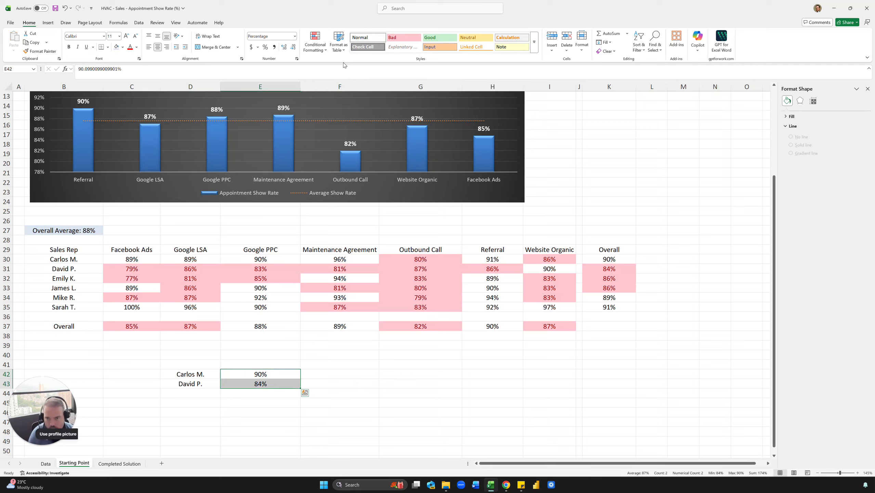
pyautogui.click(284, 47)
pyautogui.click(317, 375)
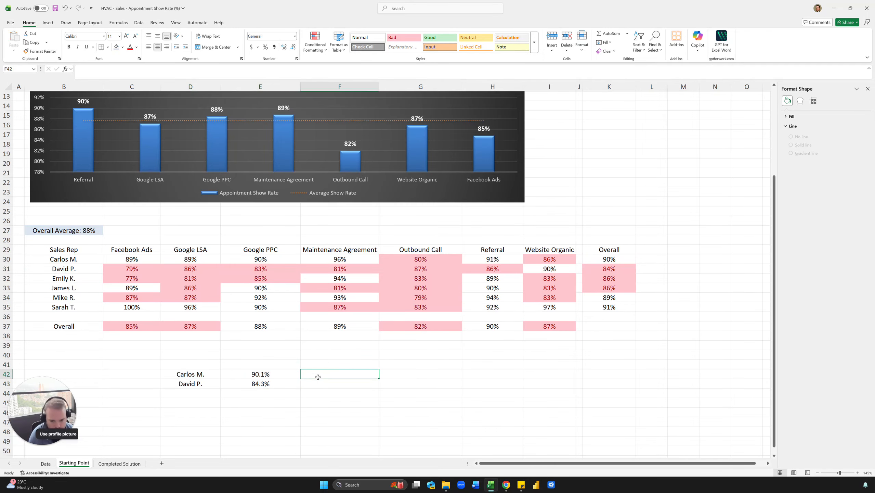
# Compare the two copied sales reps' show rates in D42:E43 below the matrix.
pyautogui.scroll(4, 291, 244)
pyautogui.scroll(-2, 291, 244)
pyautogui.scroll(-4, 290, 243)
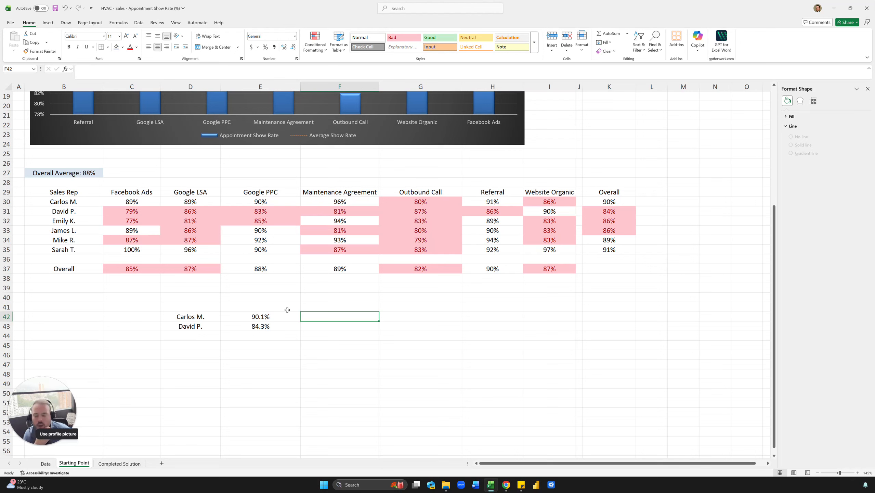
pyautogui.click(324, 309)
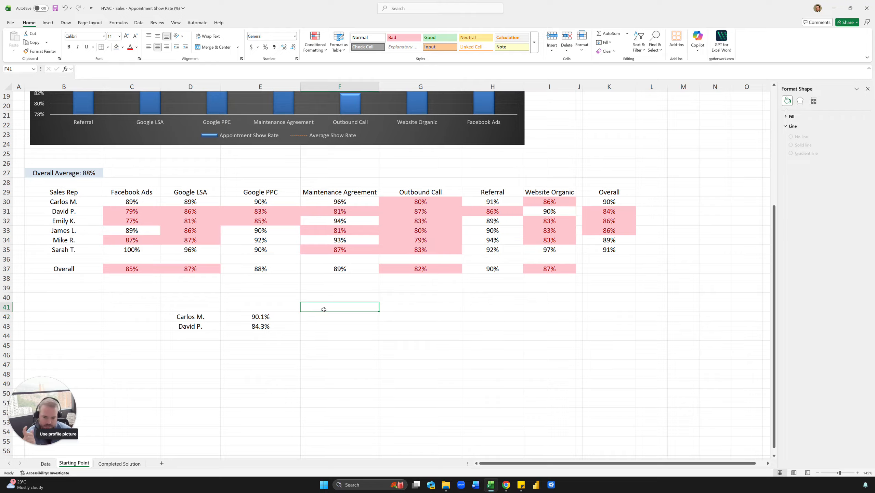
pyautogui.click(326, 317)
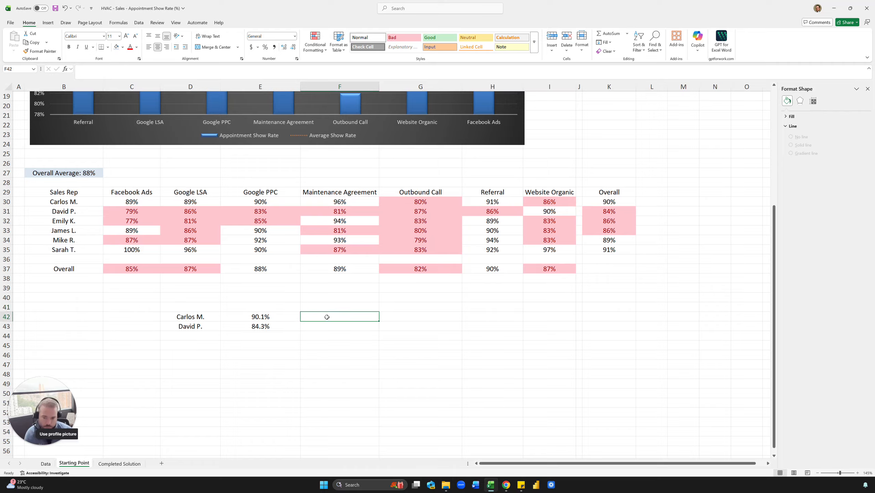
pyautogui.click(278, 316)
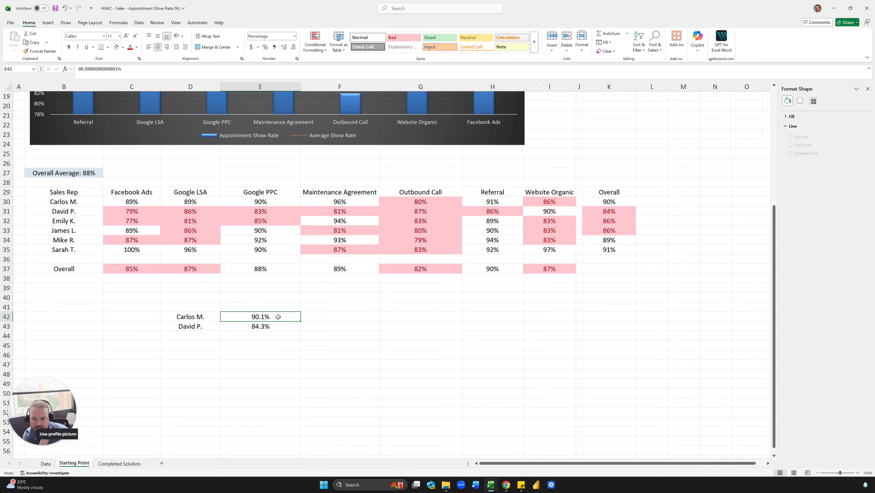
pyautogui.click(278, 328)
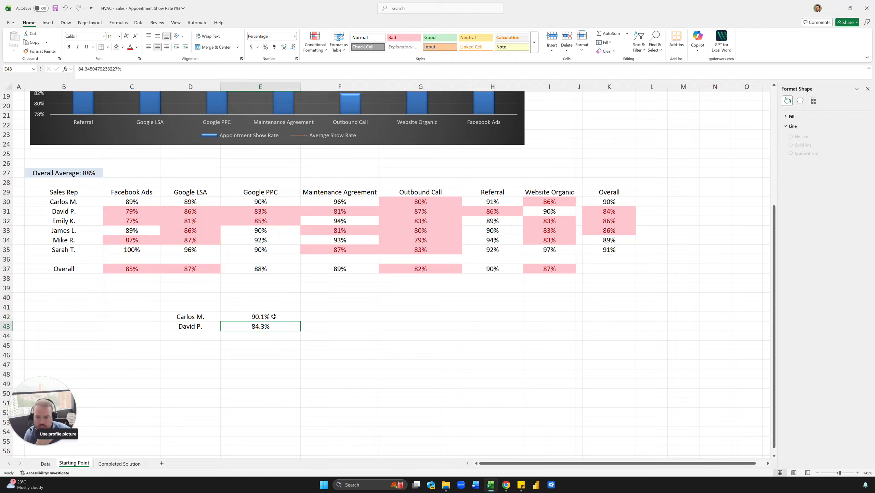
pyautogui.moveTo(274, 316); pyautogui.dragTo(268, 330)
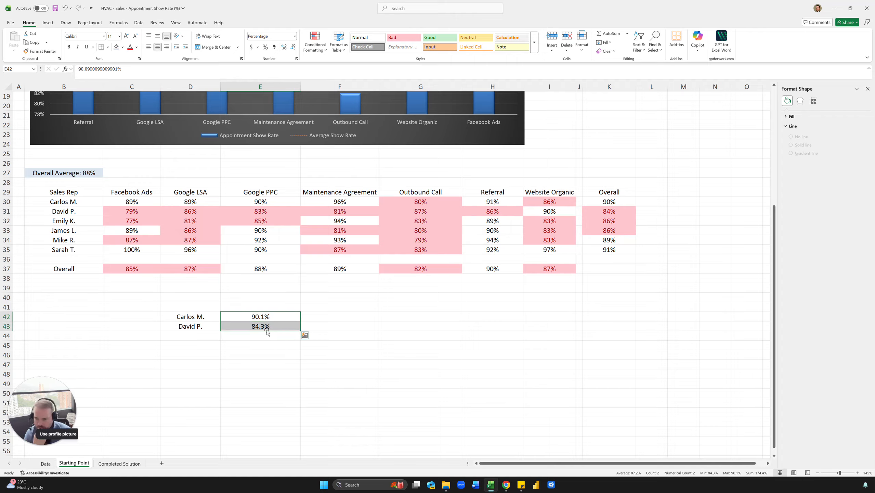
pyautogui.moveTo(257, 326); pyautogui.dragTo(260, 317)
pyautogui.click(264, 329)
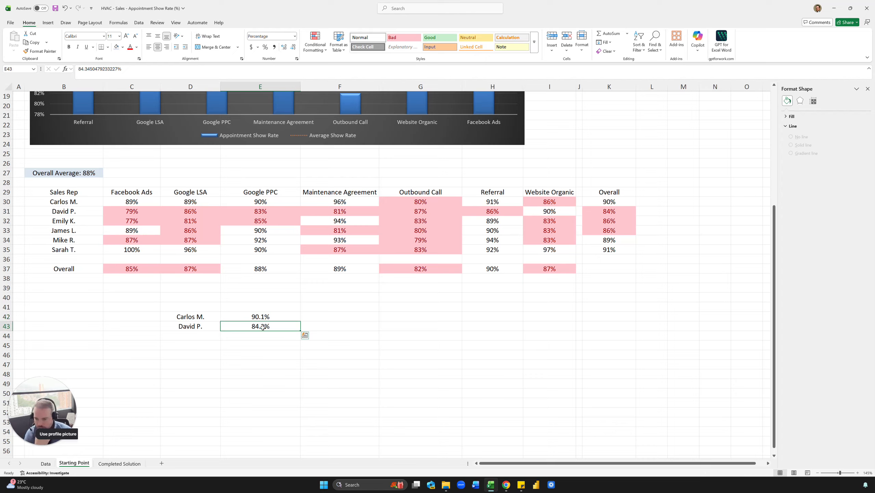
pyautogui.click(209, 320)
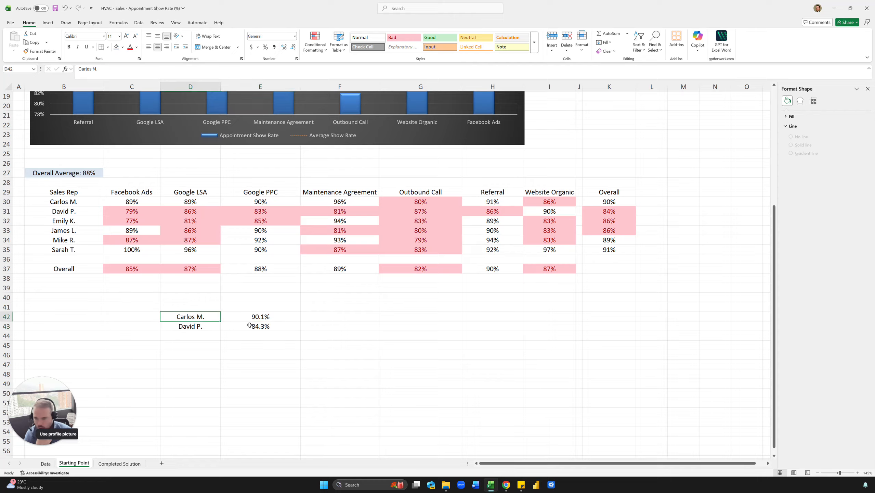
pyautogui.click(250, 325)
# Enter 6 in E46 and 3 in bold in E47.
pyautogui.click(263, 352)
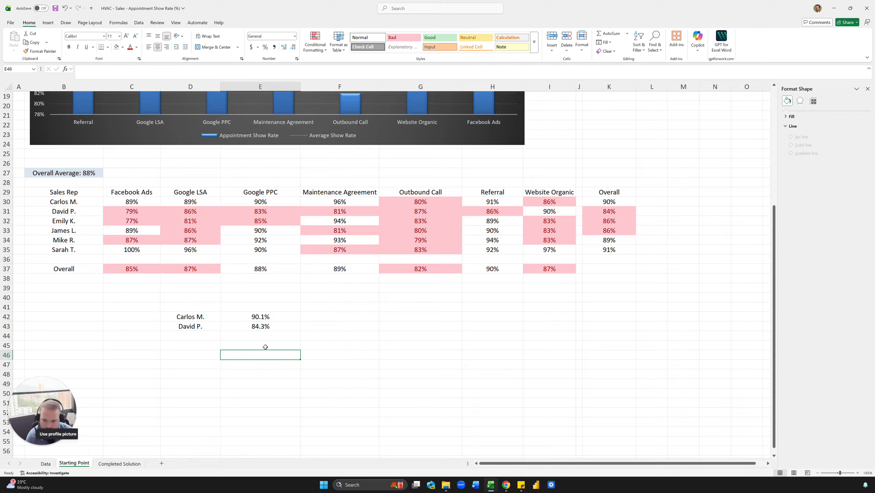
pyautogui.write('6')
pyautogui.press('Return')
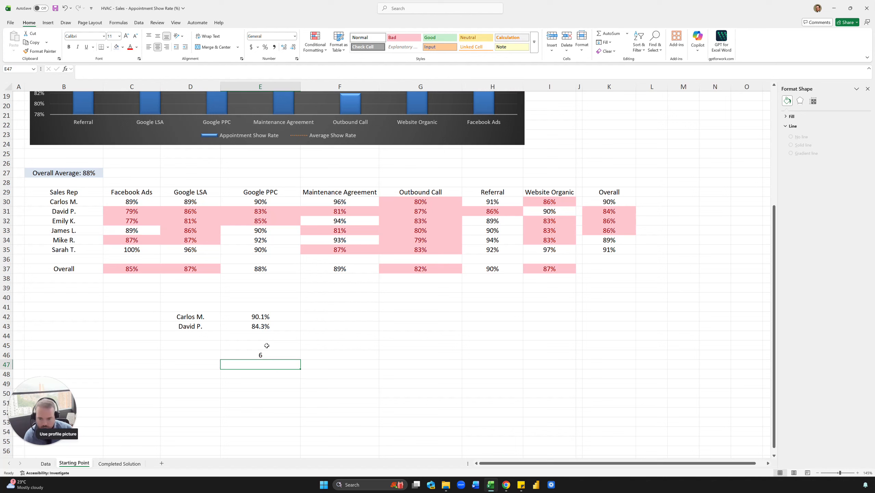
pyautogui.write('3')
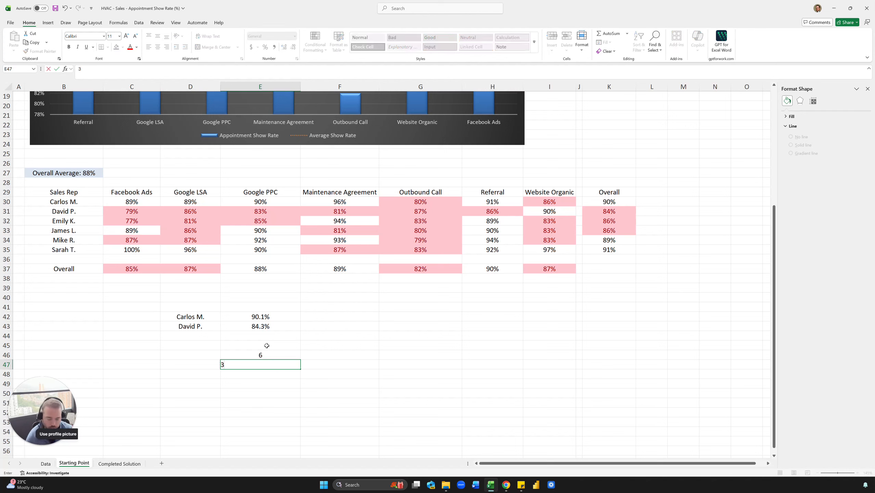
pyautogui.press('Return')
pyautogui.press('Up')
pyautogui.press('Up')
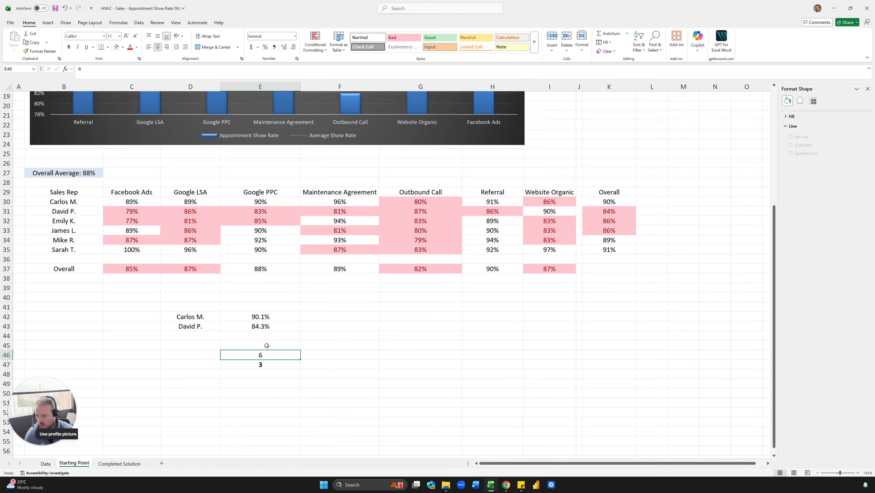
pyautogui.press('Down')
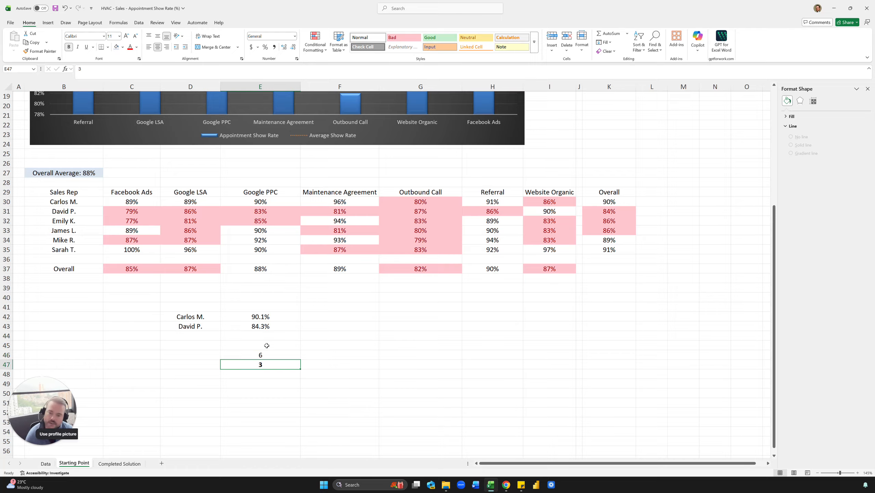
pyautogui.press('Down')
pyautogui.write('=ave')
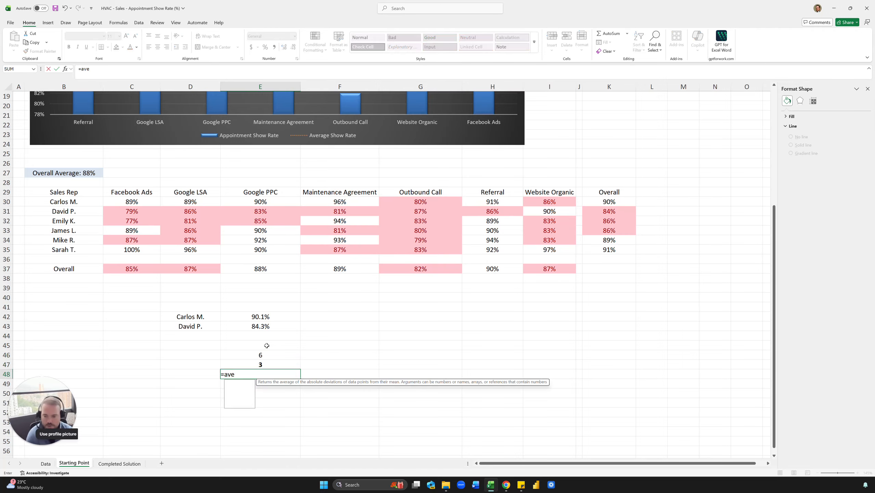
pyautogui.write('rage')
pyautogui.press('Escape')
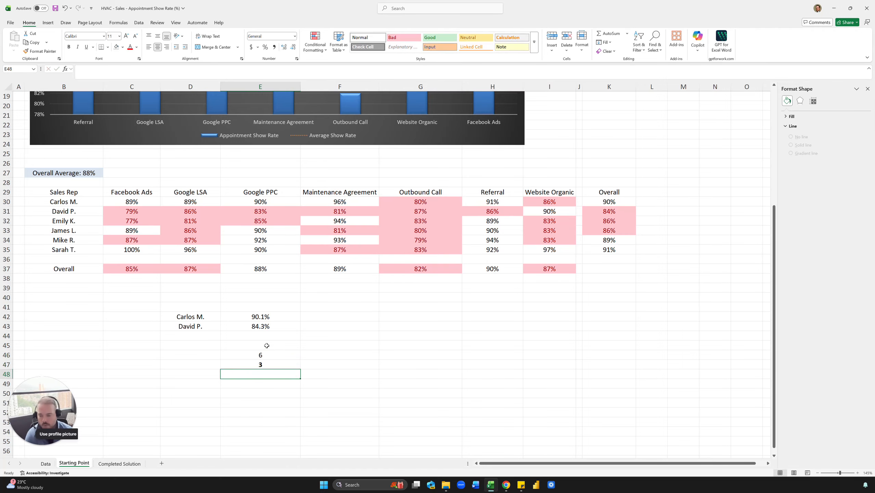
# Examine Appointment_Showed against the estimated deal values on the Data sheet, and check the Completed Solution matrix.
pyautogui.click(44, 464)
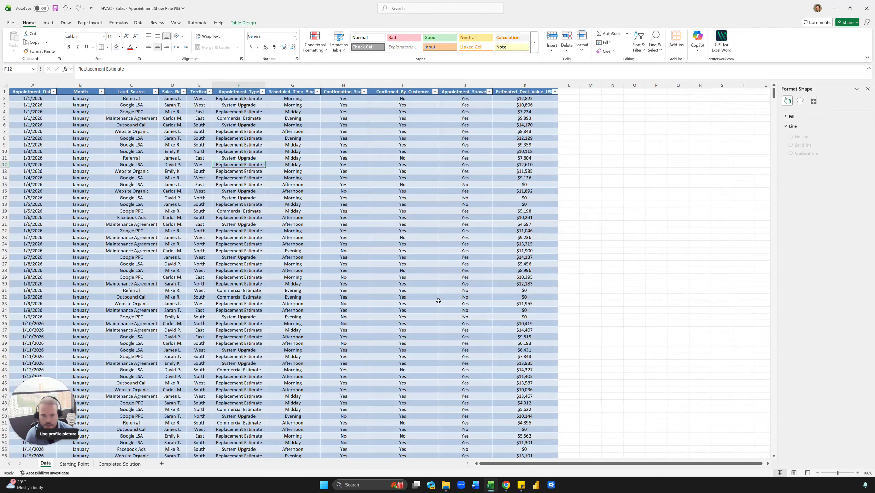
pyautogui.click(538, 131)
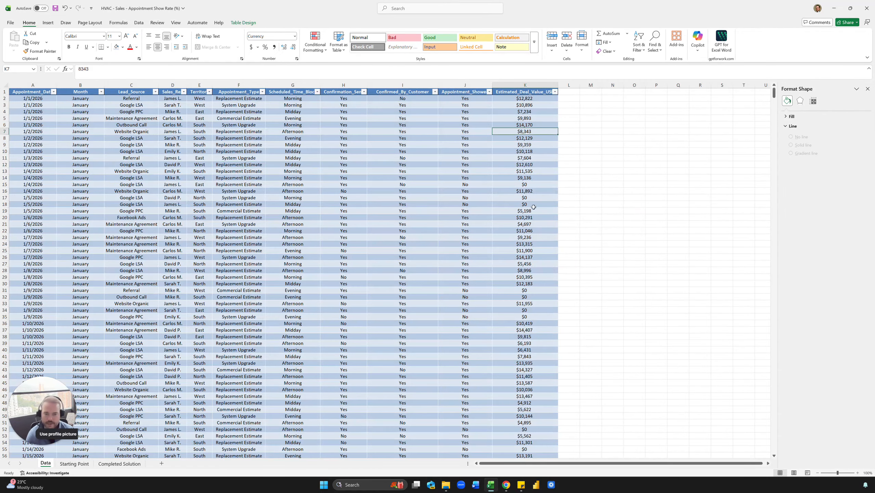
pyautogui.click(534, 191)
pyautogui.click(482, 185)
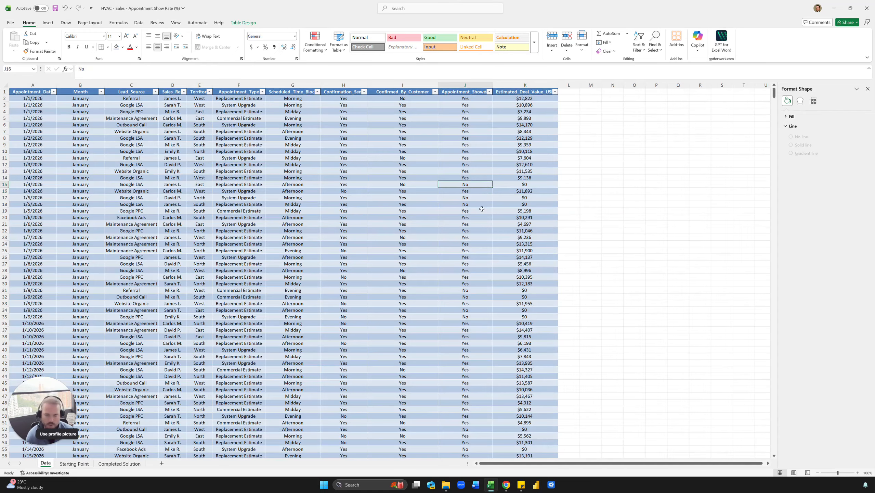
pyautogui.moveTo(527, 98); pyautogui.dragTo(527, 251)
pyautogui.click(525, 217)
pyautogui.click(477, 184)
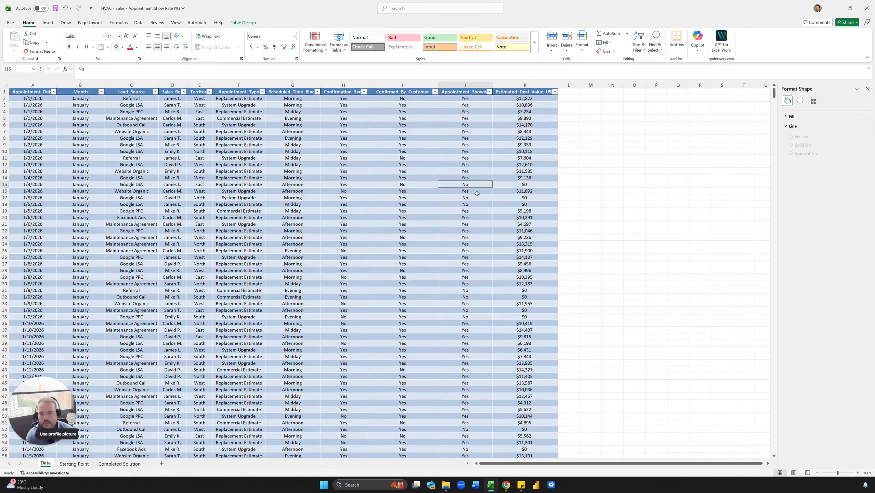
pyautogui.click(509, 187)
pyautogui.click(430, 184)
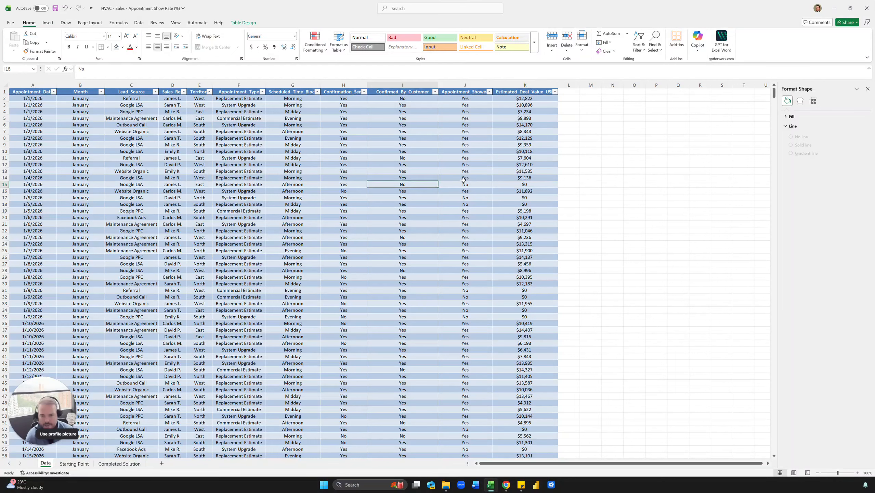
pyautogui.click(464, 183)
pyautogui.click(518, 183)
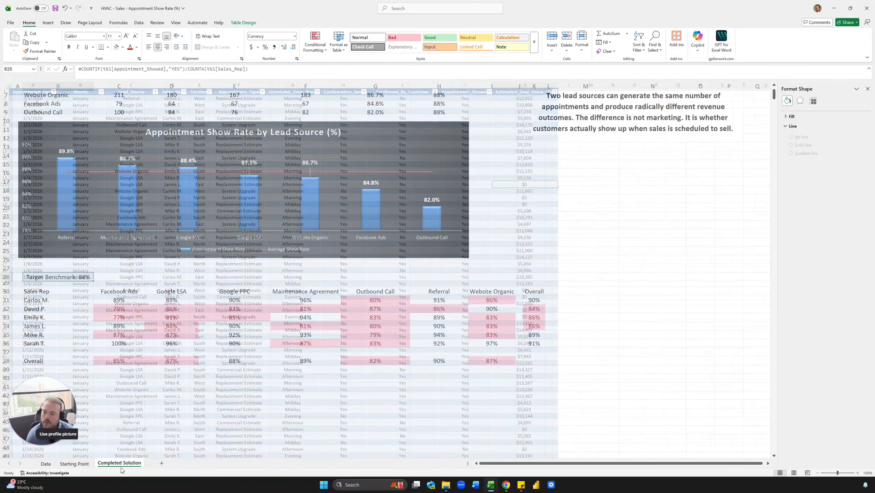
pyautogui.click(119, 464)
pyautogui.scroll(-4, 175, 345)
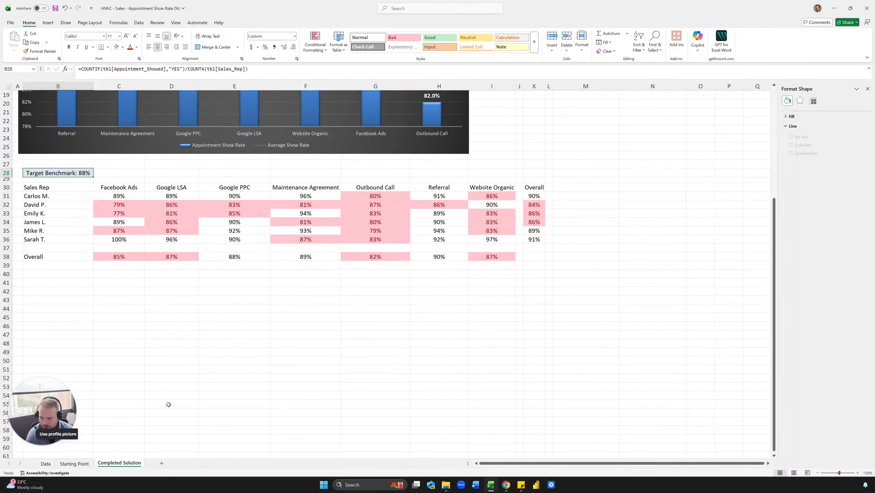
# Start an AVERAGEIFS formula in E48 of the Starting Point sheet with tbl[Estimated_Deal_Value_USD] as the average range.
pyautogui.click(74, 462)
pyautogui.click(267, 317)
pyautogui.click(270, 348)
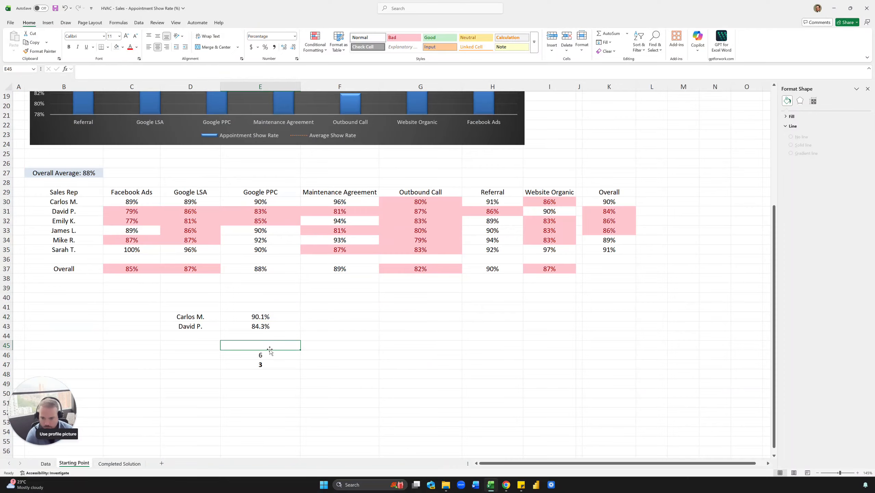
pyautogui.click(269, 362)
pyautogui.click(266, 371)
pyautogui.write('=avera')
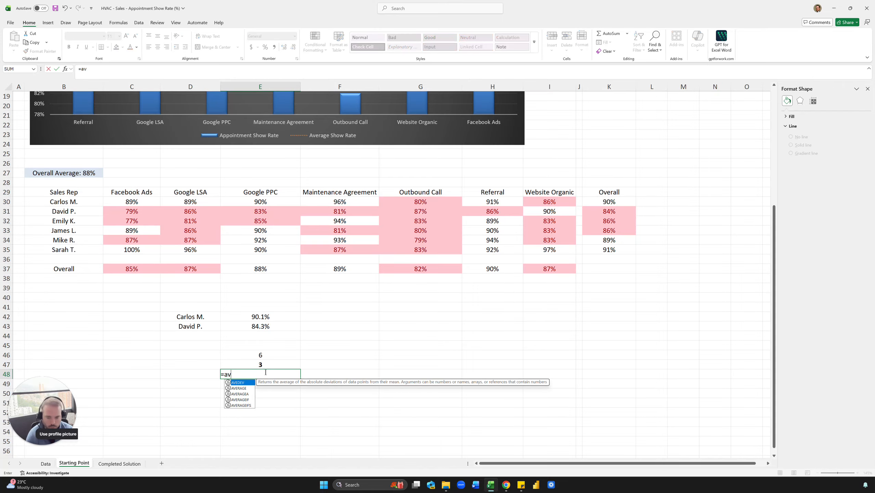
pyautogui.press('Down')
pyautogui.press('Down')
pyautogui.press('Down')
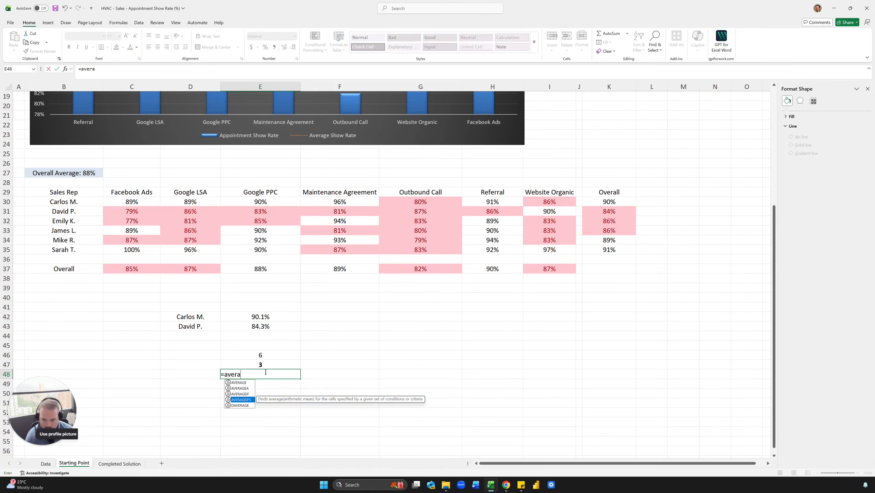
pyautogui.press('Tab')
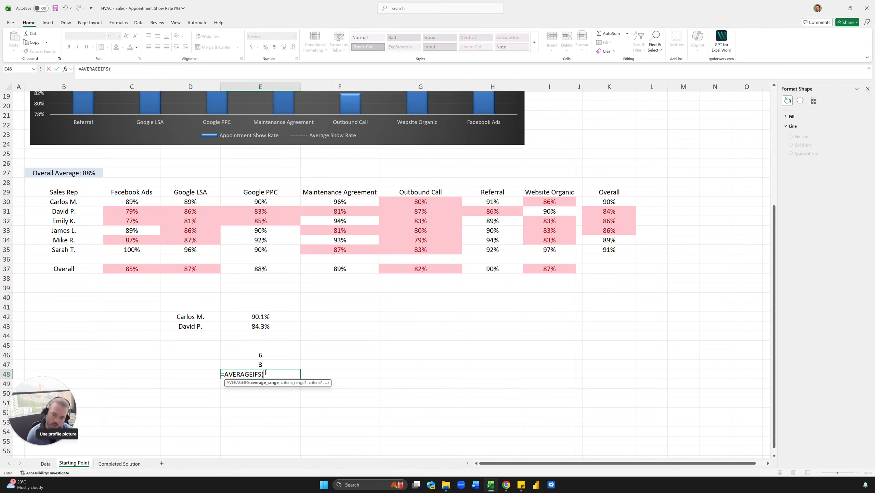
pyautogui.write('tbl[es')
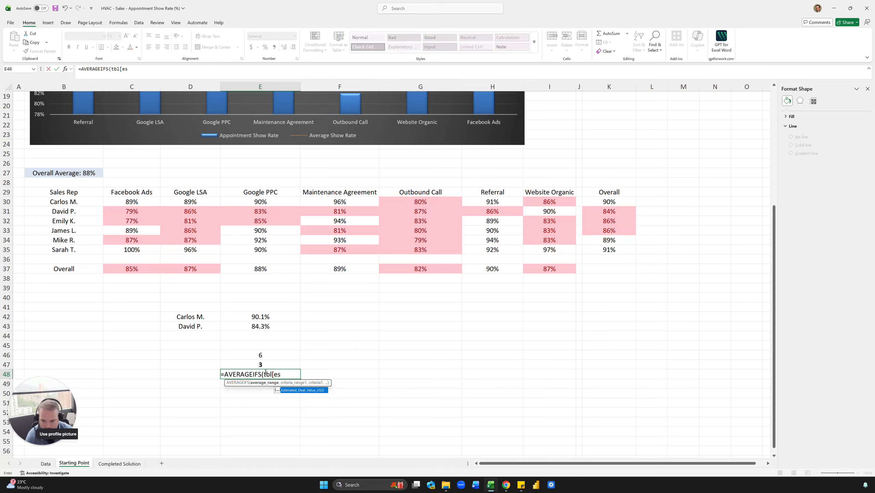
pyautogui.press('Tab')
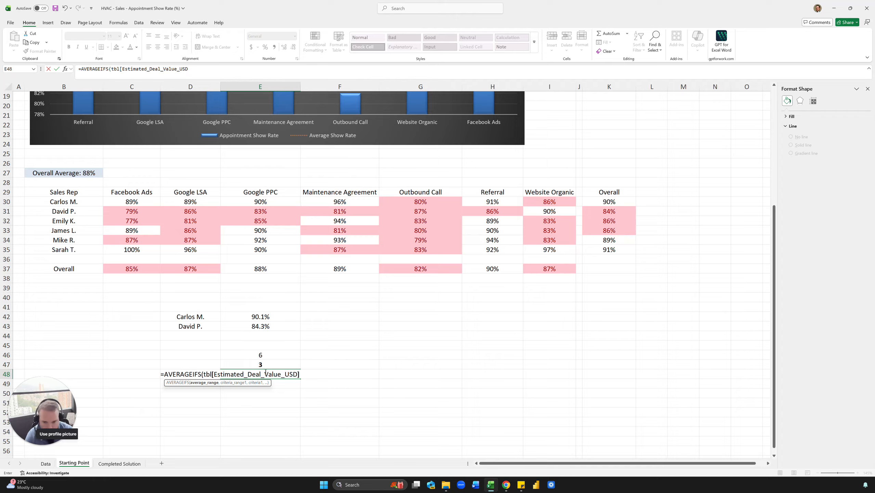
# Close the E48 formula's bracket and change its function to AVERAGE, giving =AVERAGE(tbl[Estimated_Deal_Value_USD]).
pyautogui.press('Return')
pyautogui.click(479, 255)
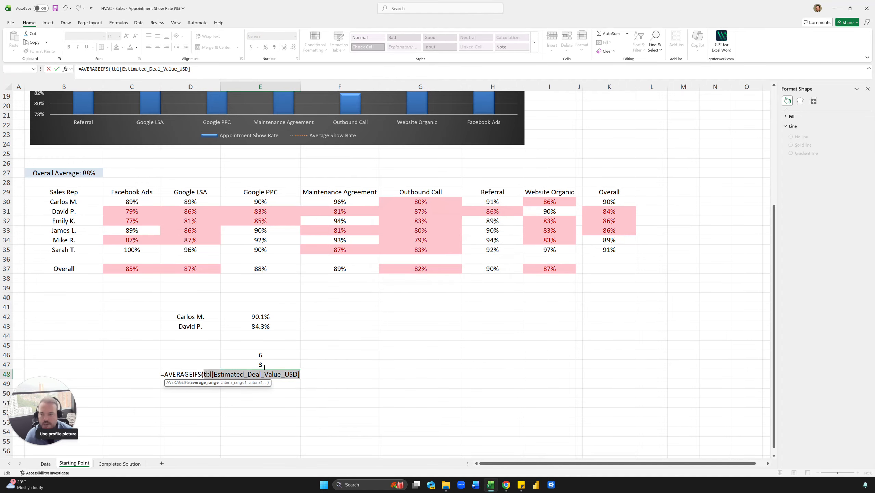
pyautogui.click(222, 69)
pyautogui.write(')')
pyautogui.press('Return')
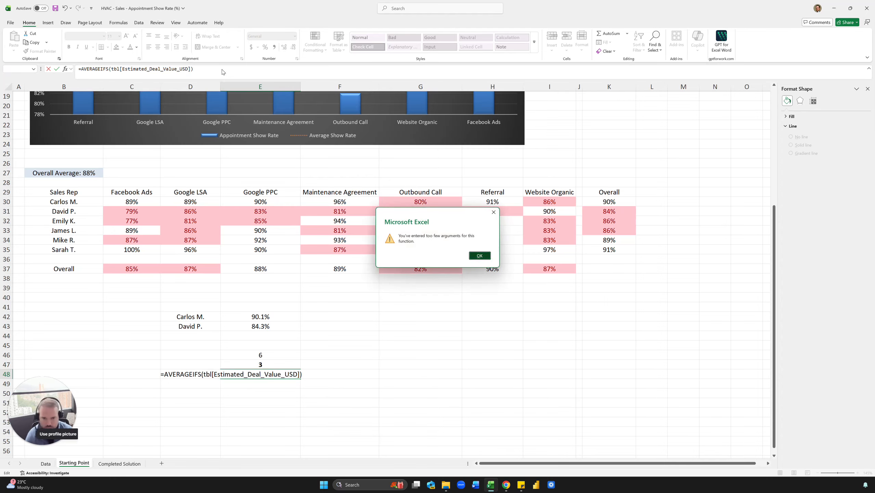
pyautogui.click(480, 255)
pyautogui.press('BackSpace')
pyautogui.press('BackSpace')
pyautogui.press('BackSpace')
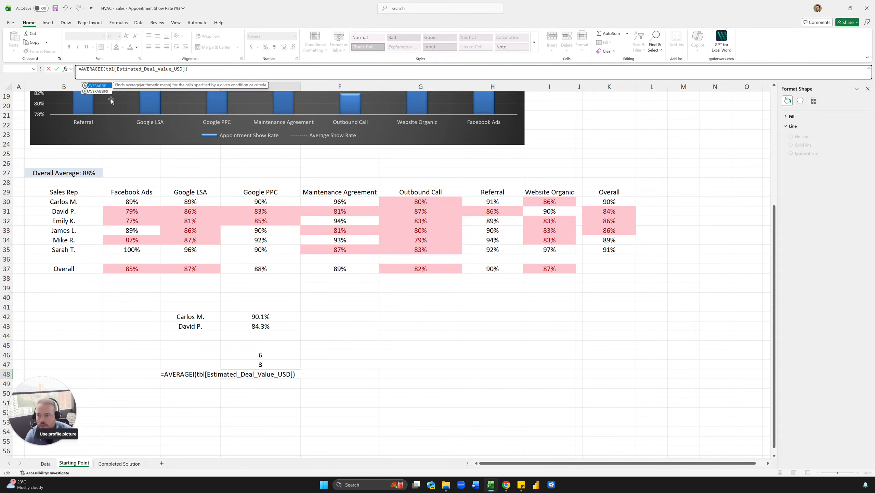
pyautogui.press('Return')
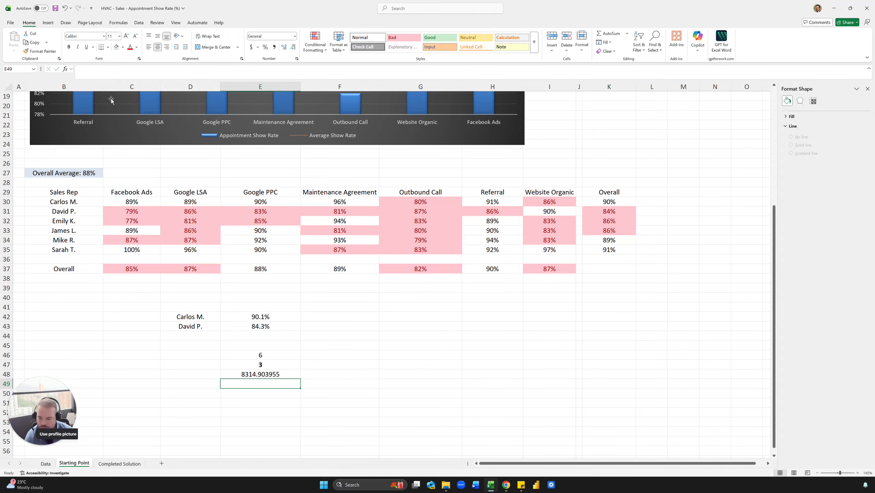
pyautogui.click(261, 374)
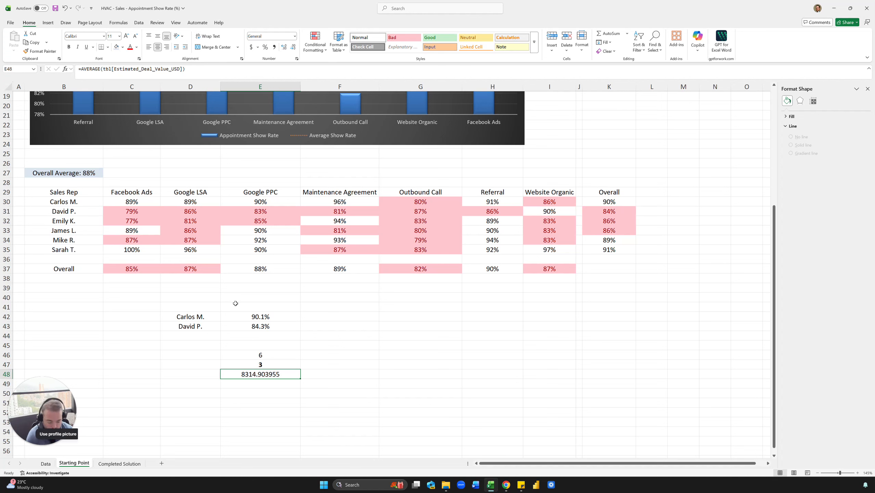
# Start an AVERAGEIFS formula in E49 with tbl[Estimated_Deal_Value_USD] as the average range.
pyautogui.press('Down')
pyautogui.write('=averag')
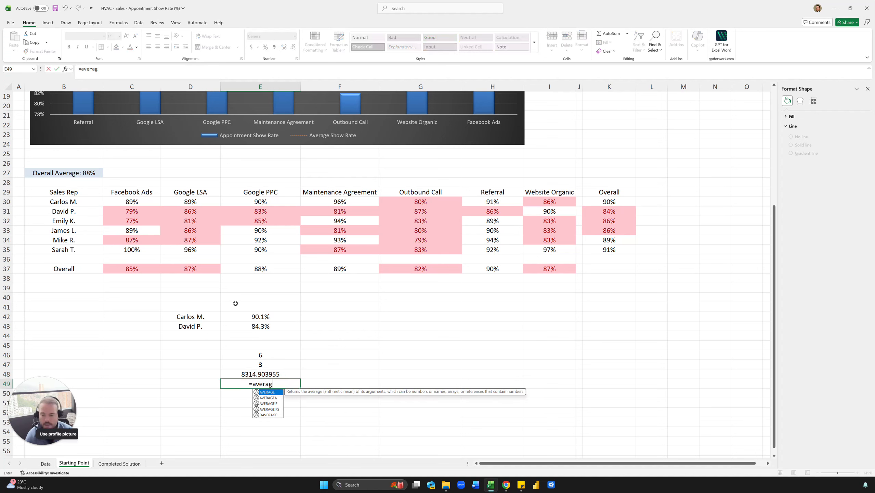
pyautogui.press('Down')
pyautogui.press('Down')
pyautogui.press('Down')
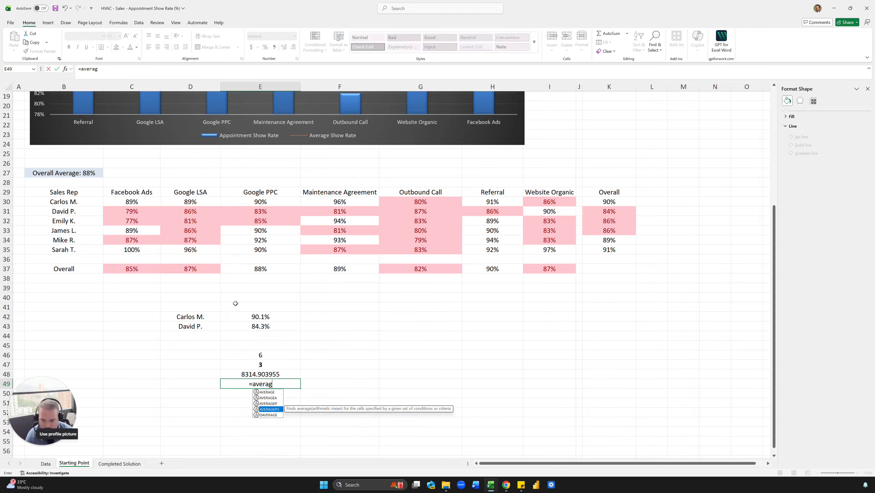
pyautogui.press('Tab')
pyautogui.write('tbl')
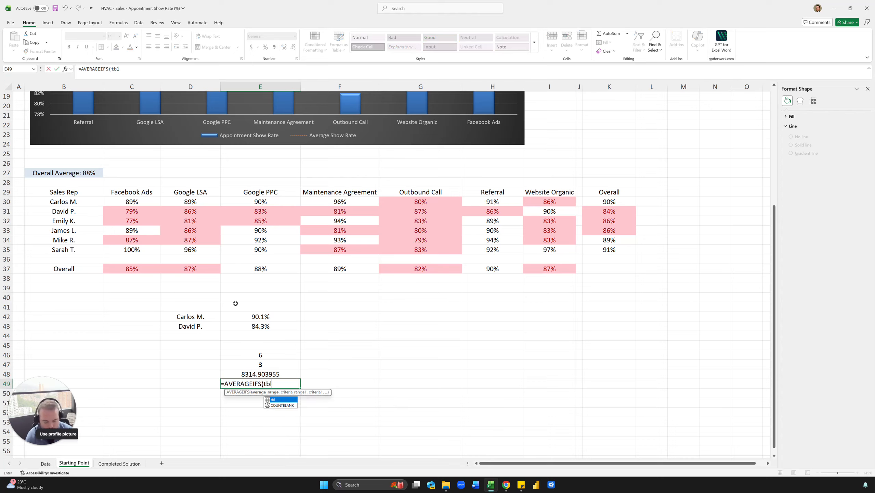
pyautogui.write('[E')
pyautogui.press('Tab')
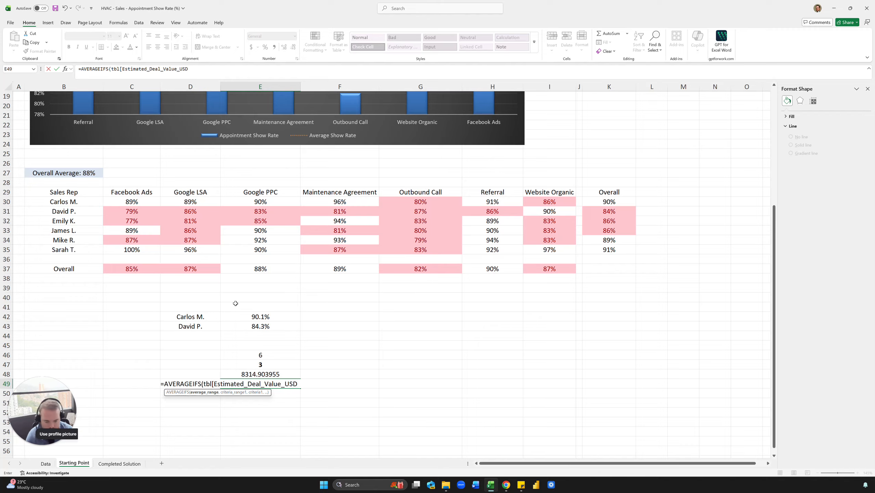
# Complete the E49 formula with tbl[Estimated_Deal_Value_USD] as the criteria range and ">0" as the criterion.
pyautogui.write(',')
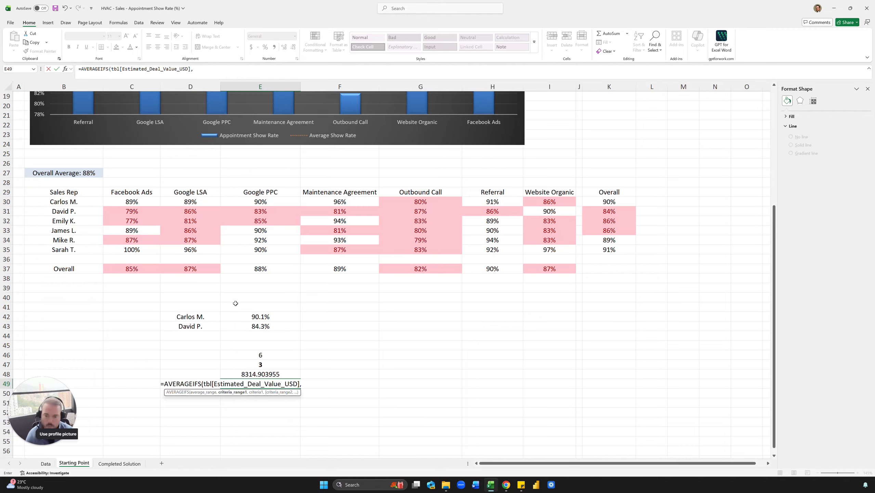
pyautogui.write('tbl[est')
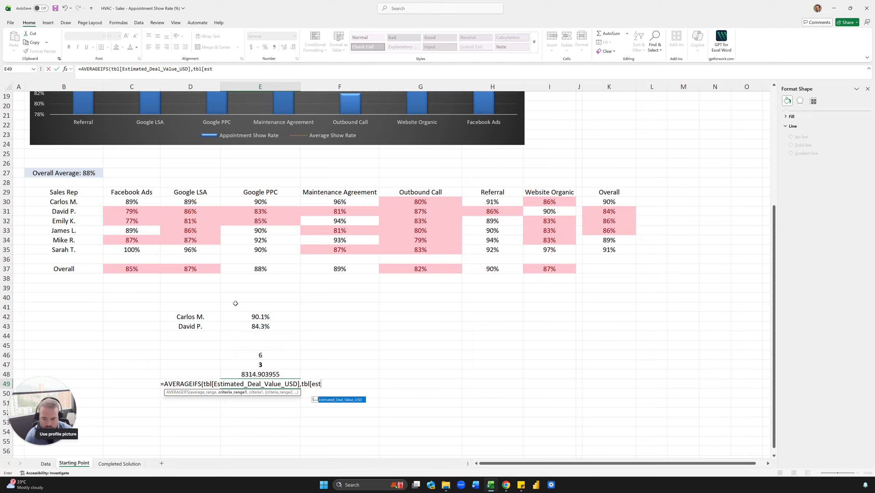
pyautogui.press('Tab')
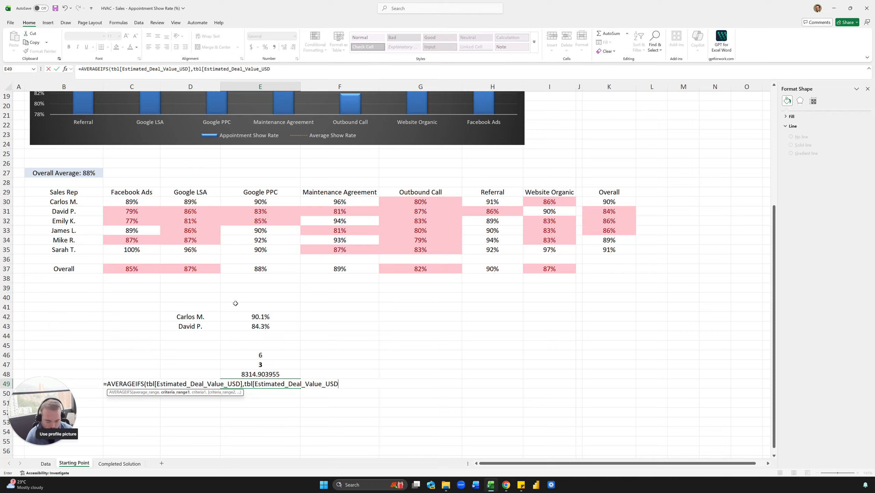
pyautogui.write('],">')
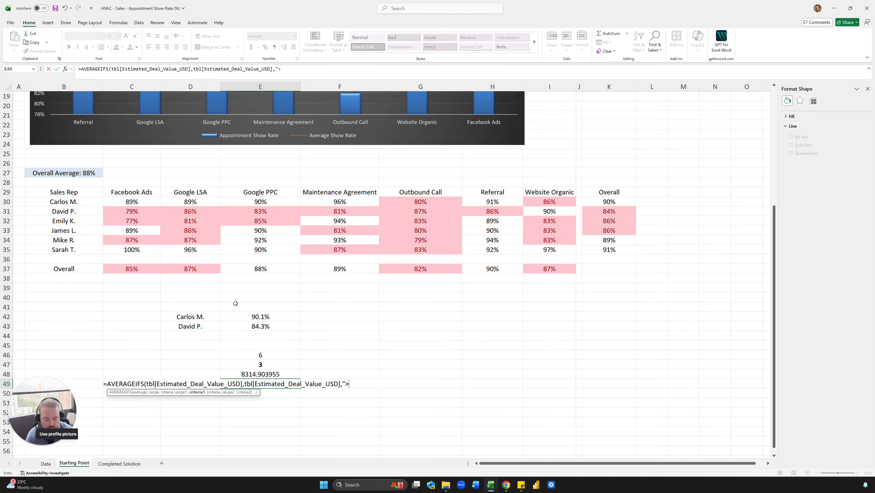
pyautogui.write('0"')
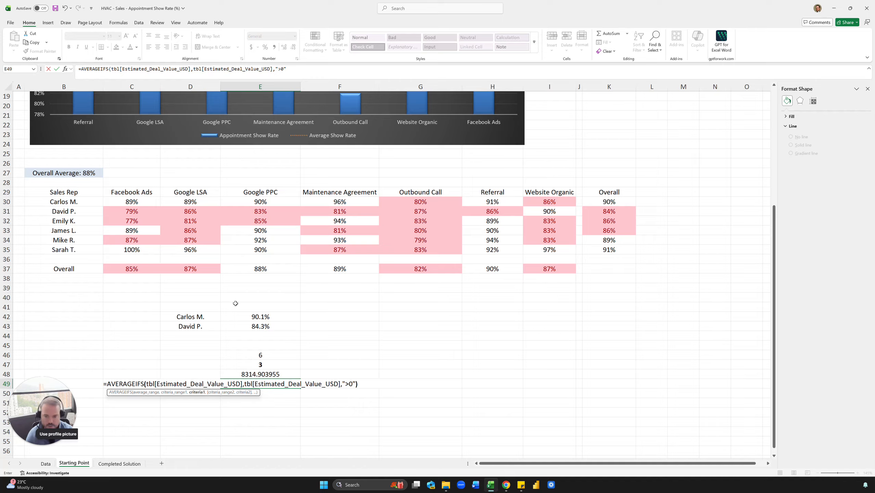
pyautogui.write(')')
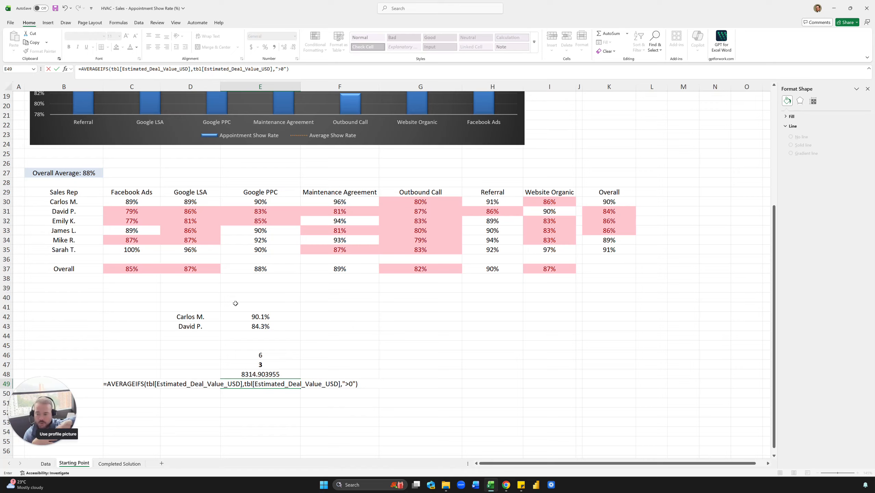
pyautogui.press('Return')
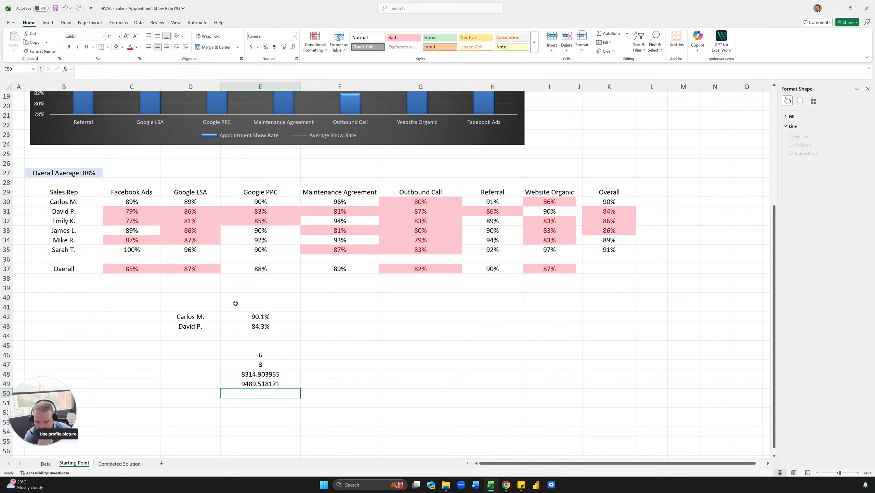
# Multiply the nonzero deal average in E49 by E47 in cell E50.
pyautogui.write('=')
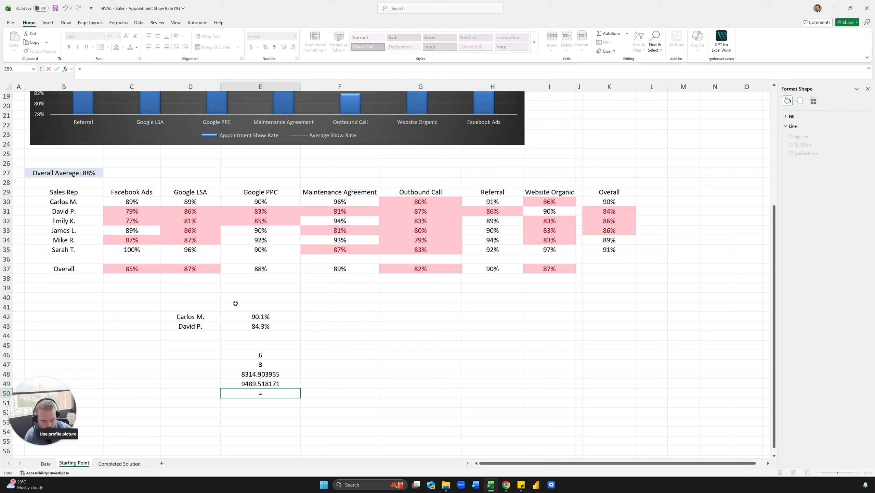
pyautogui.press('Up')
pyautogui.write('*')
pyautogui.press('Up')
pyautogui.press('Up')
pyautogui.press('Up')
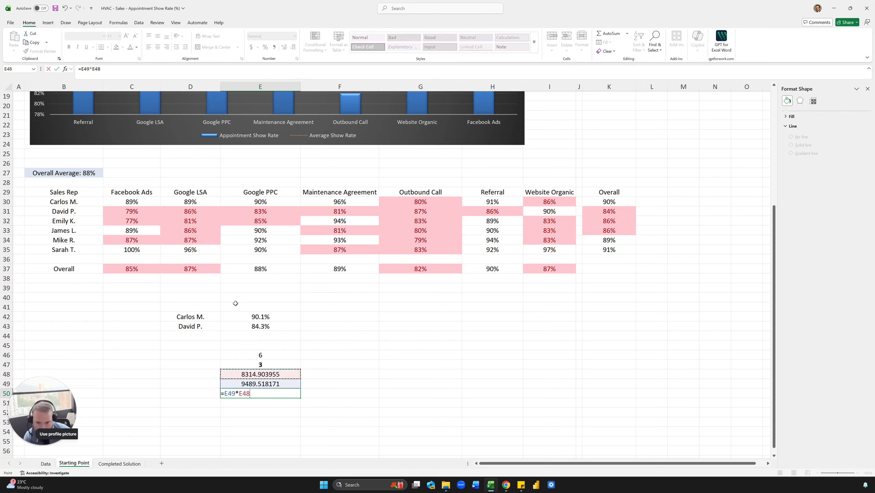
pyautogui.press('Return')
pyautogui.press('Up')
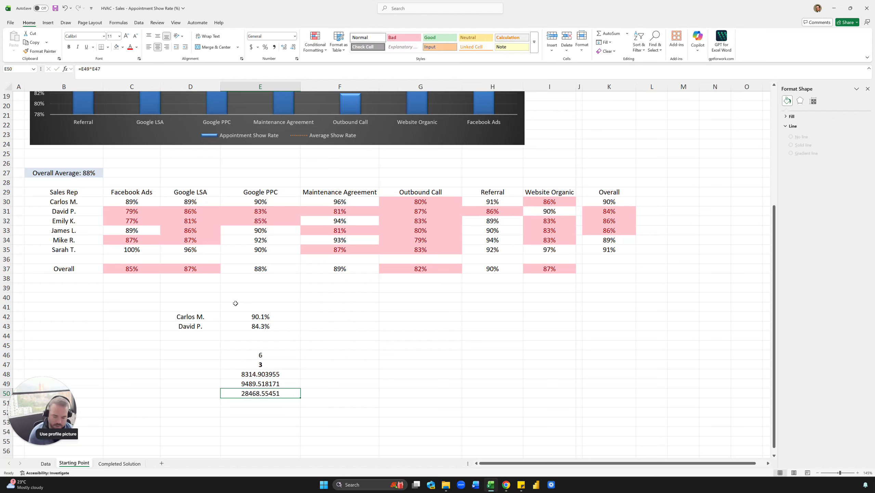
# Format E50 as bold currency and apply the Good cell style to it.
pyautogui.hotkey('ctrl', 'shift', '4')
pyautogui.hotkey('ctrl', 'b')
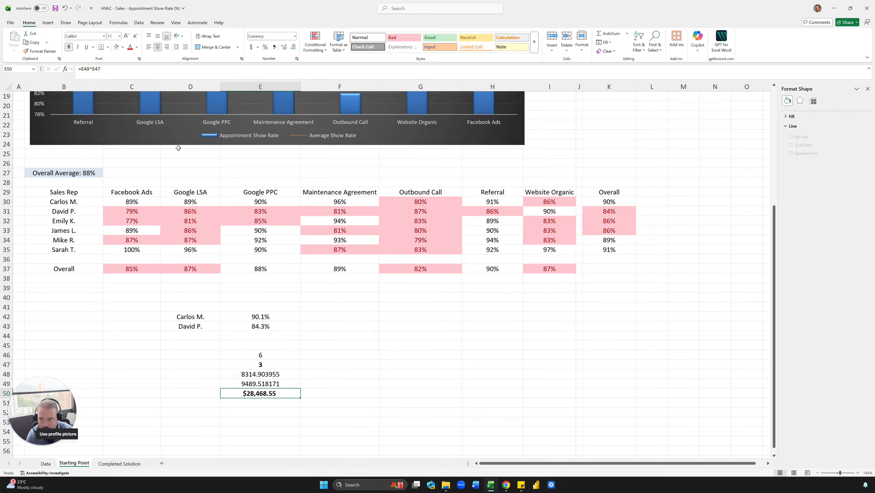
pyautogui.click(454, 39)
pyautogui.click(377, 354)
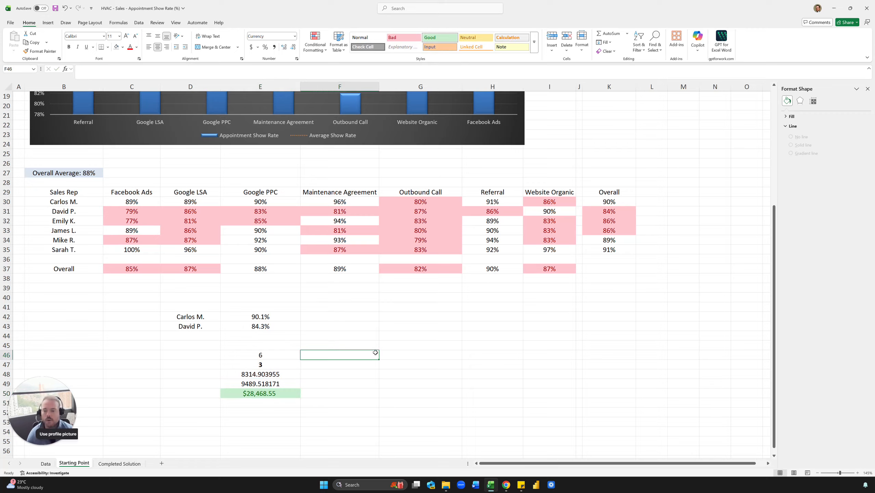
pyautogui.click(270, 391)
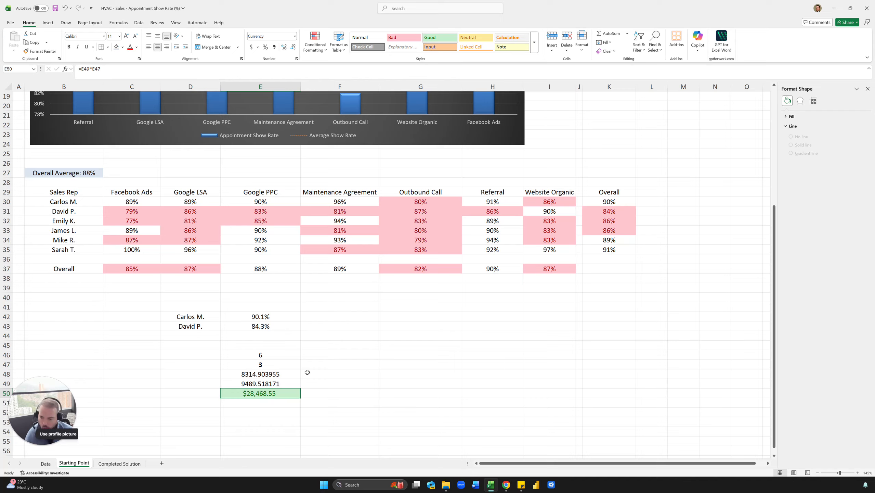
pyautogui.click(262, 402)
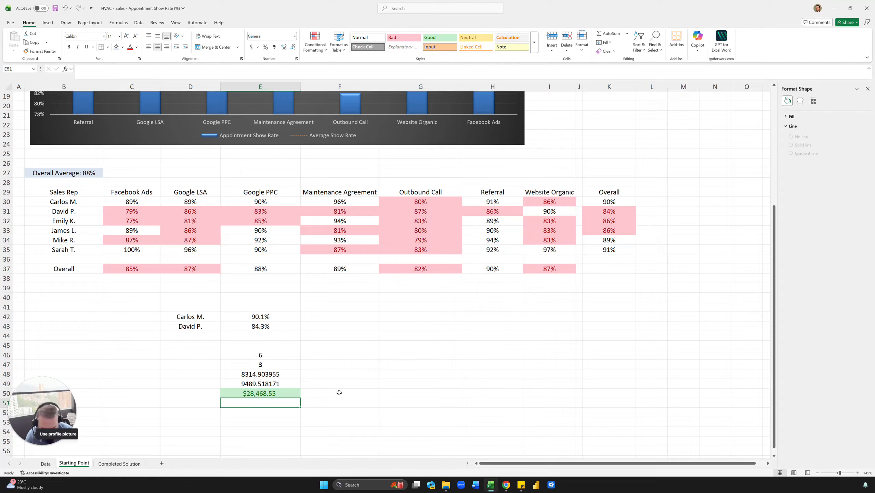
pyautogui.write('+')
pyautogui.press('Up')
pyautogui.write('*')
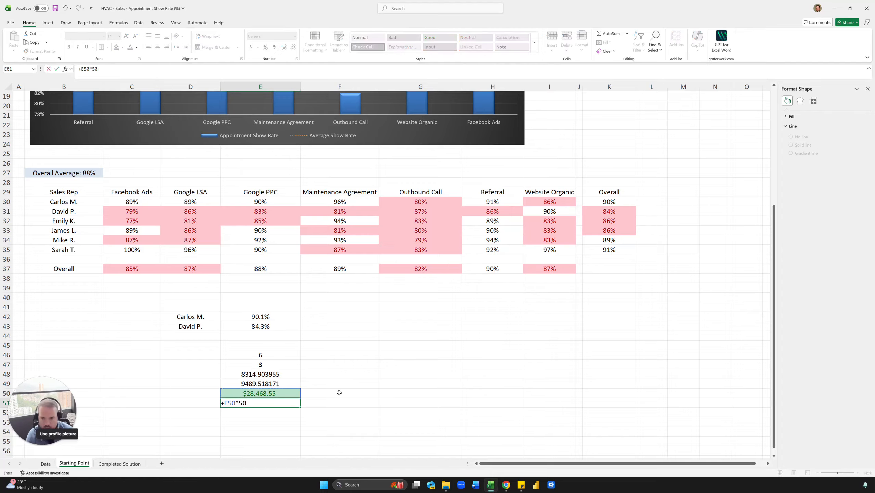
pyautogui.press('Escape')
# Enter a formula in E51 that multiplies E50 by 15.
pyautogui.write('+')
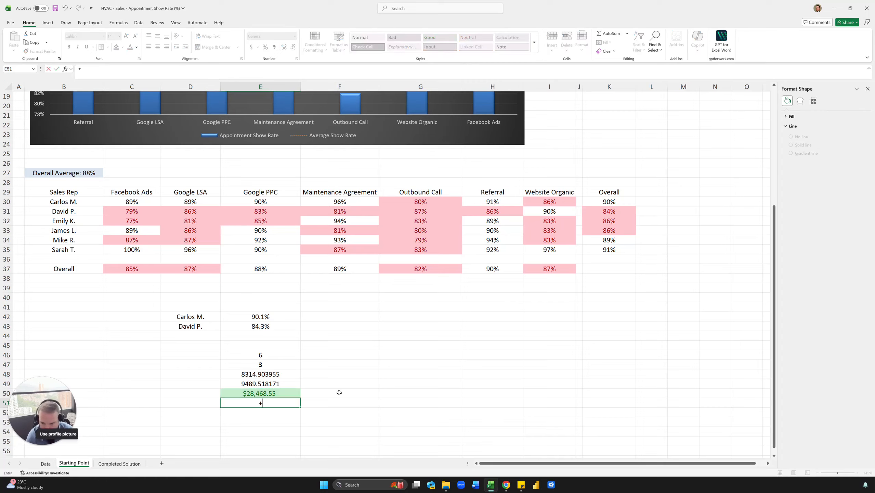
pyautogui.press('Up')
pyautogui.write('*15')
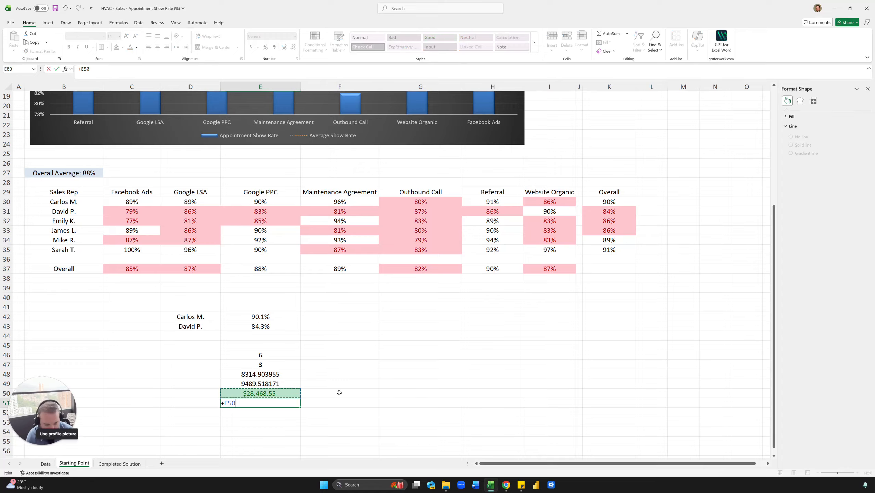
pyautogui.press('Return')
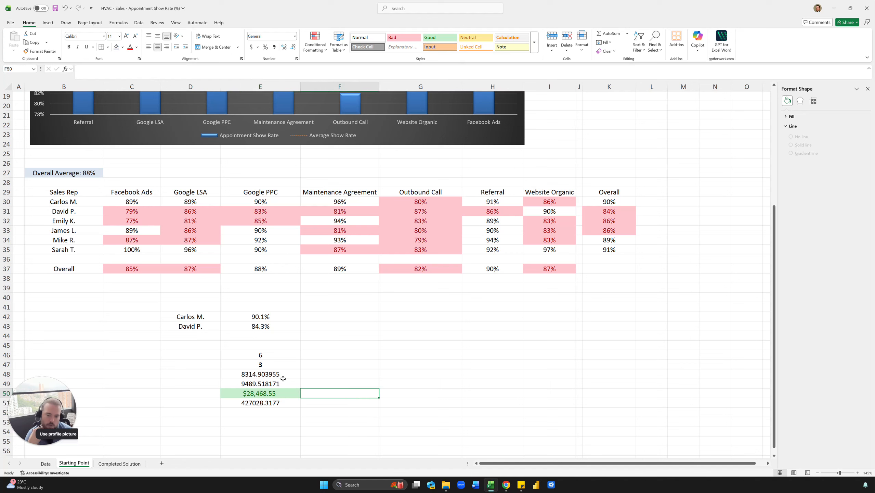
pyautogui.click(274, 383)
pyautogui.click(270, 363)
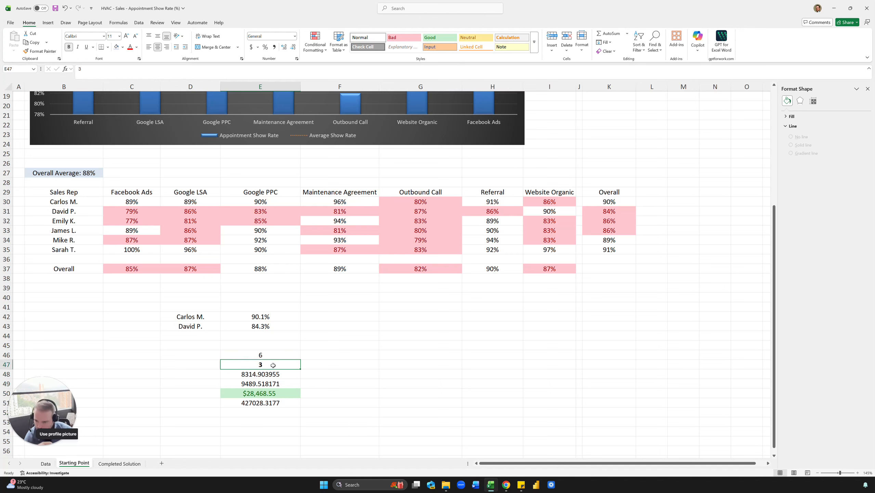
pyautogui.click(302, 355)
pyautogui.click(280, 364)
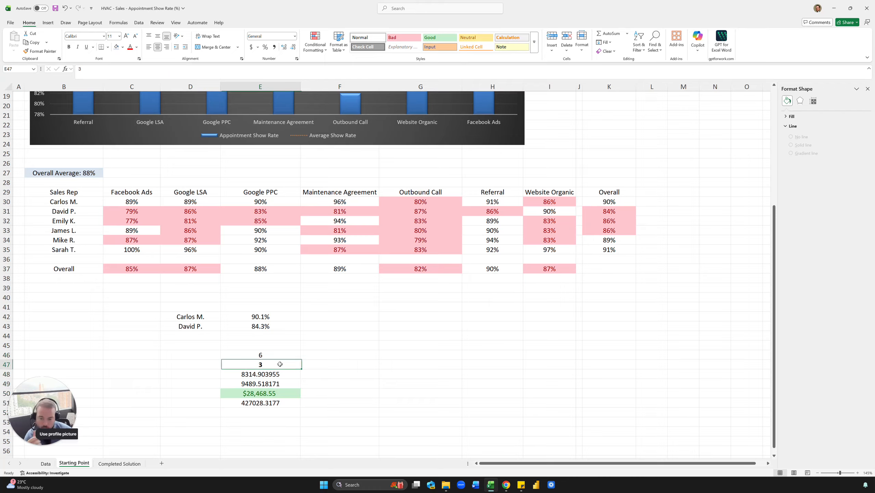
# Delete the formula in E51 that multiplies the revenue estimate by 15.
pyautogui.click(318, 353)
pyautogui.click(280, 363)
pyautogui.click(302, 355)
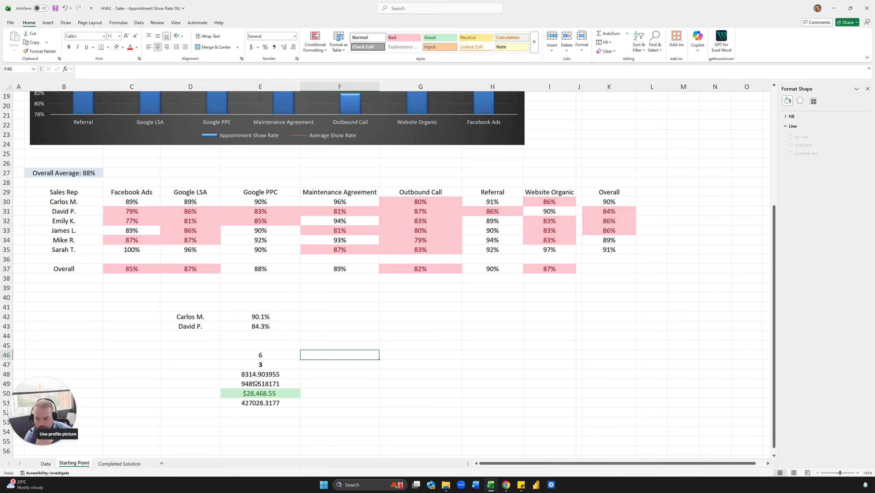
pyautogui.click(256, 383)
pyautogui.click(260, 393)
pyautogui.click(257, 408)
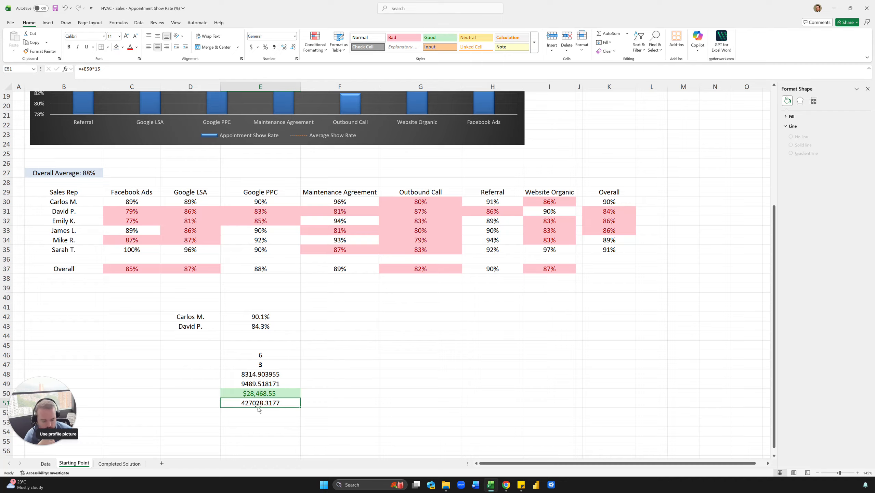
pyautogui.press('Delete')
pyautogui.click(256, 394)
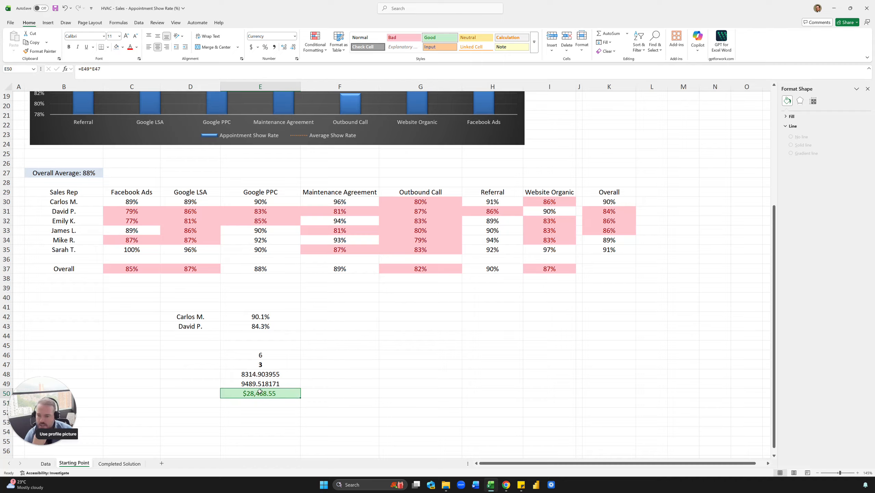
pyautogui.click(612, 202)
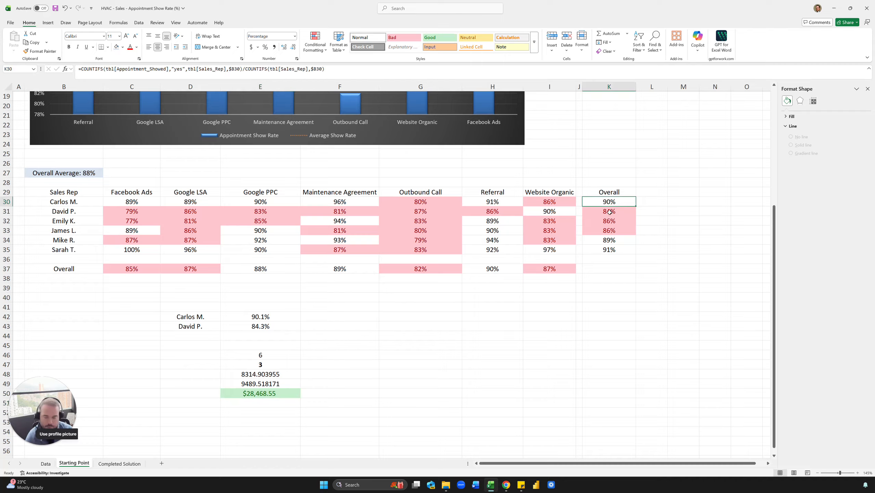
pyautogui.keyDown('ctrl'); pyautogui.click(620, 212); pyautogui.keyUp('ctrl')
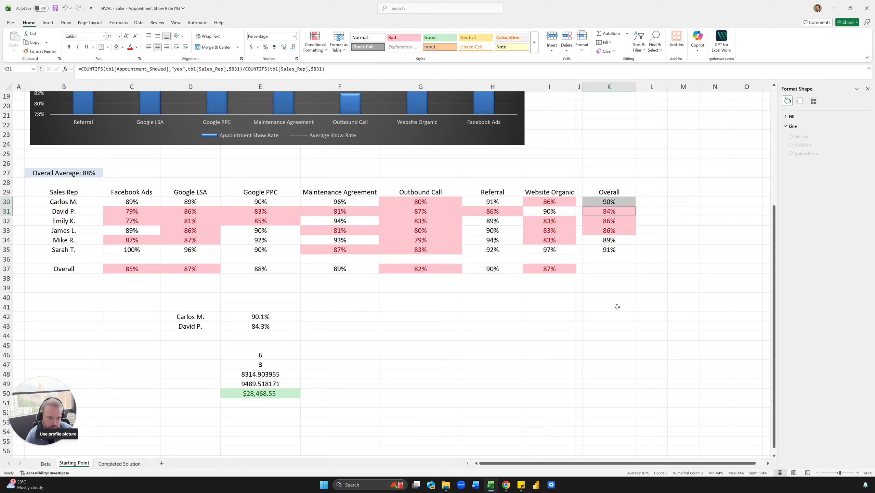
pyautogui.click(340, 383)
pyautogui.click(261, 393)
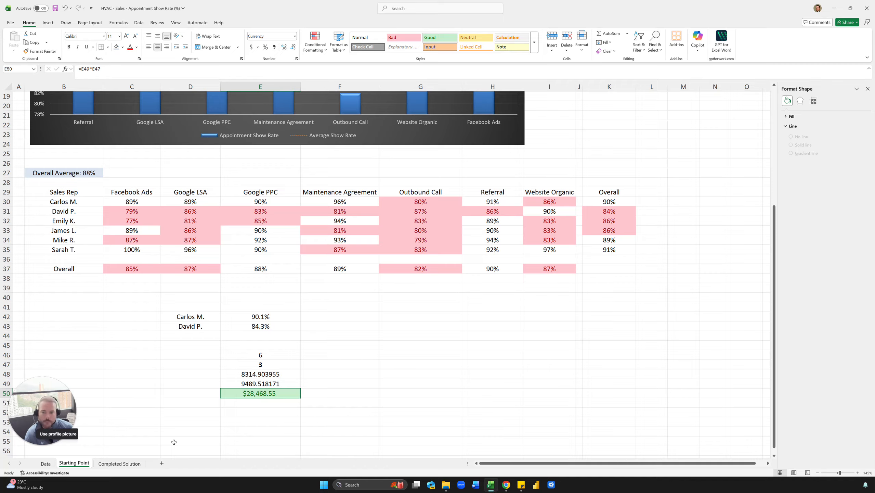
# Clear the scratch revenue calculations in D42:E52 and remove the green Good style from E50.
pyautogui.moveTo(204, 319); pyautogui.dragTo(289, 413)
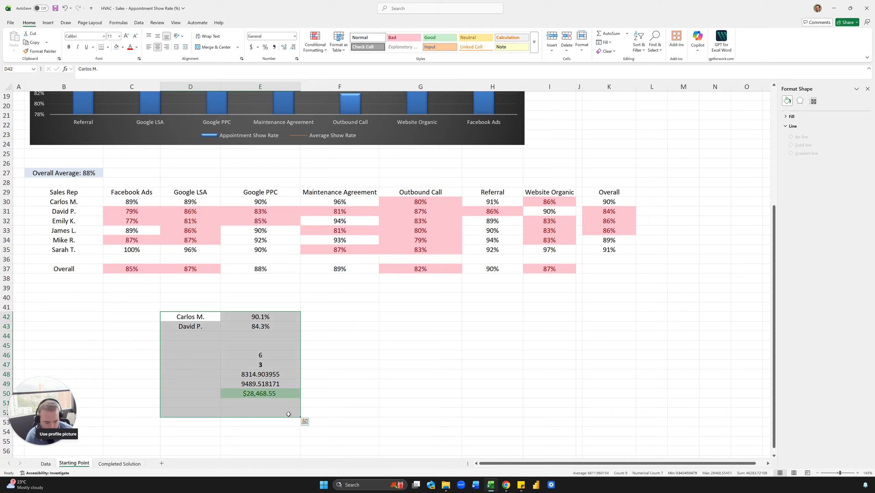
pyautogui.press('Delete')
pyautogui.click(295, 384)
pyautogui.hotkey('ctrl', 'c')
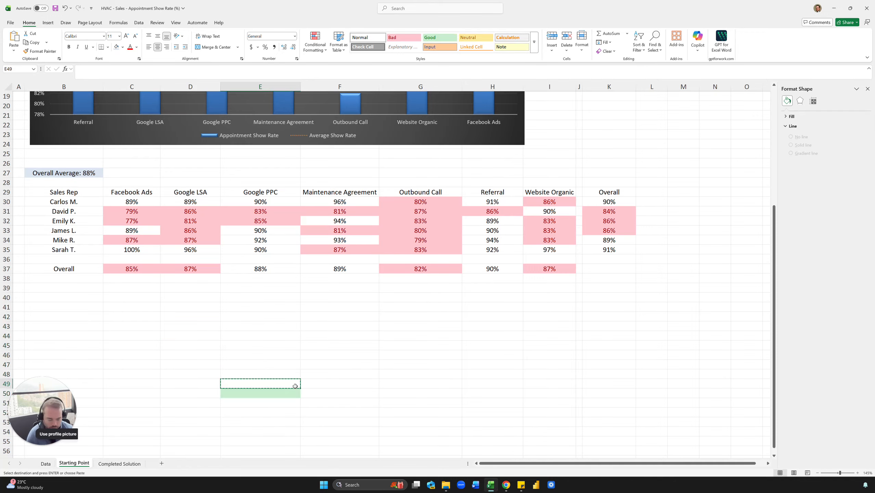
pyautogui.press('Escape')
pyautogui.press('Up')
pyautogui.press('Up')
pyautogui.press('Up')
pyautogui.press('Up')
pyautogui.press('Up')
pyautogui.press('Up')
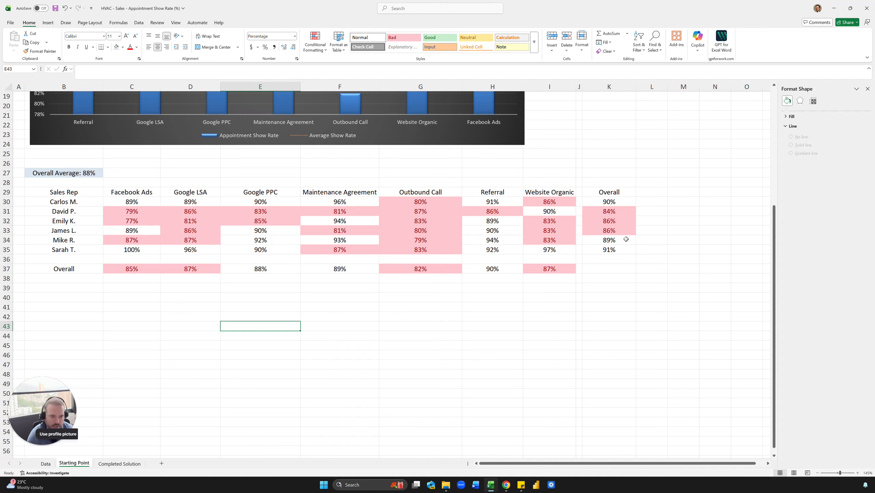
pyautogui.click(608, 206)
pyautogui.click(610, 210)
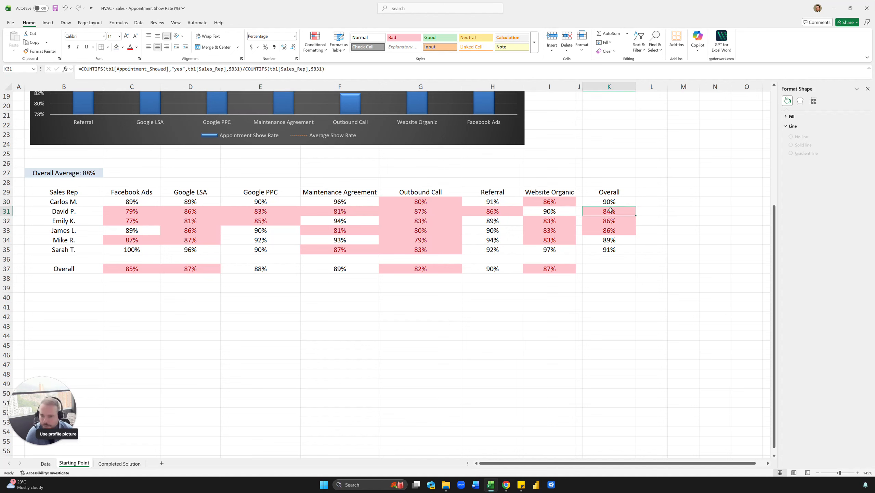
pyautogui.hotkey('ctrl', 'z')
pyautogui.hotkey('ctrl', 'z')
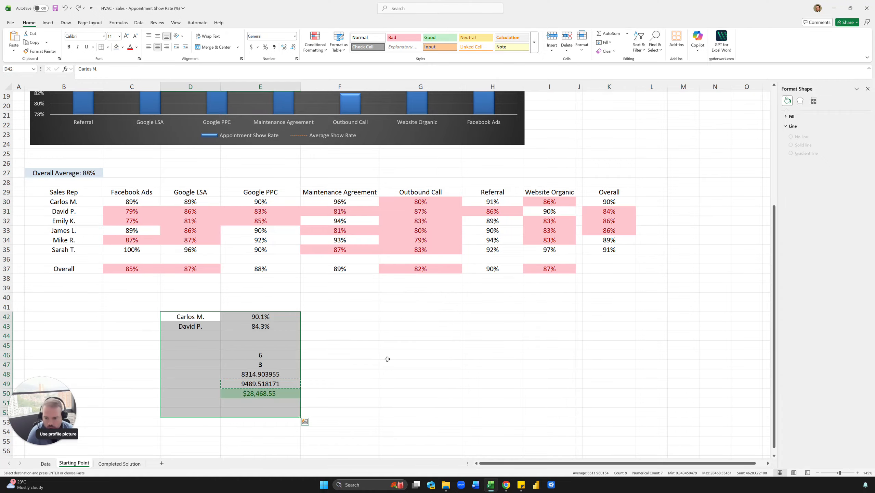
pyautogui.click(290, 401)
pyautogui.click(276, 395)
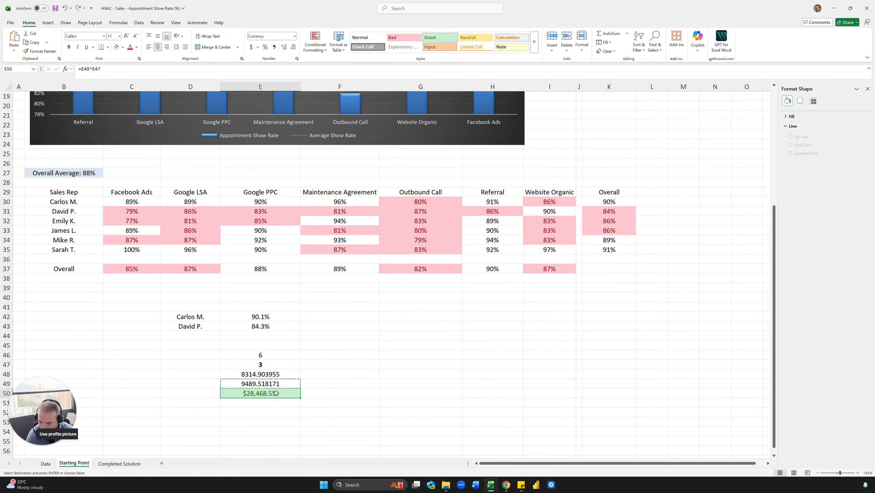
pyautogui.hotkey('ctrl', 'y')
pyautogui.hotkey('ctrl', 'y')
# Enter the contact e-mail address for questions in cell E45.
pyautogui.click(237, 360)
pyautogui.click(238, 342)
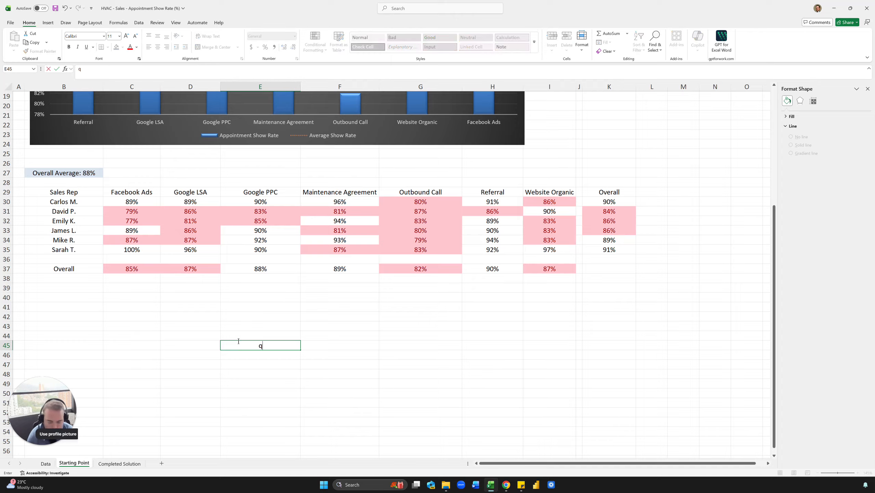
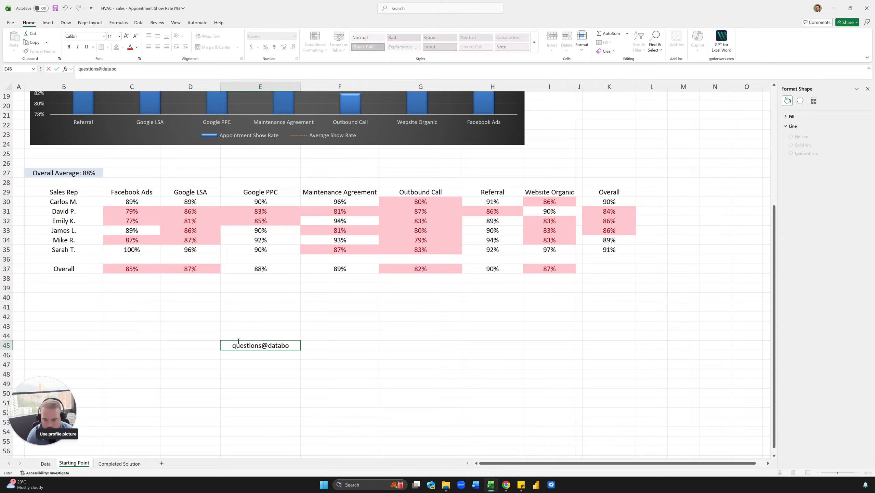
pyautogui.press('Return')
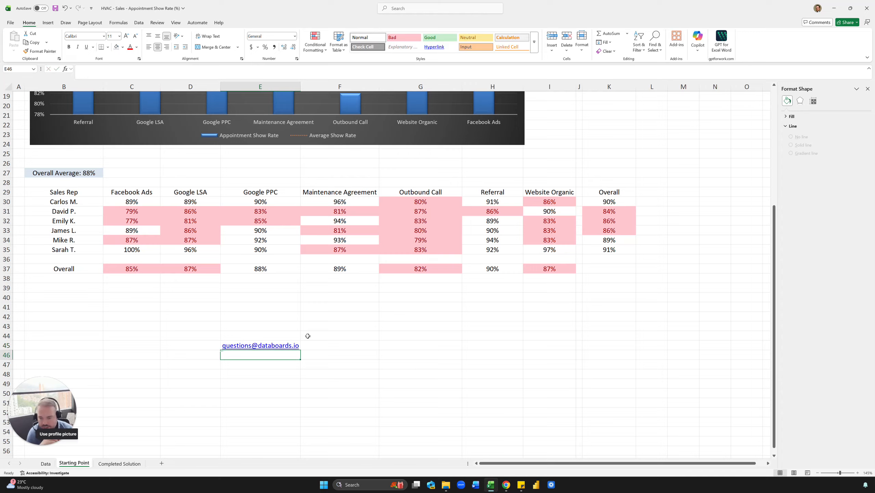
# Open the Data sheet to view the appointment records.
pyautogui.click(308, 335)
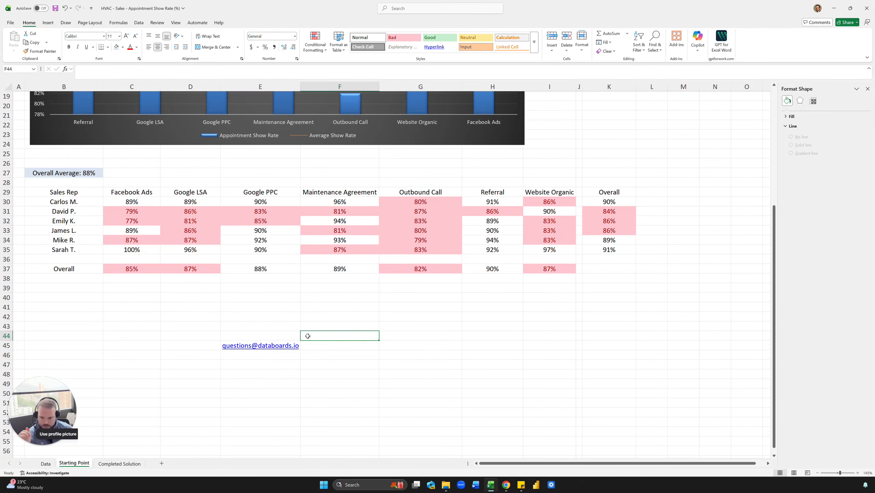
pyautogui.click(44, 464)
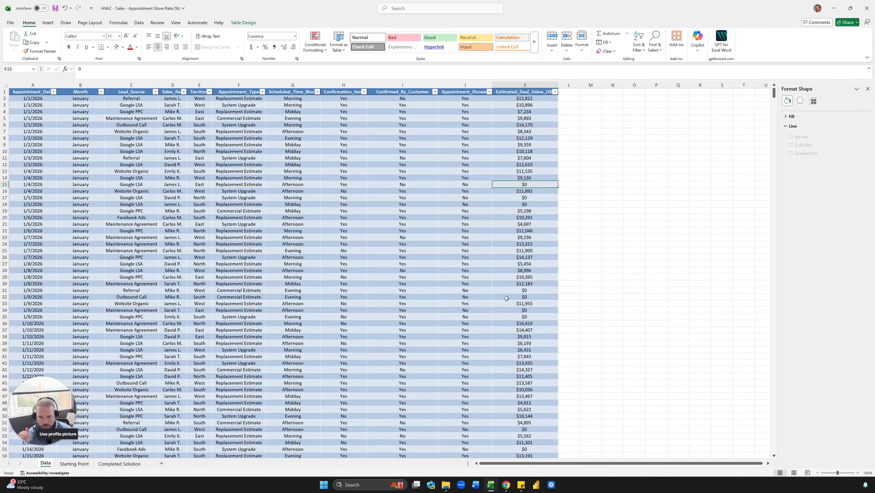